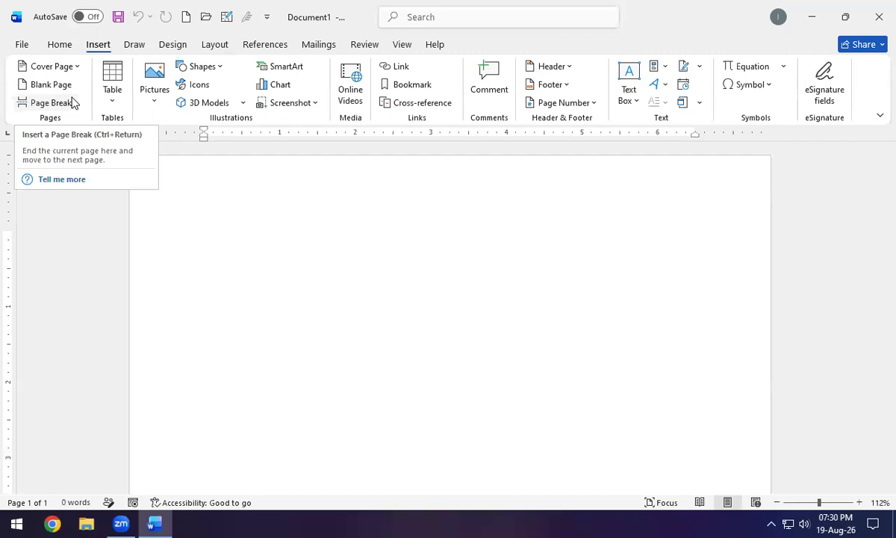
Open the Cover Page gallery and browse its built-in designs, from Austin to Integral.
click(72, 66)
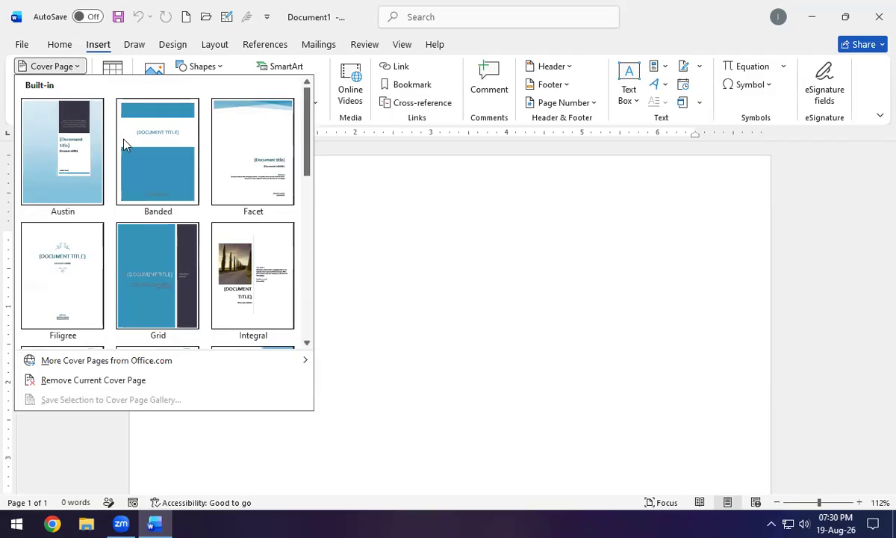
scroll(117, 266, down, 5)
scroll(122, 265, up, 5)
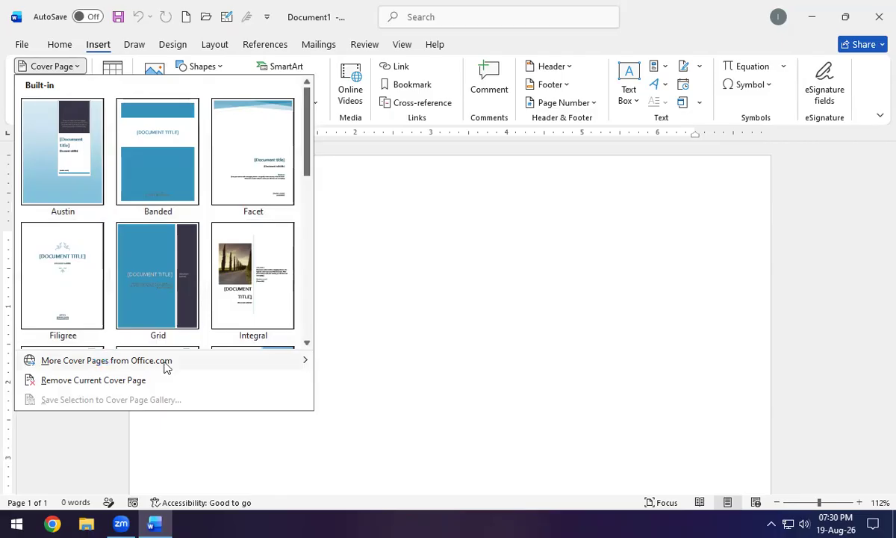
mouse_move(111, 360)
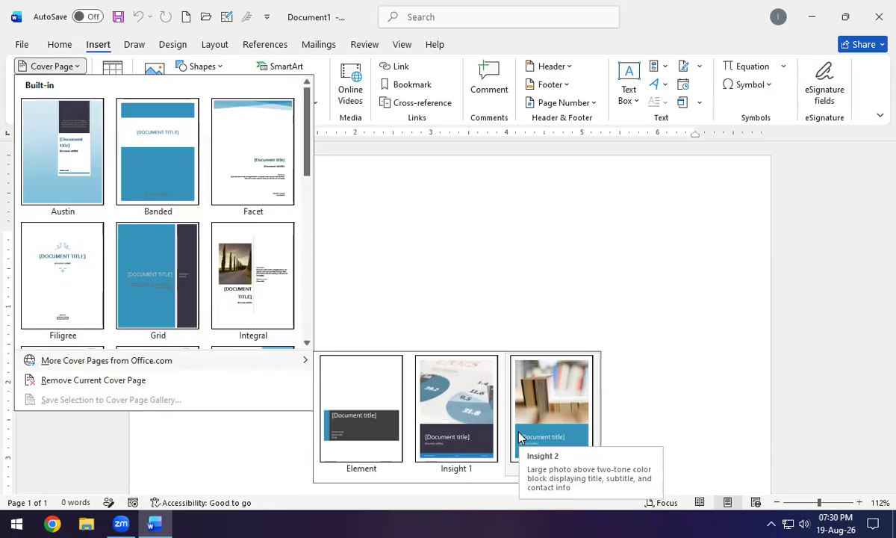
Insert the Austin cover page and enter a name as its document title.
click(54, 164)
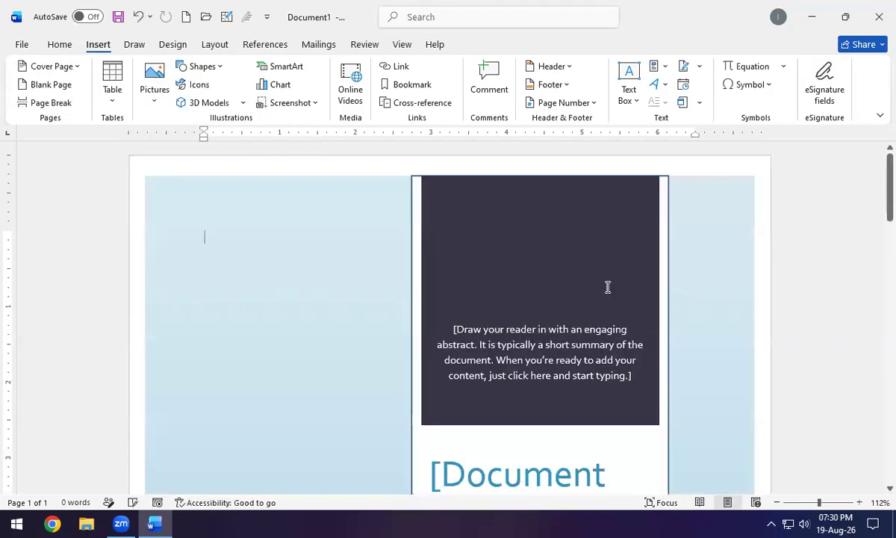
scroll(614, 282, down, 3)
click(467, 334)
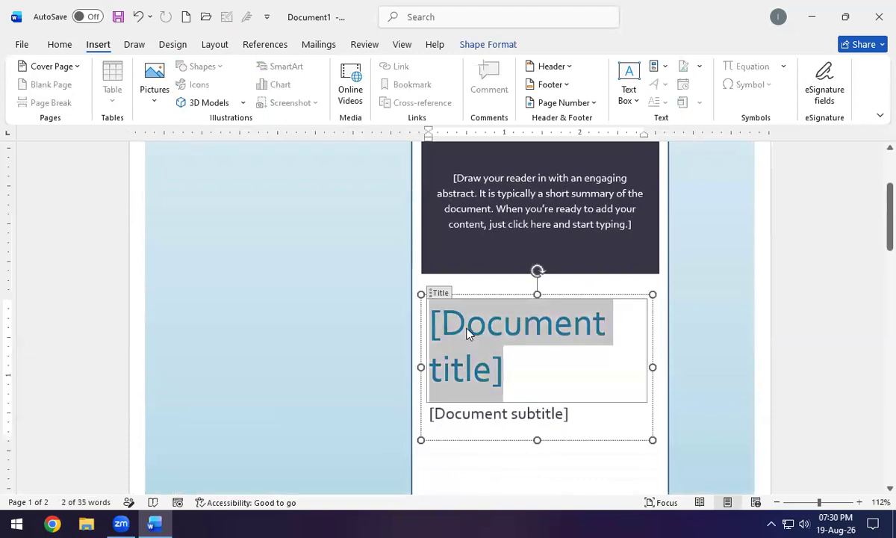
text(Tayyab)
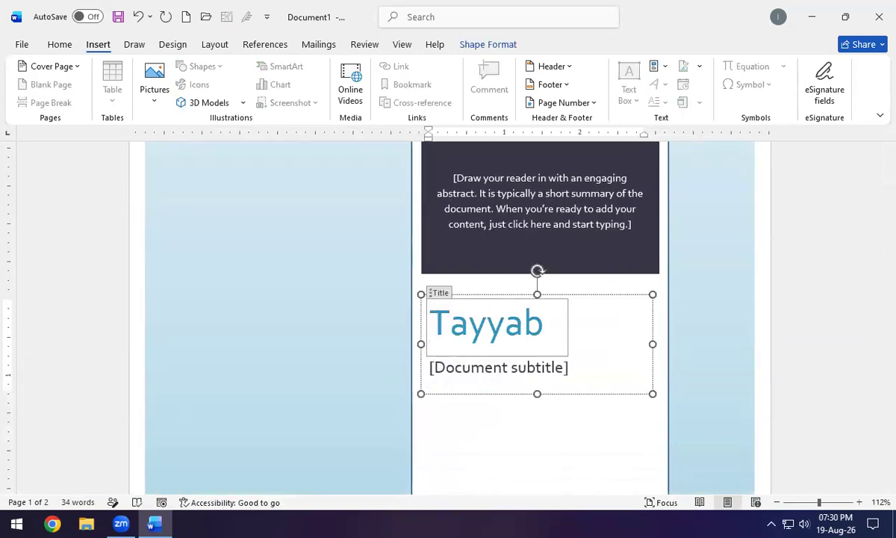
Clear the cover page text, then undo until the cover page is removed.
scroll(396, 310, up, 3)
scroll(412, 307, down, 4)
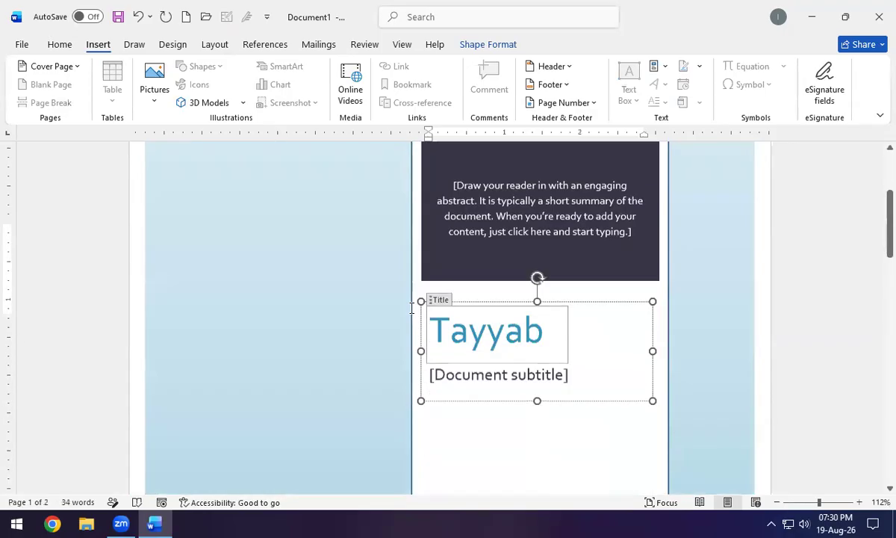
key(ctrl+a)
key(BackSpace)
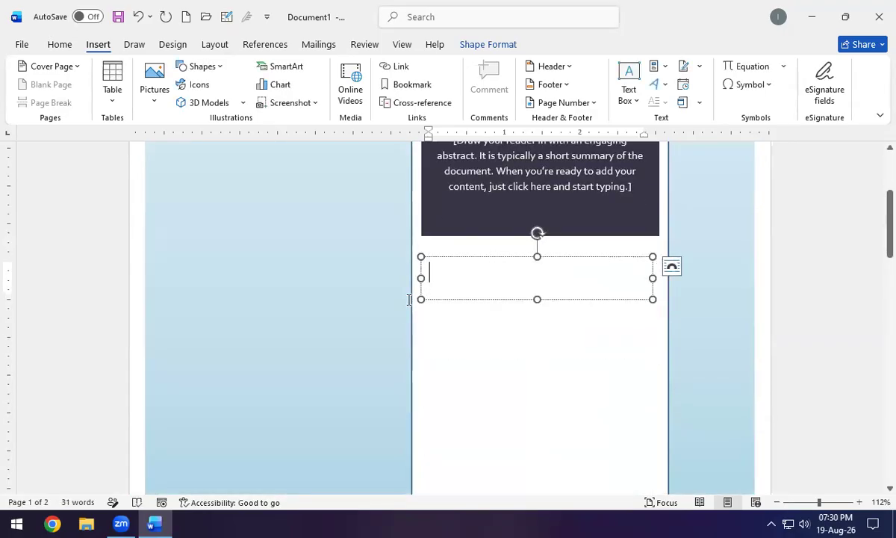
key(ctrl+z)
key(ctrl+z)
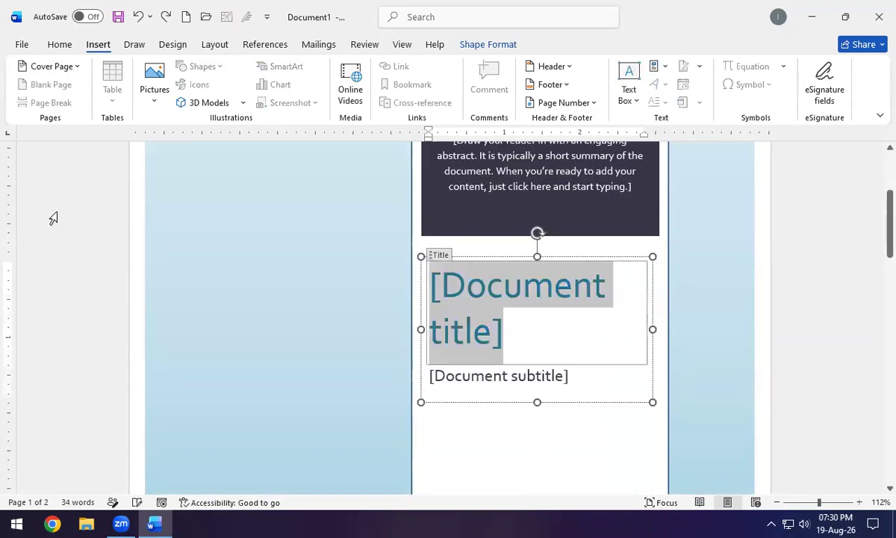
key(ctrl+z)
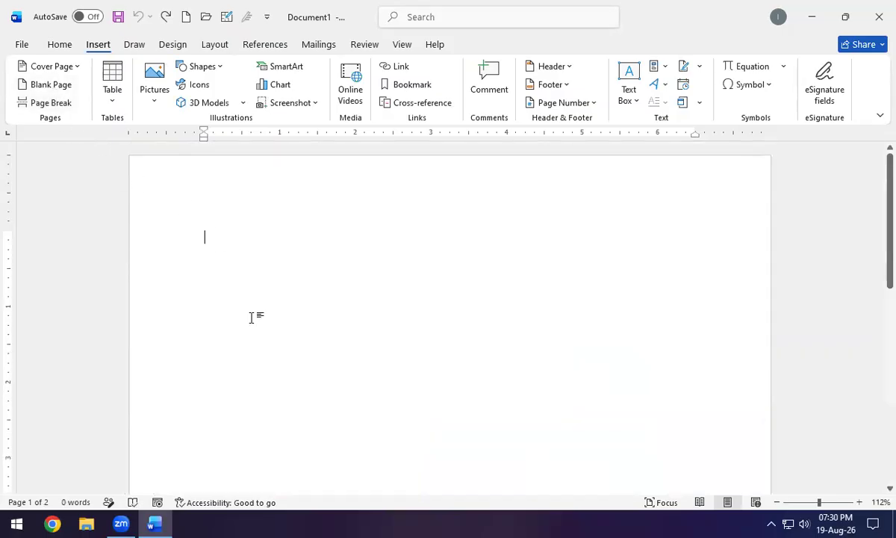
ctrl+scroll(252, 317, down, 9)
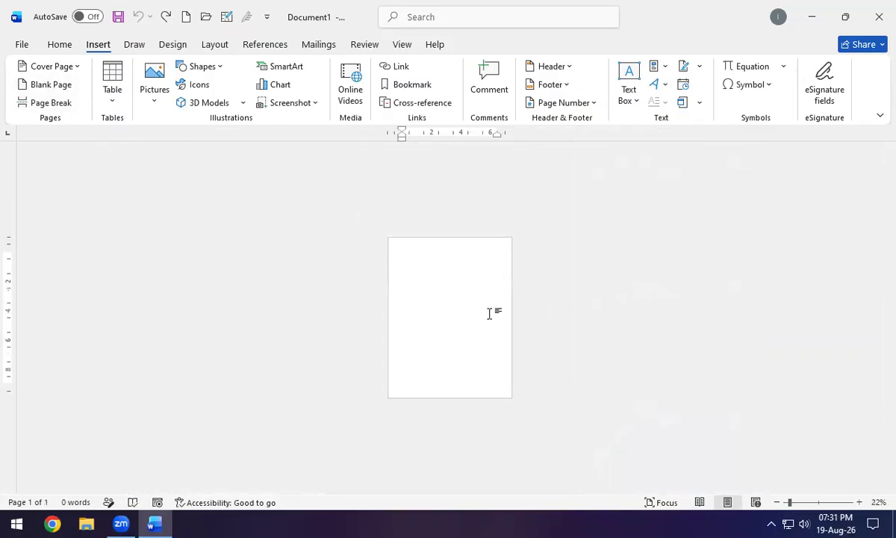
Add two blank pages and fill page one with sample text using =rand().
click(43, 87)
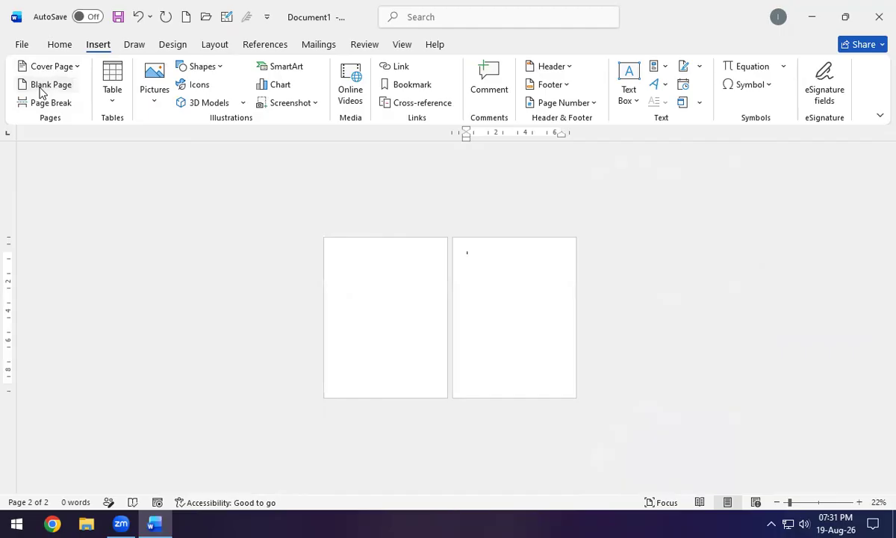
click(41, 86)
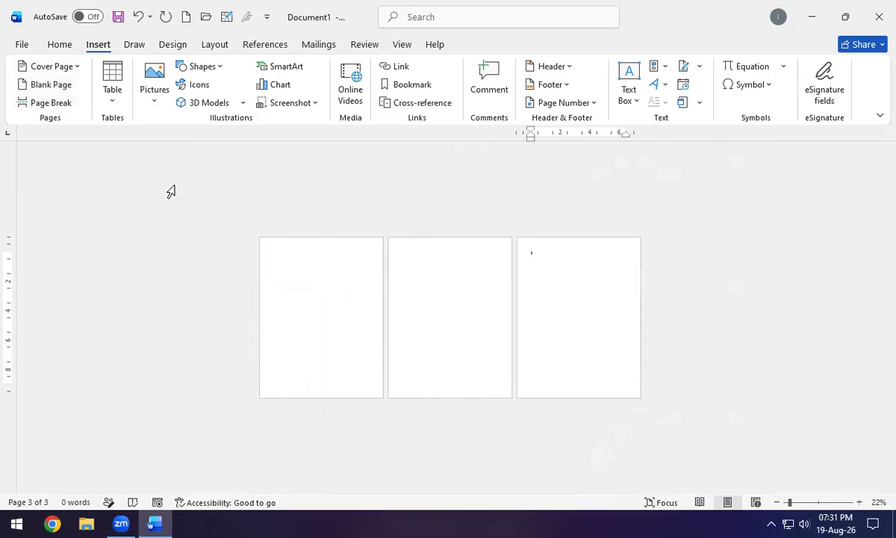
click(283, 262)
scroll(282, 263, up, 7)
scroll(282, 263, up, 1)
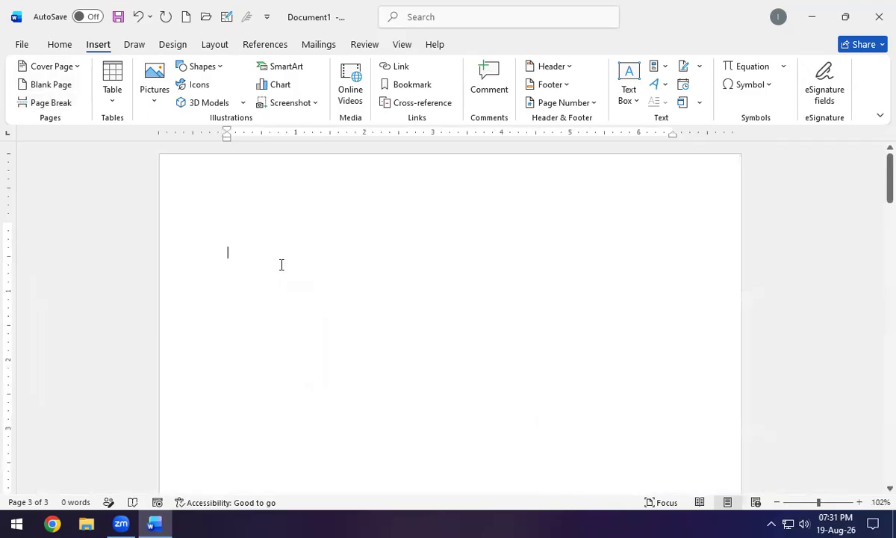
text(=rand())
key(Return)
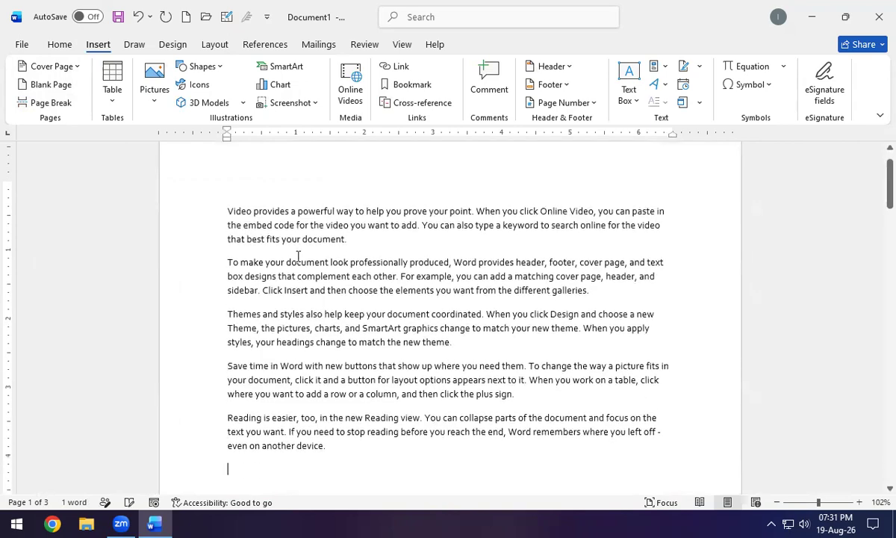
Insert a page break after the second paragraph of sample text.
click(607, 293)
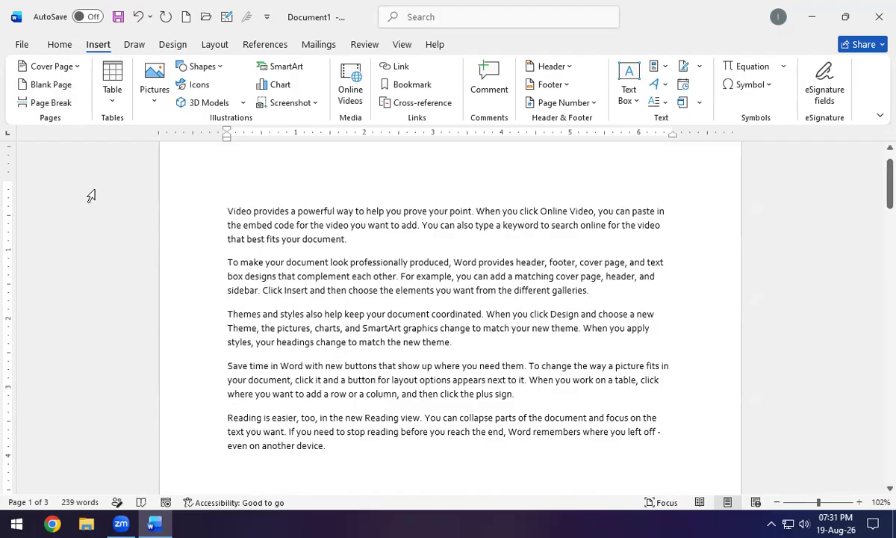
click(54, 103)
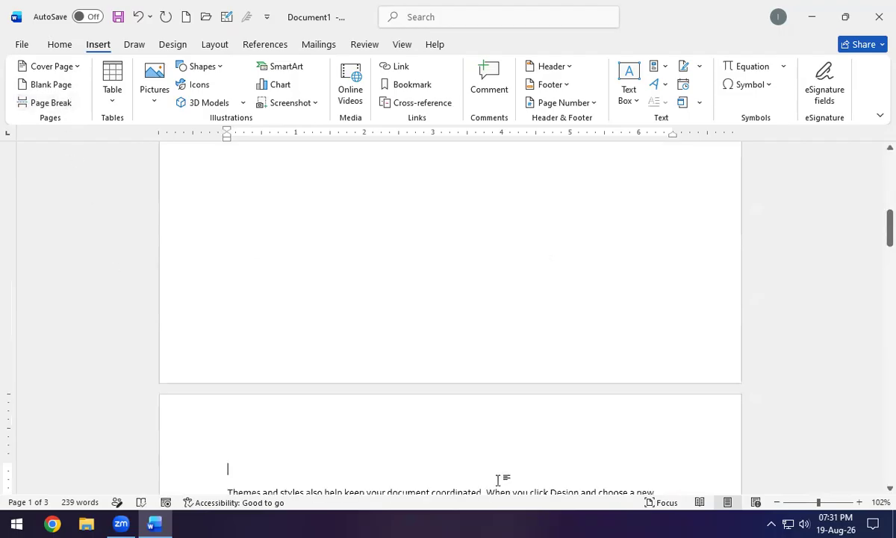
scroll(474, 336, up, 10)
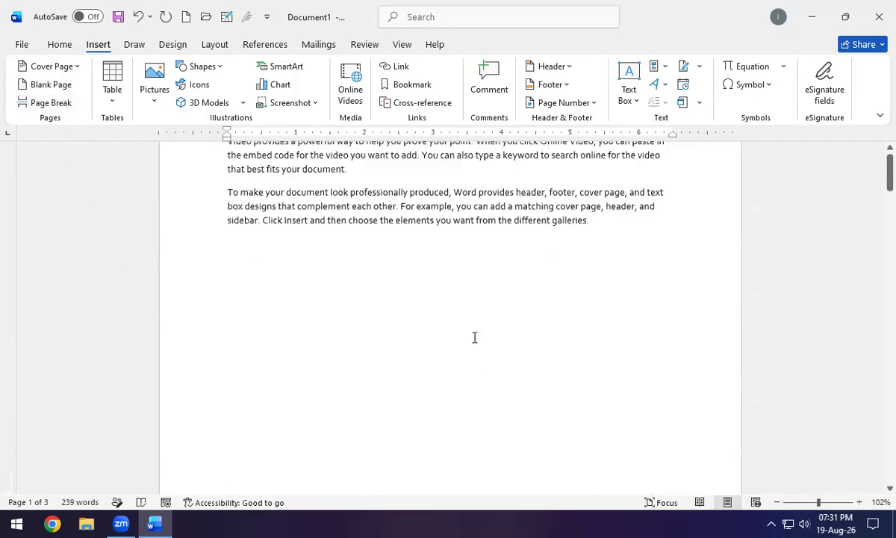
scroll(474, 336, up, 3)
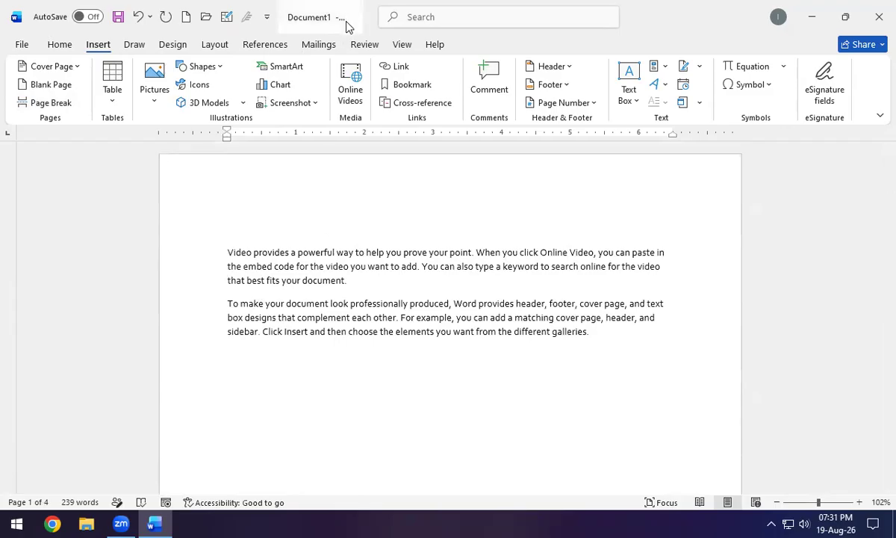
scroll(340, 244, down, 7)
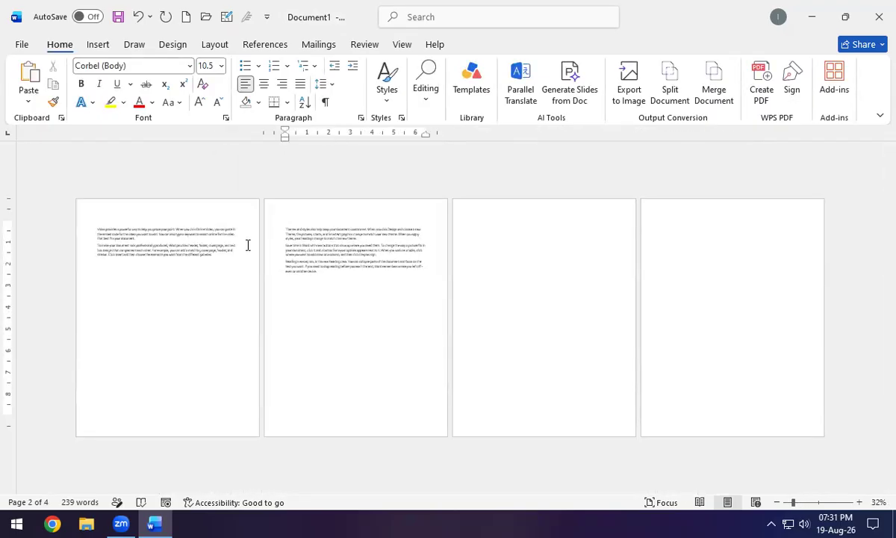
scroll(259, 241, up, 1)
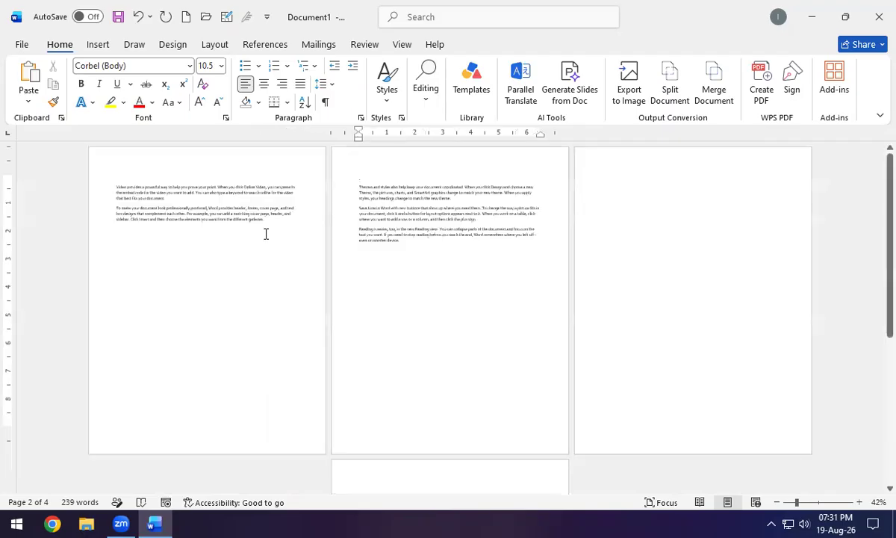
Delete the page break so the later paragraphs return to page one.
click(98, 47)
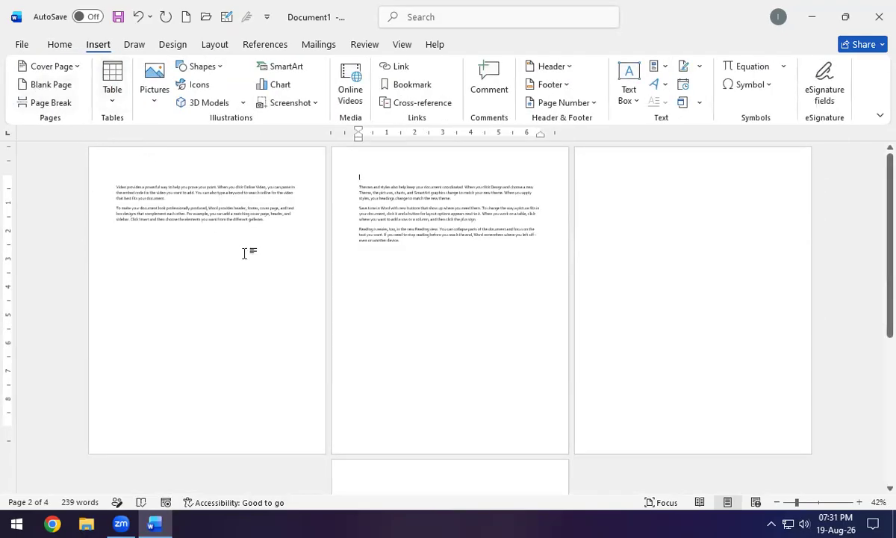
scroll(245, 252, up, 3)
click(180, 270)
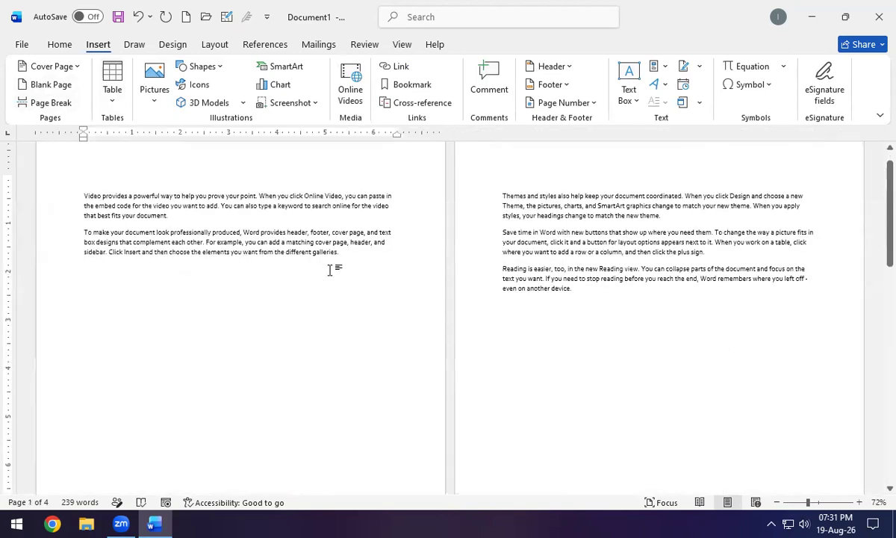
key(BackSpace)
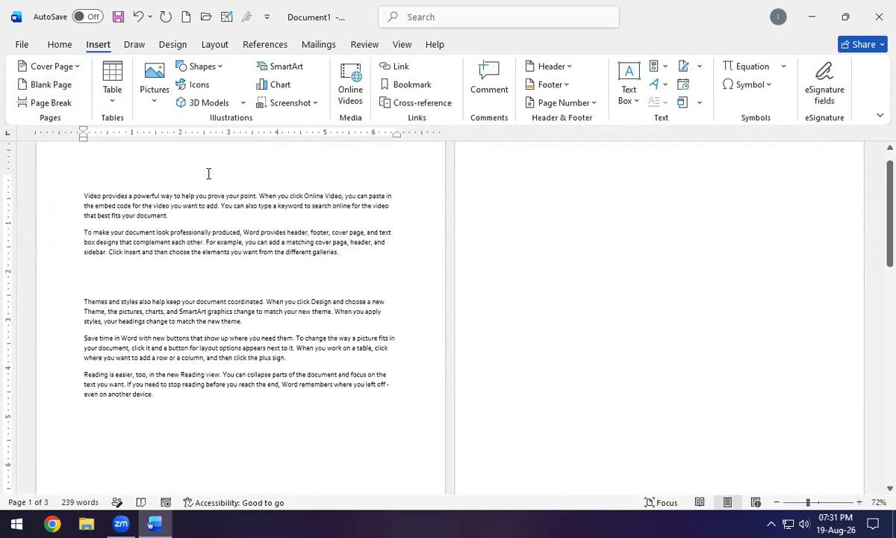
Insert a 6-column by 3-row table among page one's paragraphs.
click(106, 94)
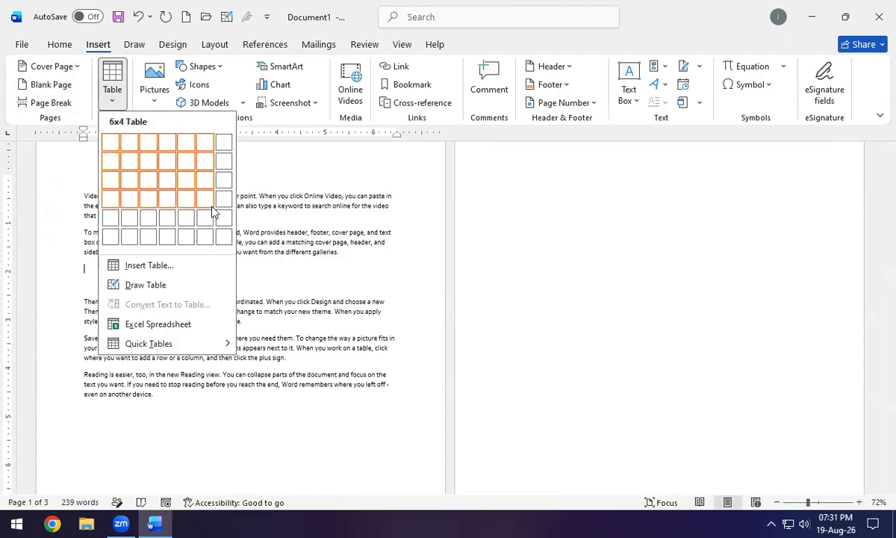
click(201, 185)
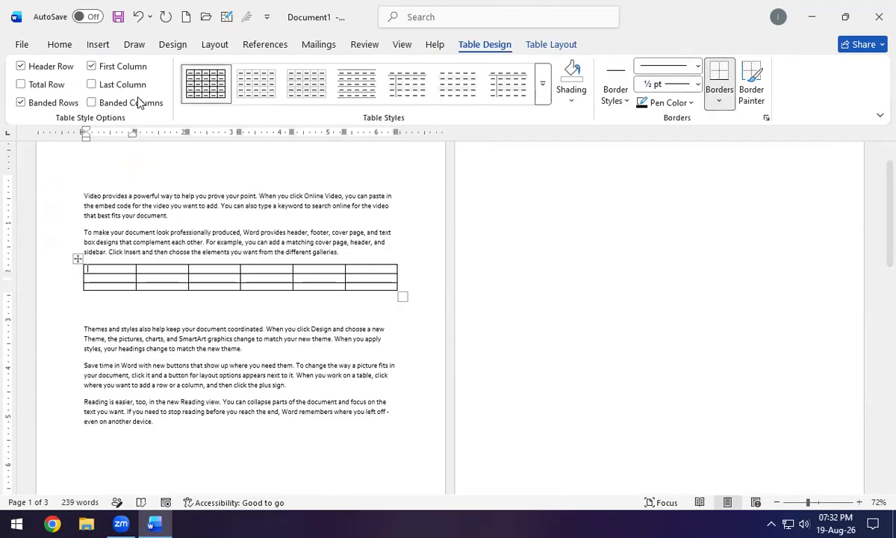
click(531, 192)
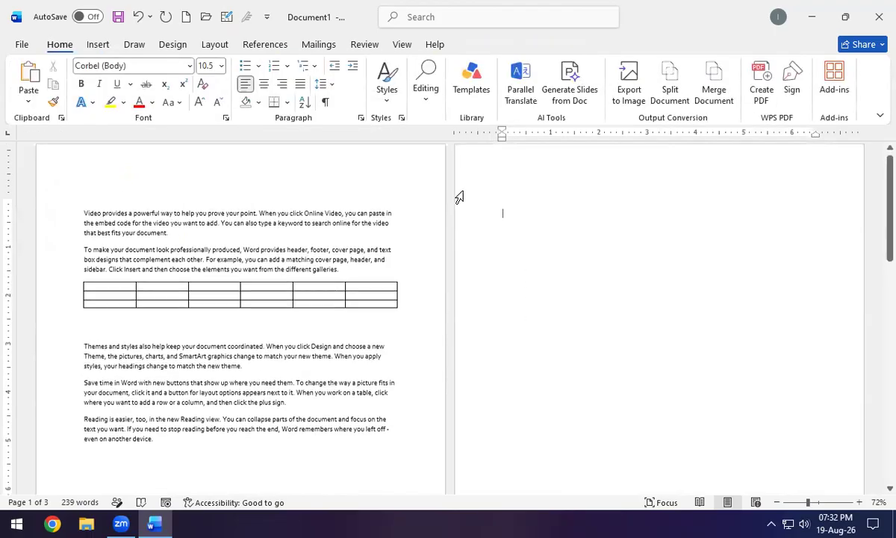
Insert a custom 10-column by 10-row table at the top of page two.
click(96, 47)
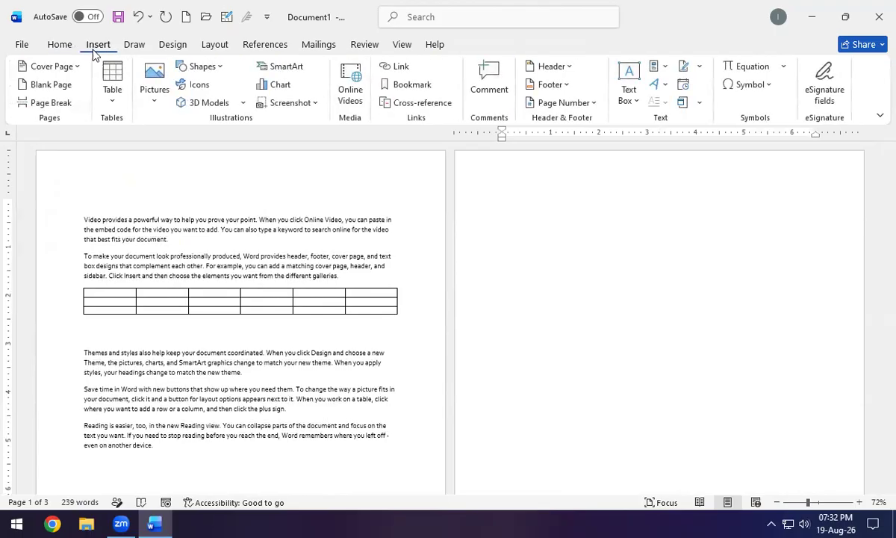
click(117, 100)
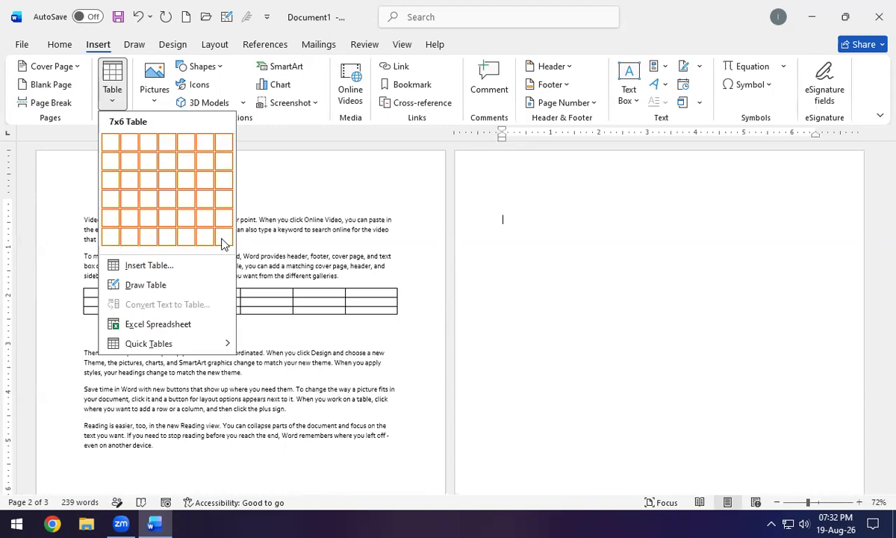
click(157, 266)
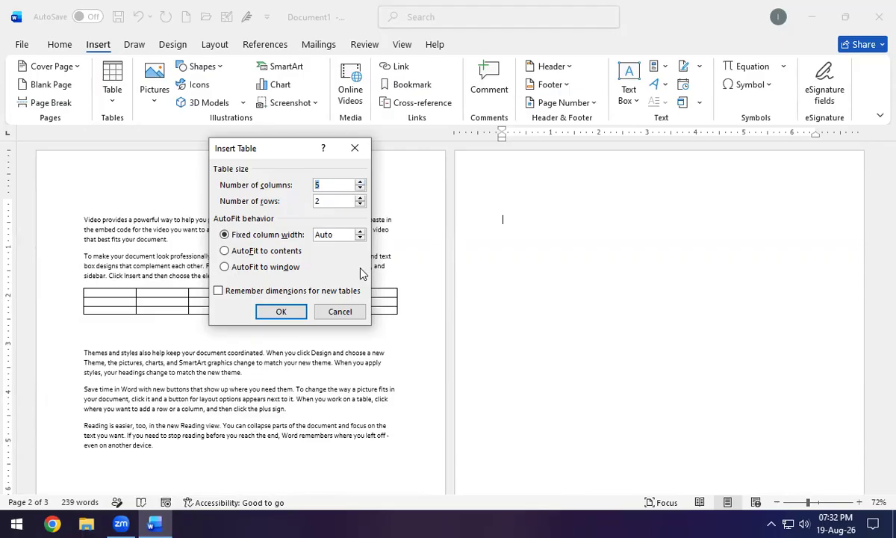
text(10)
click(282, 313)
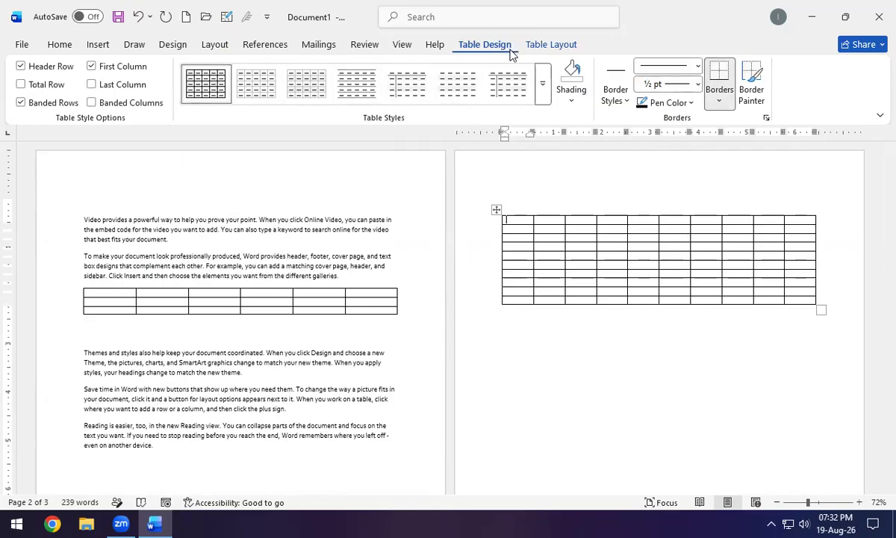
Apply a blue List Table style to the 10×10 table.
click(543, 91)
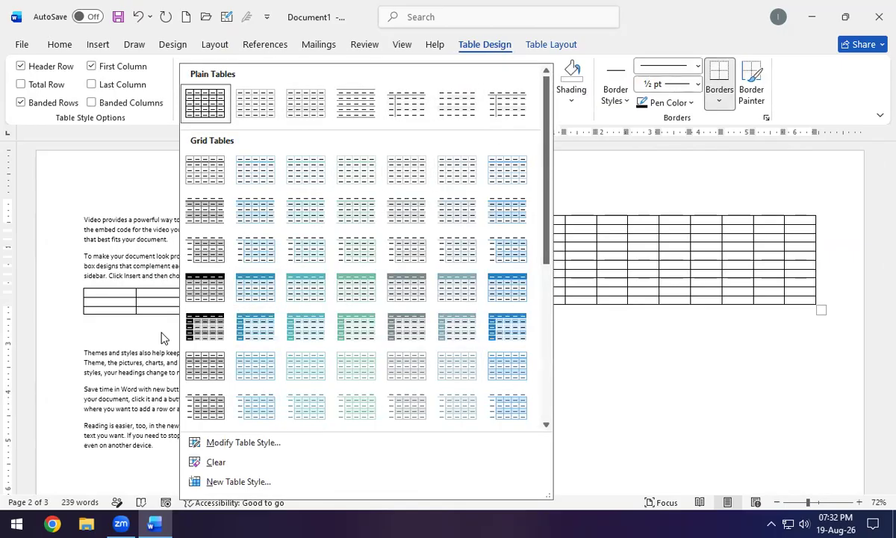
scroll(375, 304, down, 5)
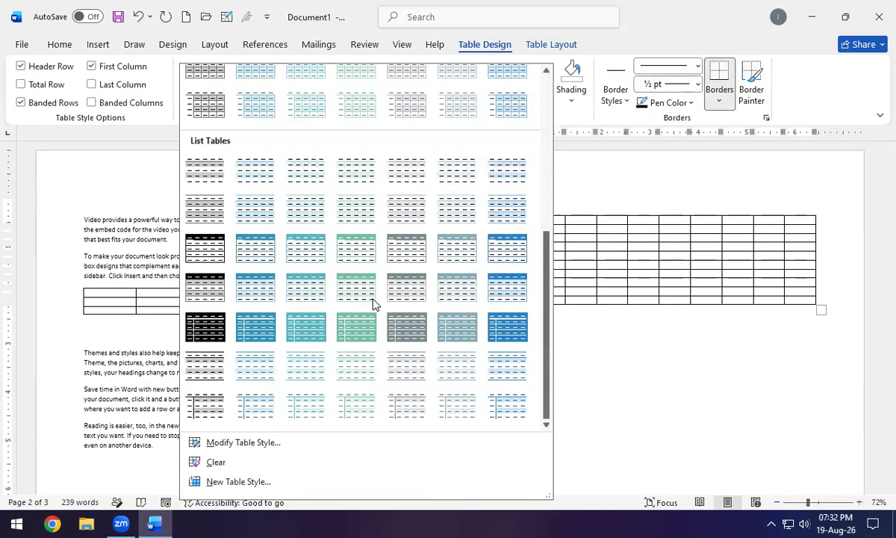
click(504, 327)
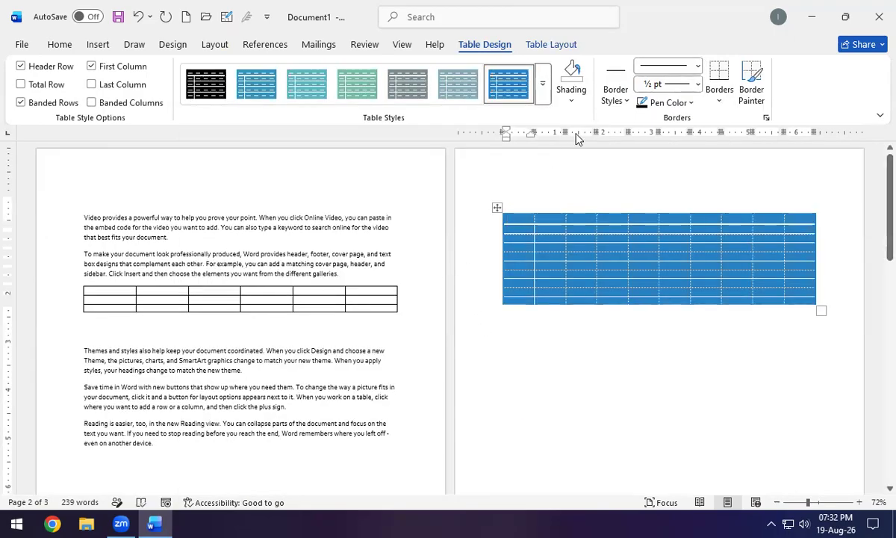
click(571, 100)
click(578, 98)
Paint a thick border down the table's entire left edge with Border Painter.
click(626, 100)
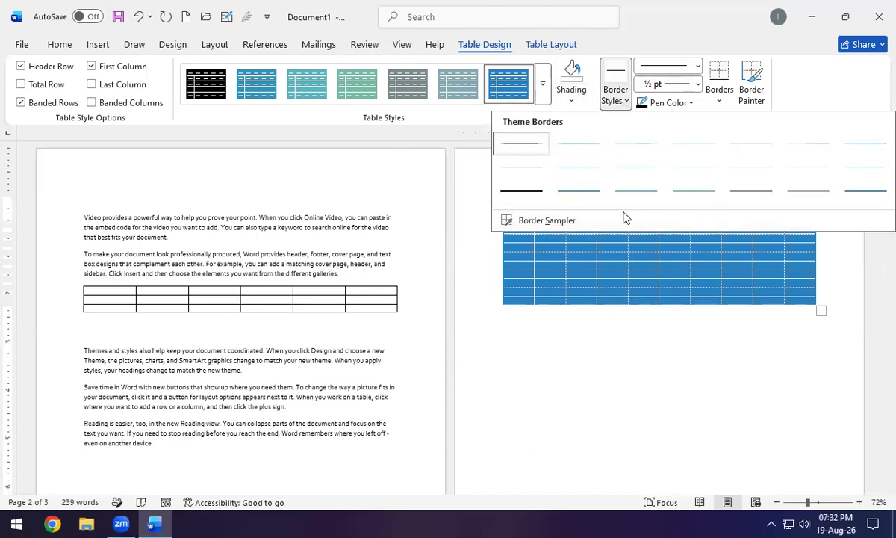
click(519, 189)
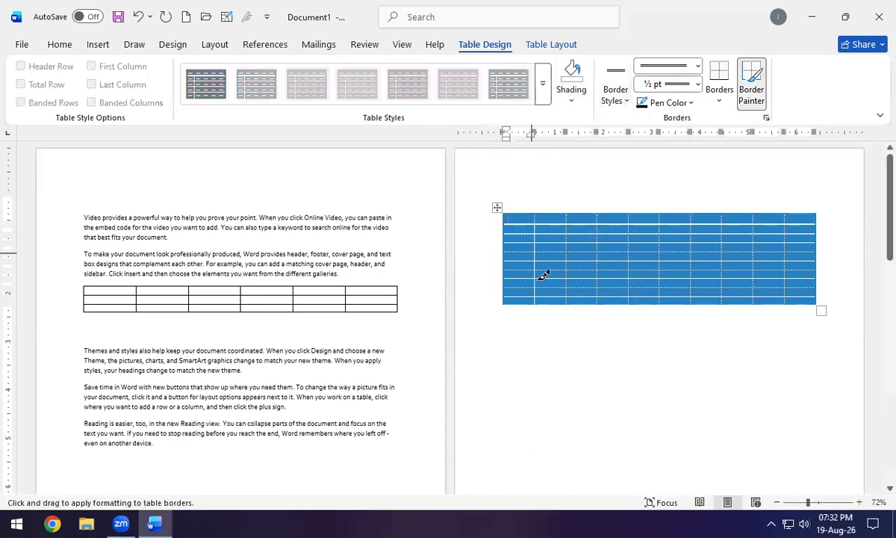
click(504, 279)
drag(508, 263, 516, 203)
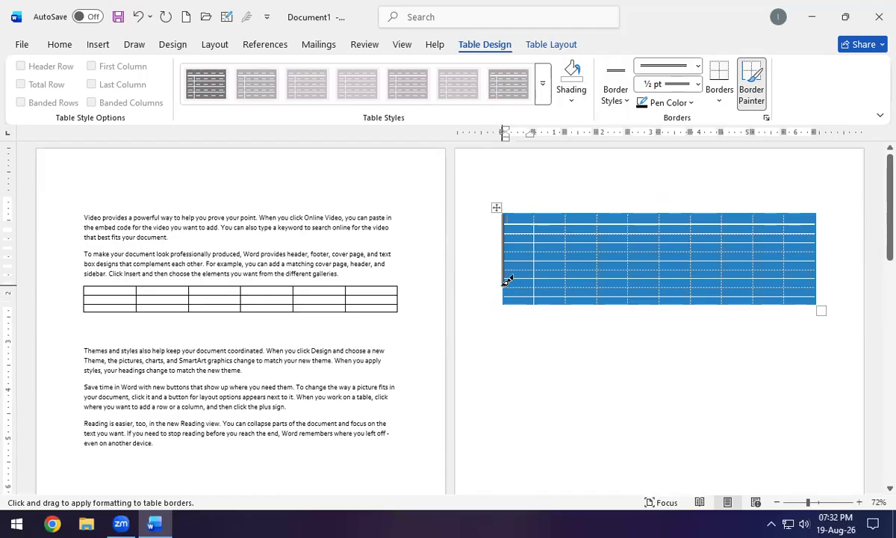
drag(507, 280, 511, 301)
Paint a 3 pt double line along part of the table's bottom edge.
click(694, 68)
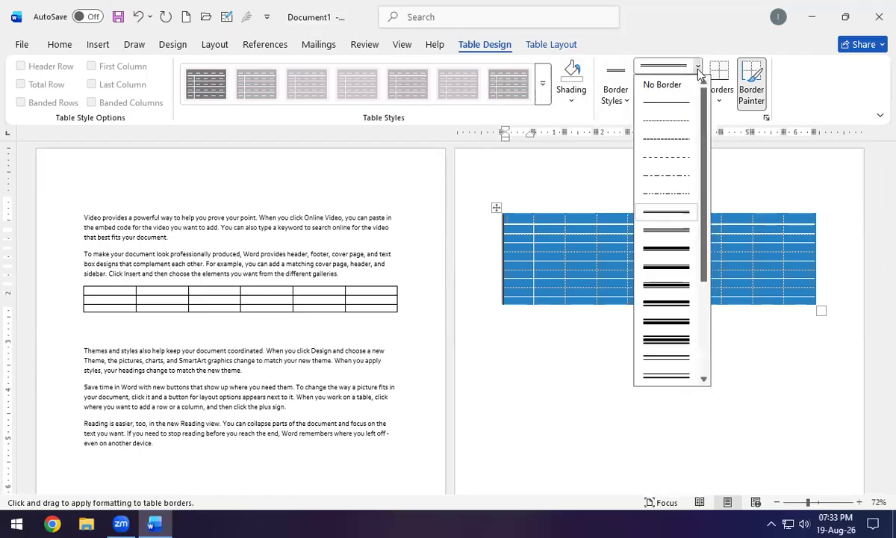
click(667, 343)
drag(507, 302, 596, 303)
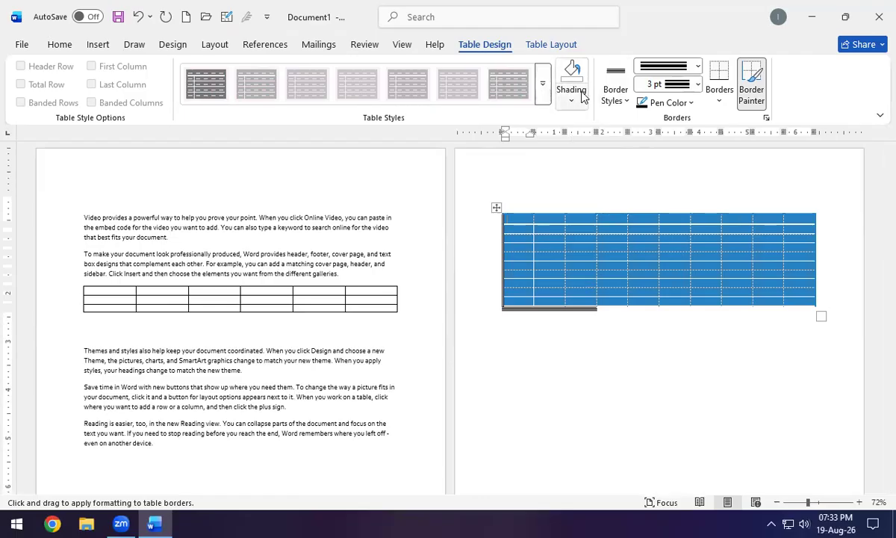
click(696, 85)
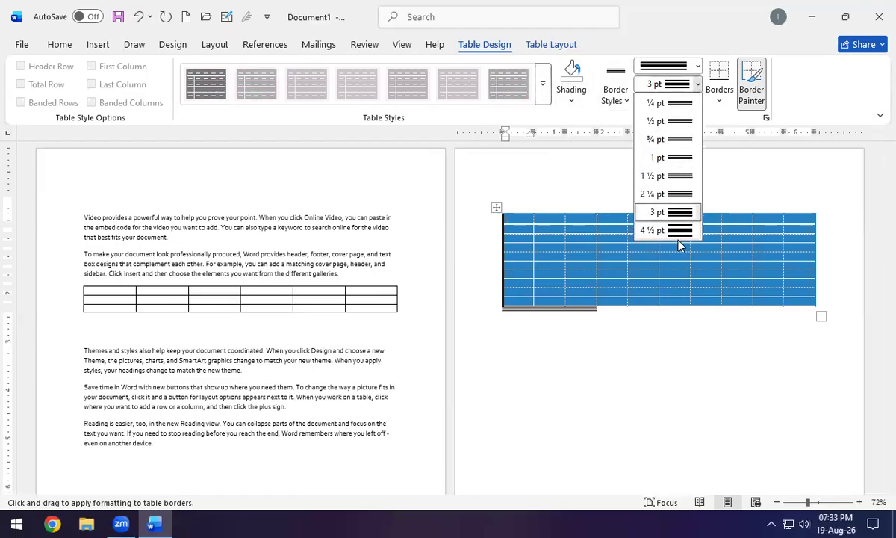
click(696, 85)
click(685, 103)
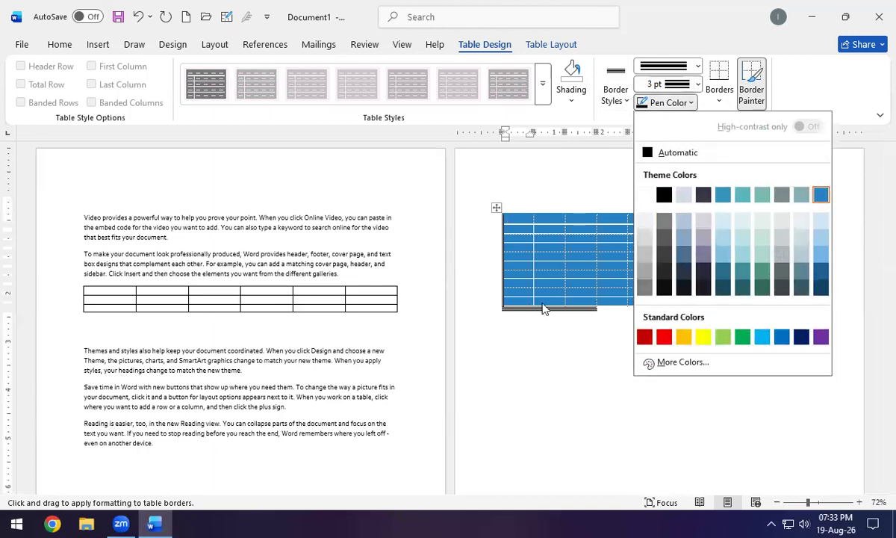
click(713, 92)
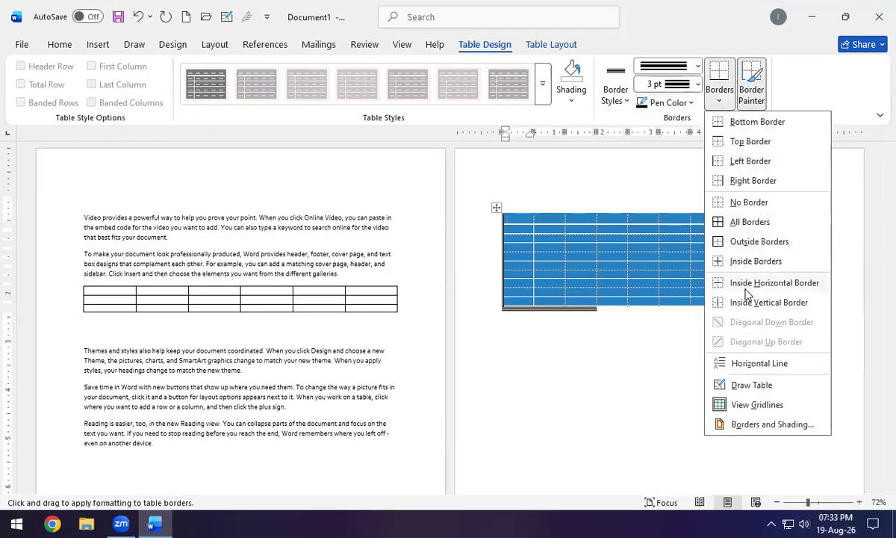
click(719, 97)
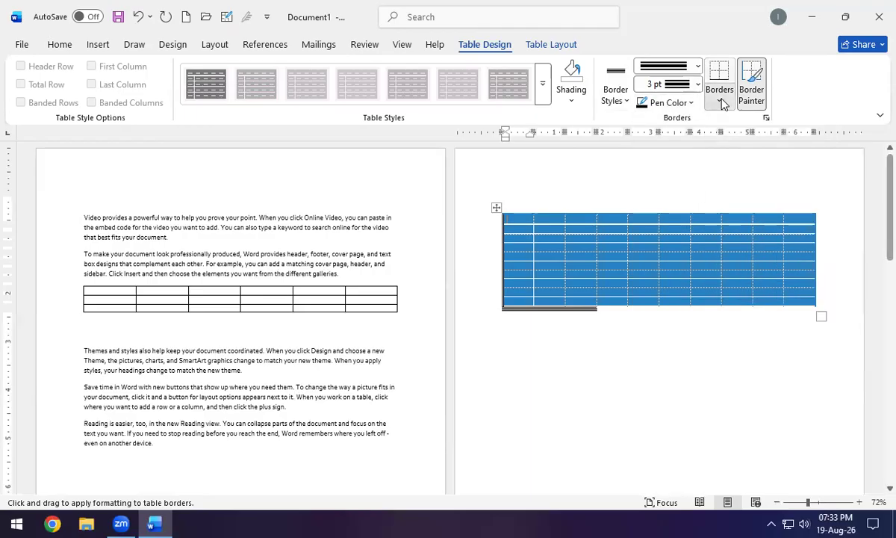
Select and delete all content so the document is empty.
click(101, 46)
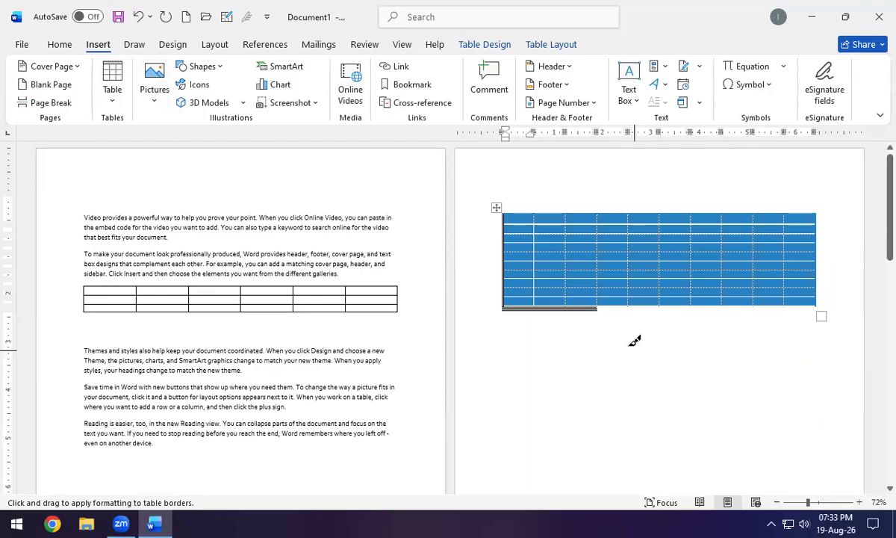
key(ctrl+a)
key(Delete)
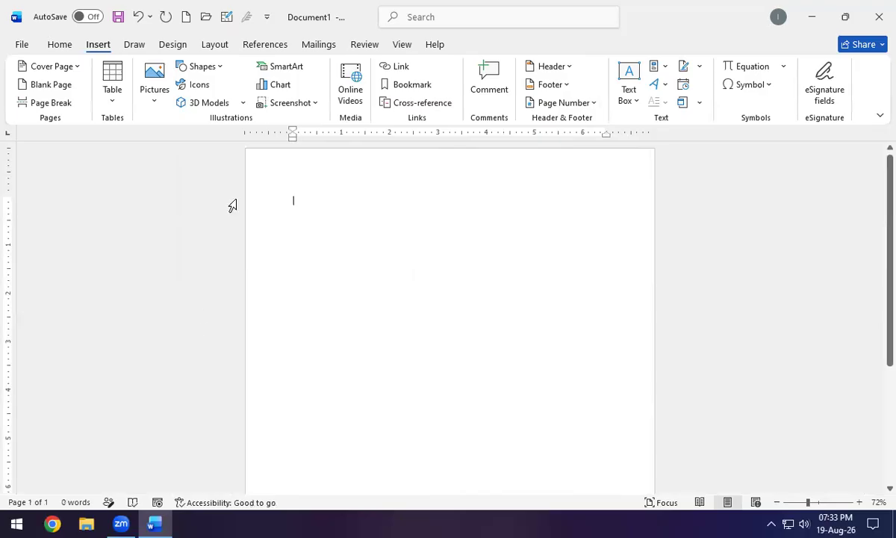
Insert the website snapshot picture from the Downloads folder on this device.
click(157, 99)
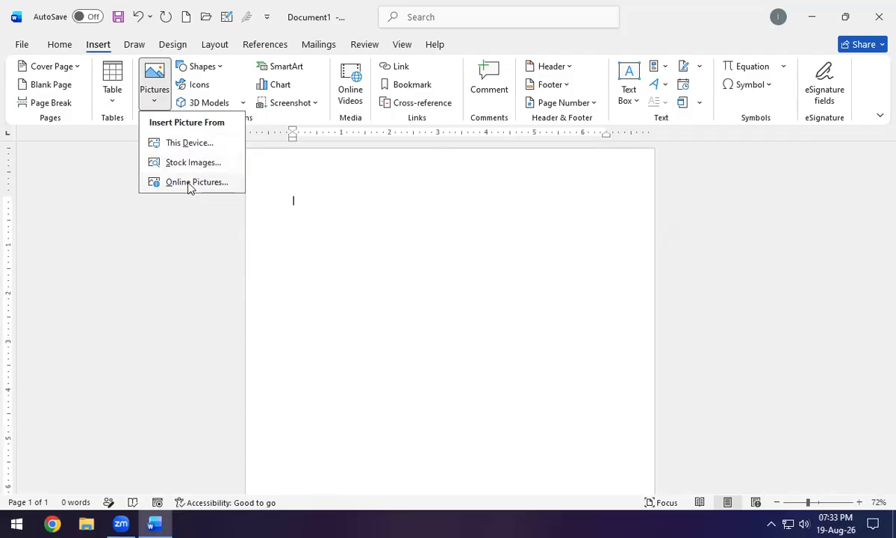
click(188, 147)
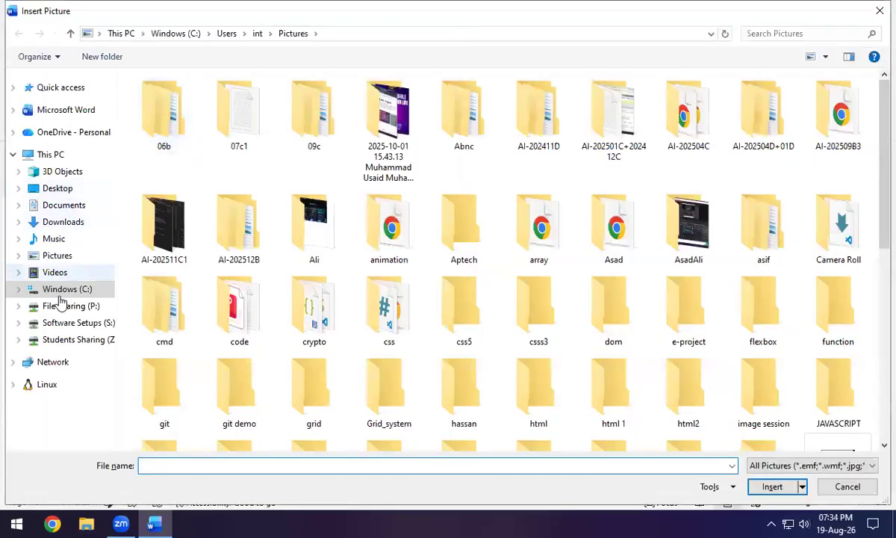
click(71, 222)
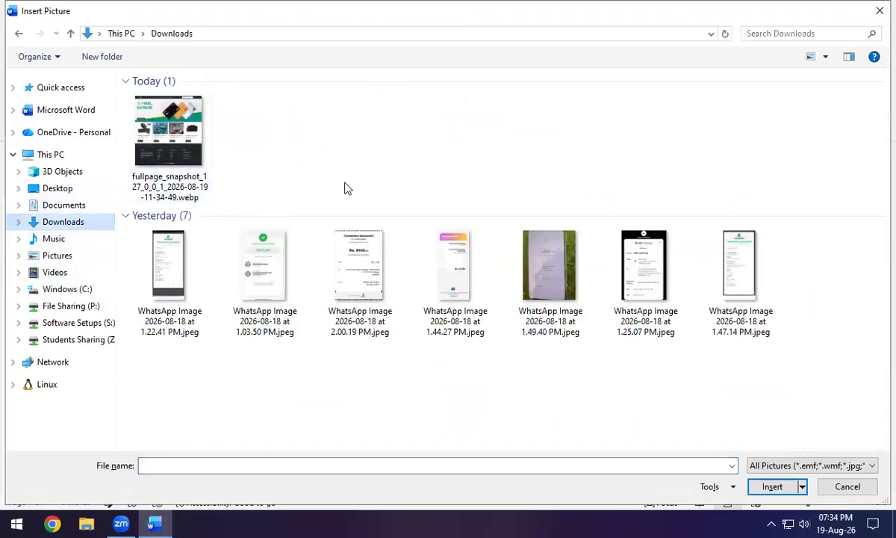
double_click(168, 169)
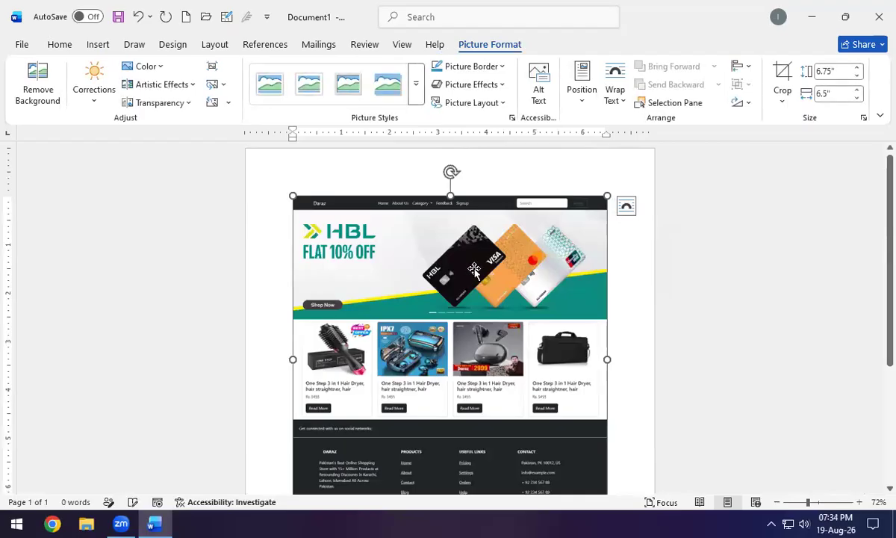
Open the screenshot's Corrections gallery of Sharpen/Soften and Brightness/Contrast presets.
scroll(464, 280, down, 3)
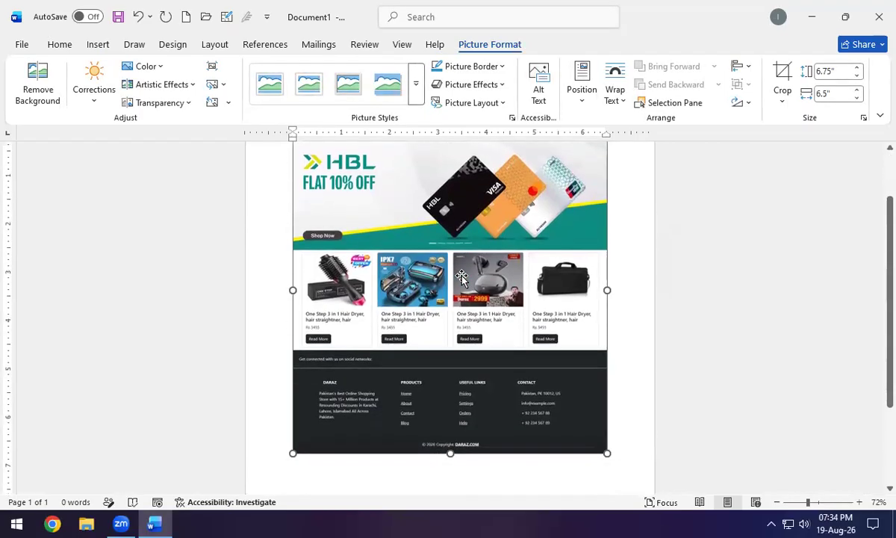
scroll(464, 282, down, 3)
scroll(463, 282, up, 2)
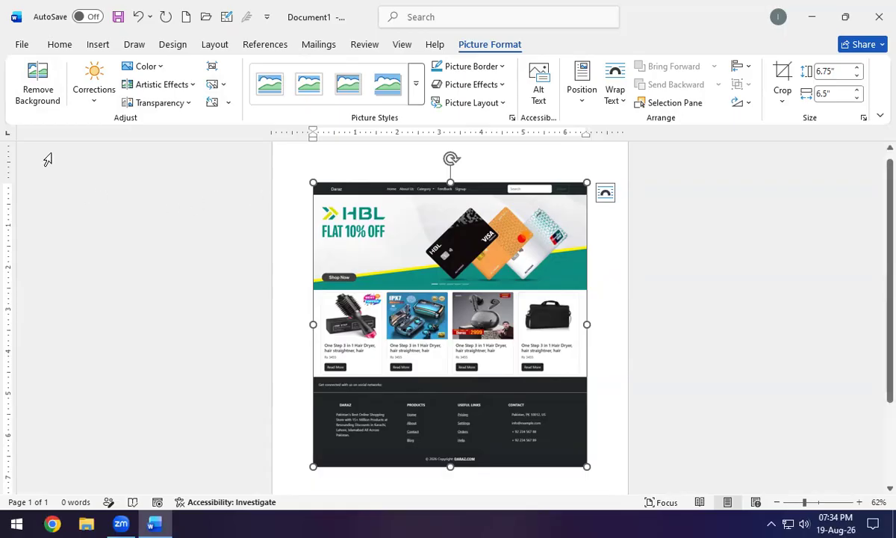
click(97, 111)
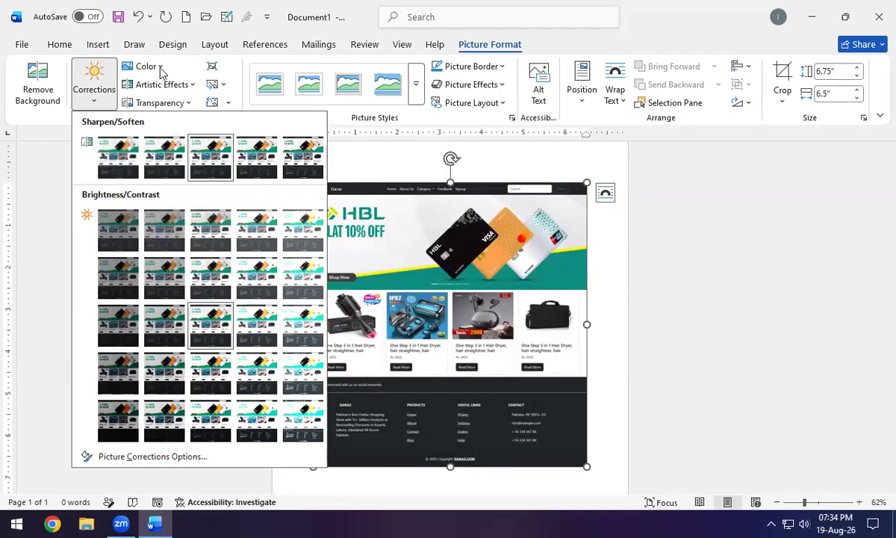
Preview colour options, try a grid artistic effect and undo it, then show Transparency presets.
click(151, 66)
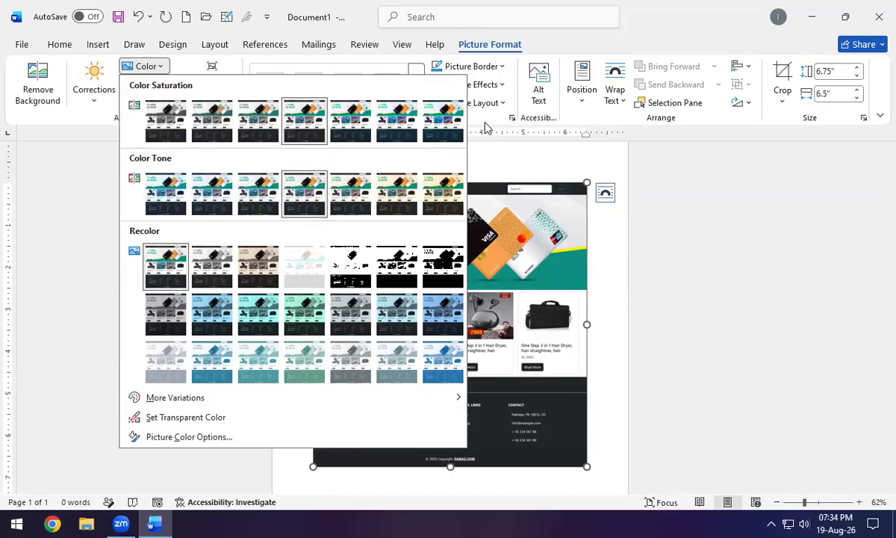
click(154, 68)
click(167, 85)
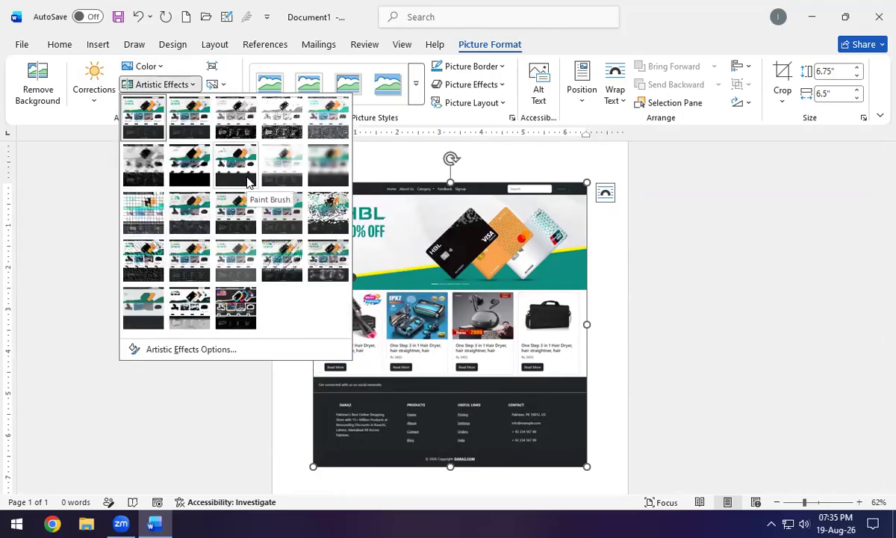
click(143, 212)
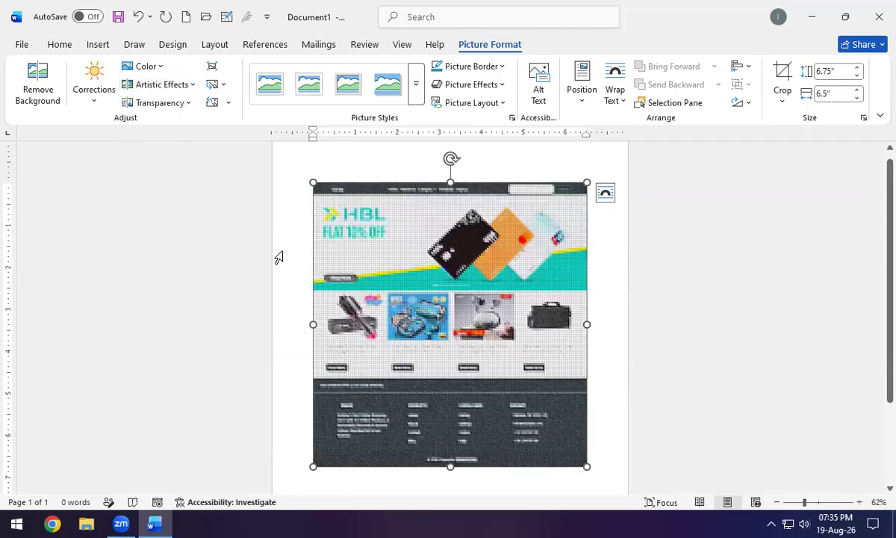
key(ctrl+z)
click(187, 105)
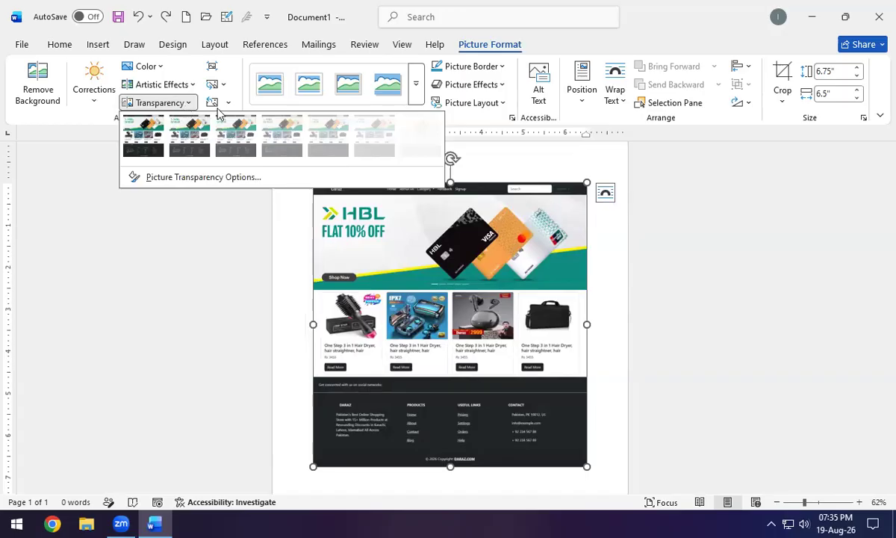
Make the screenshot 65% transparent using a Transparency preset.
click(327, 138)
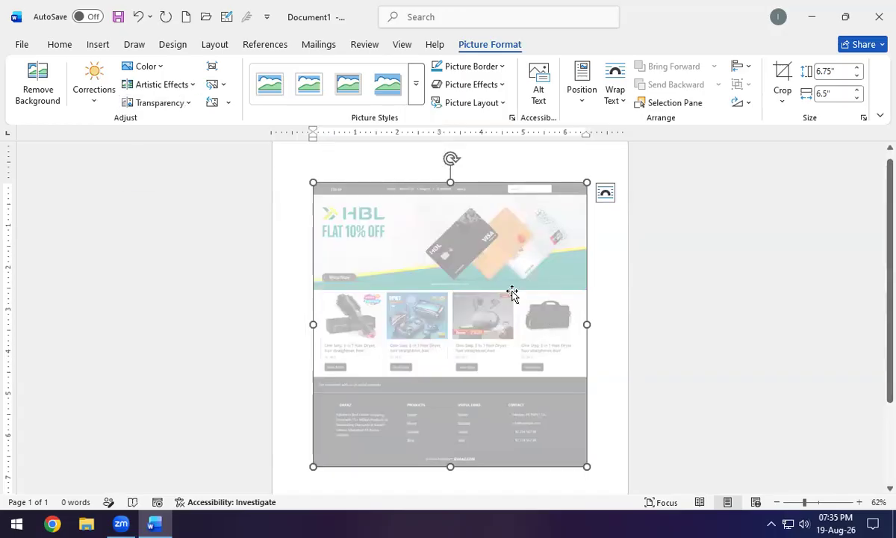
click(160, 102)
click(190, 142)
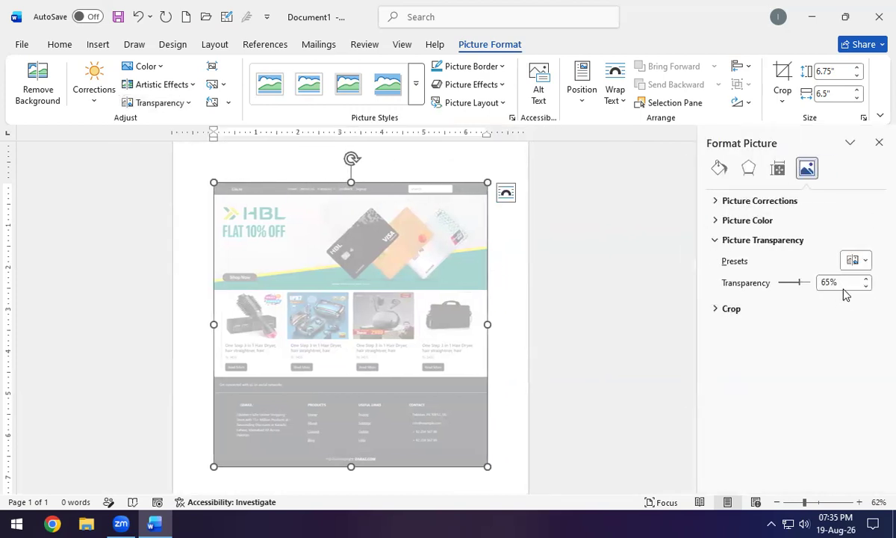
Review the Format Picture pane's sections, close it, and expand the Picture Styles gallery.
click(719, 168)
click(750, 169)
click(777, 168)
click(806, 168)
click(879, 142)
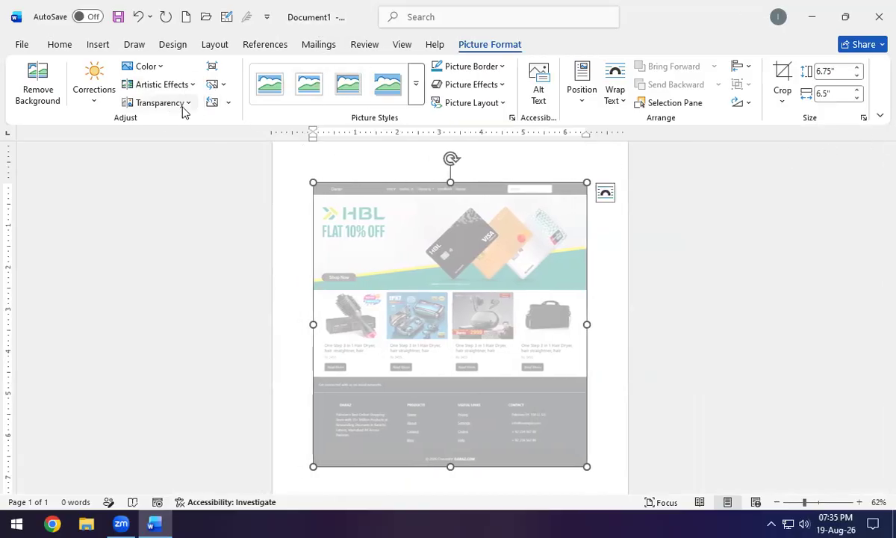
click(416, 88)
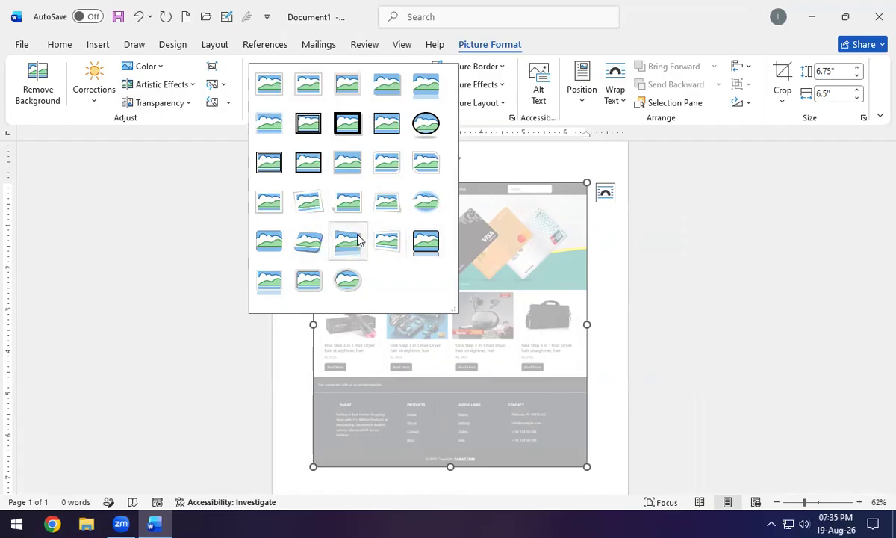
Apply the tilted, rounded-corner perspective picture style with shadow to the screenshot.
click(311, 251)
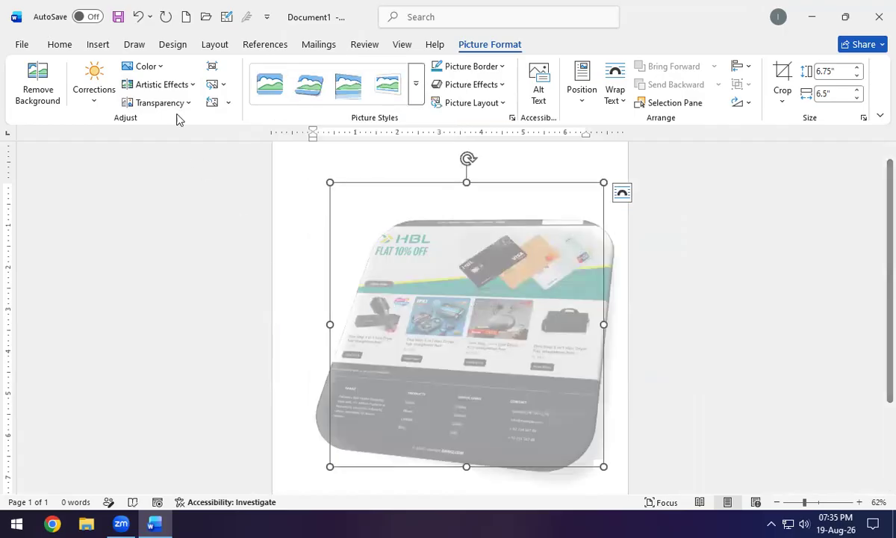
click(175, 105)
click(160, 146)
Deselect the picture to preview the styled result, then reselect it.
click(619, 374)
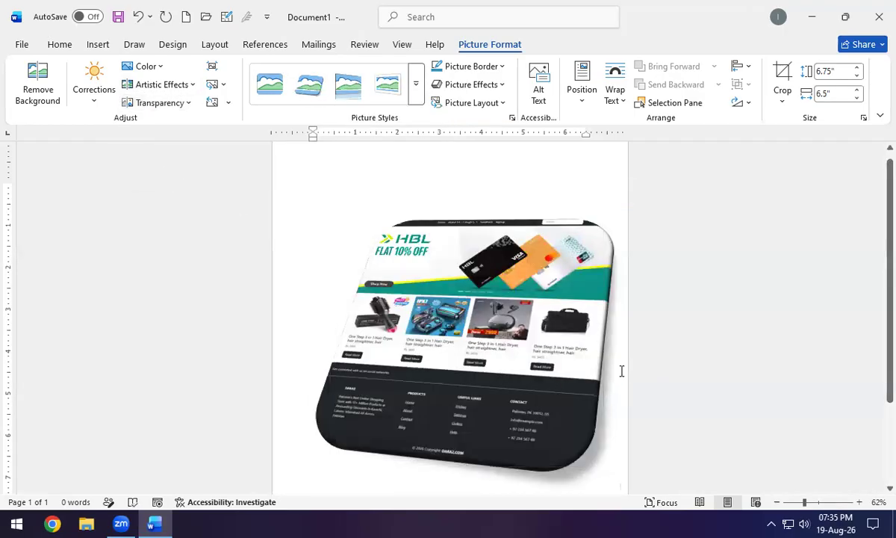
scroll(549, 336, down, 1)
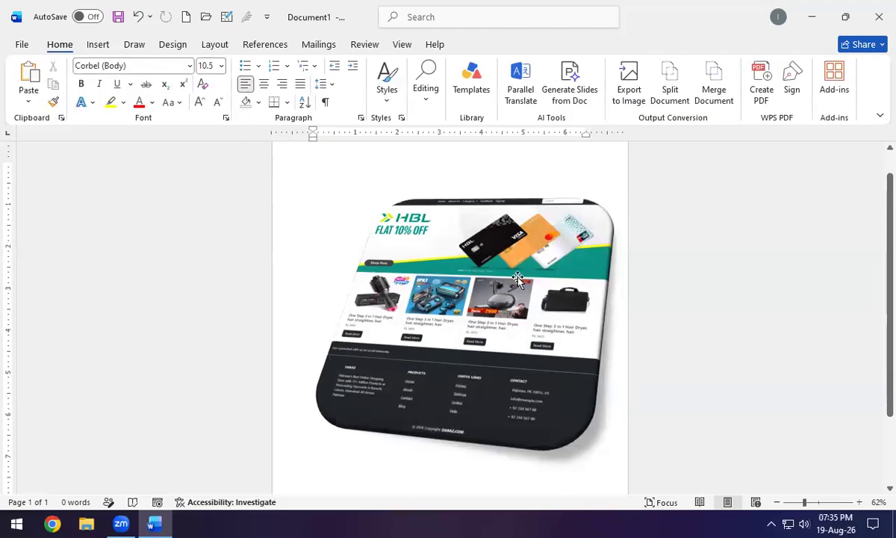
scroll(523, 314, down, 1)
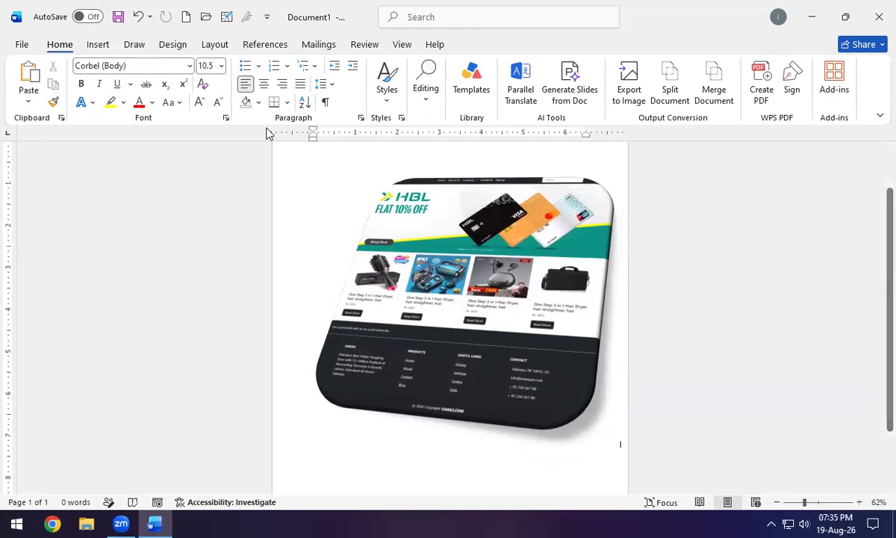
click(496, 307)
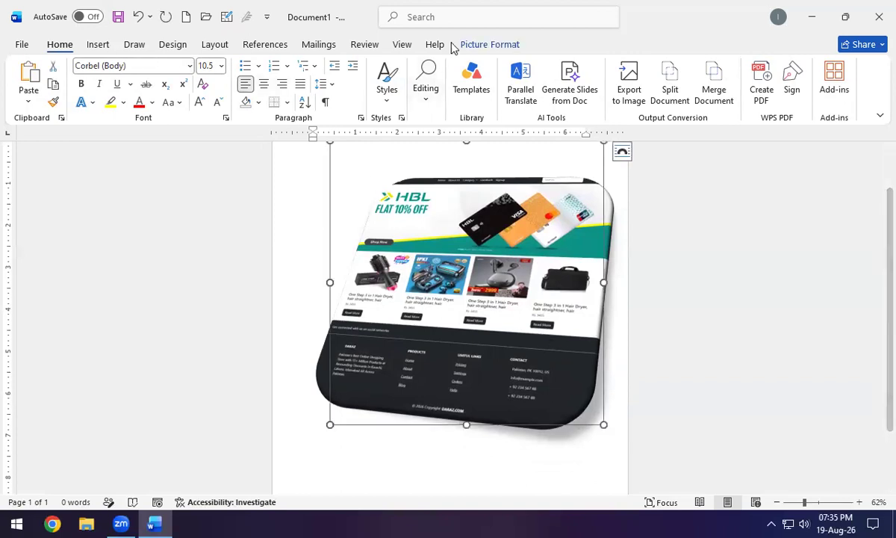
click(478, 45)
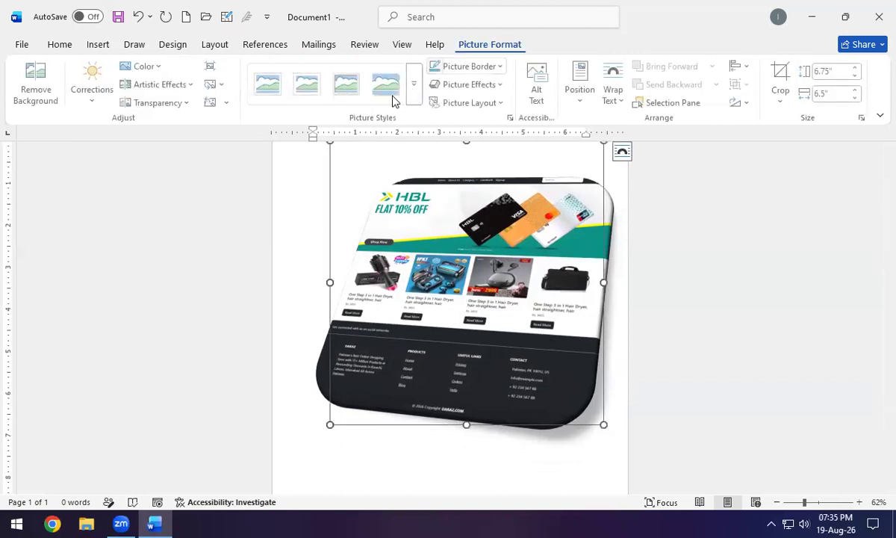
Give the website picture a standard Red border and change it to a dashed line style.
click(493, 69)
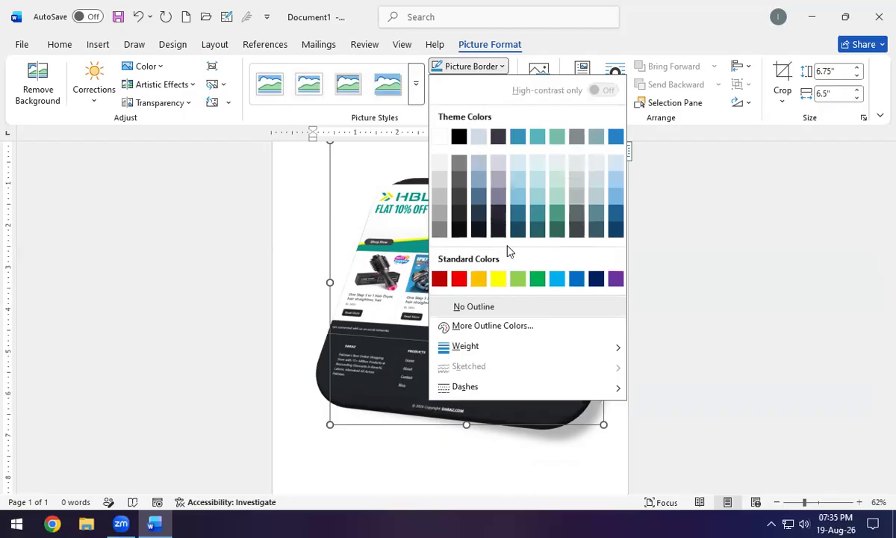
click(459, 279)
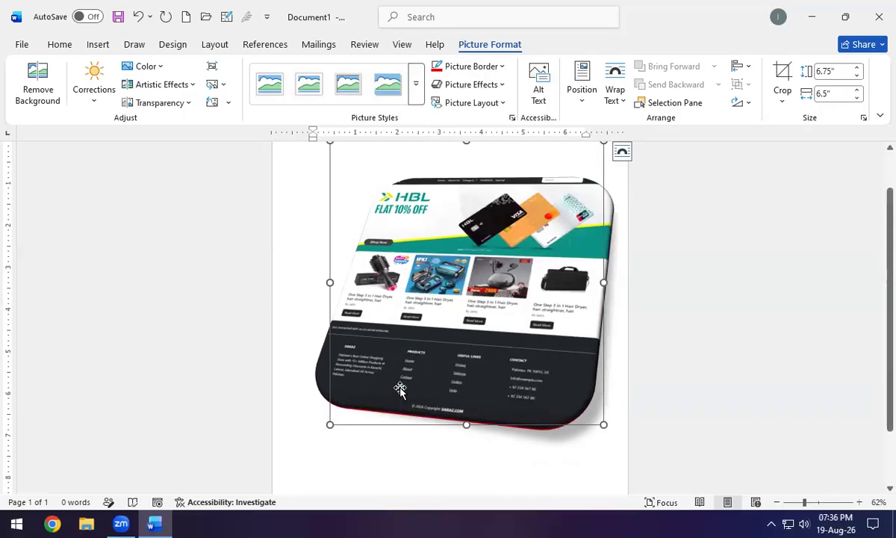
click(491, 66)
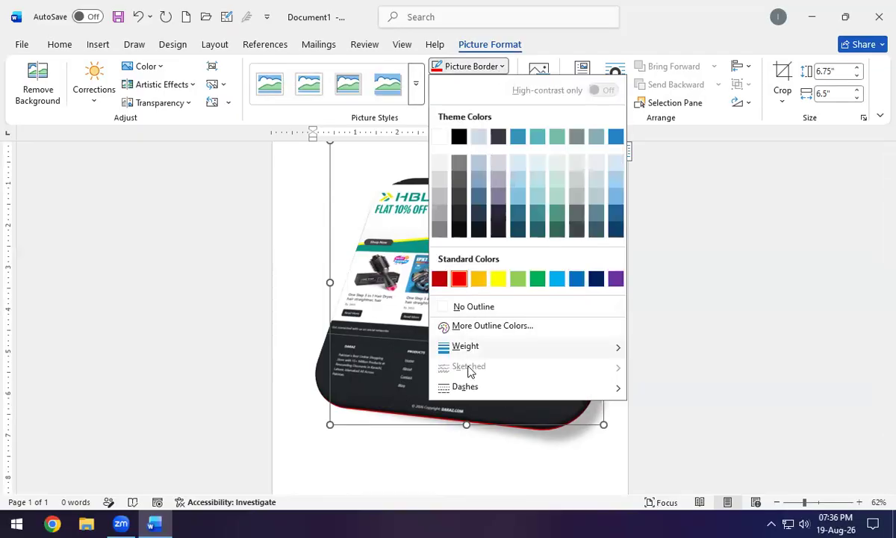
mouse_move(494, 348)
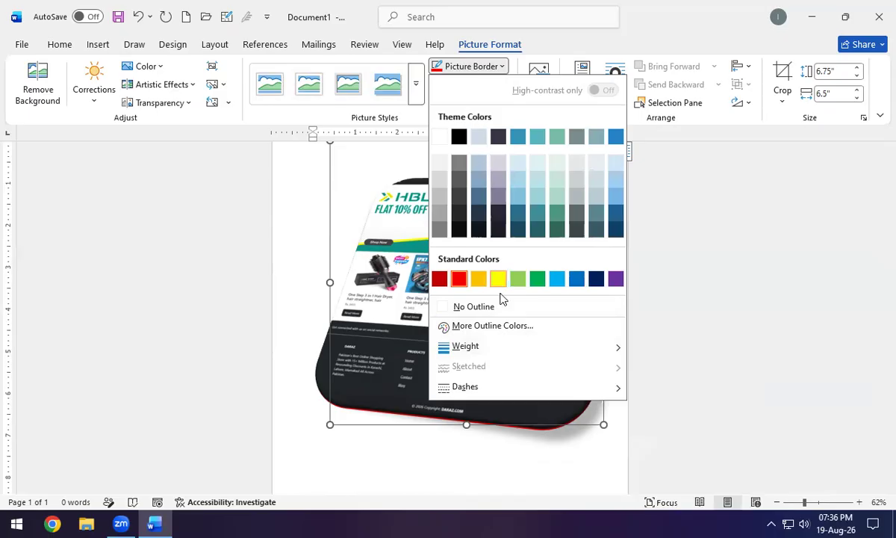
mouse_move(574, 390)
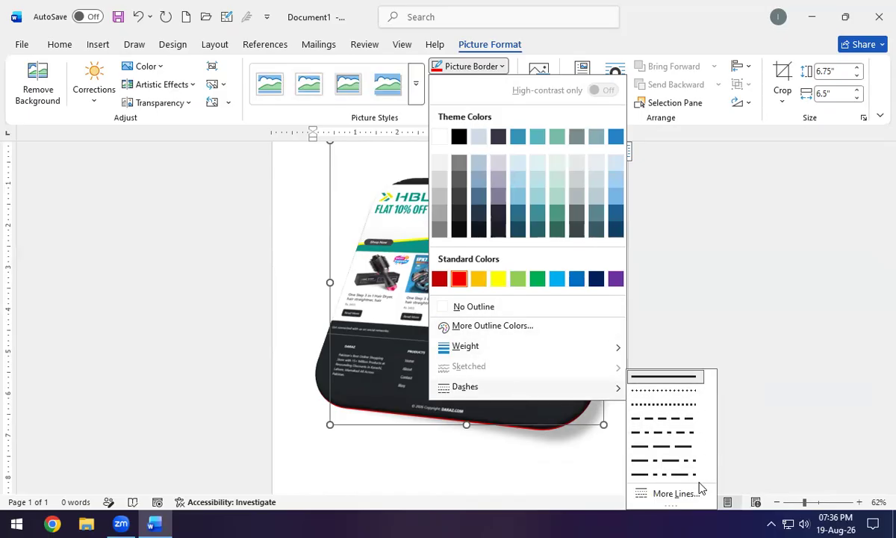
click(670, 418)
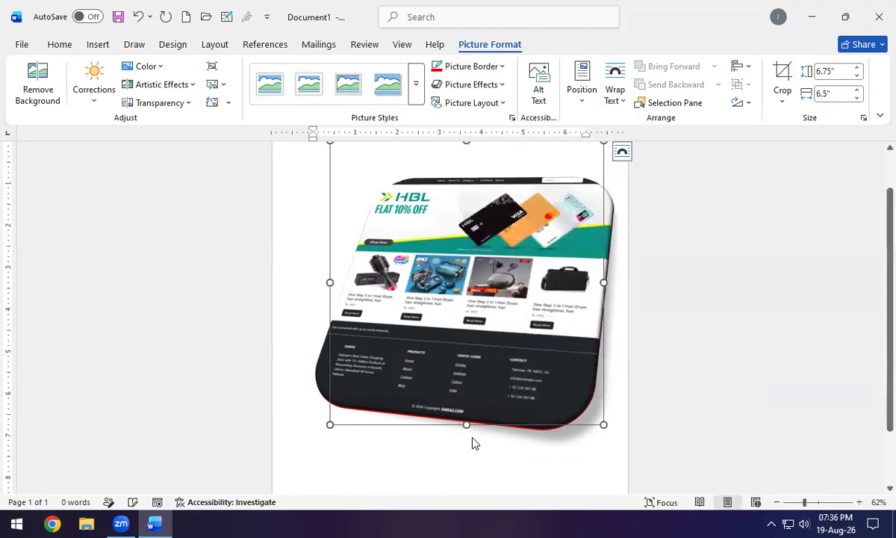
Browse the Picture Effects submenus without applying any effect.
click(498, 91)
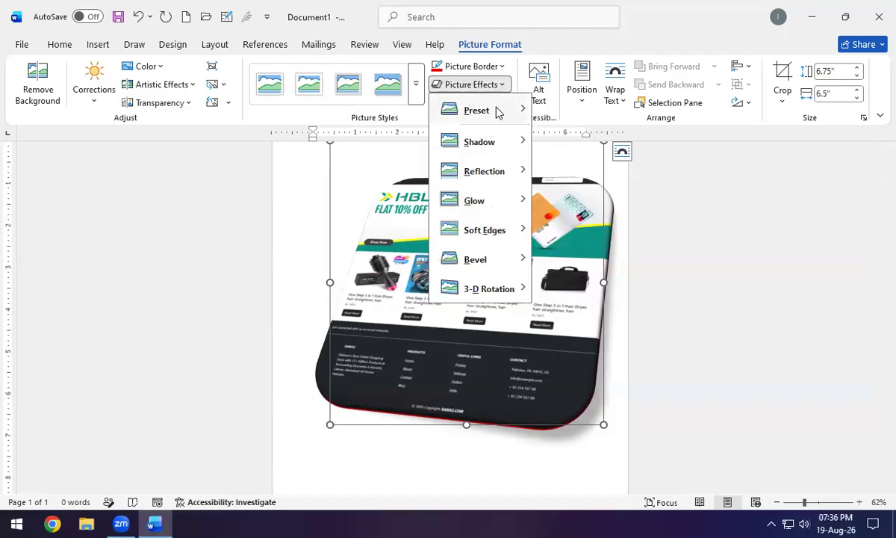
mouse_move(497, 110)
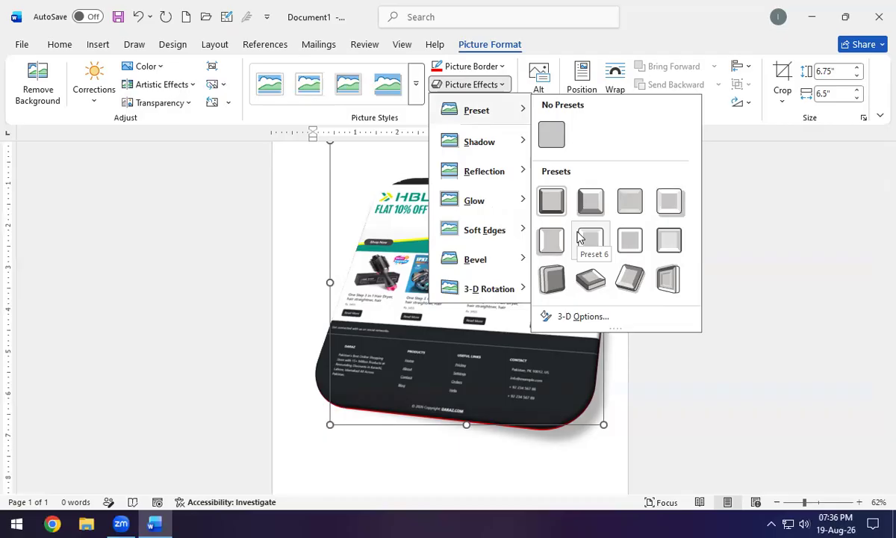
mouse_move(485, 261)
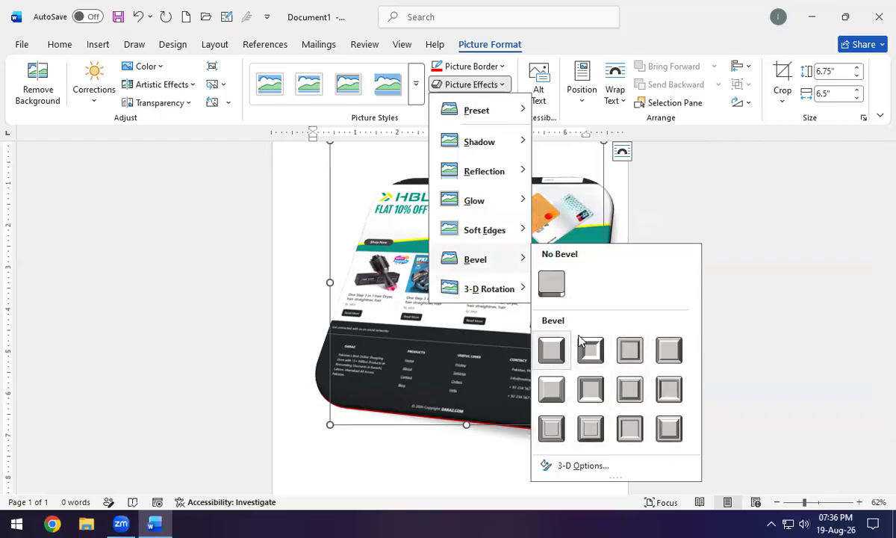
mouse_move(481, 197)
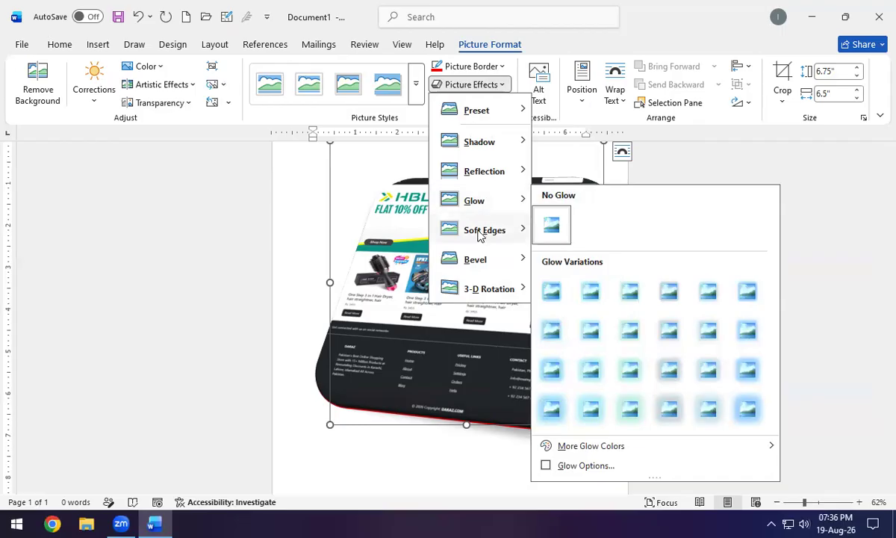
mouse_move(534, 232)
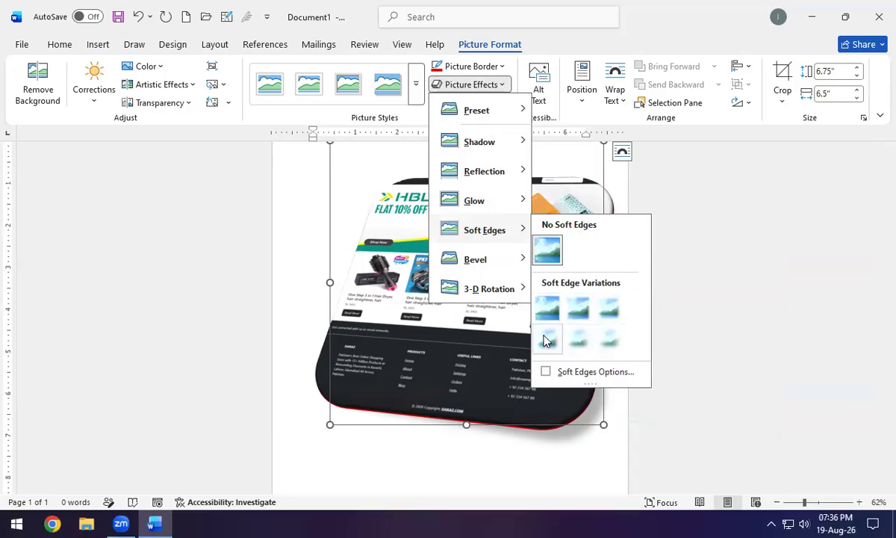
click(511, 318)
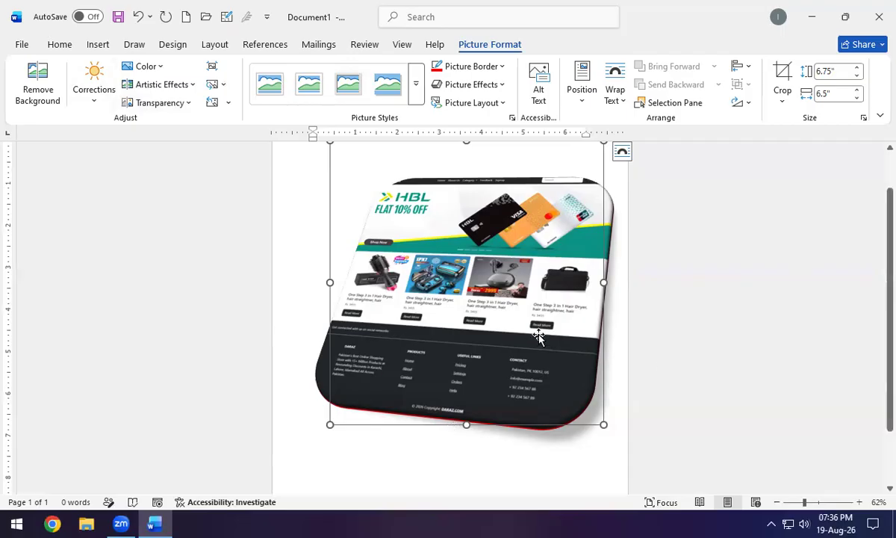
Tilt the website picture with a Perspective 3-D Rotation preset.
click(496, 87)
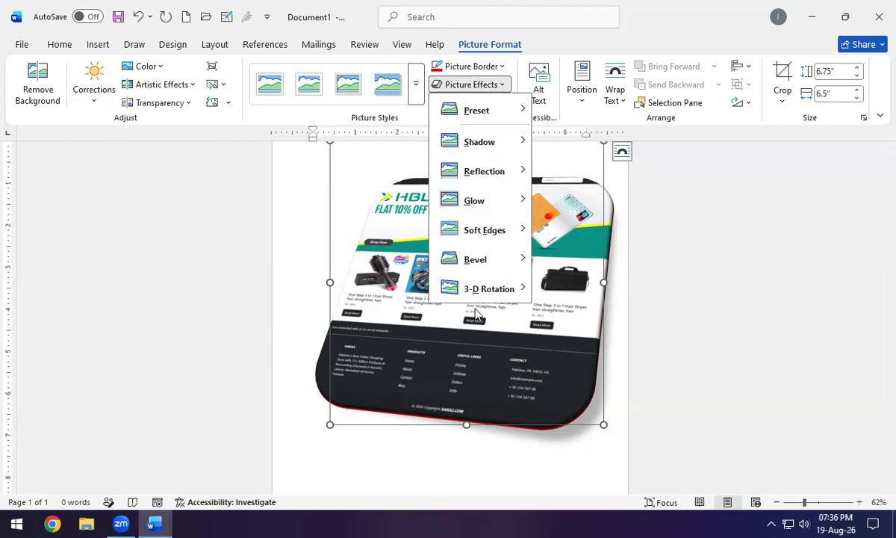
mouse_move(478, 290)
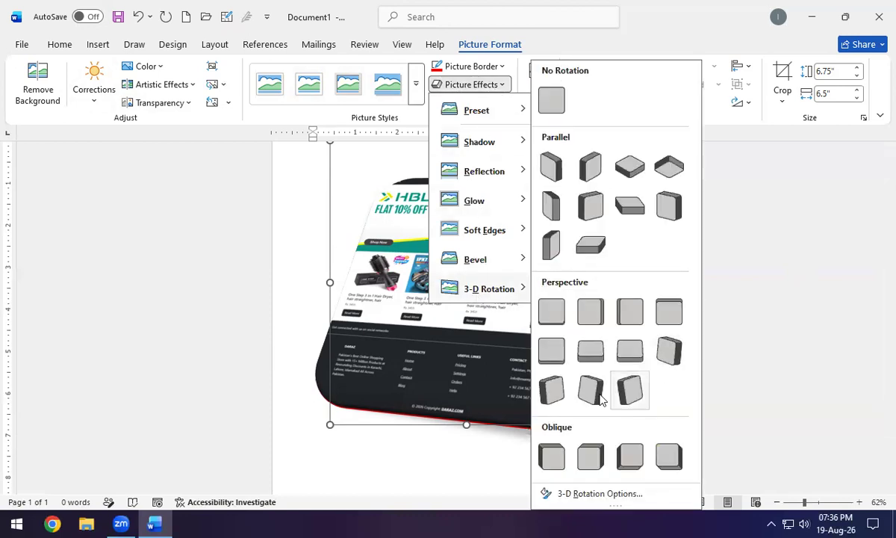
click(550, 398)
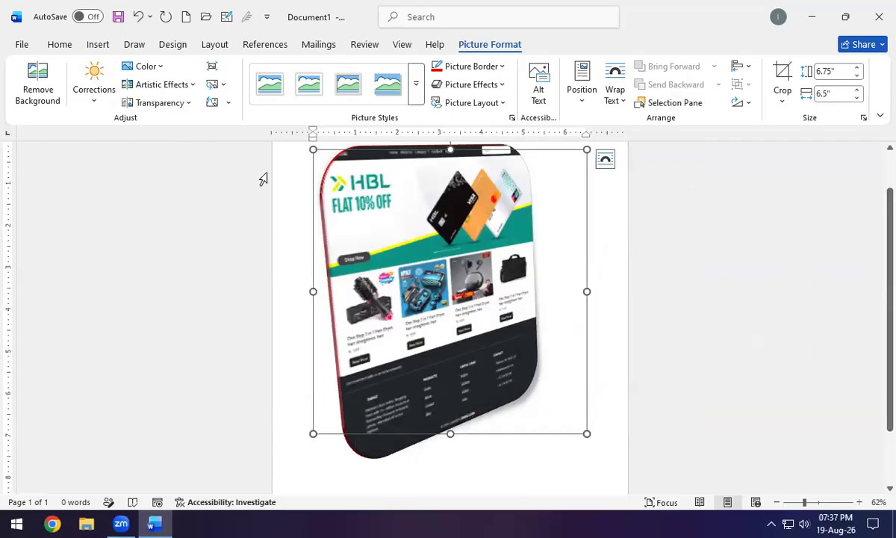
Check the picture's Position and Wrap Text options.
click(586, 93)
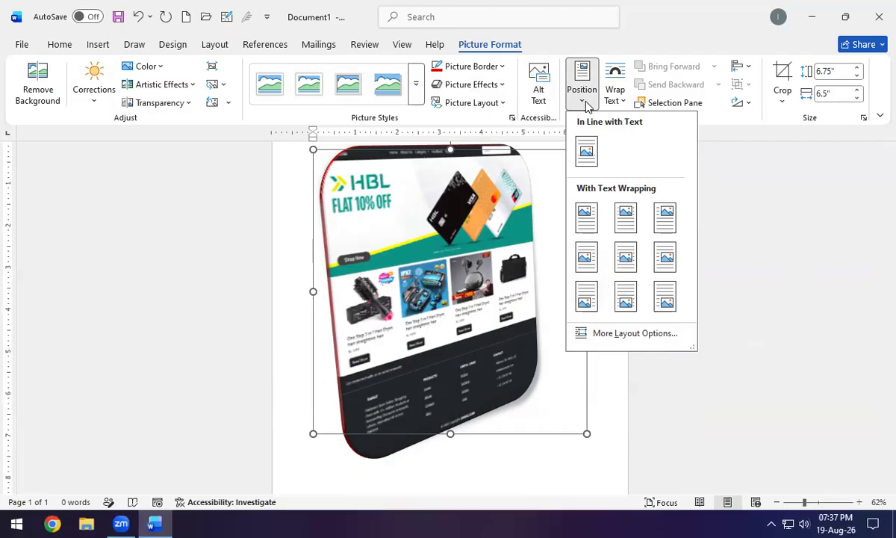
click(612, 95)
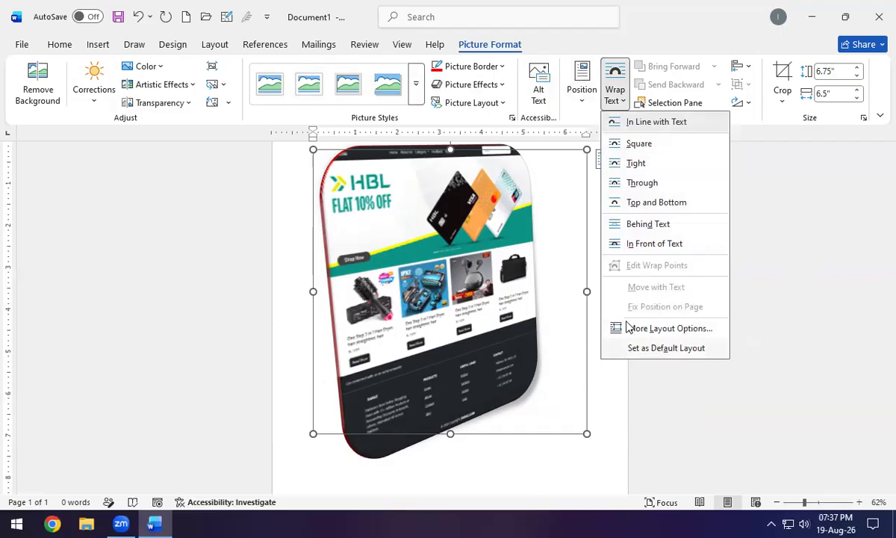
click(612, 96)
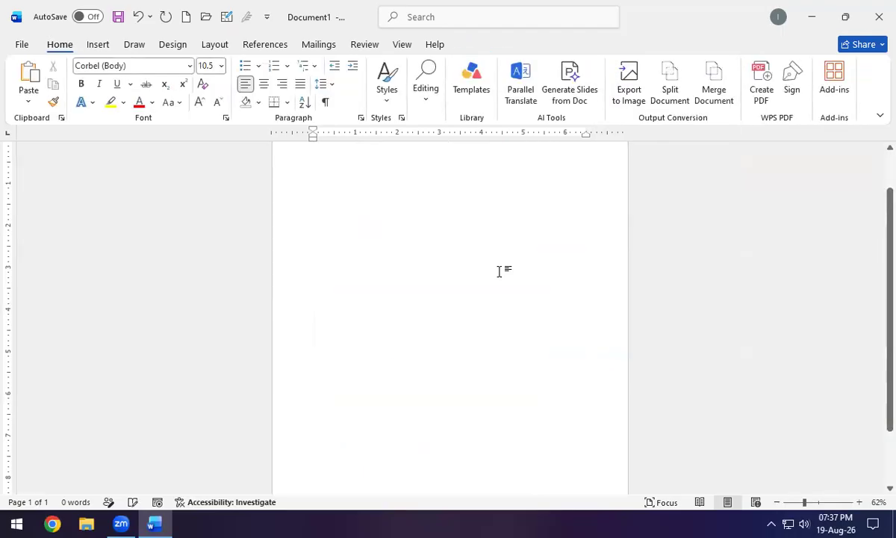
Generate sample paragraphs with =rand(20) and add an empty line after the first paragraph.
scroll(433, 264, up, 2)
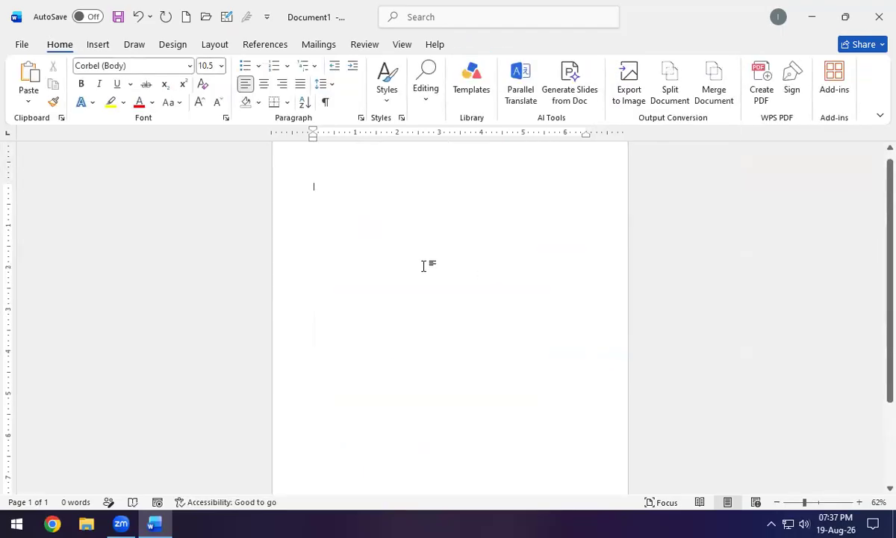
text(=rand(20))
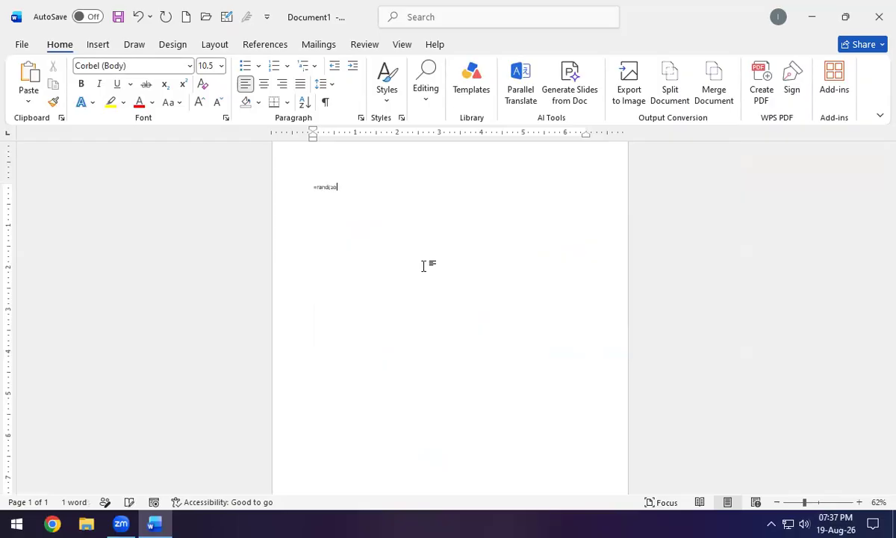
key(Return)
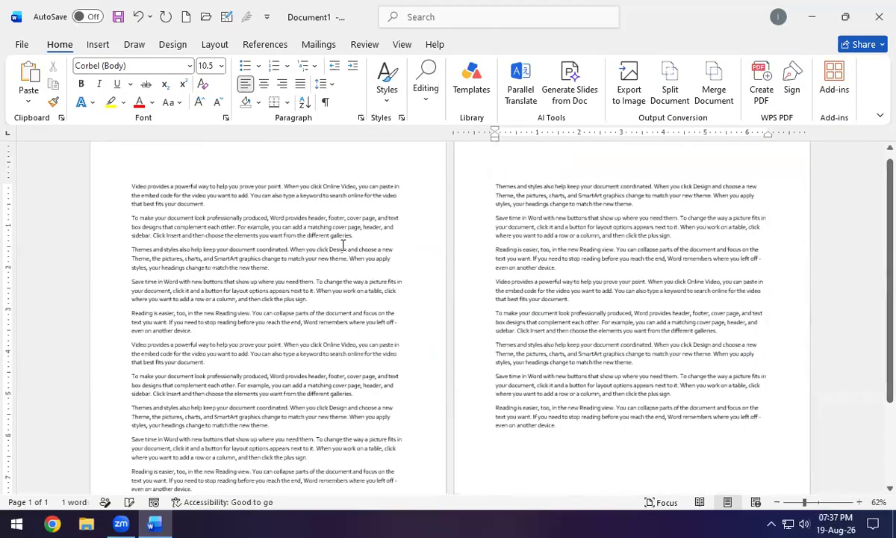
click(220, 205)
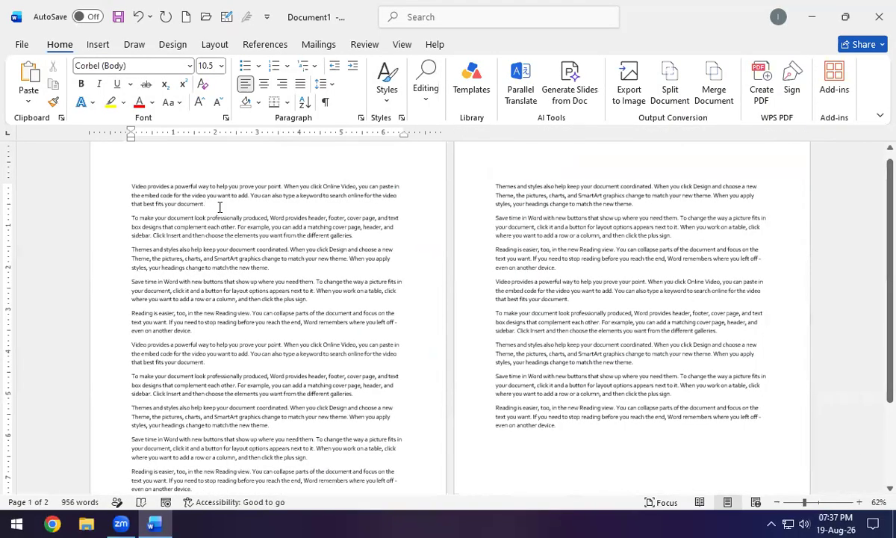
key(Return)
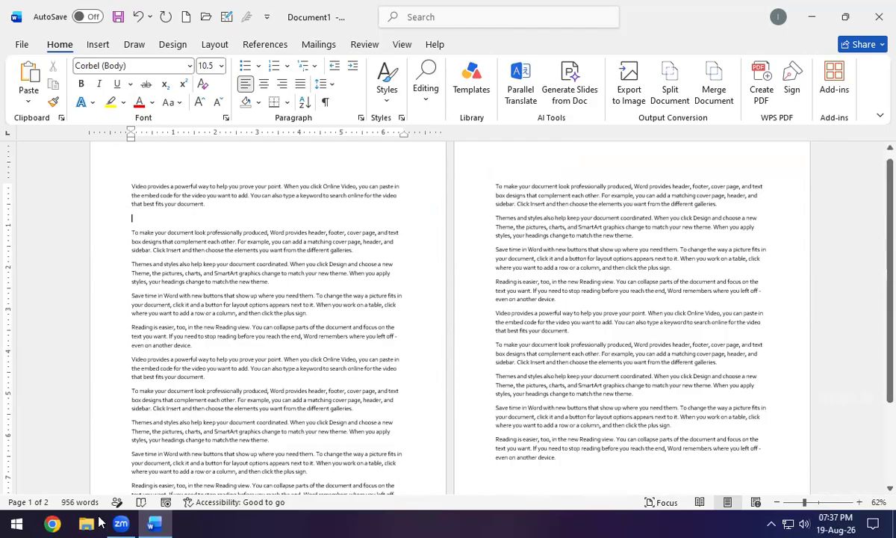
Draw pen underlines under phrases in the following paragraphs, then erase all ink strokes at once.
mouse_move(131, 211)
mouse_down()
mouse_move(230, 252)
mouse_move(150, 323)
mouse_move(133, 216)
mouse_up()
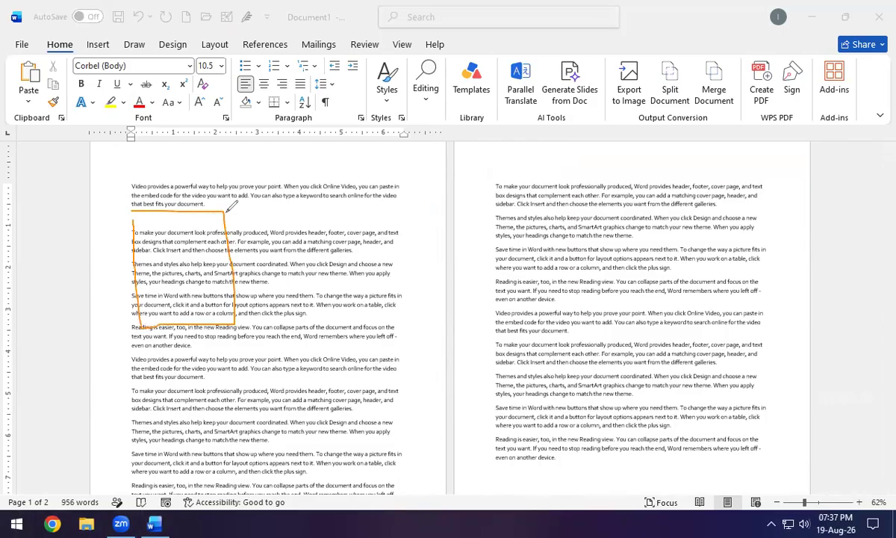
drag(224, 225, 329, 224)
drag(238, 244, 380, 241)
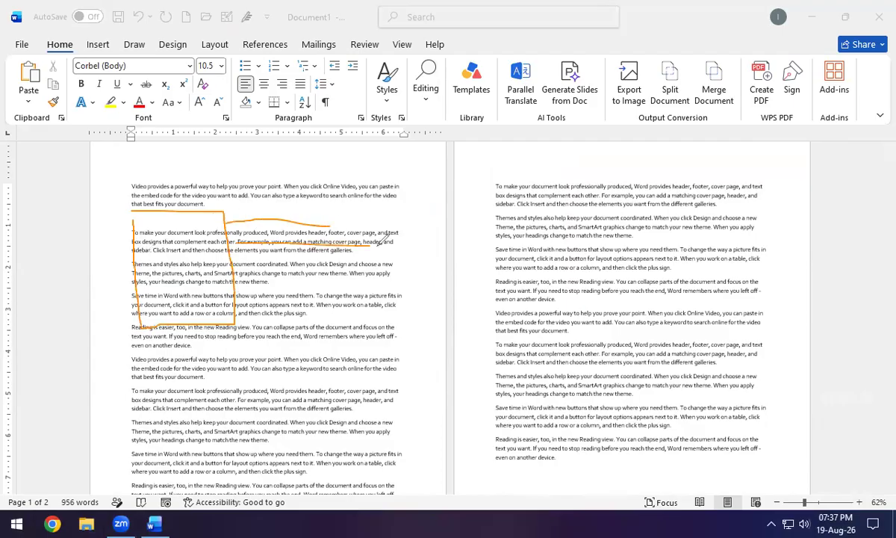
drag(290, 268, 393, 263)
drag(412, 312, 337, 309)
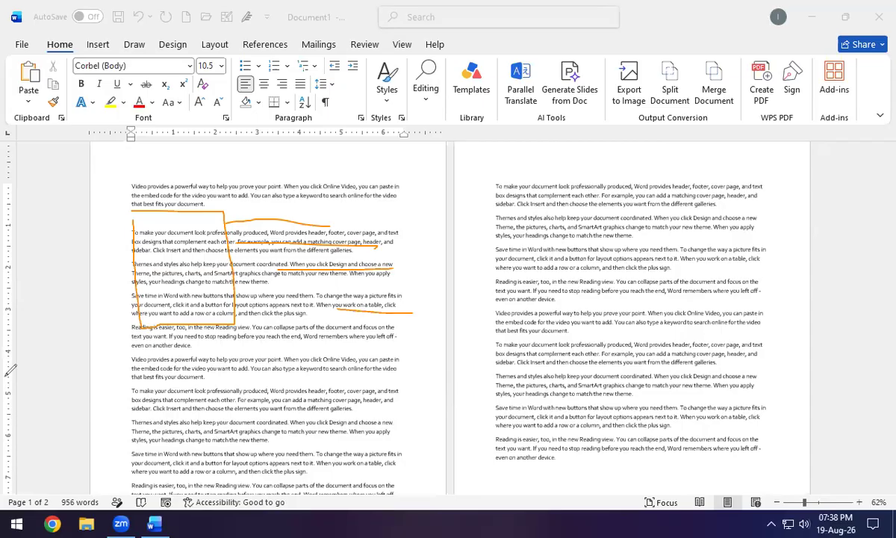
key(e)
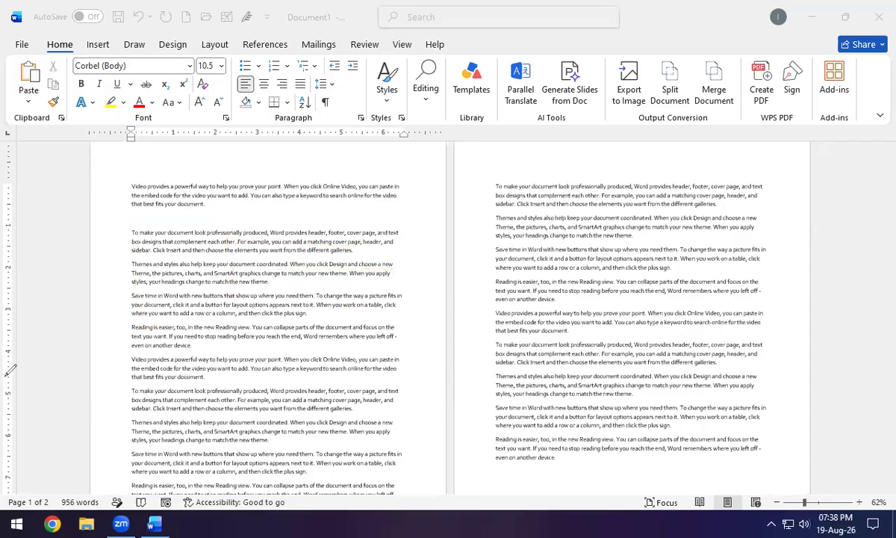
Insert the dark snow-capped mountain photo from the stock image library below the first paragraph.
click(97, 47)
click(155, 109)
click(180, 142)
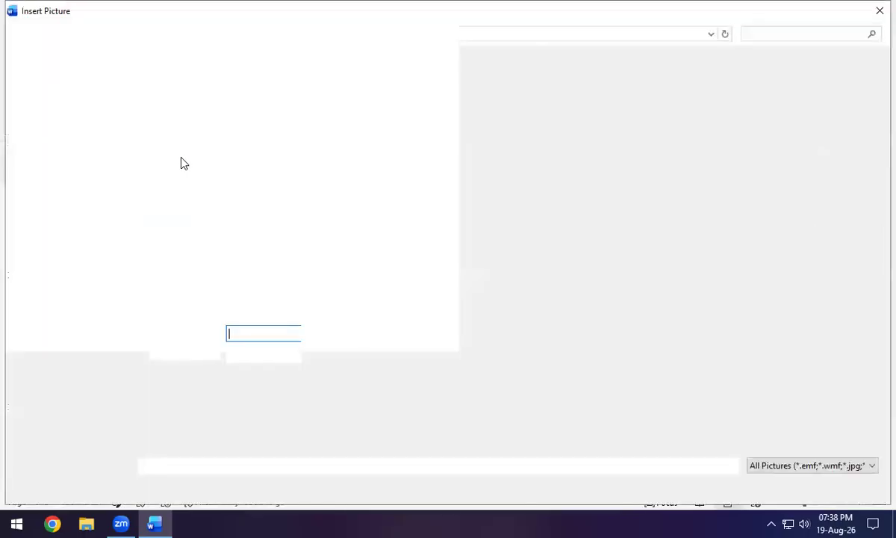
click(878, 9)
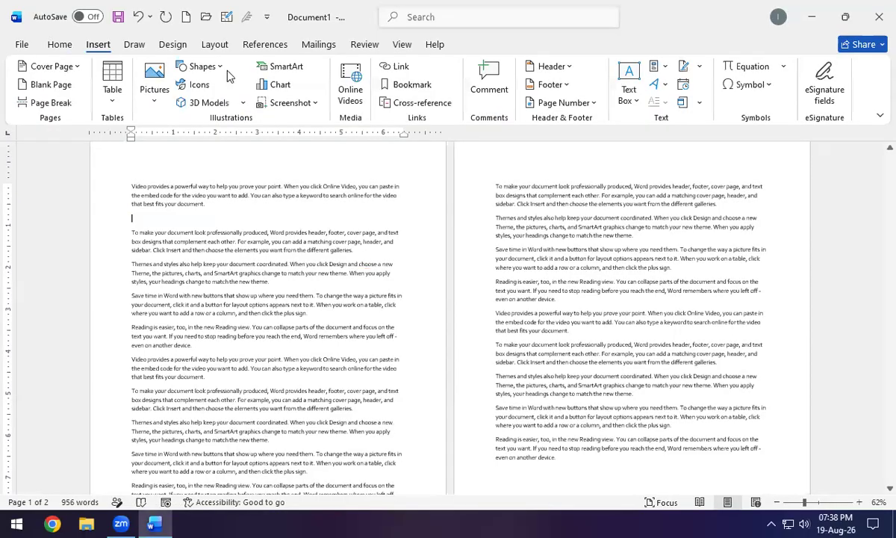
click(168, 103)
click(167, 154)
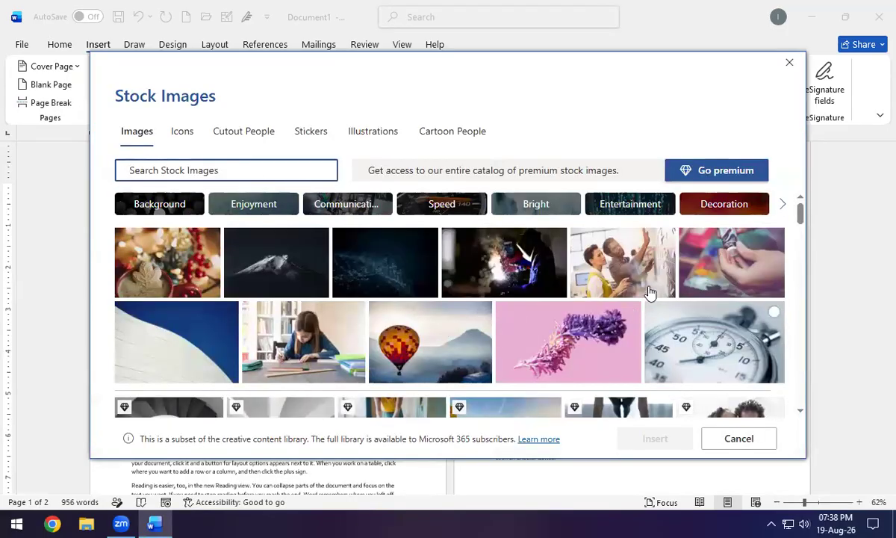
click(318, 238)
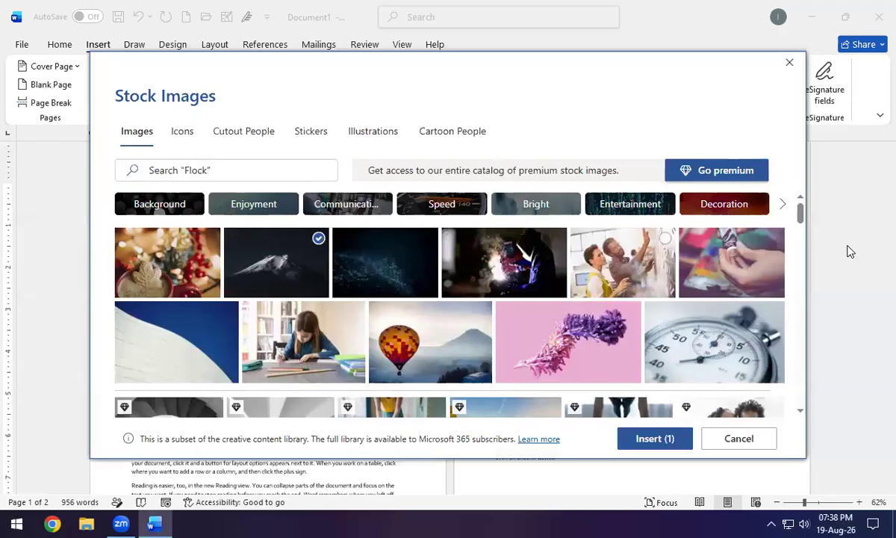
click(652, 439)
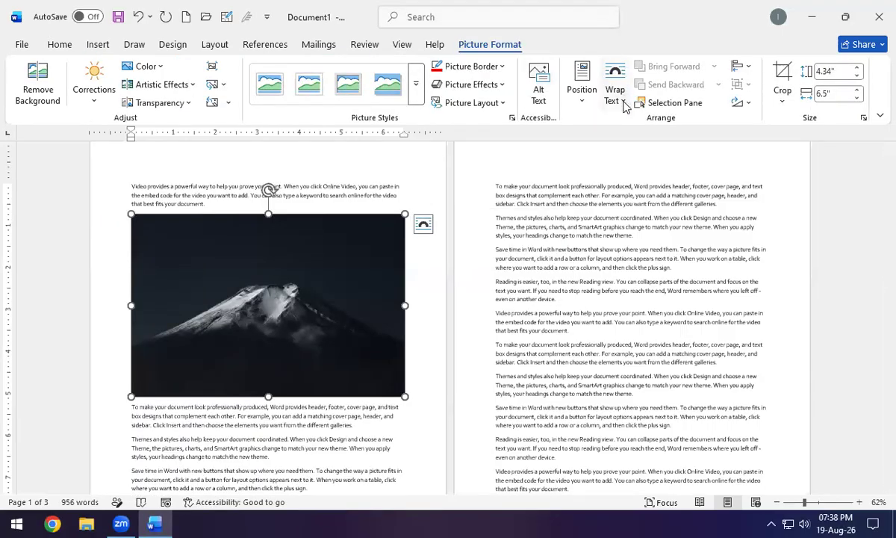
Move the mountain photo into the second paragraph, resize it to 1.69" by 2.53", and wrap text Square.
click(425, 229)
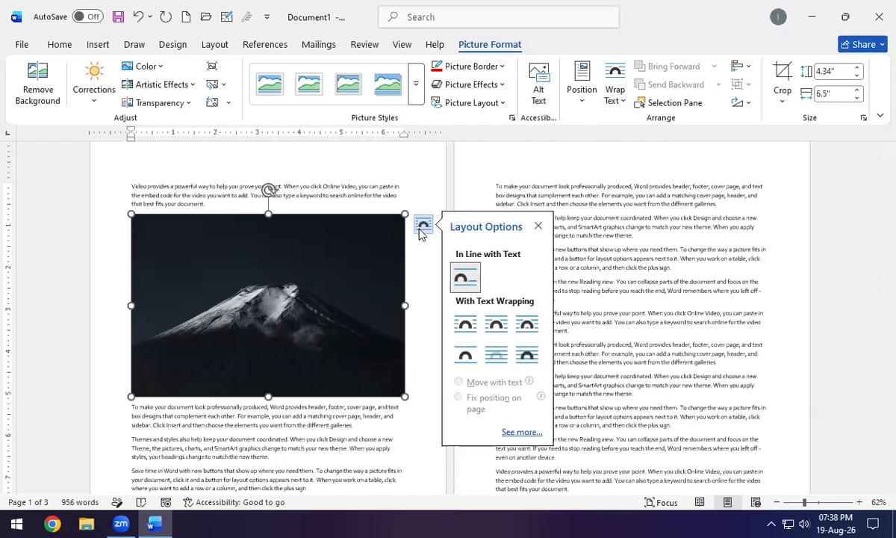
click(302, 309)
drag(302, 308, 341, 423)
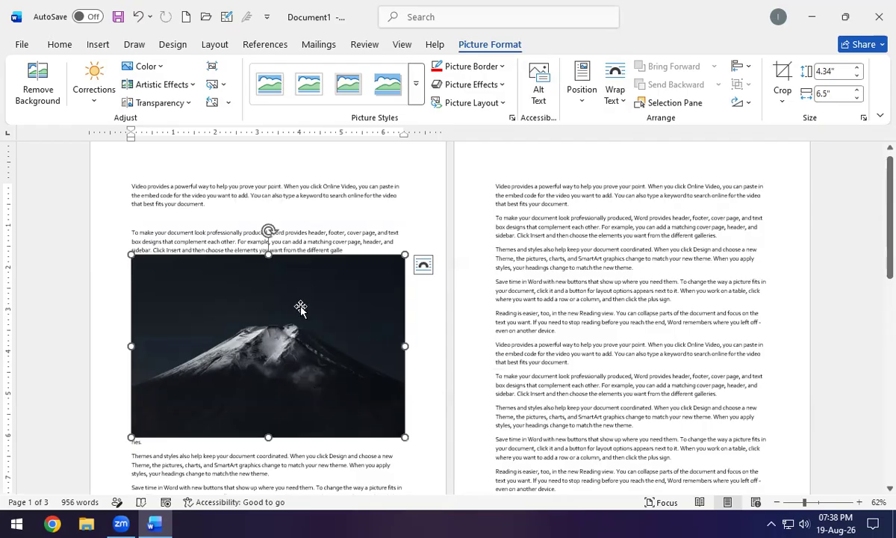
drag(405, 437, 238, 326)
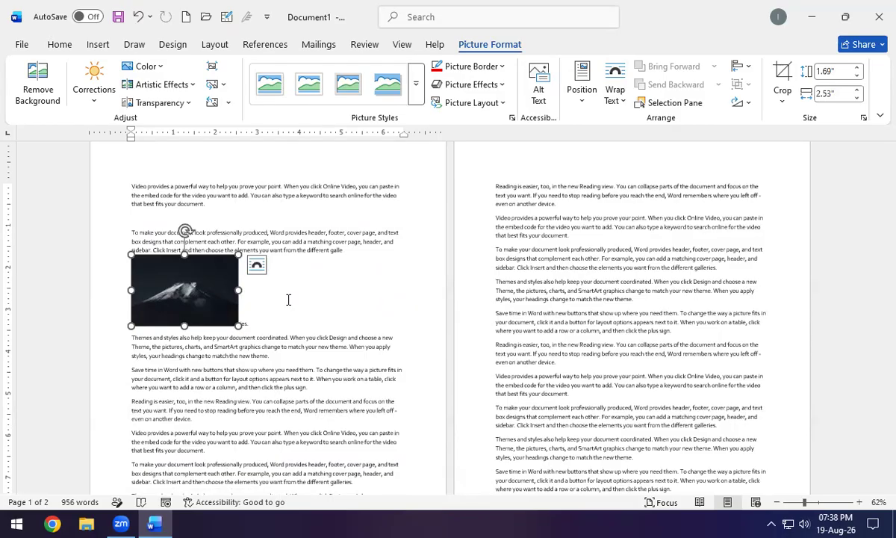
click(257, 268)
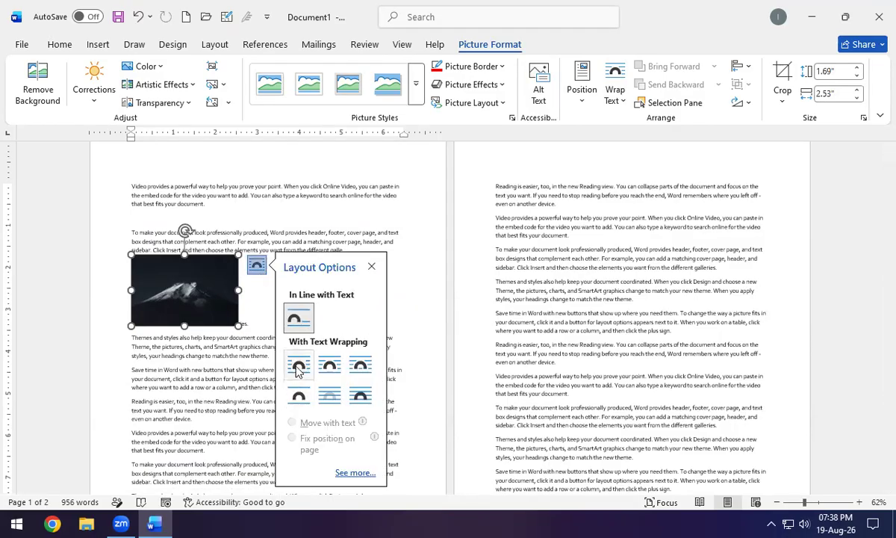
click(298, 367)
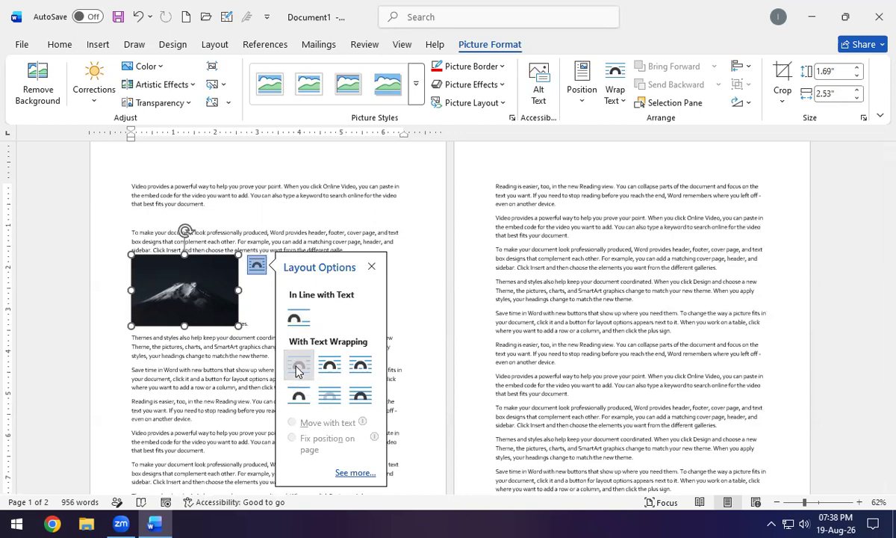
Switch the mountain photo to Tight wrapping and drag it right so text flows on both sides.
click(97, 322)
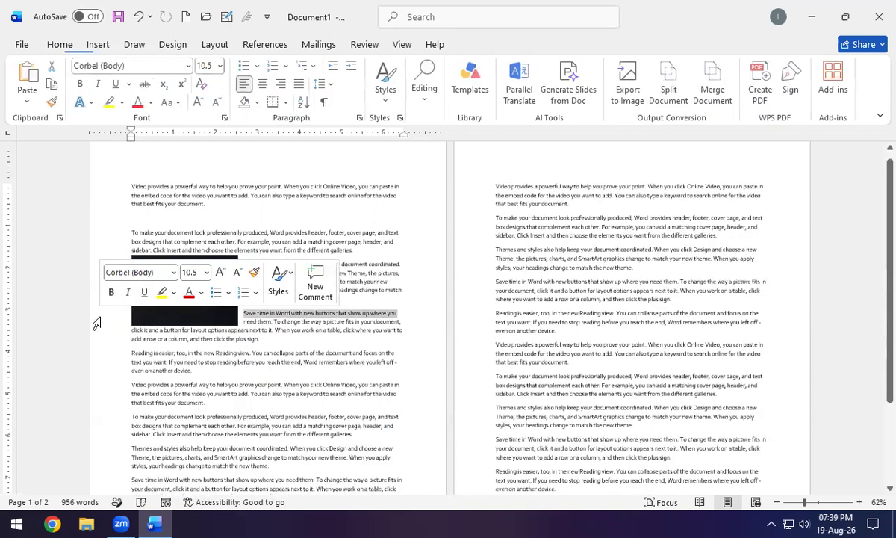
click(291, 394)
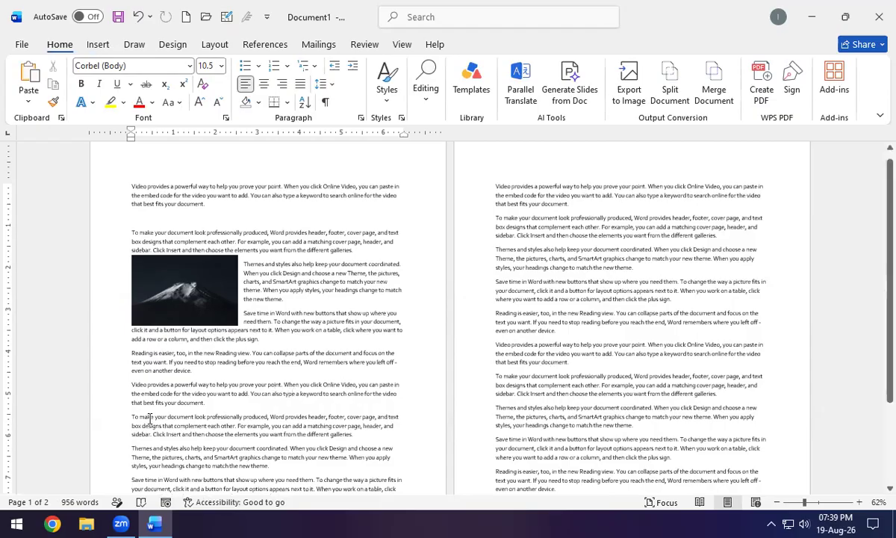
click(216, 287)
click(256, 265)
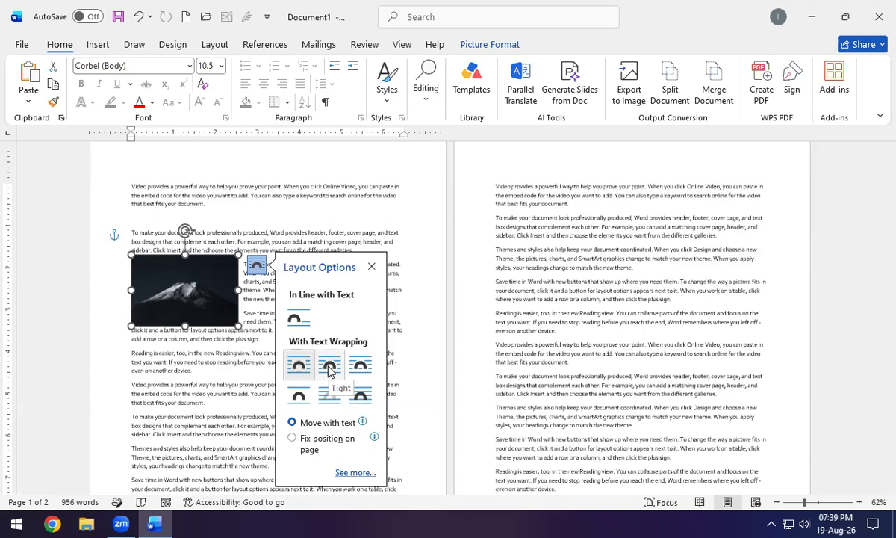
click(329, 366)
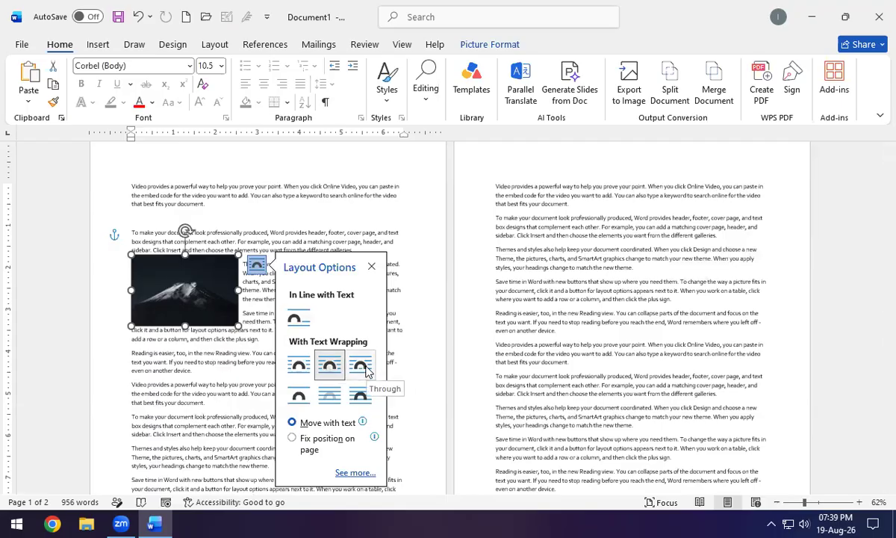
drag(177, 293, 236, 281)
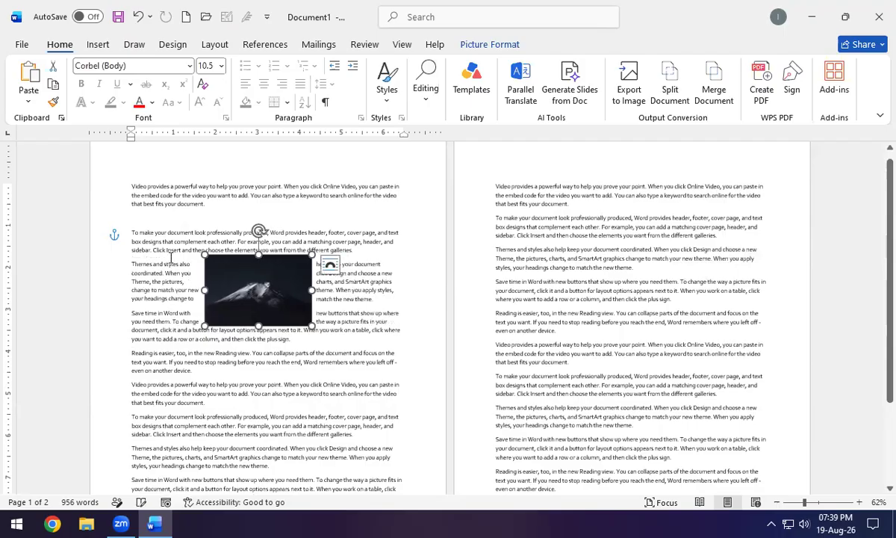
click(157, 216)
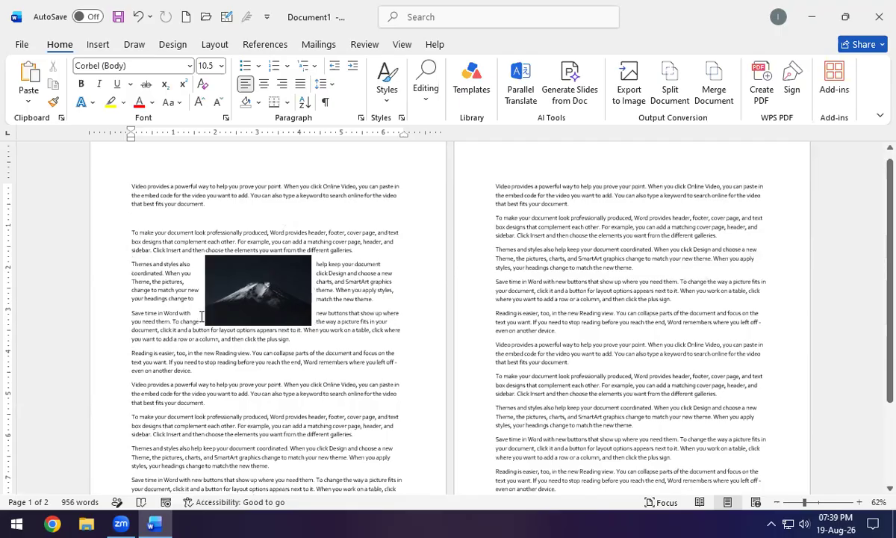
click(291, 294)
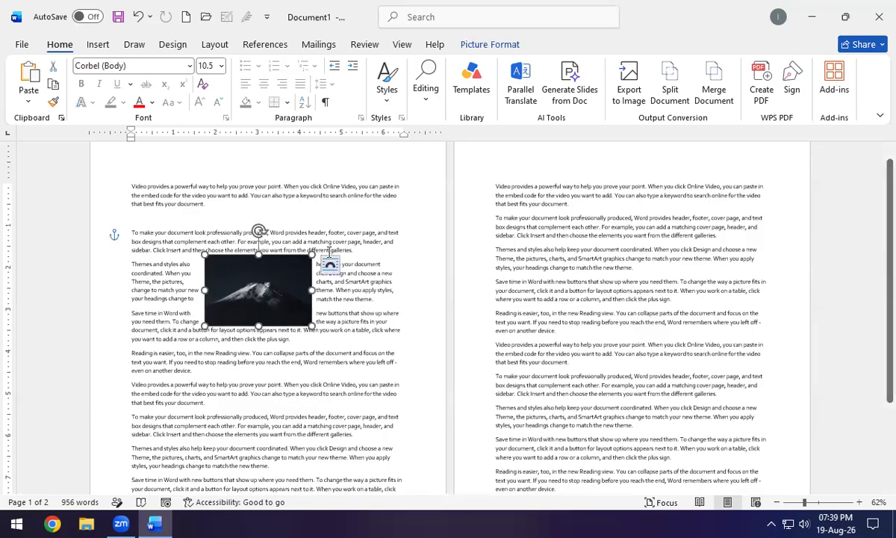
Try Top and Bottom, then Behind Text wrapping on the mountain photo.
click(329, 265)
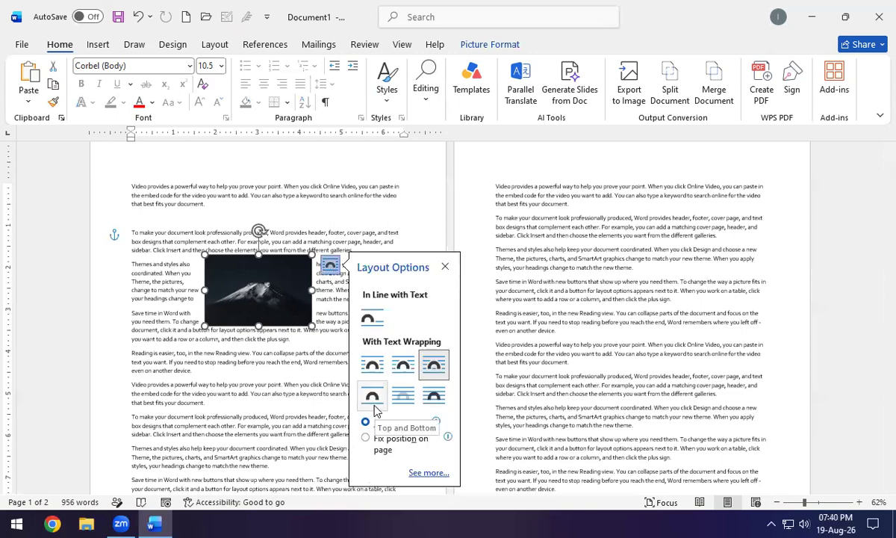
click(376, 408)
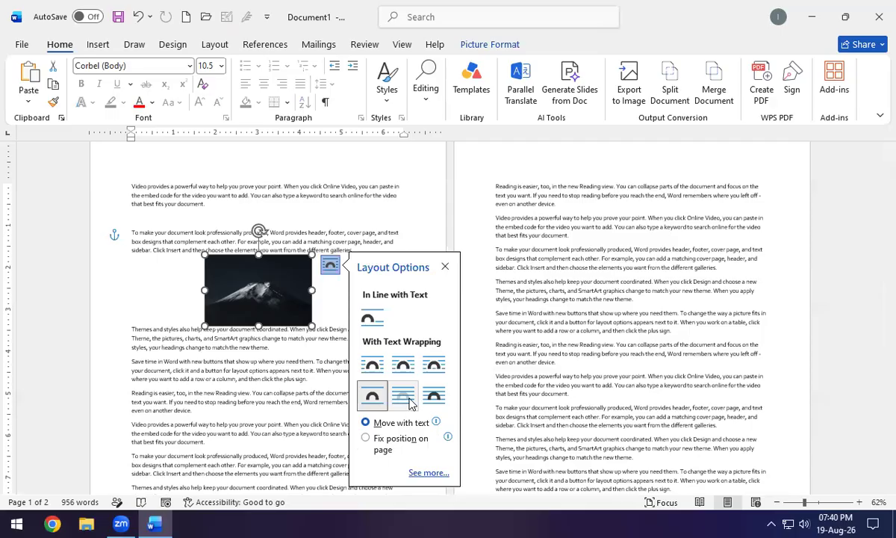
click(409, 403)
Enlarge the photo across the page, move it below the first paragraph, then delete it.
drag(205, 255, 98, 184)
drag(306, 326, 442, 409)
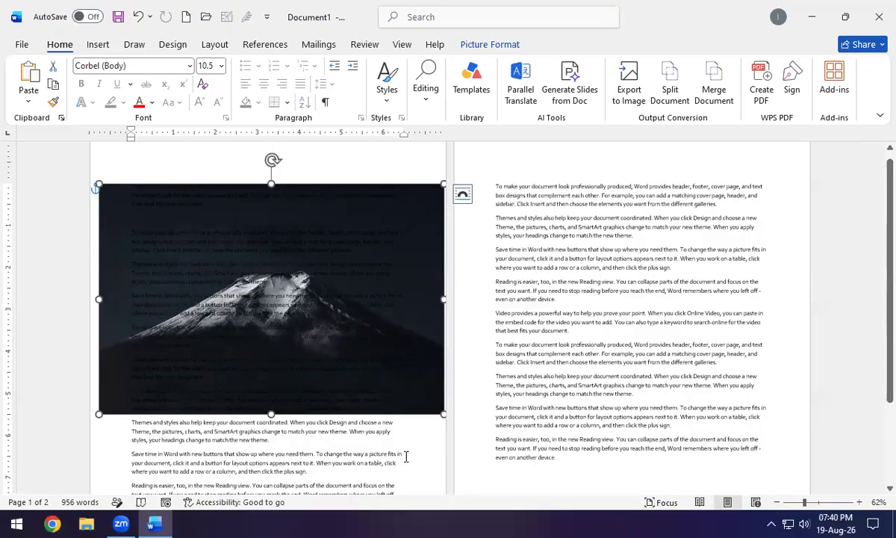
click(463, 194)
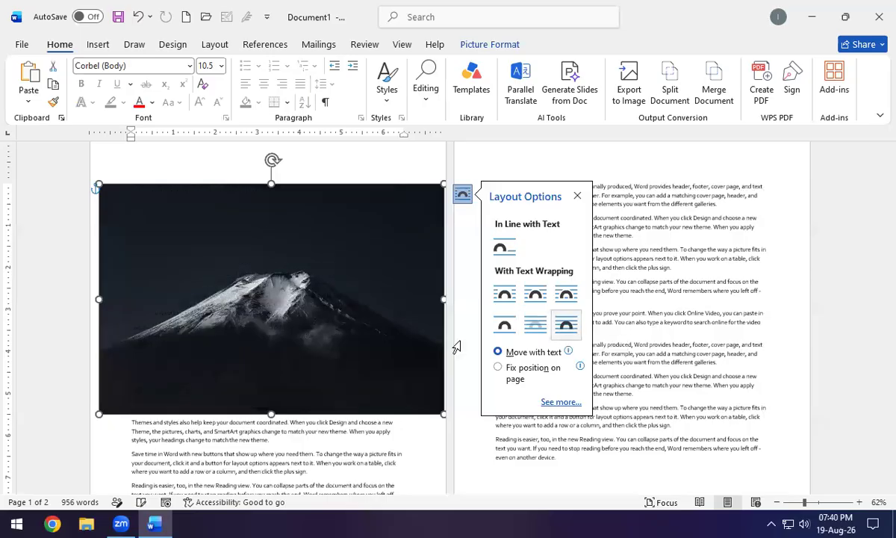
drag(303, 271, 326, 307)
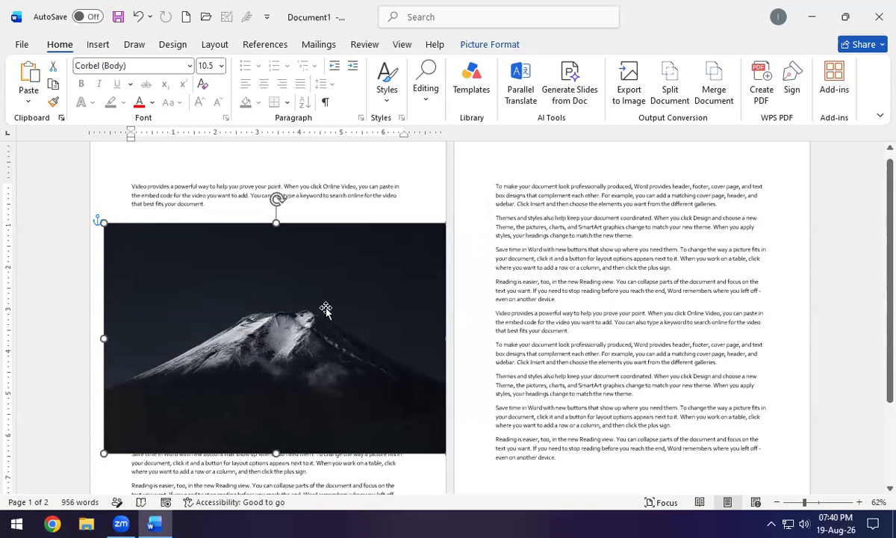
key(Delete)
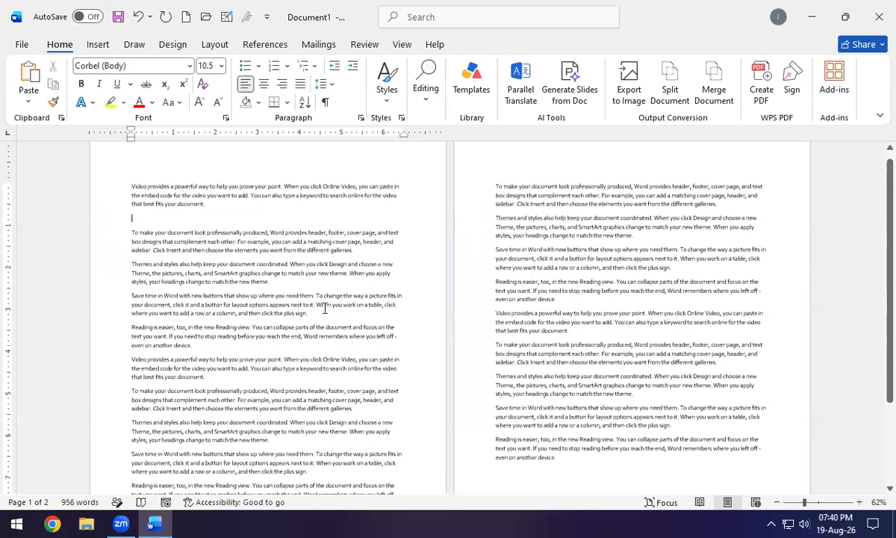
Insert a blank 3.5" by 6" drawing canvas from the Shapes gallery below the opening paragraph.
click(95, 46)
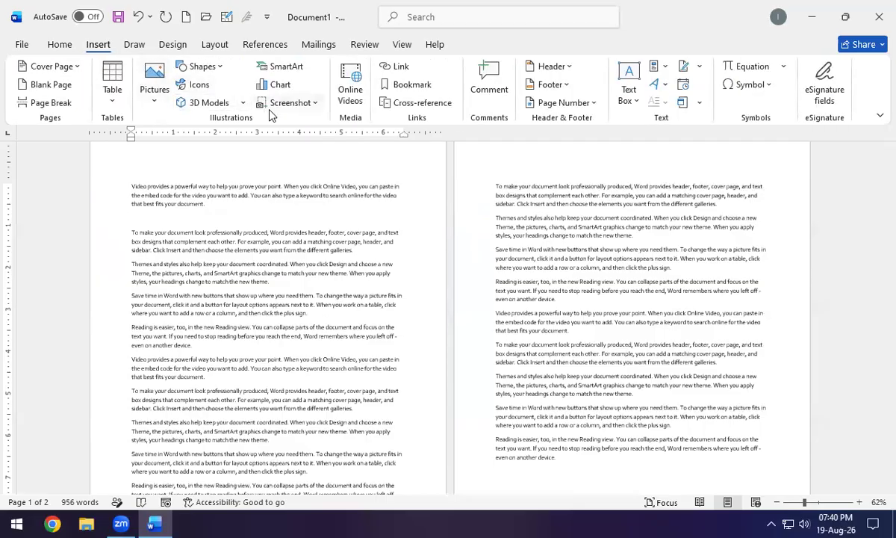
click(203, 66)
scroll(278, 404, down, 3)
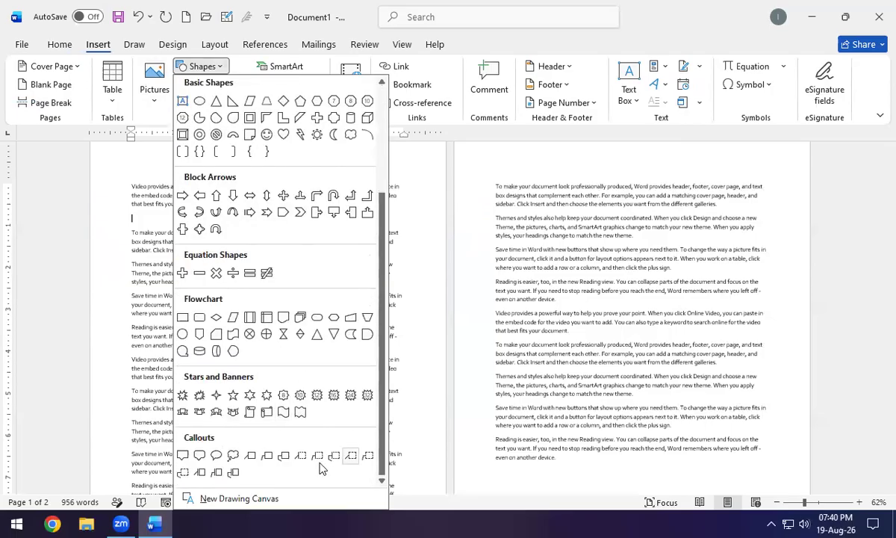
scroll(280, 385, up, 3)
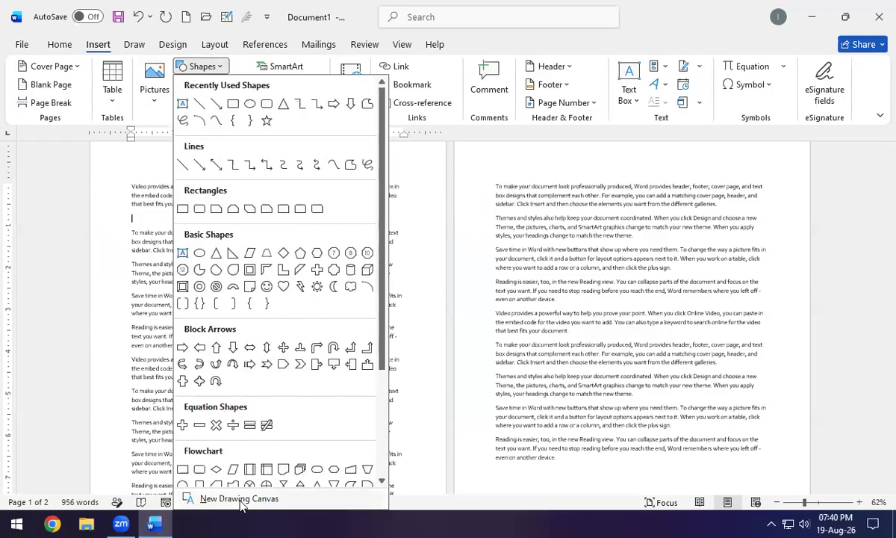
click(254, 503)
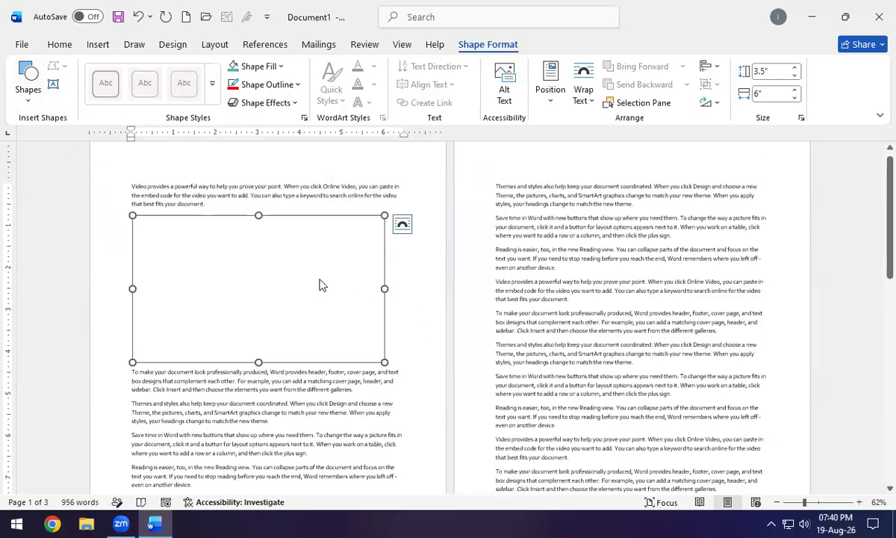
Draw a blue rectangle and an overlapping oval in the canvas, then delete the drawing.
click(27, 78)
click(68, 126)
drag(166, 231, 275, 316)
click(28, 80)
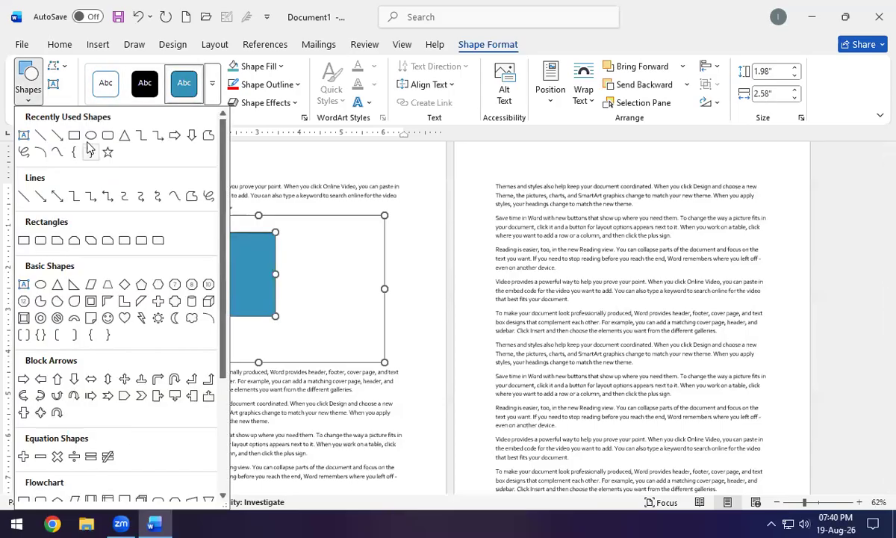
click(86, 126)
drag(280, 224, 361, 313)
drag(328, 268, 319, 273)
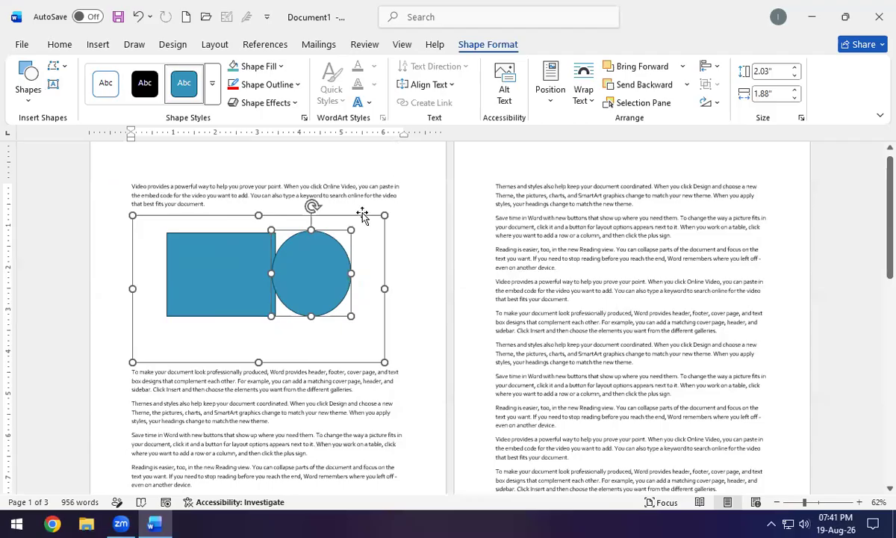
key(Delete)
key(Delete)
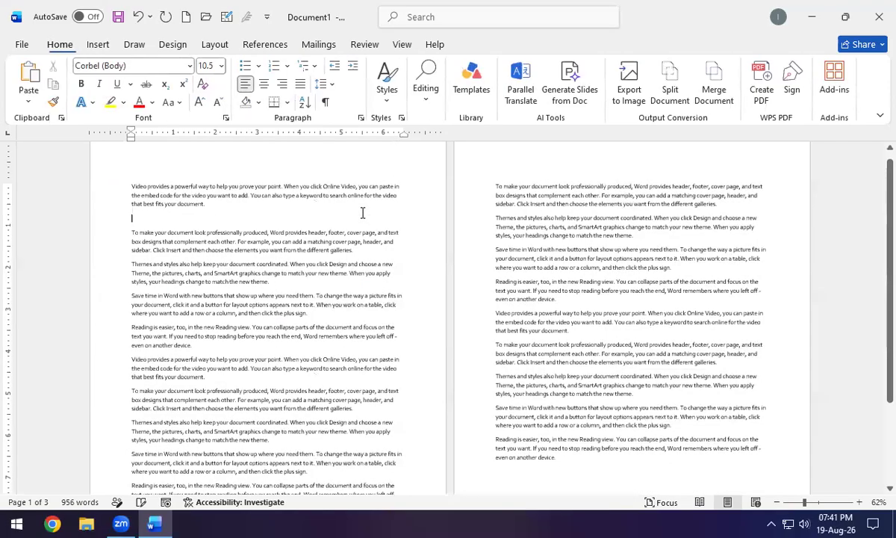
click(99, 44)
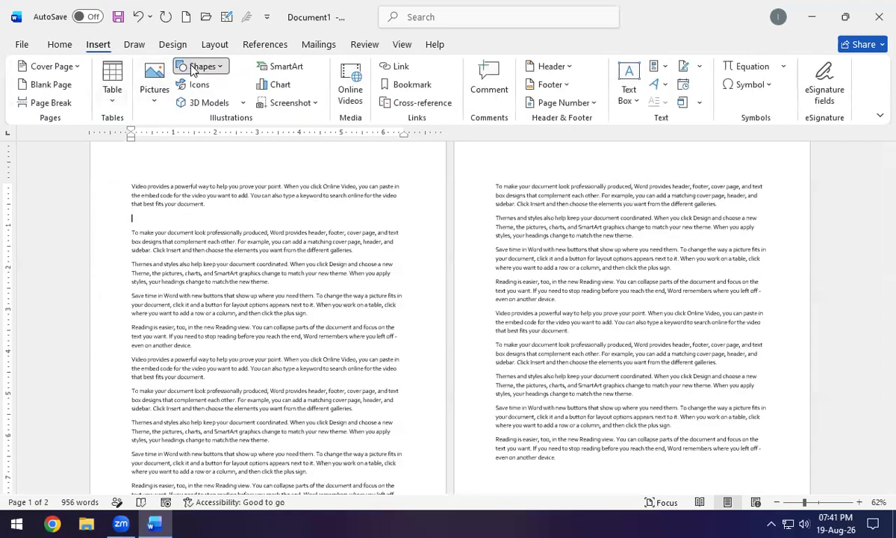
Draw a 2.1" by 4.5" blue rectangle just below the first paragraph.
click(198, 65)
click(232, 106)
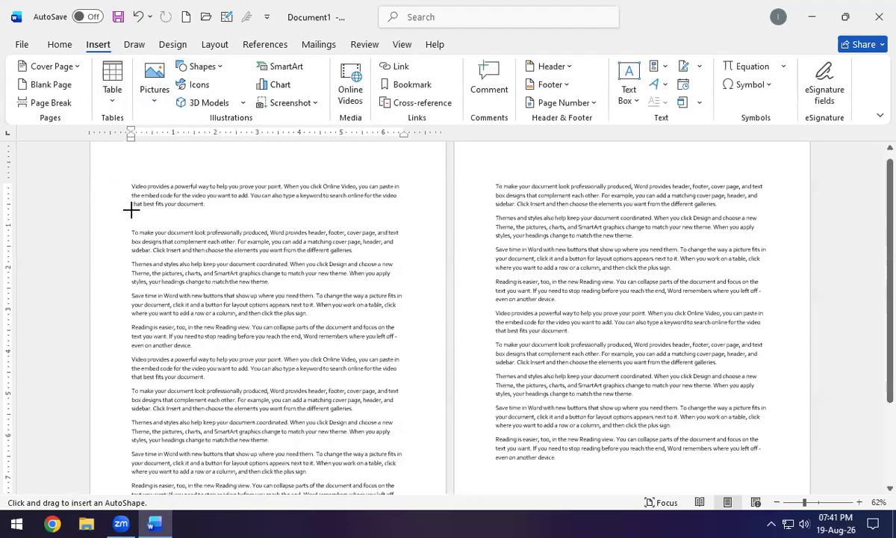
drag(132, 209, 320, 297)
drag(248, 238, 260, 253)
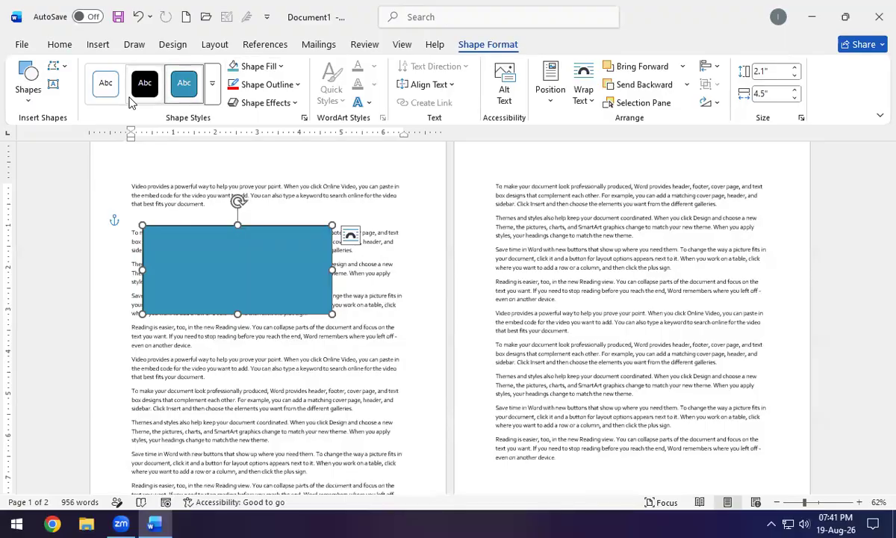
Browse the Shape Styles gallery for the rectangle without applying a style.
click(214, 102)
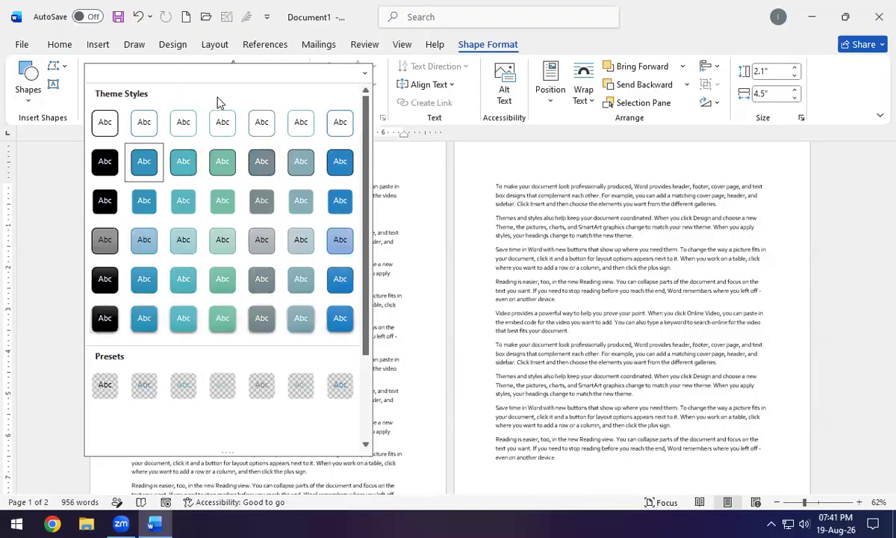
scroll(222, 270, down, 3)
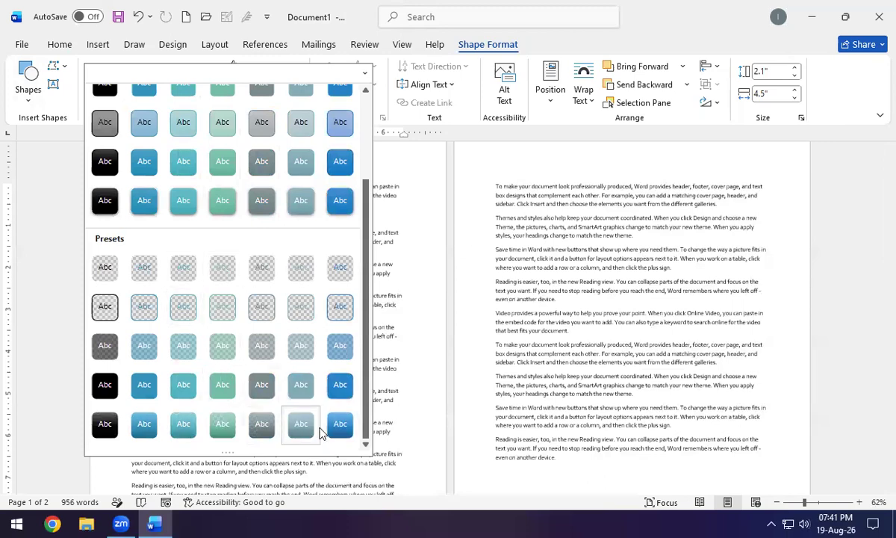
click(390, 159)
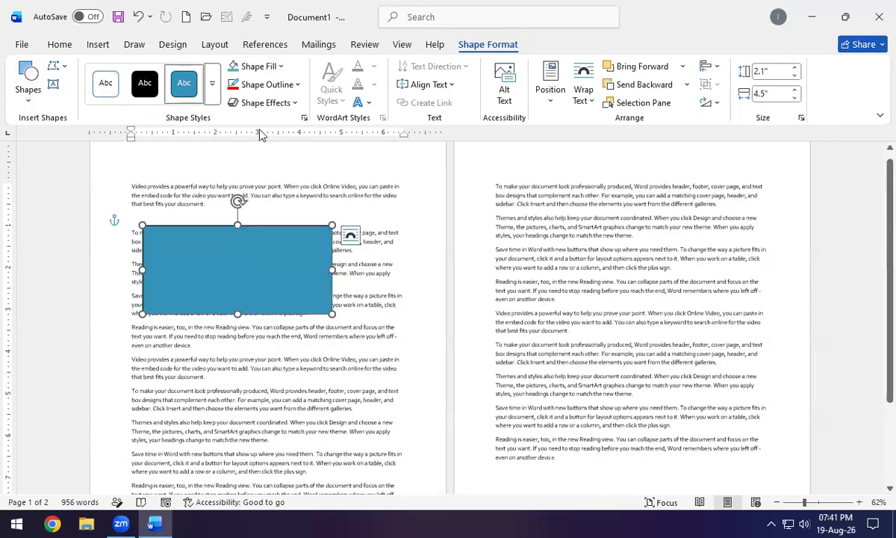
click(254, 67)
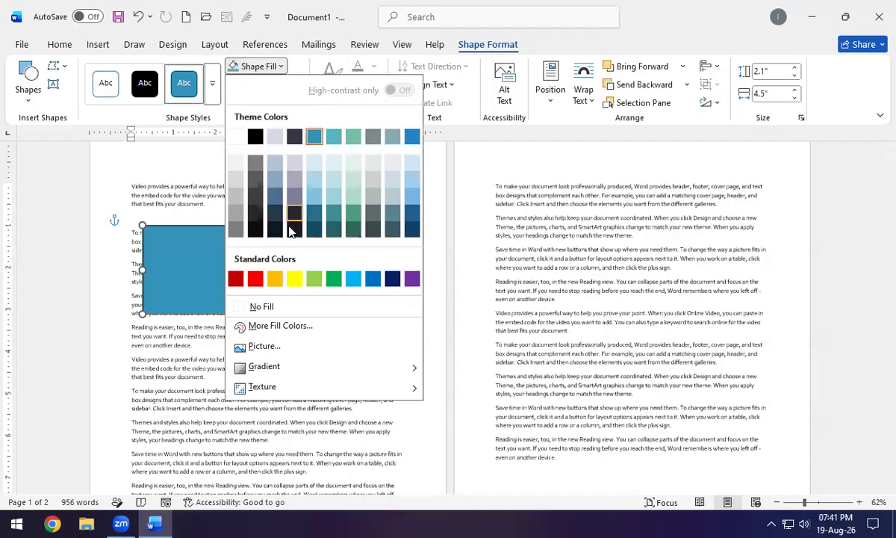
Fill the rectangle red and give it a thick 6 pt yellow outline.
click(256, 279)
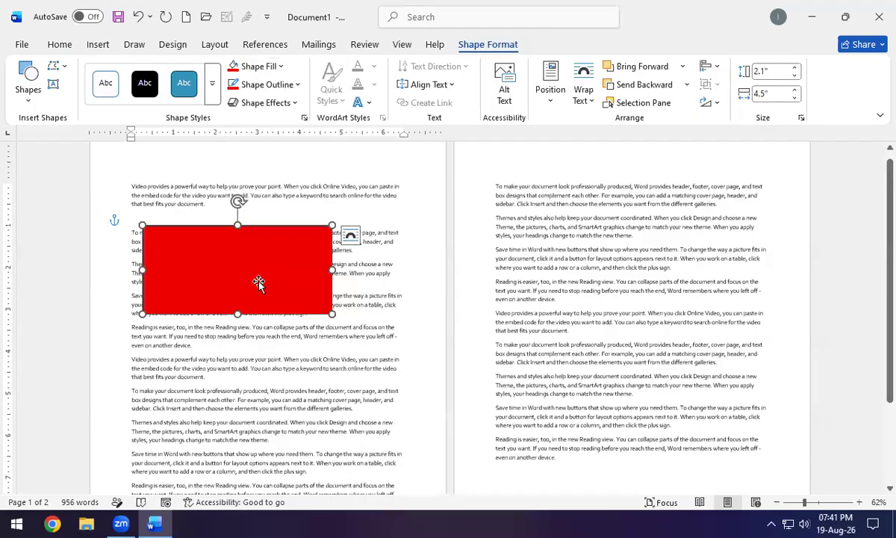
click(267, 84)
click(295, 298)
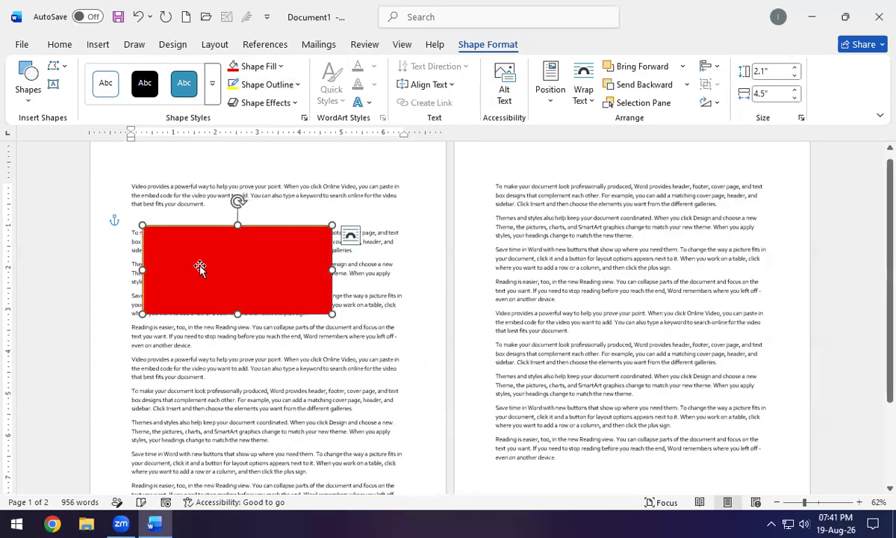
click(281, 91)
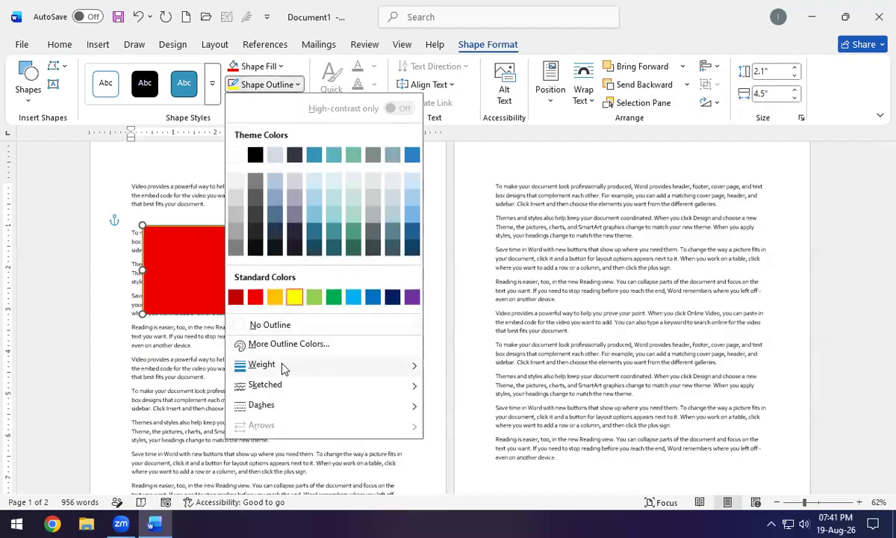
mouse_move(276, 364)
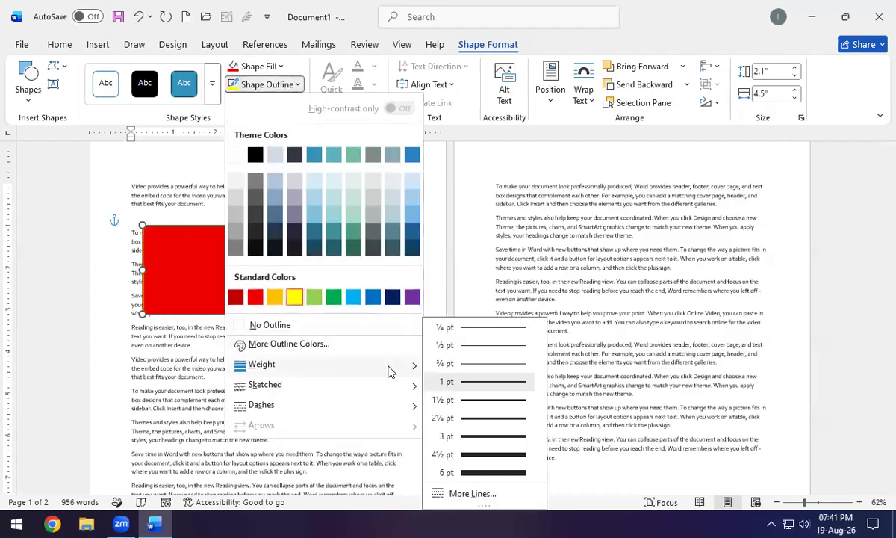
click(493, 473)
Add a blue glow effect to the rectangle and move it up beside the first paragraph.
click(400, 345)
click(291, 289)
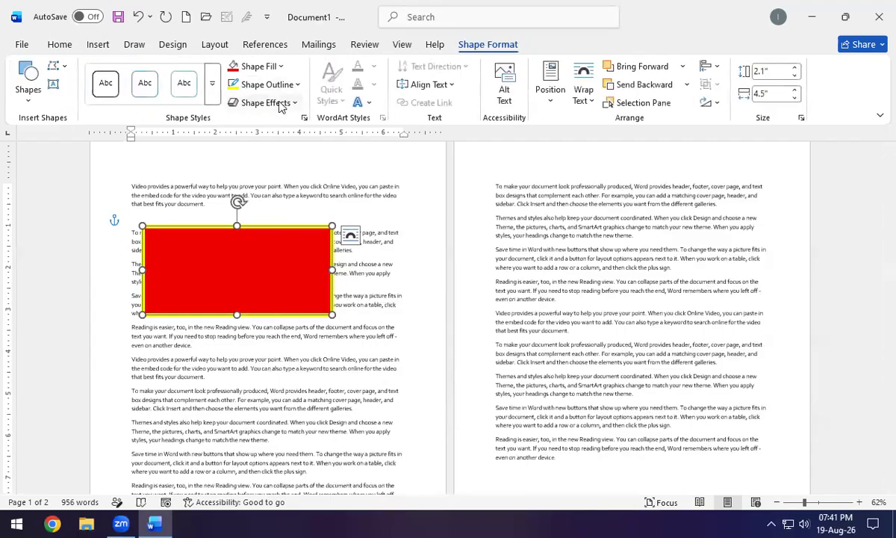
click(278, 103)
mouse_move(303, 240)
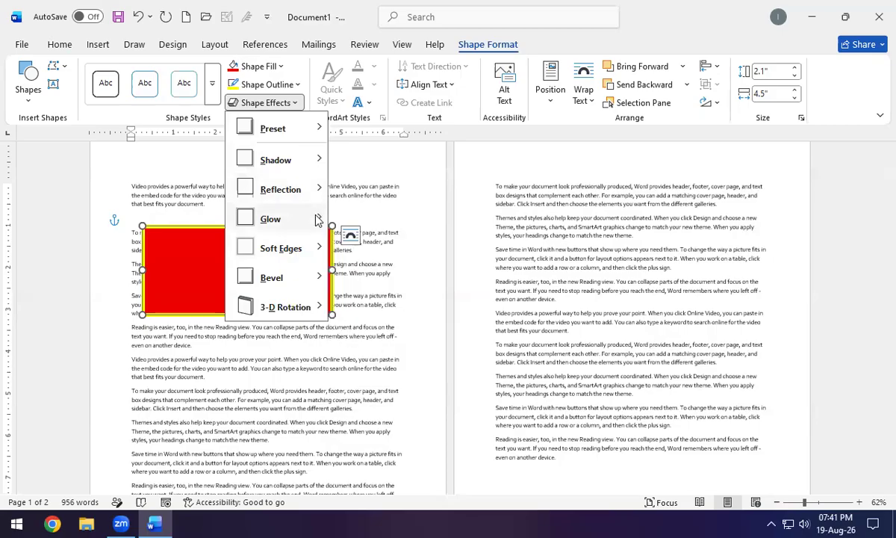
mouse_move(317, 220)
click(509, 411)
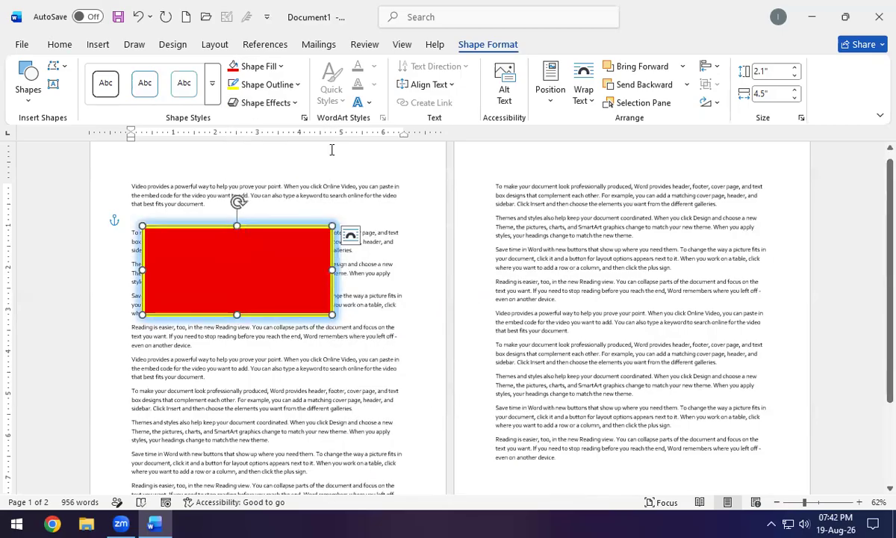
click(363, 103)
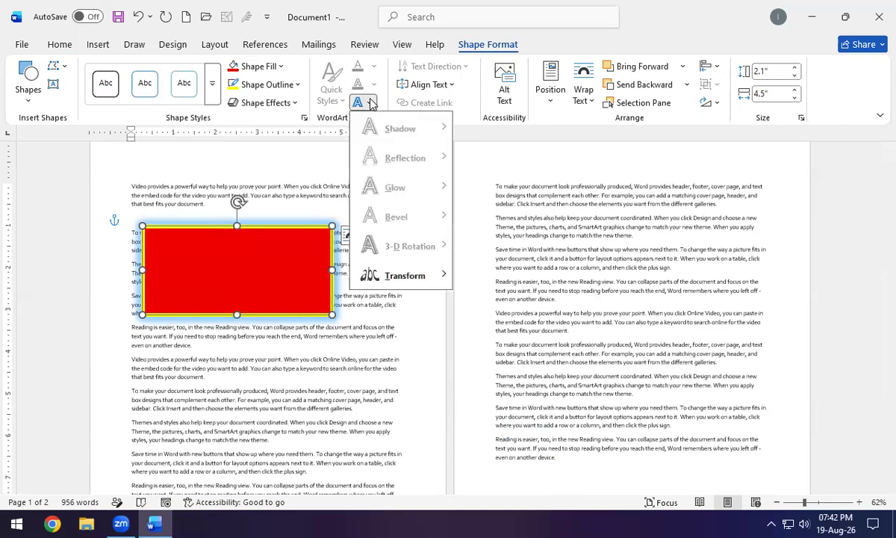
click(361, 101)
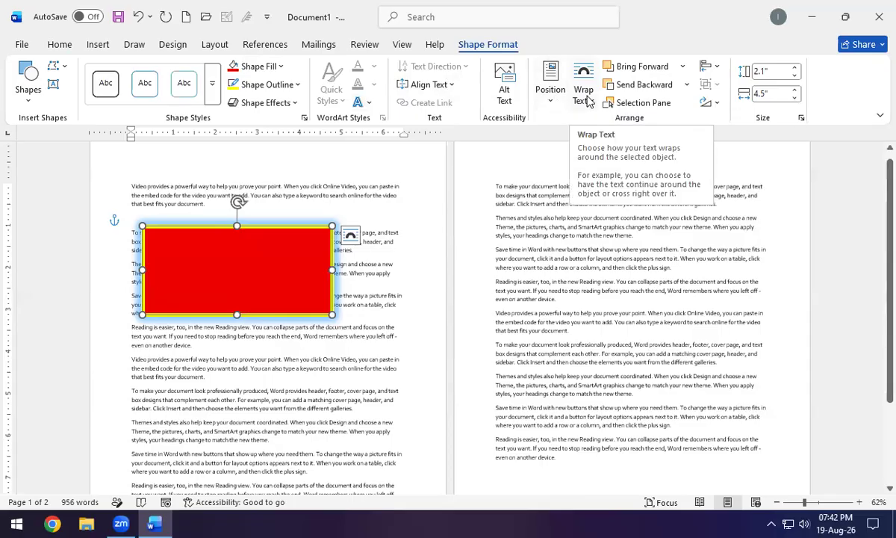
drag(276, 285, 310, 264)
Clear all document content and draw an oval circle near the top of the page.
key(ctrl+a)
key(Delete)
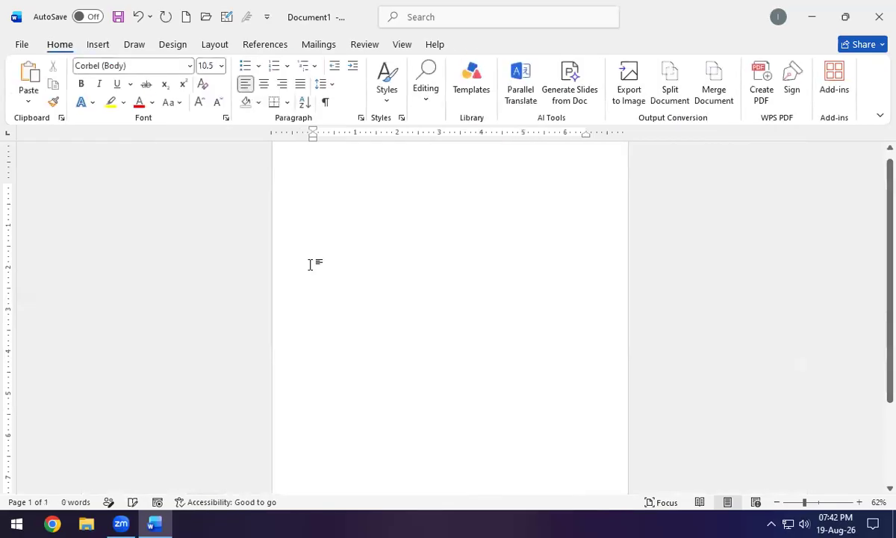
click(100, 46)
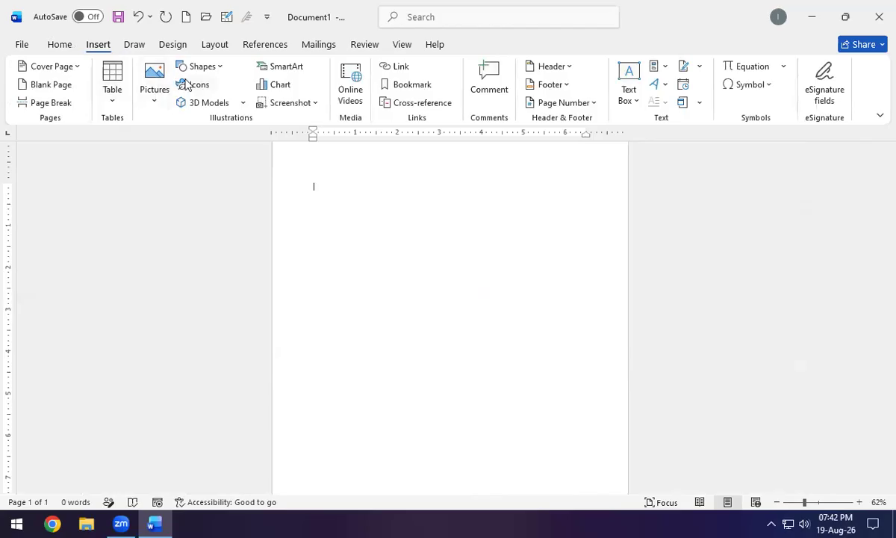
click(200, 66)
click(236, 101)
drag(341, 182, 505, 345)
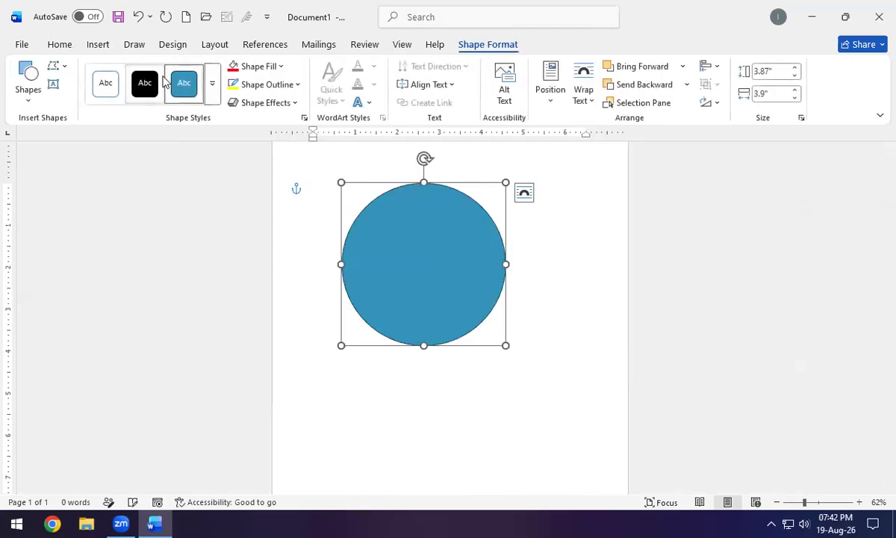
Insert the website snapshot picture from the Downloads folder on this device.
click(97, 46)
click(153, 97)
click(171, 143)
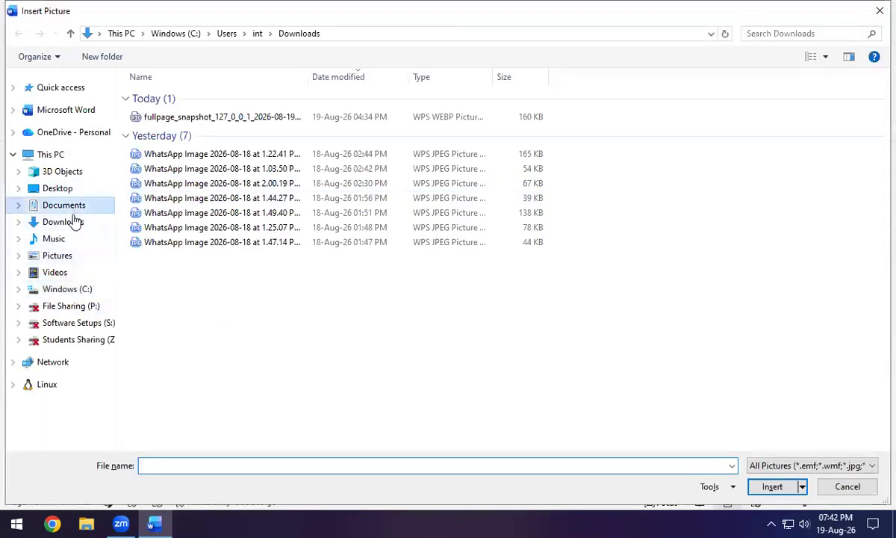
click(76, 222)
double_click(155, 150)
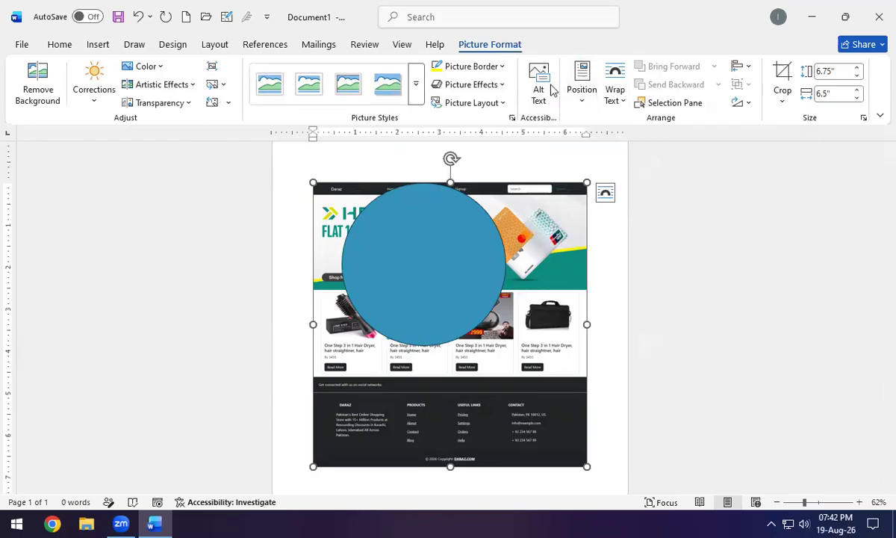
Select the blue circle and try sending it behind the website picture.
click(458, 257)
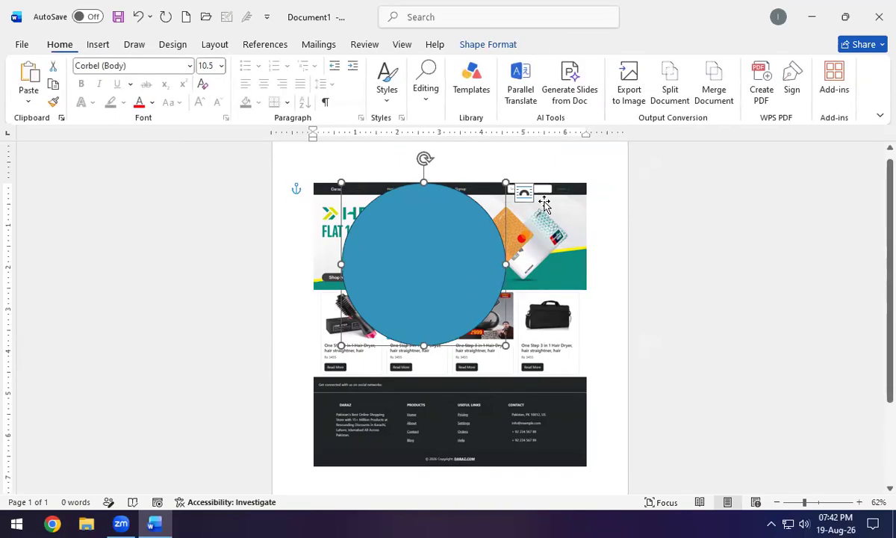
click(487, 45)
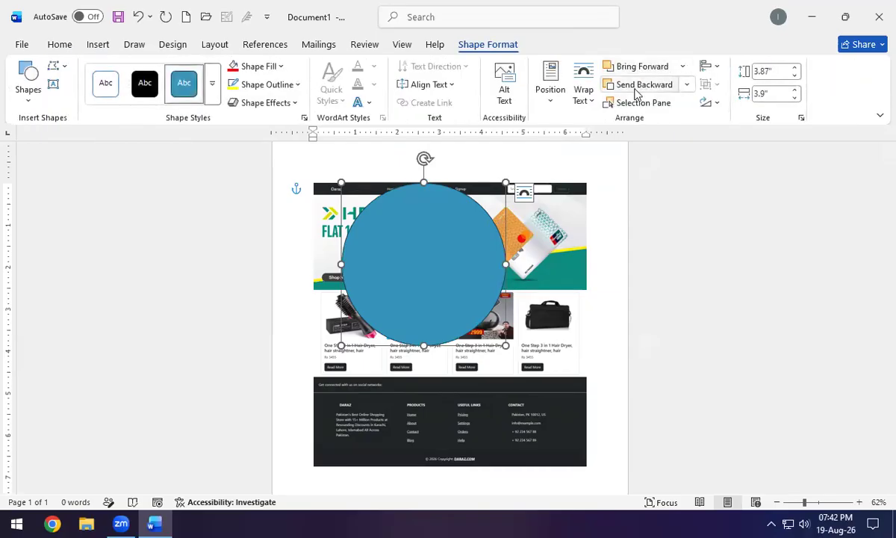
click(635, 89)
click(634, 88)
click(638, 88)
click(639, 89)
Set the website picture to Square wrapping and test sending it backward and forward.
click(546, 293)
click(605, 196)
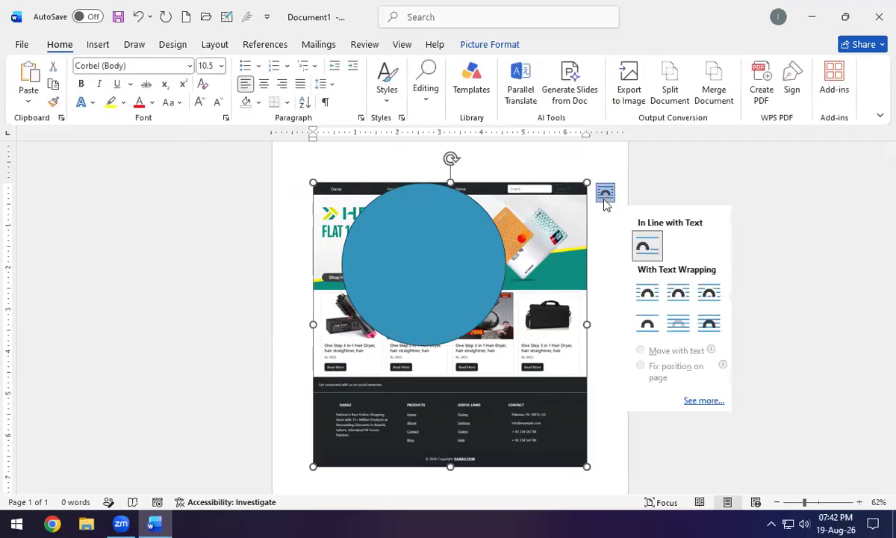
click(646, 294)
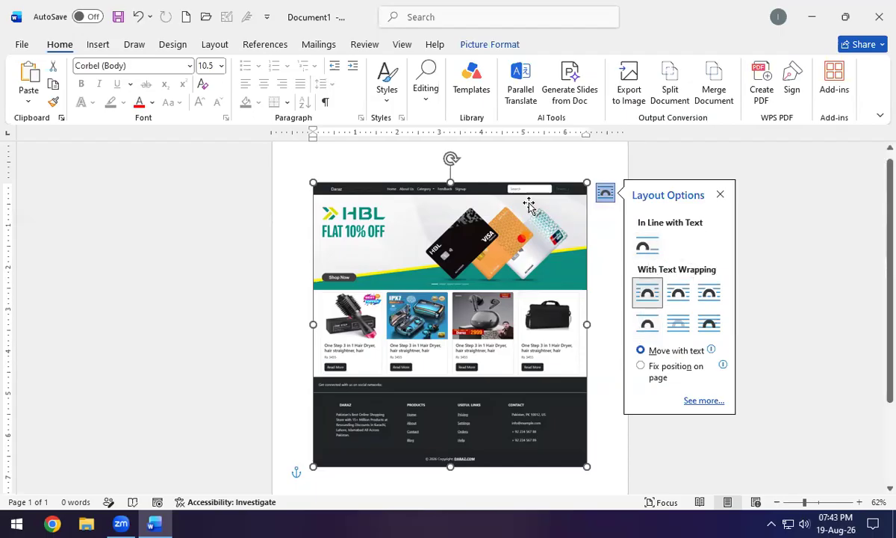
click(478, 44)
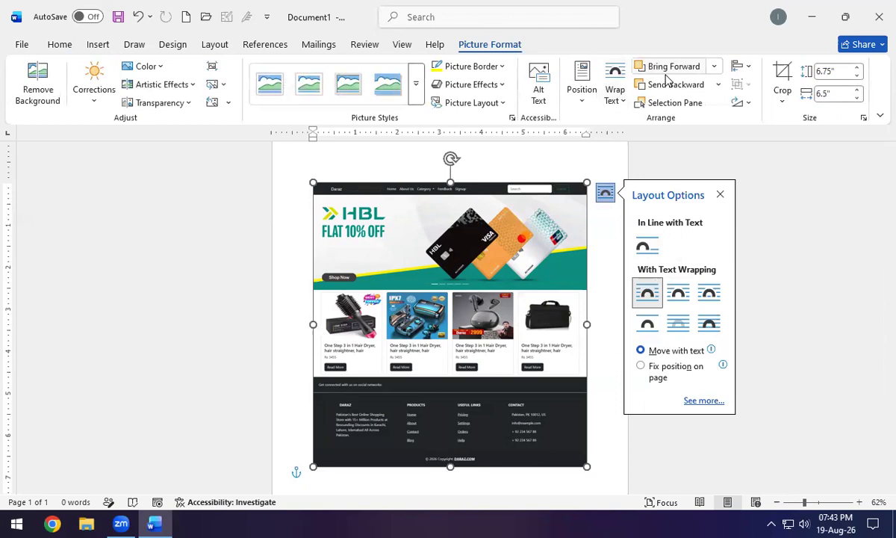
click(670, 85)
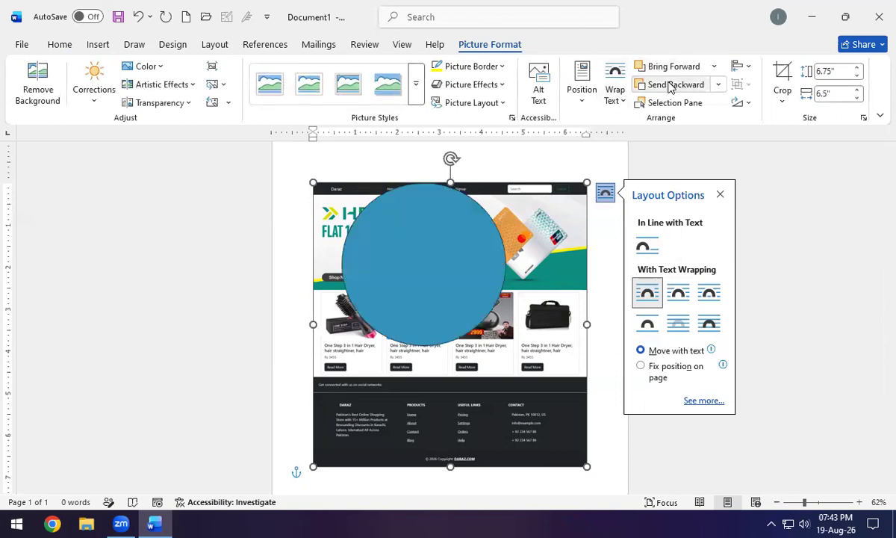
click(671, 67)
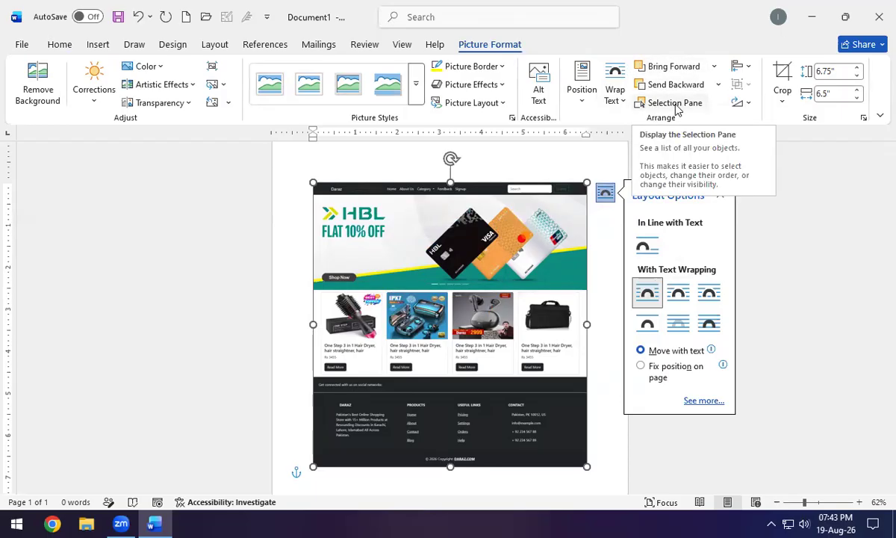
Delete the website picture and the blue circle.
key(Delete)
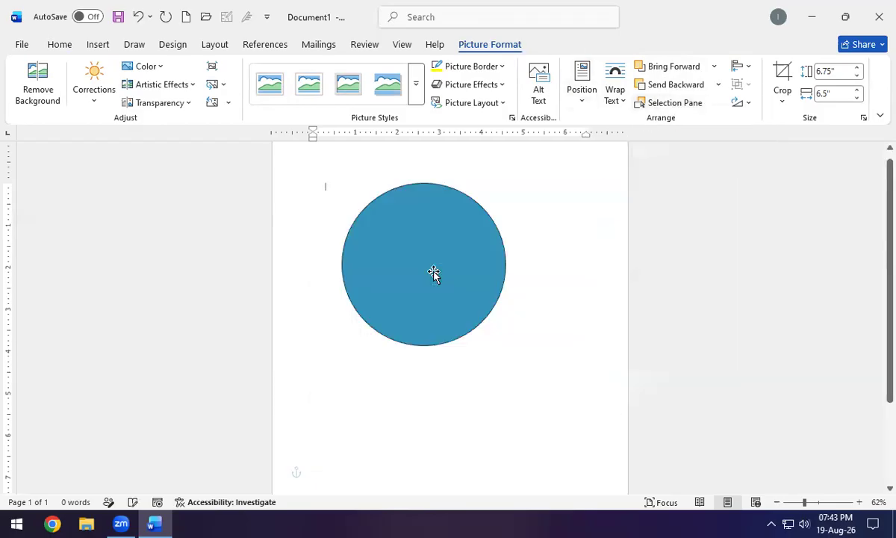
click(455, 300)
key(Delete)
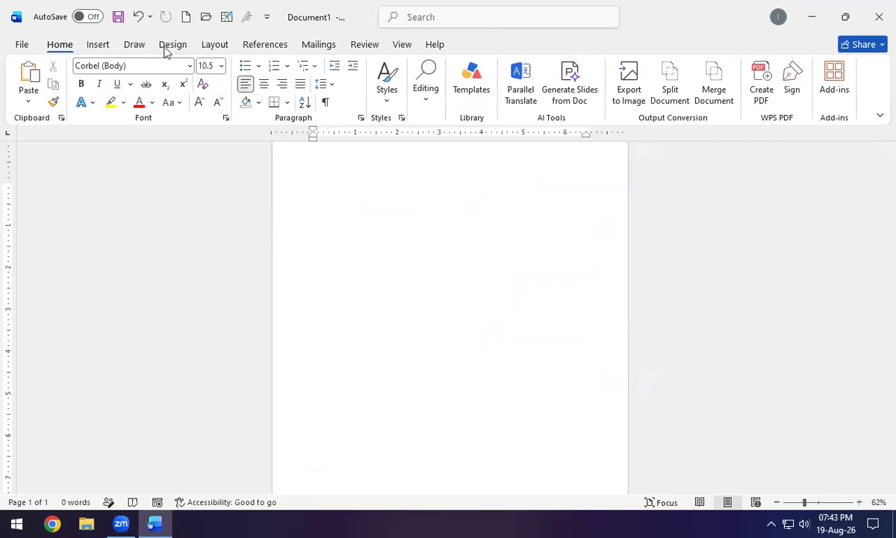
Open the Stock Images icon library, scroll it, then launch a Chrome browser window.
click(107, 46)
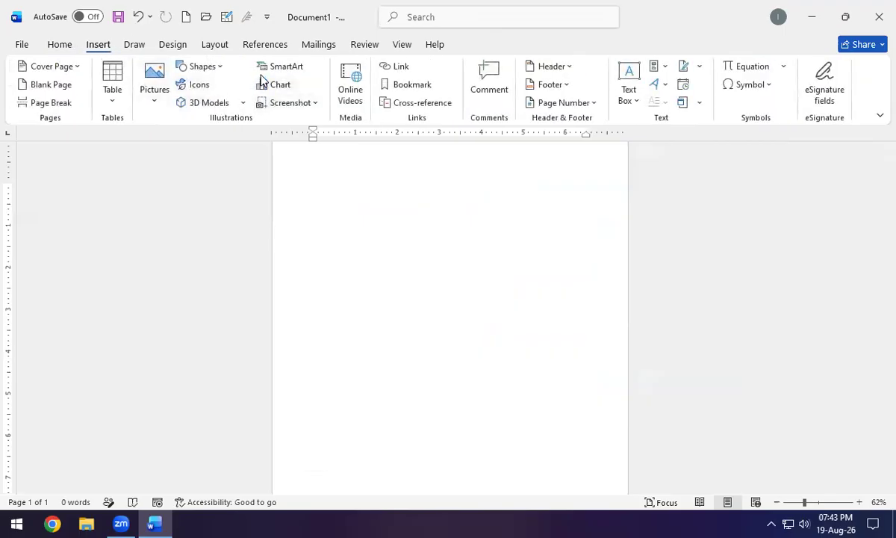
click(198, 87)
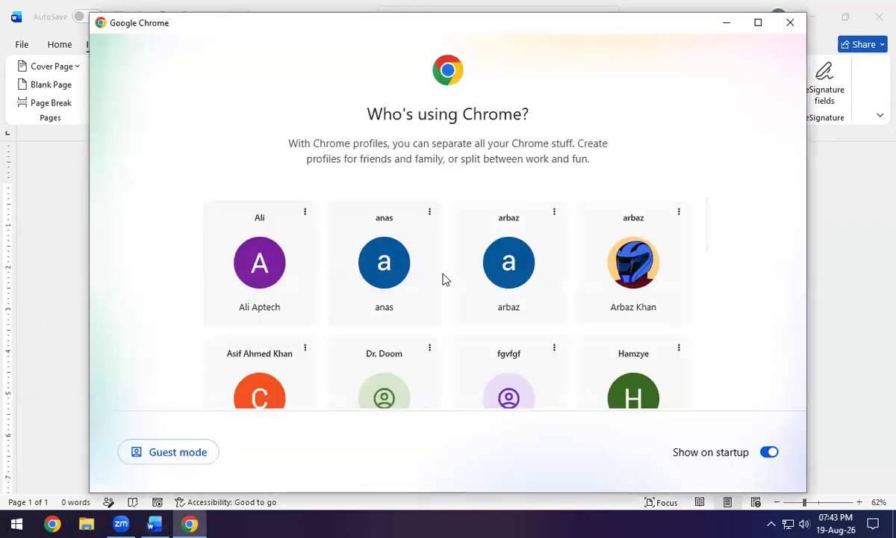
scroll(442, 280, down, 5)
scroll(442, 296, down, 1)
click(618, 336)
Dismiss Chrome's restore prompt, search Google for 'icons 8', and open the Icons8 website.
key(Tab)
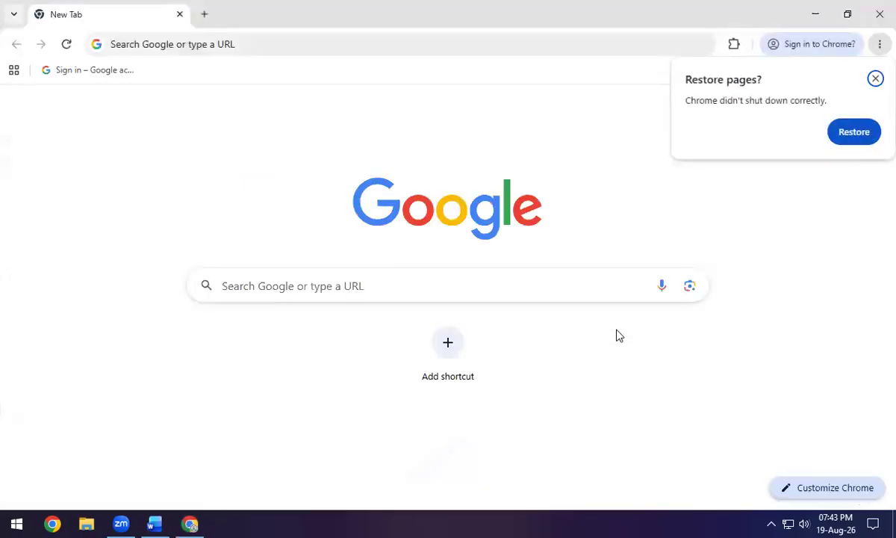
key(Return)
text(icons 8)
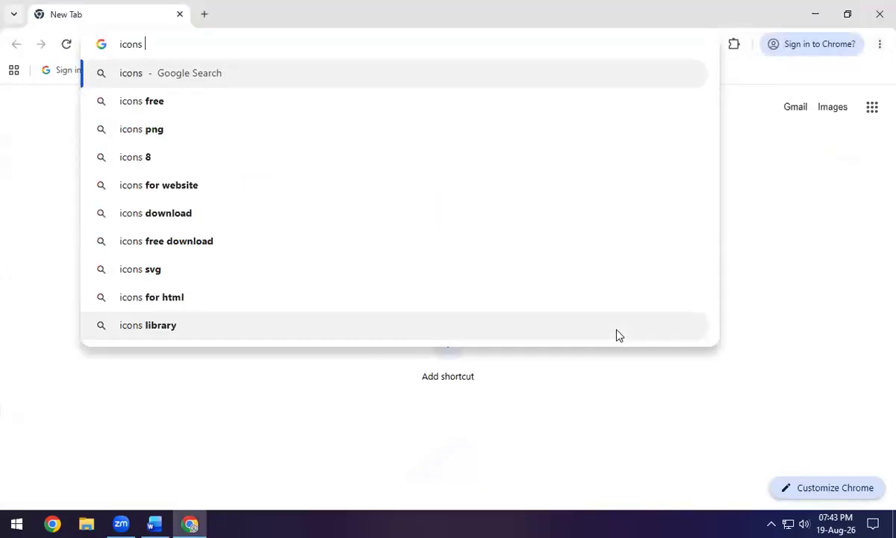
key(Return)
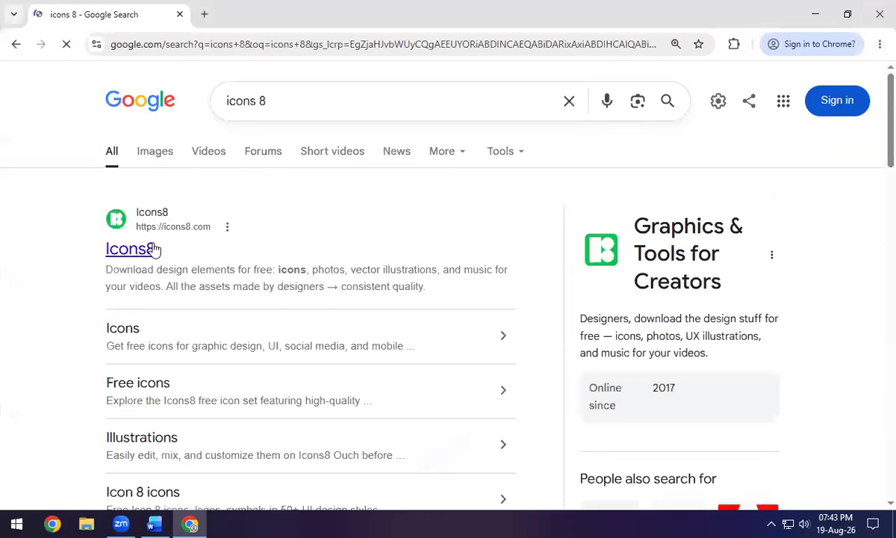
click(153, 249)
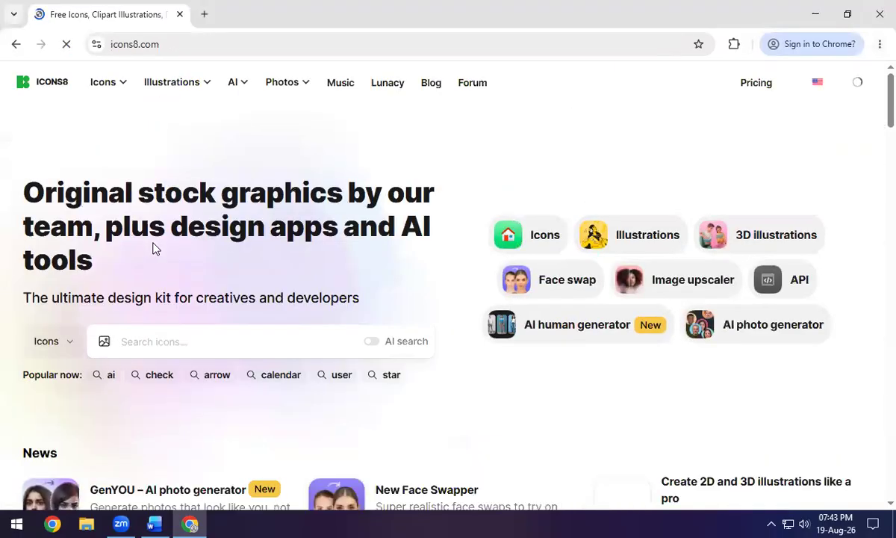
Search Icons8 for 'car', browse the results, then return to Word's stock icon library.
click(168, 341)
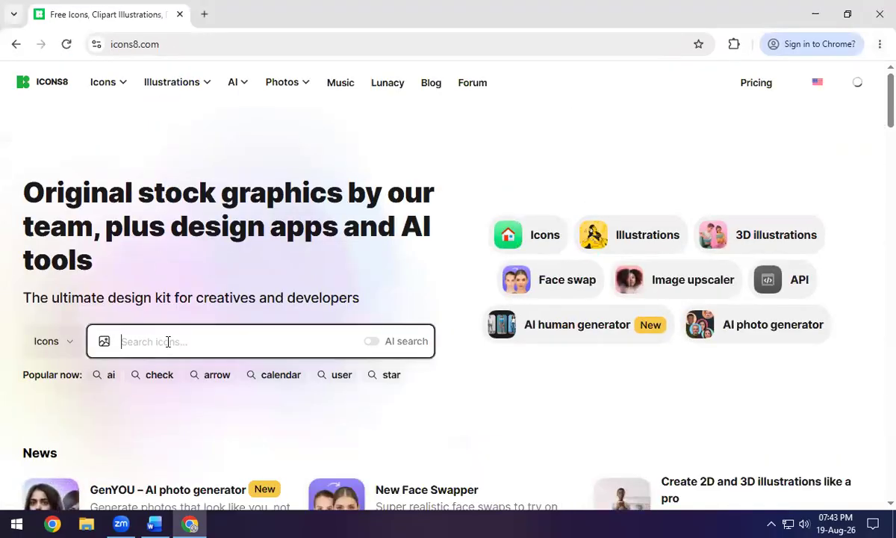
text(car)
key(Return)
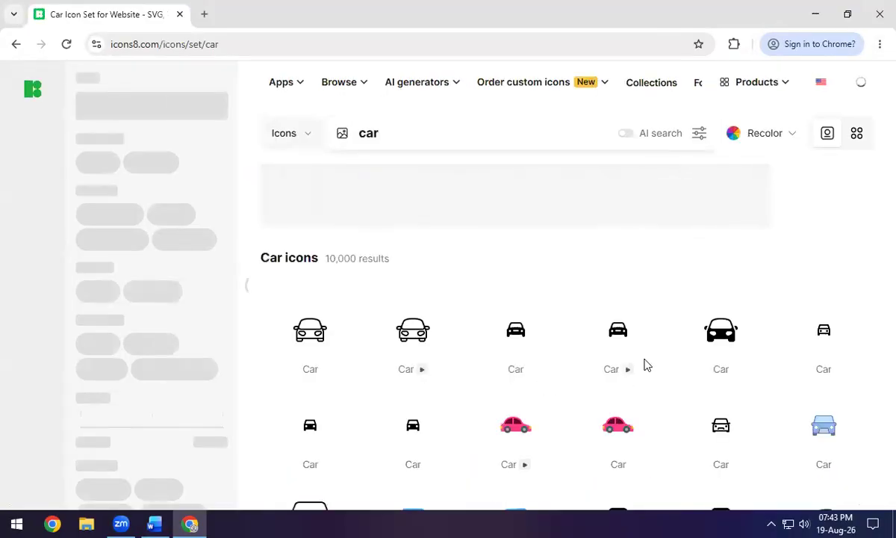
scroll(647, 364, down, 5)
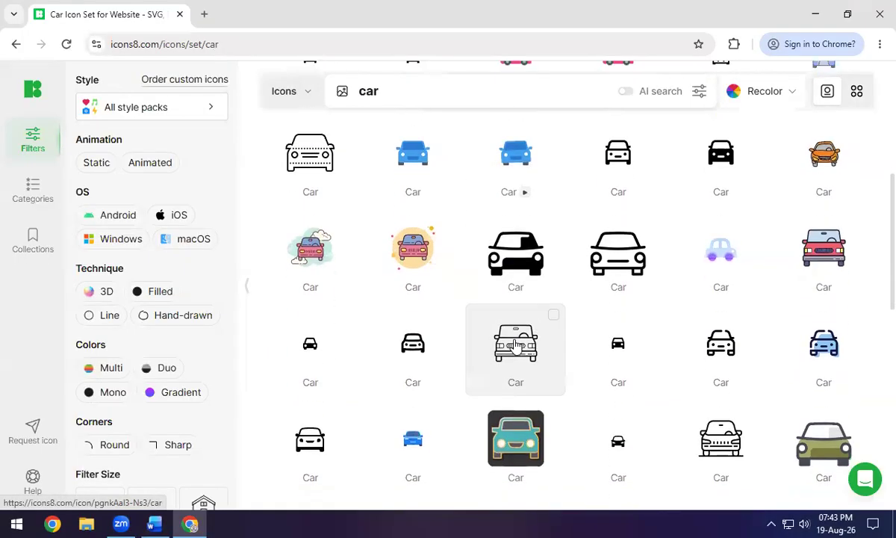
scroll(515, 345, up, 4)
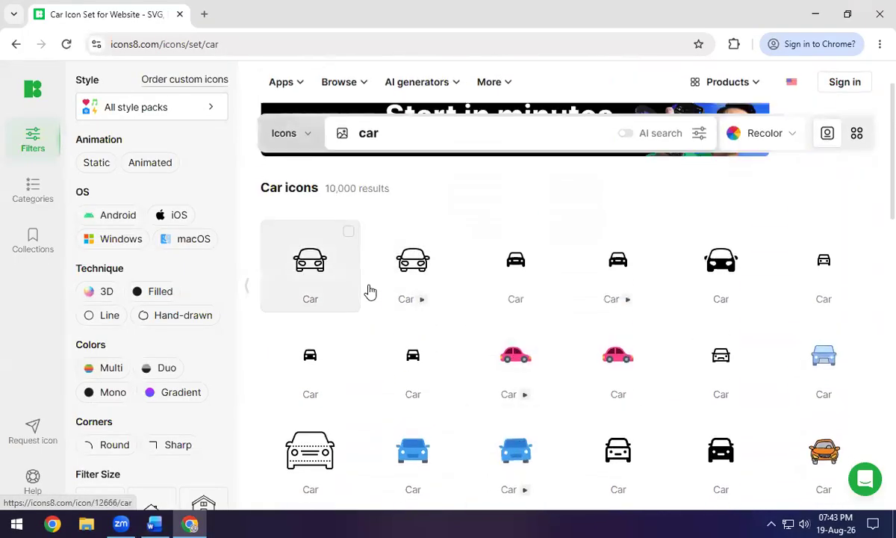
scroll(698, 330, down, 4)
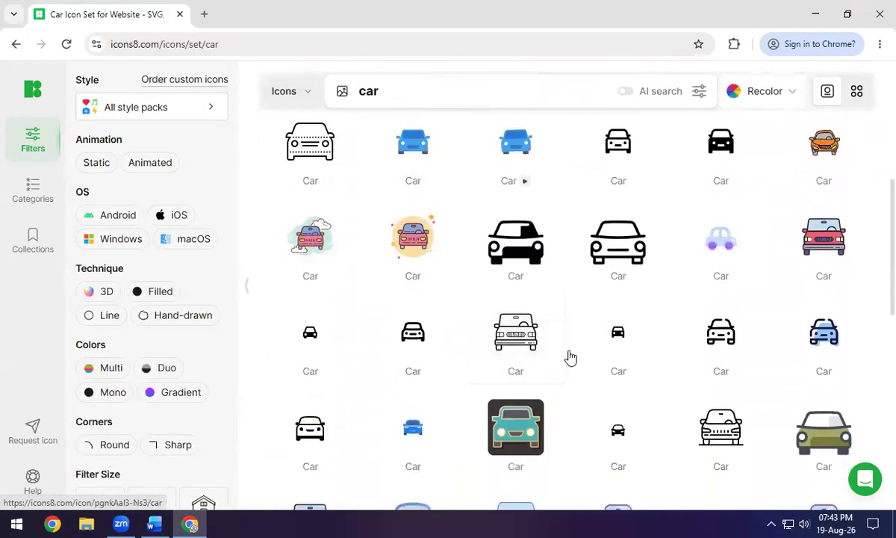
scroll(569, 359, down, 2)
scroll(579, 338, down, 2)
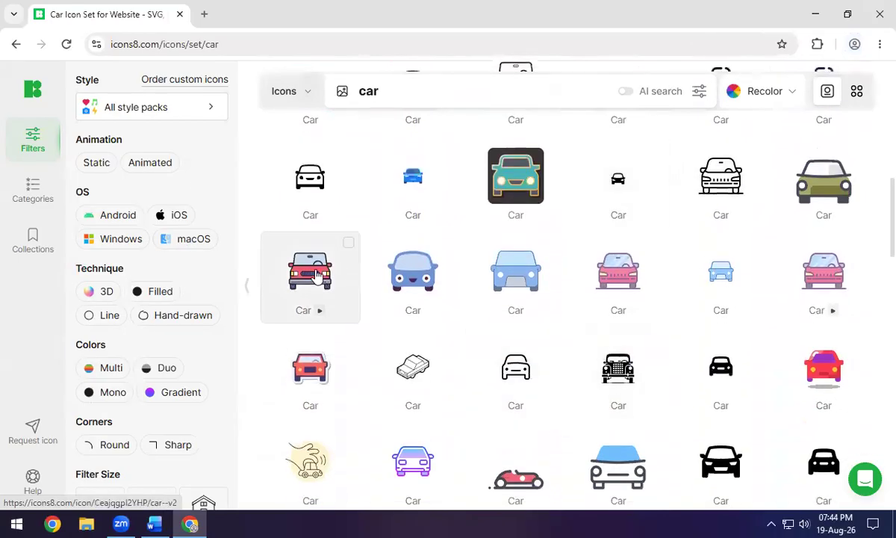
scroll(568, 334, down, 3)
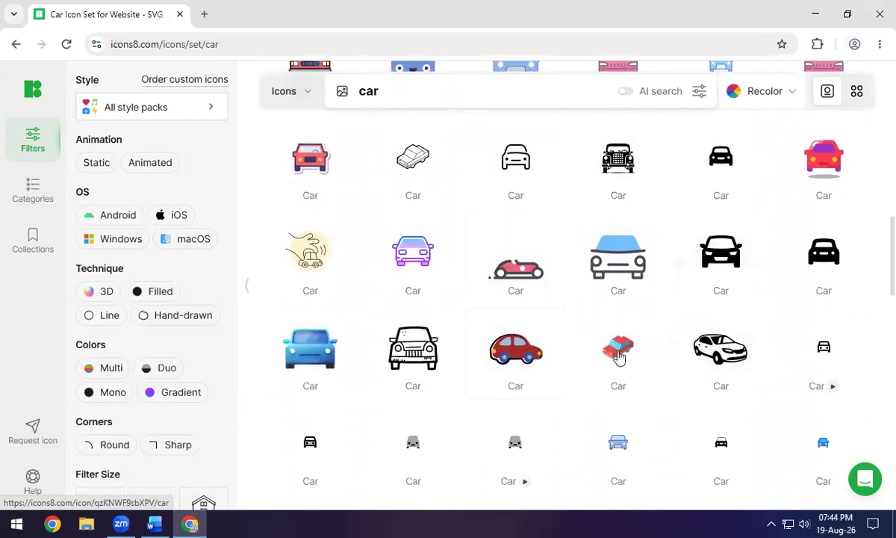
scroll(657, 298, down, 4)
scroll(687, 295, up, 4)
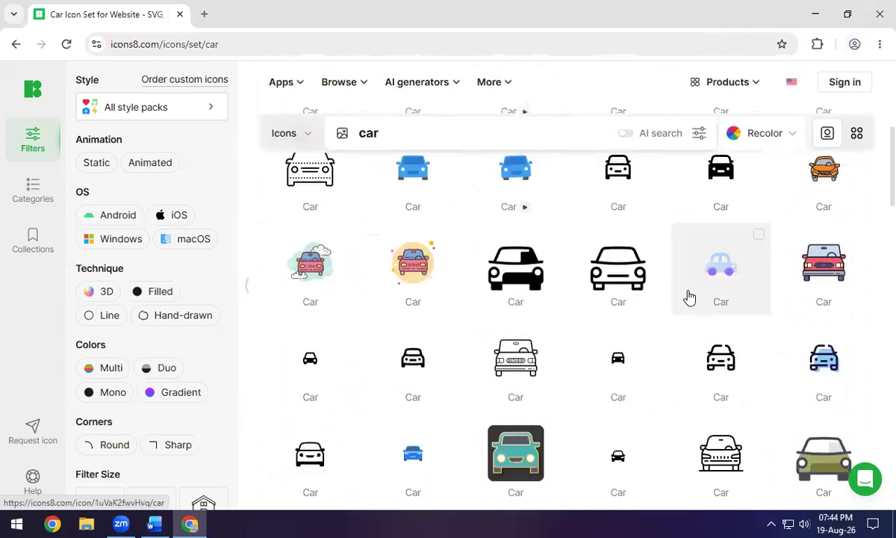
scroll(689, 297, up, 5)
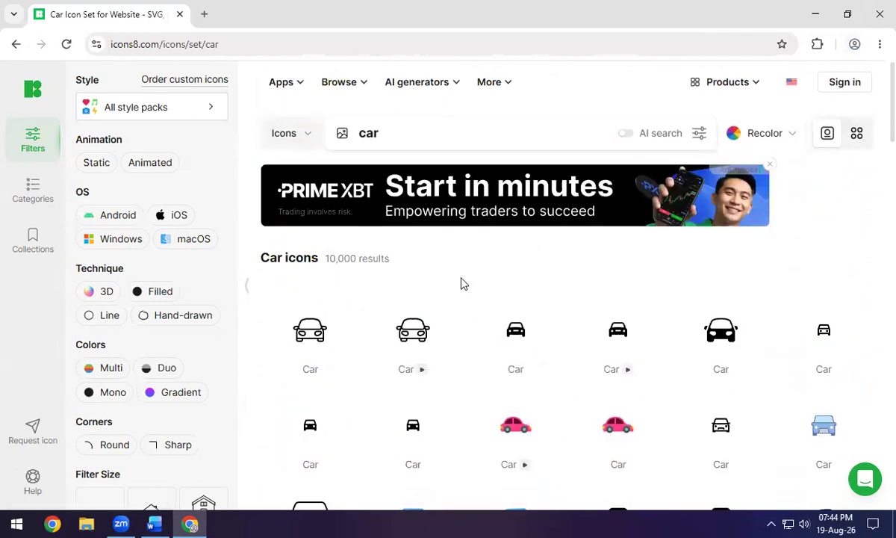
click(154, 524)
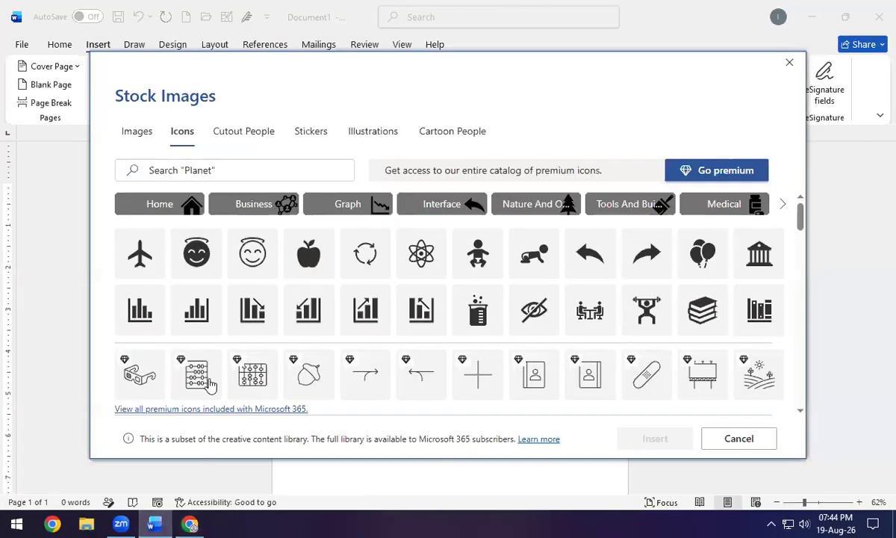
Select the atom icon in the Stock Images Icons tab and insert it.
scroll(627, 338, down, 5)
scroll(635, 336, up, 5)
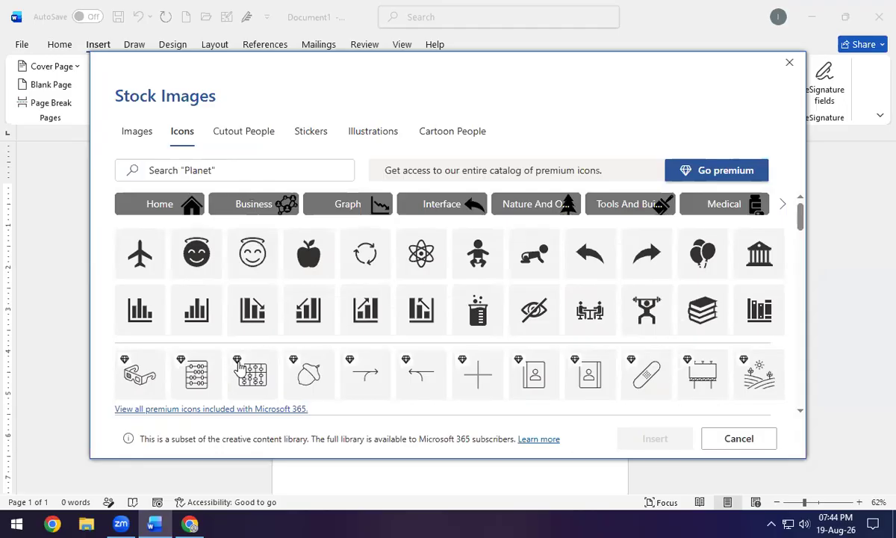
click(421, 254)
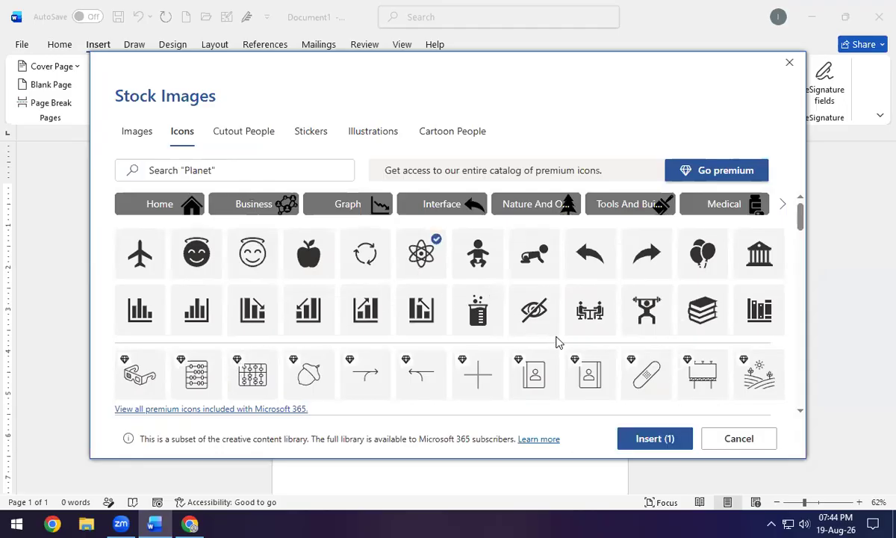
click(652, 442)
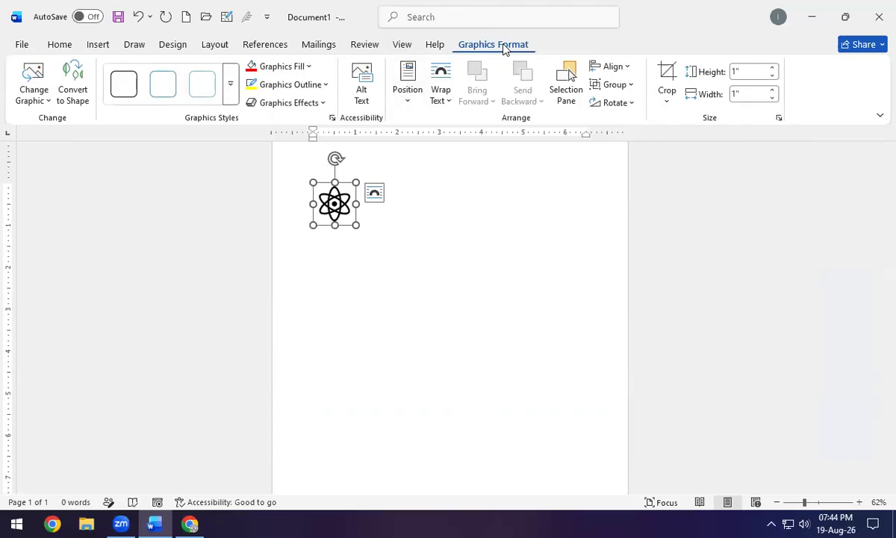
Try the replace-graphic and convert-to-shape options on the atom icon, then undo the conversion.
click(38, 95)
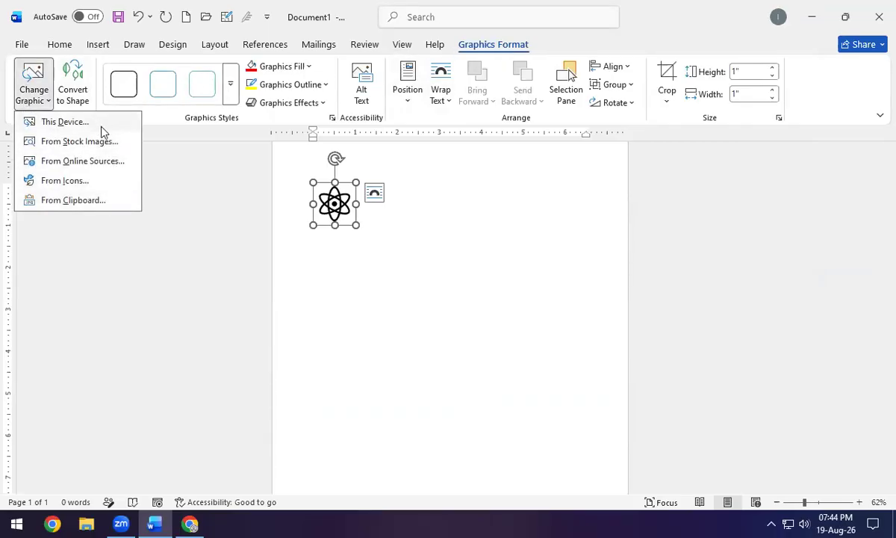
click(32, 97)
click(70, 97)
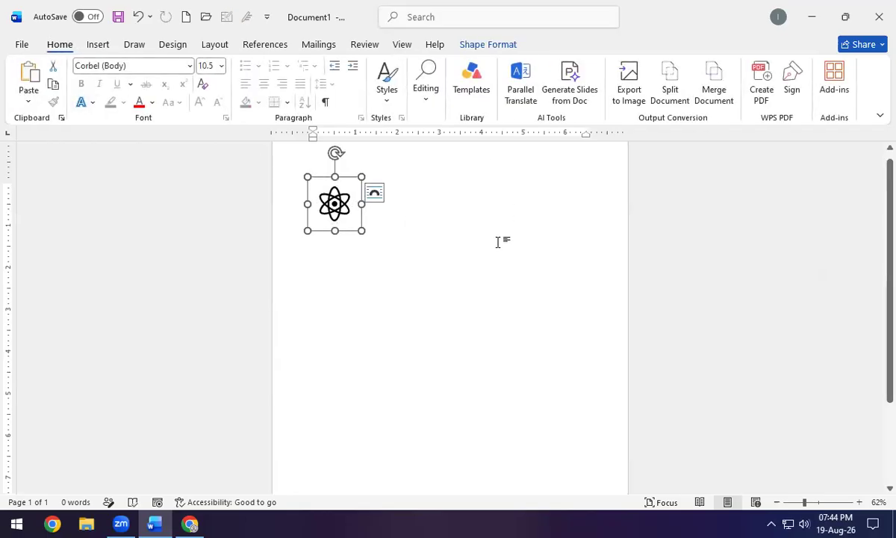
key(ctrl+z)
Apply the blue fill with dark outline style and enlarge the atom icon to 5.55 inches.
click(493, 45)
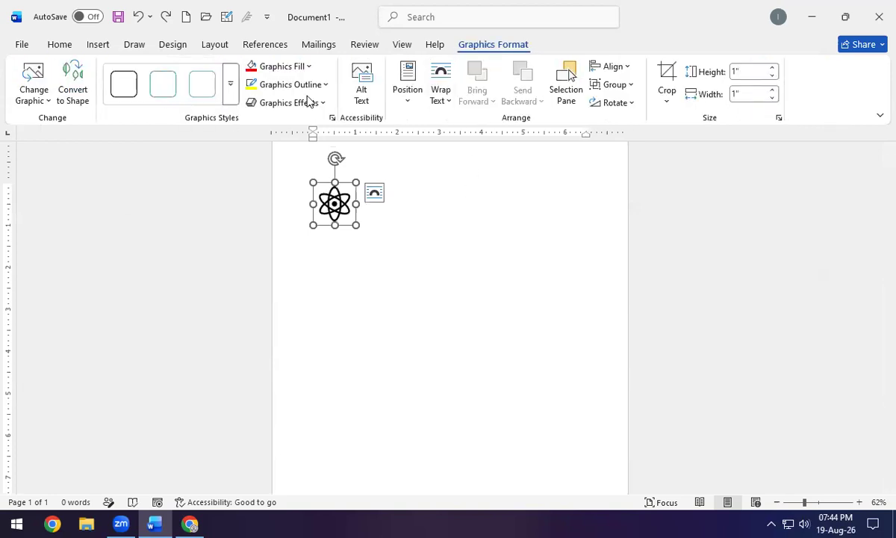
click(231, 86)
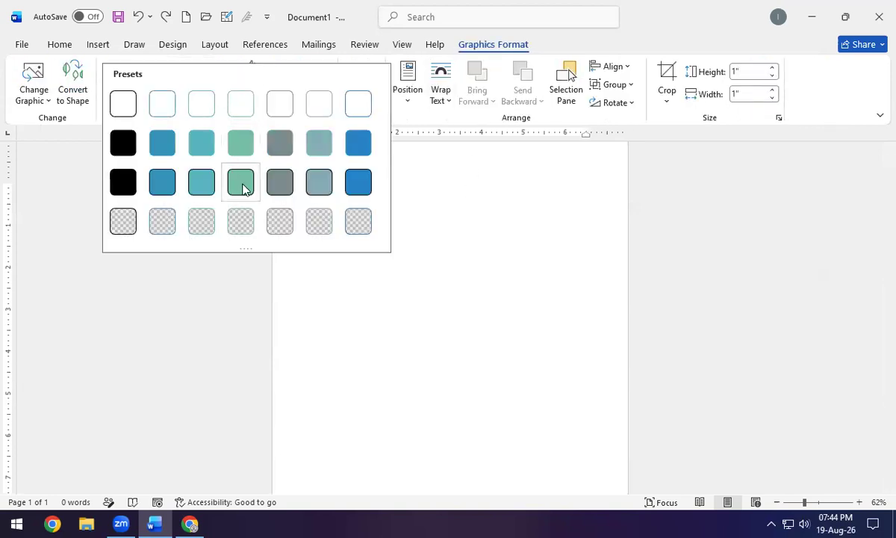
click(358, 190)
drag(355, 225, 547, 416)
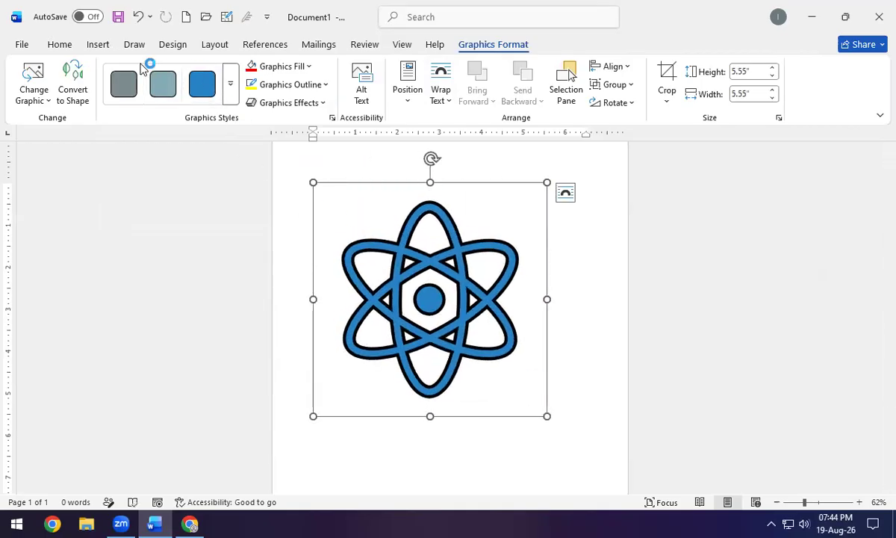
Make the atom icon red with a 3-D shaded preset effect, then delete it.
click(306, 67)
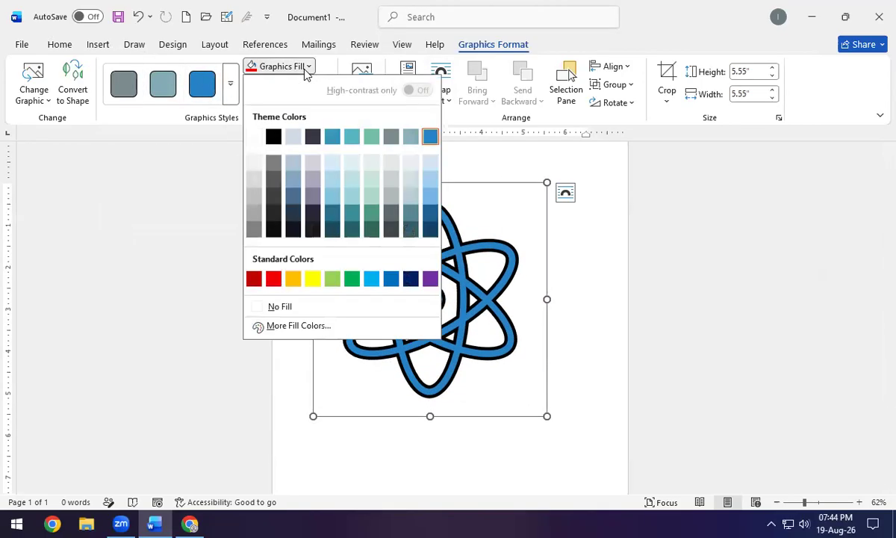
click(274, 279)
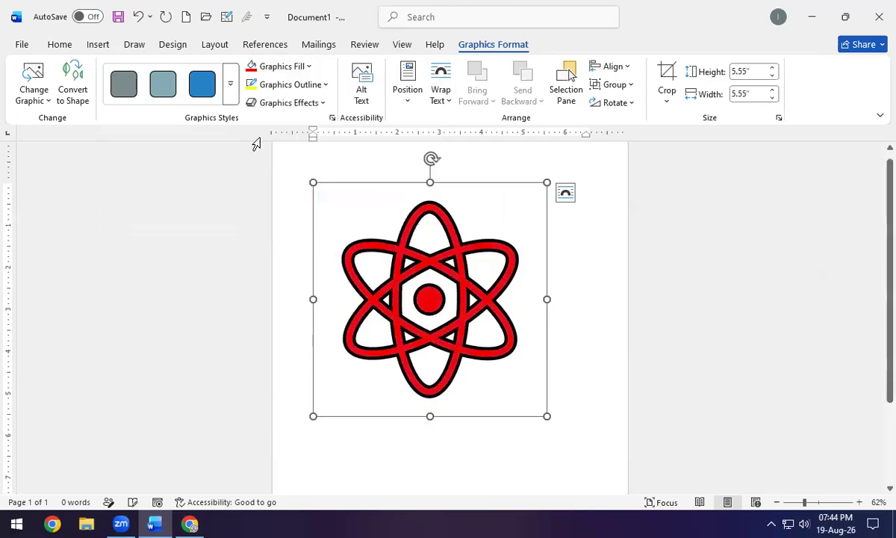
click(291, 85)
click(273, 155)
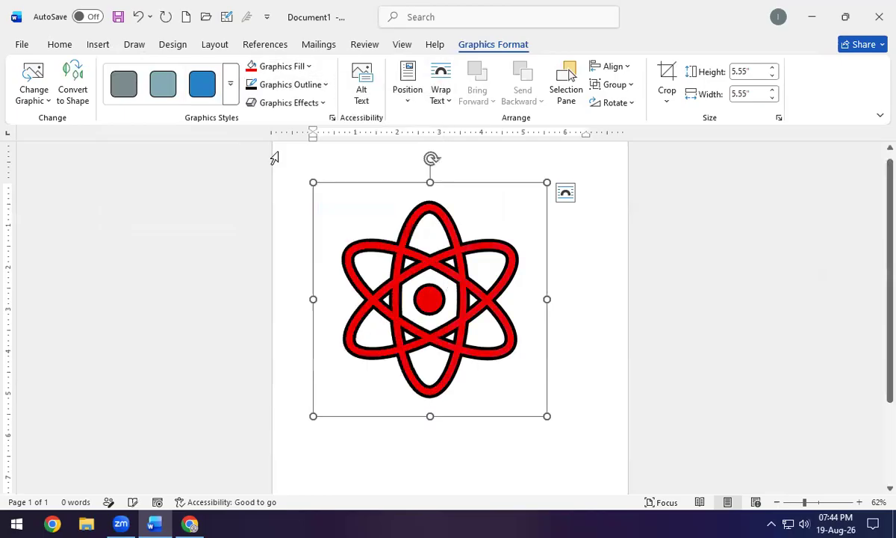
click(288, 103)
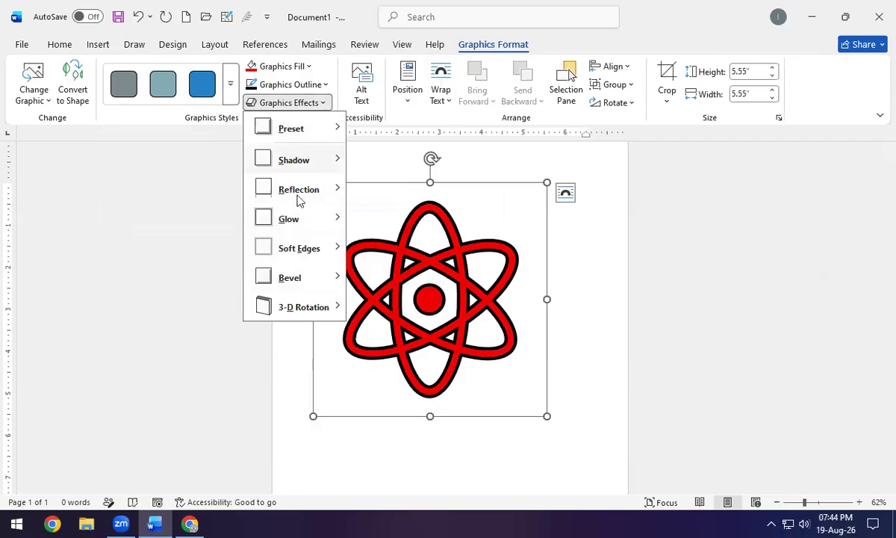
mouse_move(302, 128)
click(366, 298)
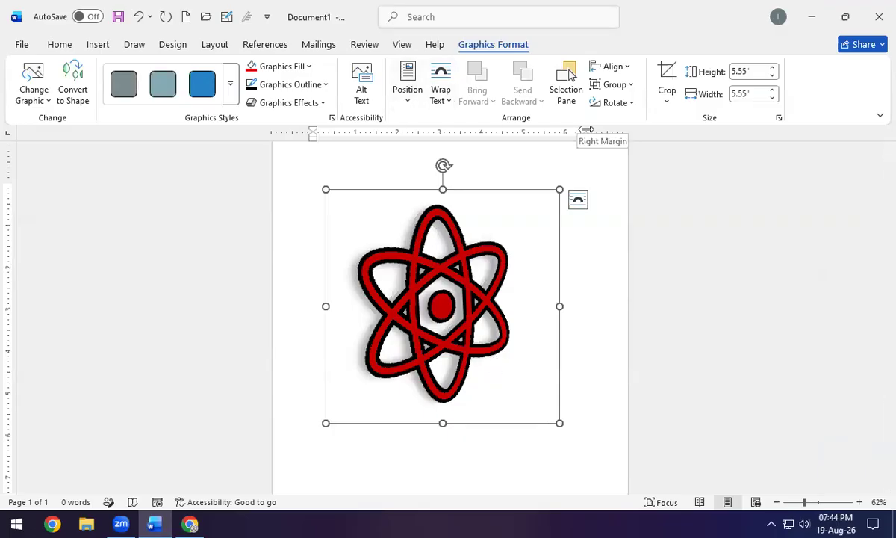
key(Delete)
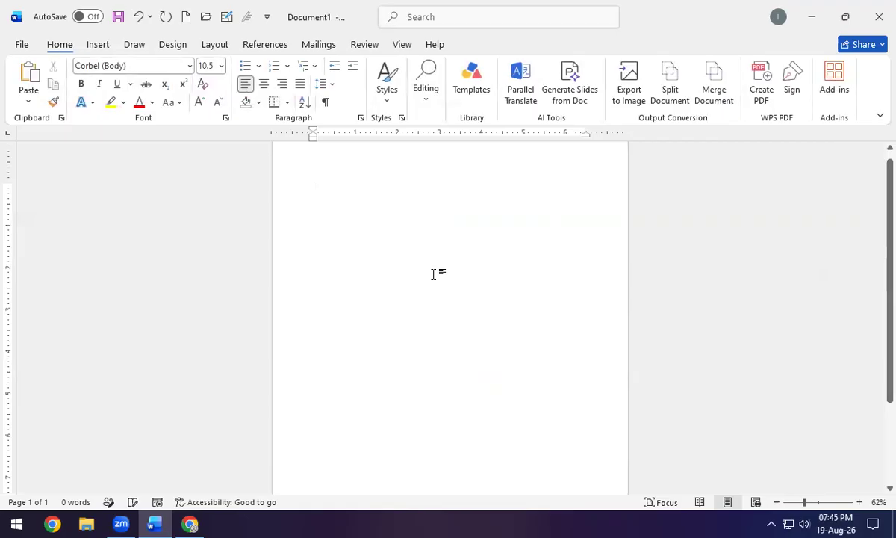
Open the Online 3D Models library and browse its model categories.
click(100, 44)
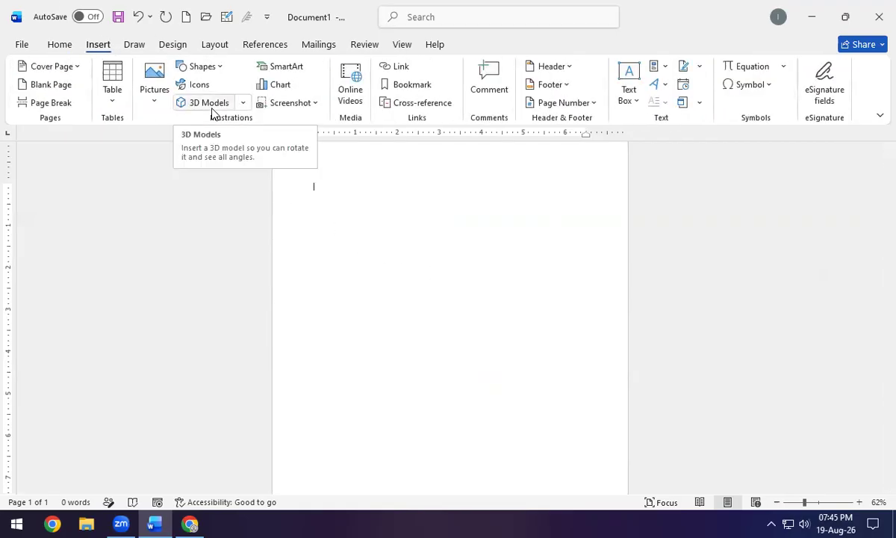
click(213, 104)
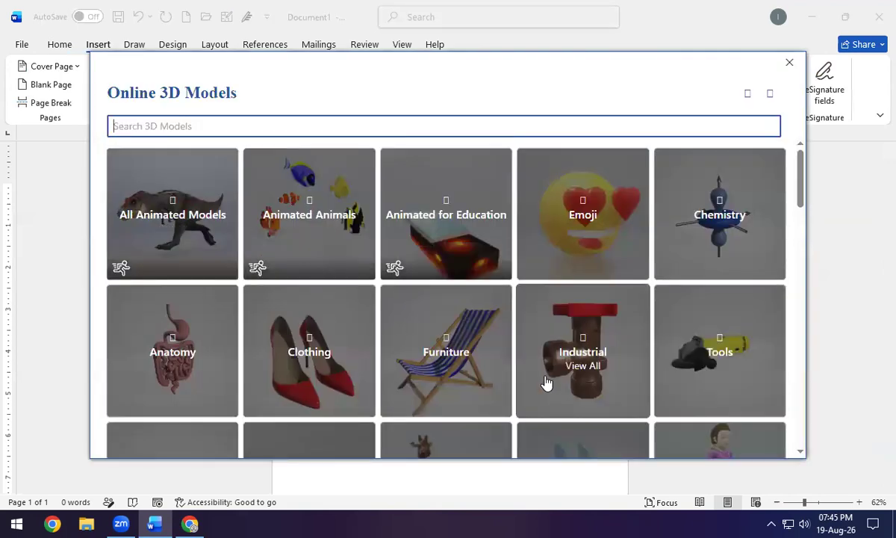
scroll(546, 384, down, 5)
scroll(545, 383, down, 5)
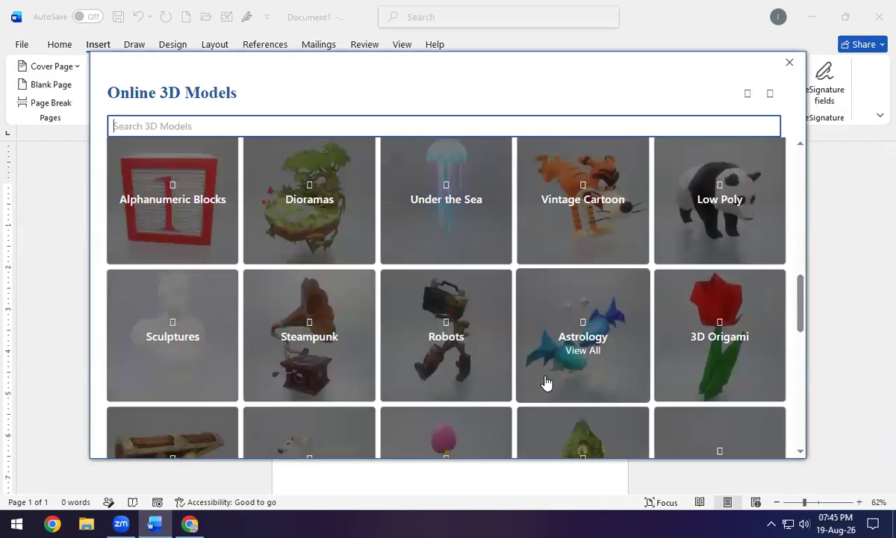
scroll(546, 382, up, 3)
scroll(546, 383, up, 3)
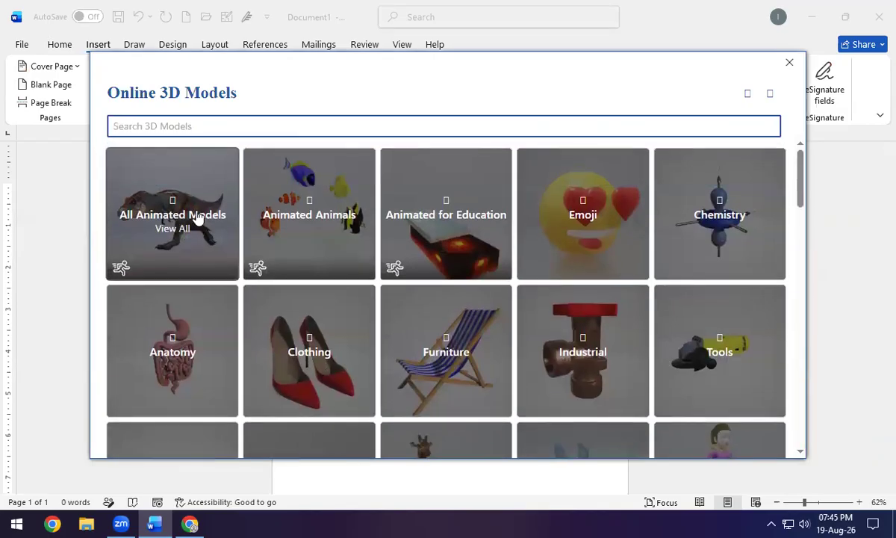
scroll(713, 257, down, 3)
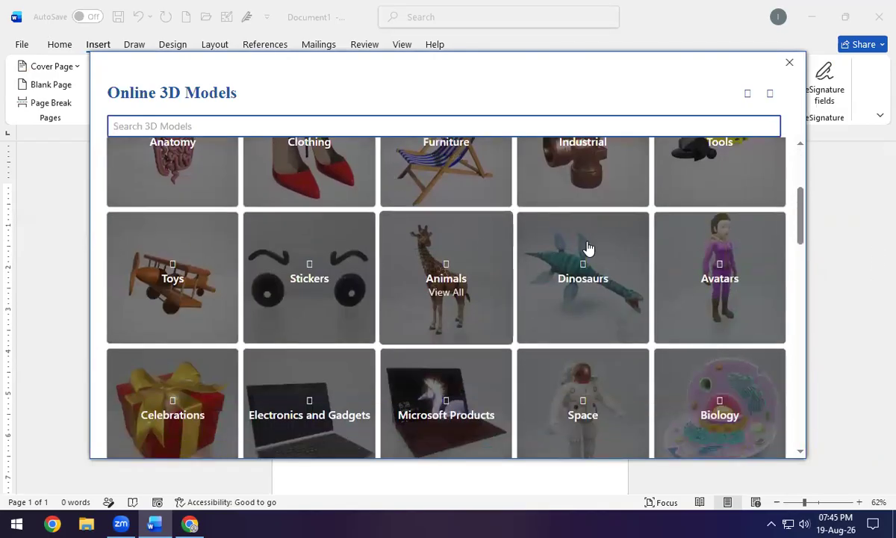
scroll(590, 340, down, 9)
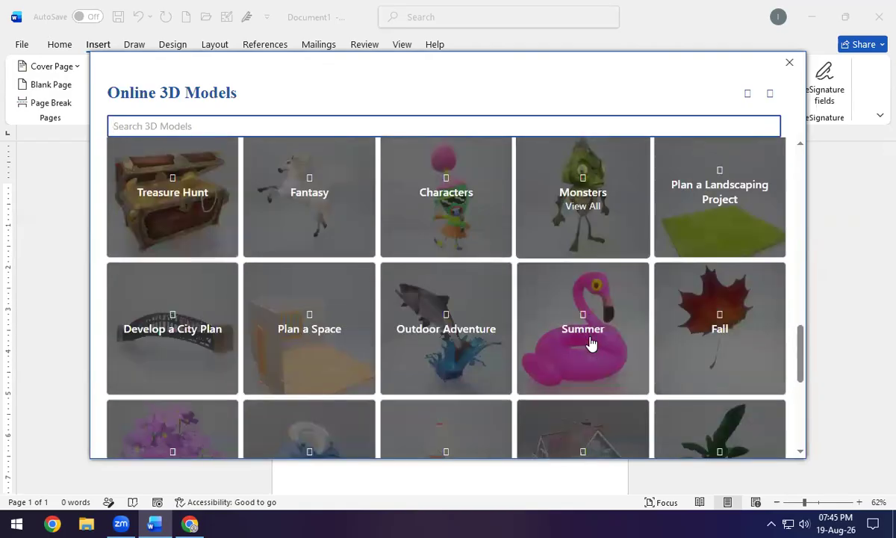
scroll(590, 342, down, 5)
scroll(446, 297, up, 1)
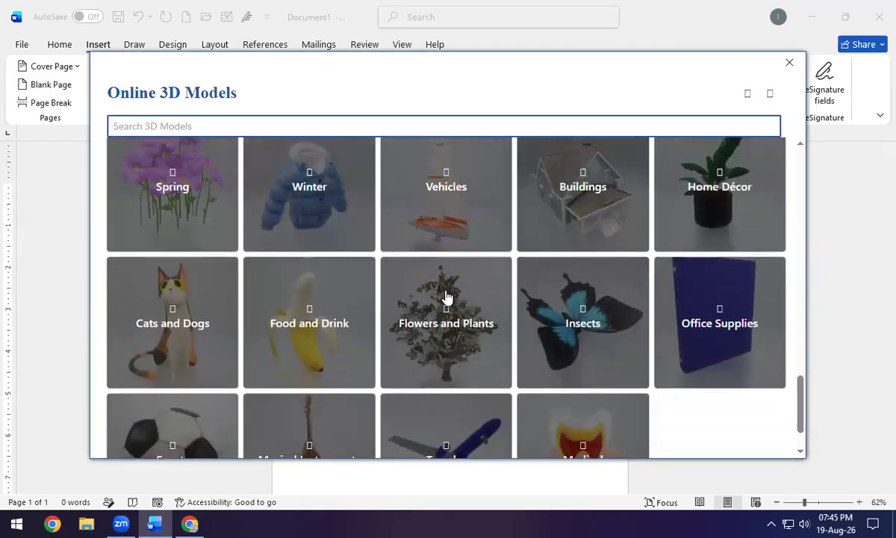
scroll(354, 250, up, 10)
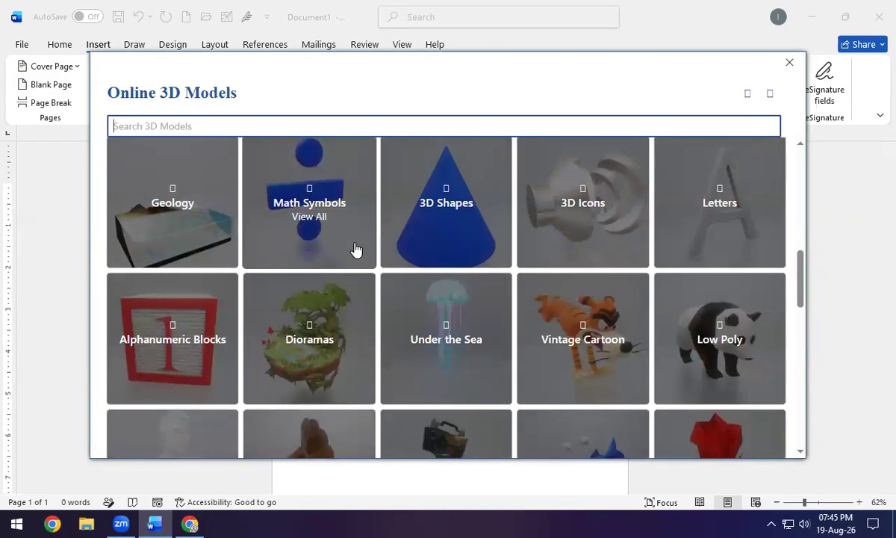
scroll(356, 251, up, 2)
scroll(360, 254, down, 8)
scroll(360, 254, down, 2)
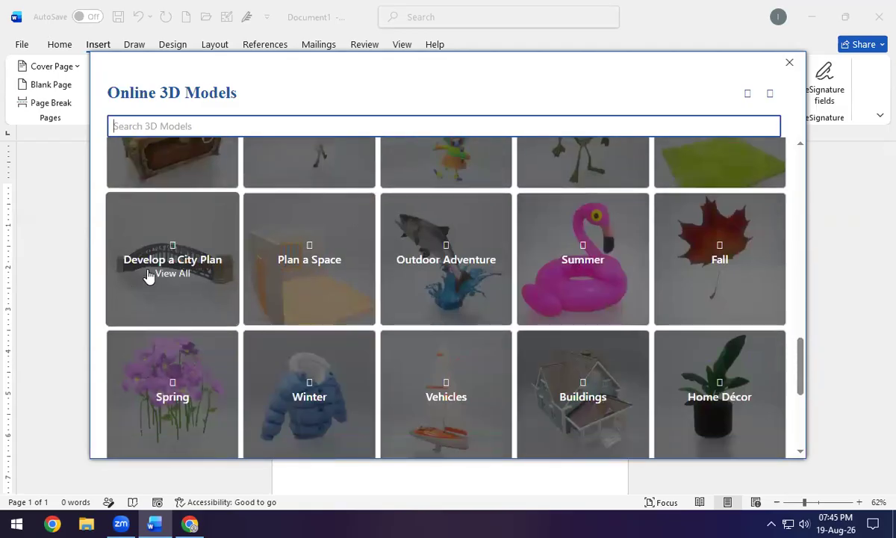
Insert the white flying-train model from the Develop a City Plan collection.
click(180, 275)
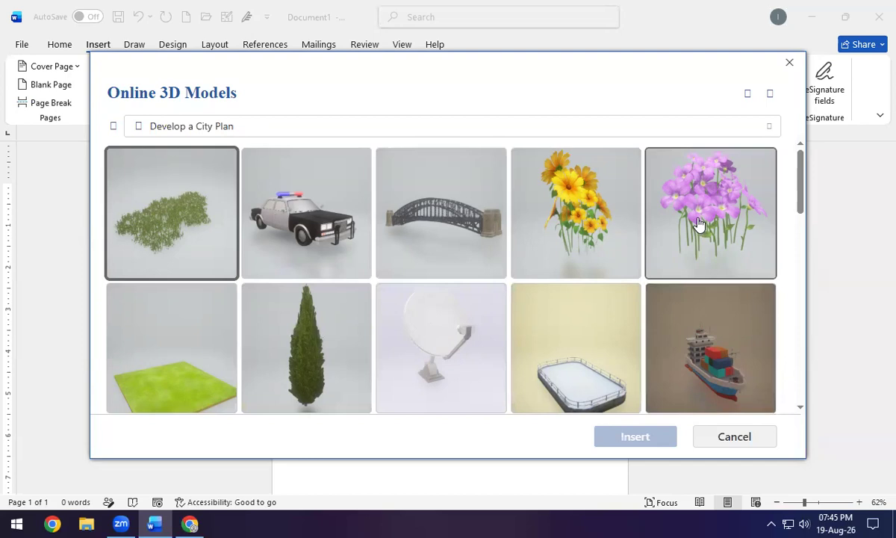
scroll(427, 318, down, 5)
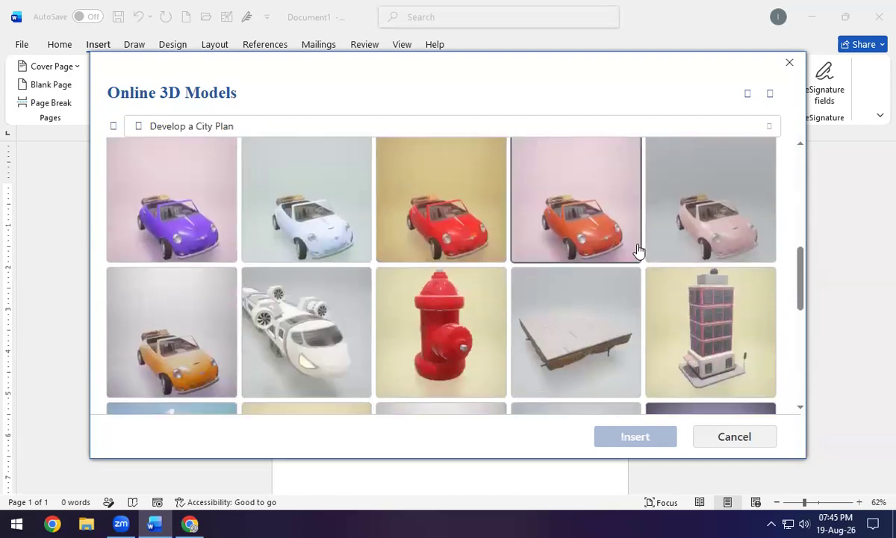
scroll(324, 331, down, 2)
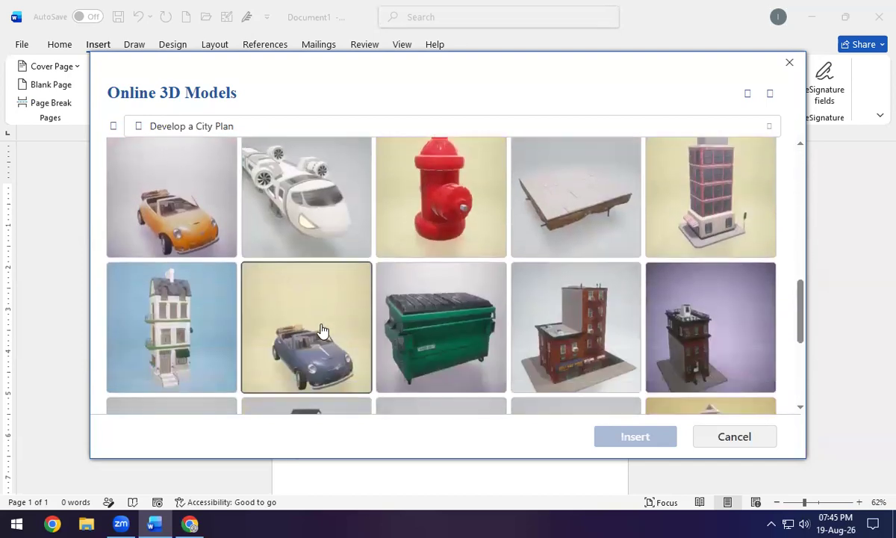
click(339, 210)
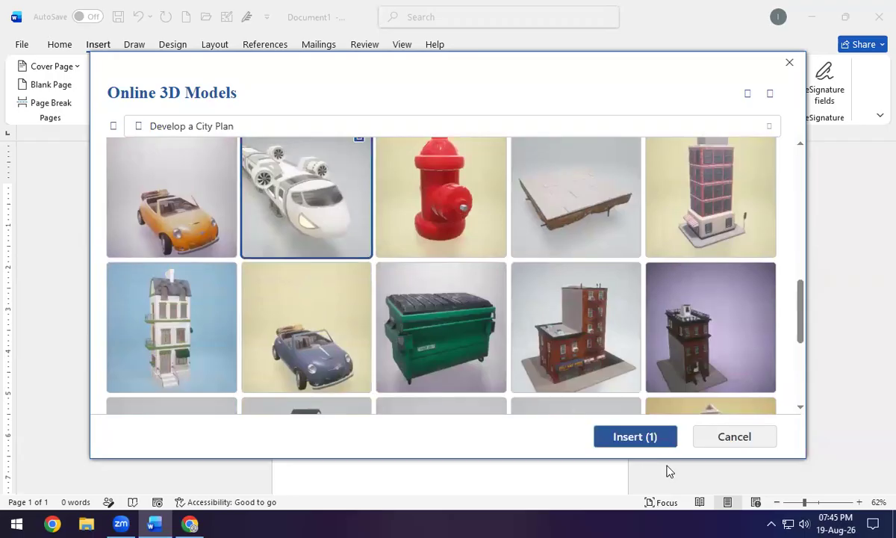
click(661, 442)
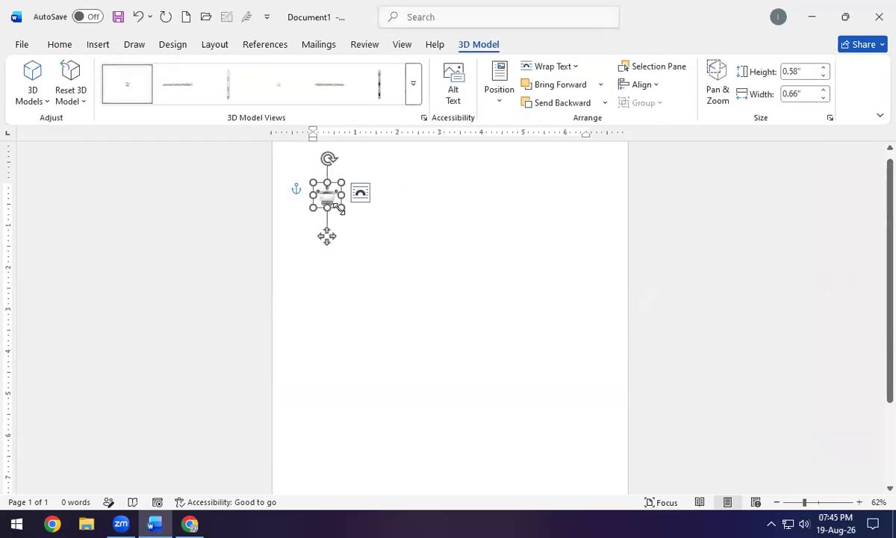
Enlarge the train model to about 4 inches, rotate it to a three-quarter side view, then delete it.
drag(351, 215, 505, 351)
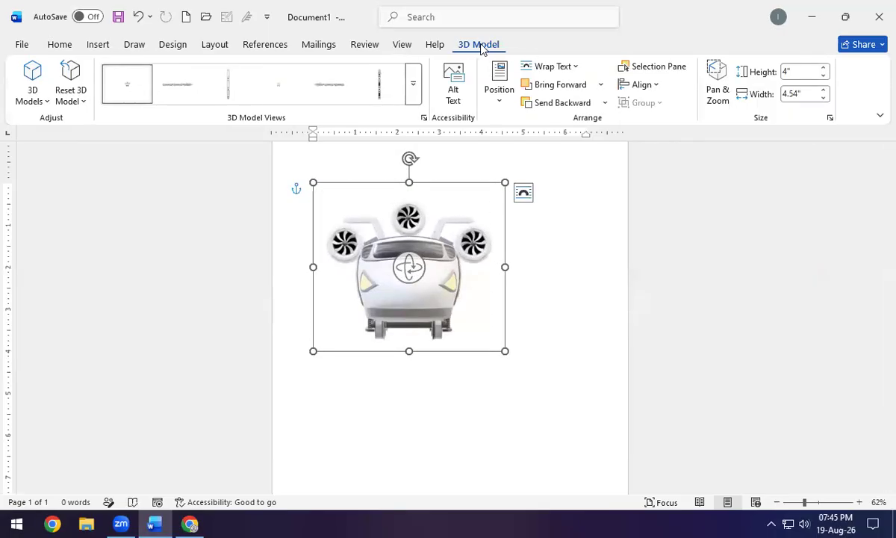
click(417, 95)
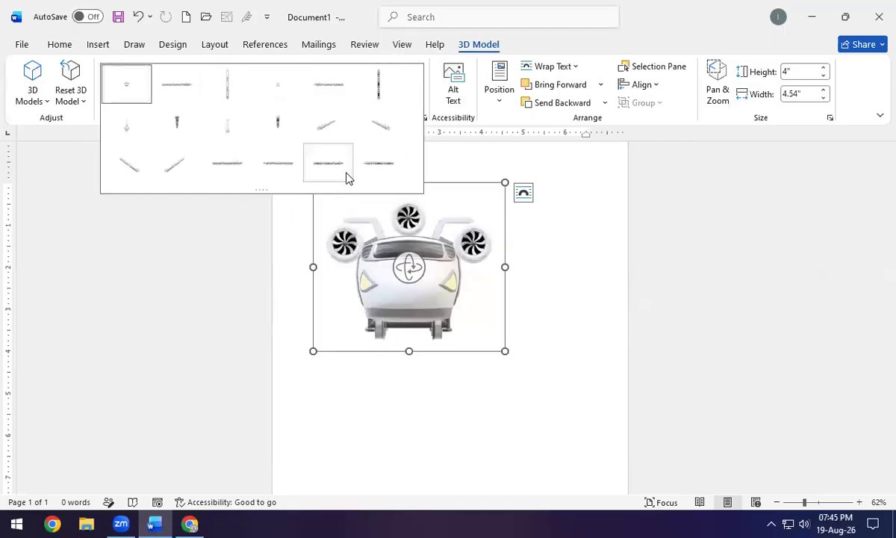
click(409, 274)
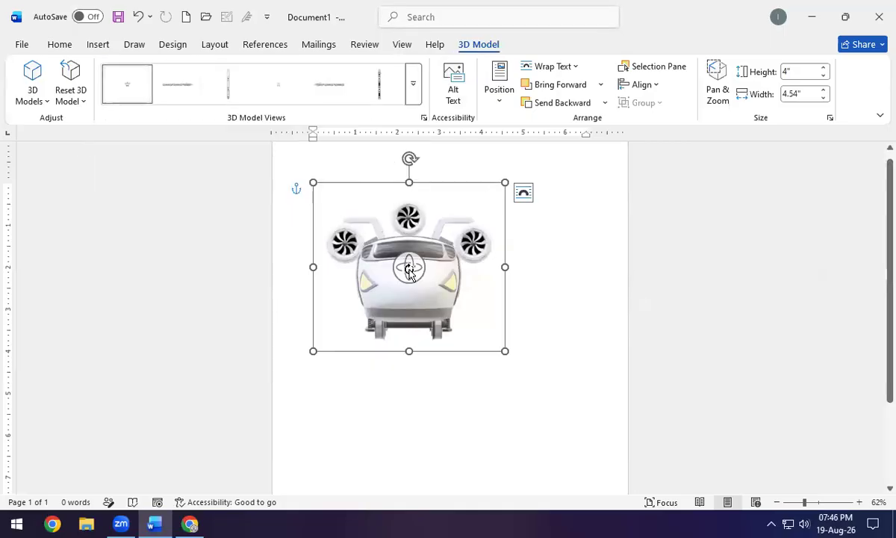
mouse_move(418, 269)
mouse_down()
mouse_move(440, 268)
mouse_move(343, 253)
mouse_move(371, 284)
mouse_move(373, 252)
mouse_move(440, 286)
mouse_move(395, 262)
mouse_move(381, 239)
mouse_move(429, 259)
mouse_up()
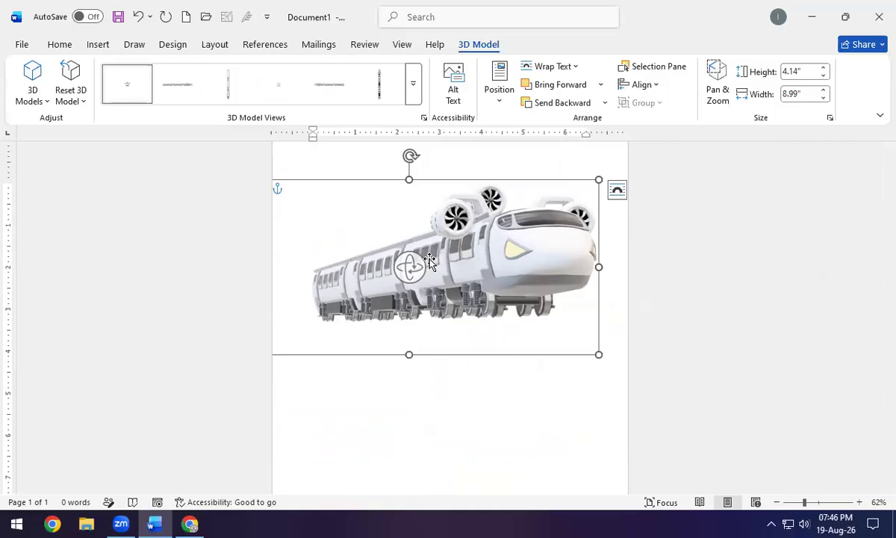
scroll(252, 197, up, 1)
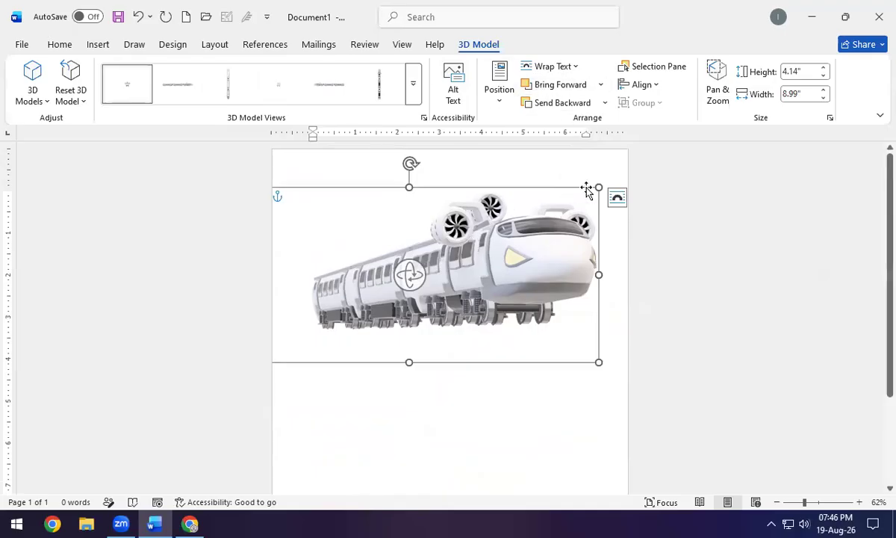
click(617, 198)
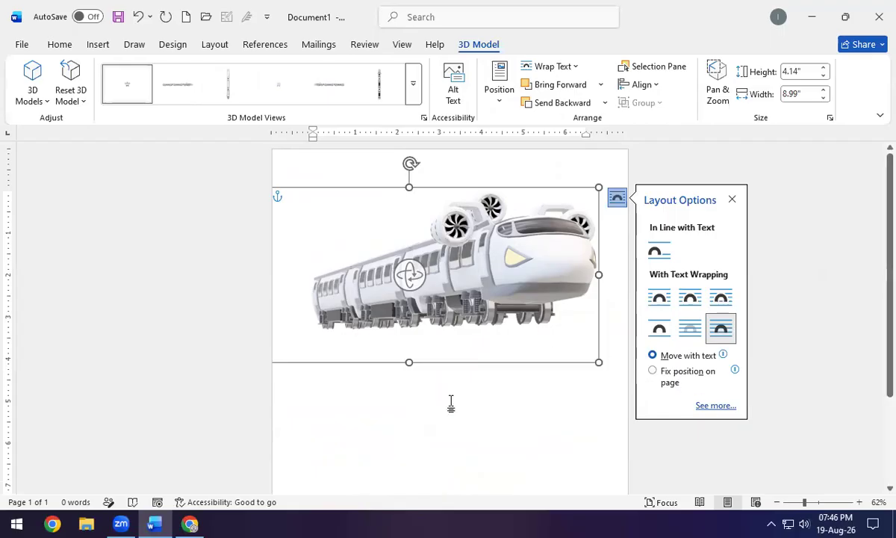
key(Delete)
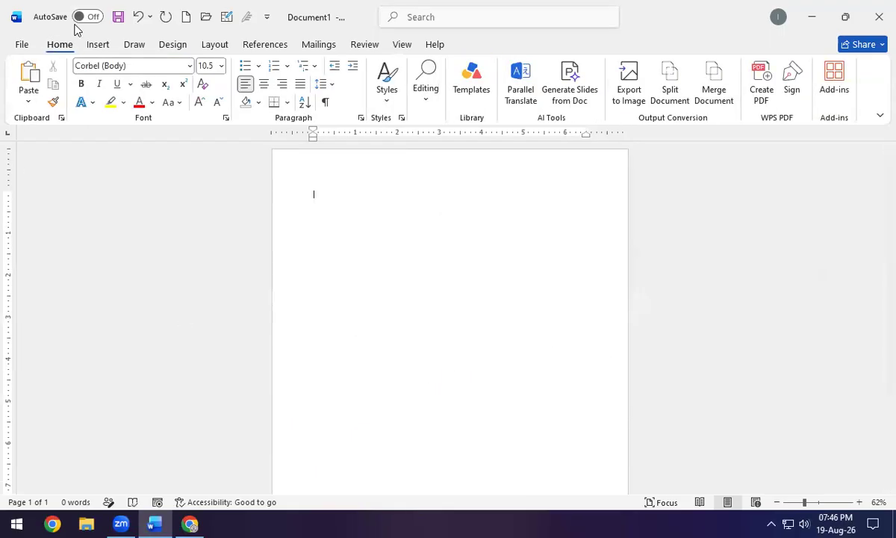
Insert the Basic Cycle layout from the SmartArt Cycle category.
click(103, 48)
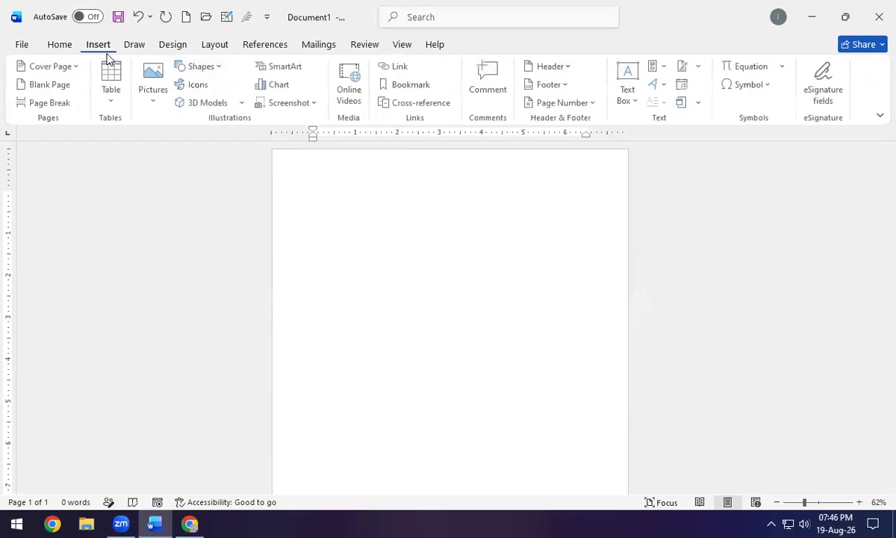
click(286, 70)
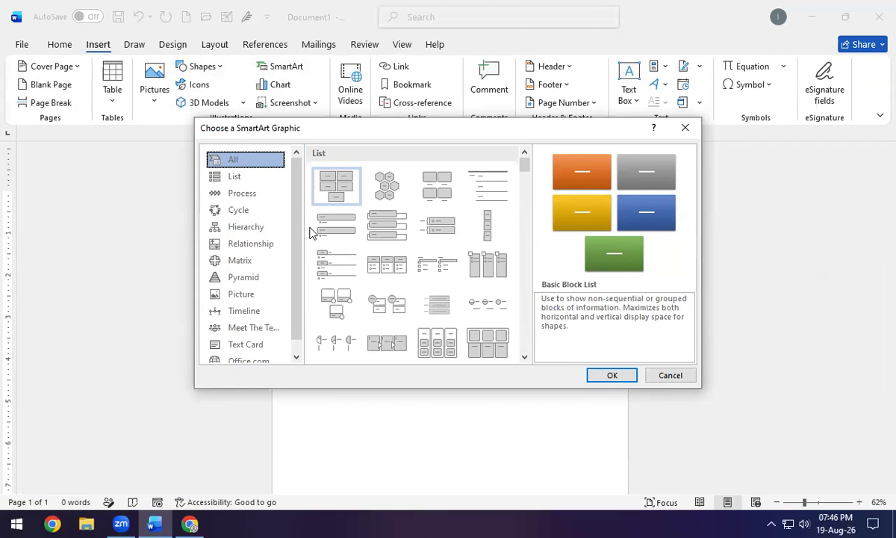
click(233, 177)
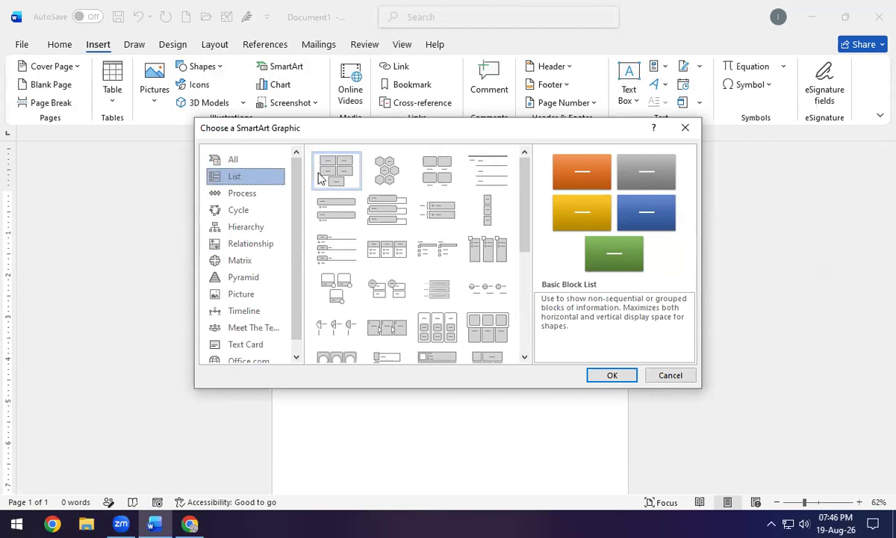
click(243, 194)
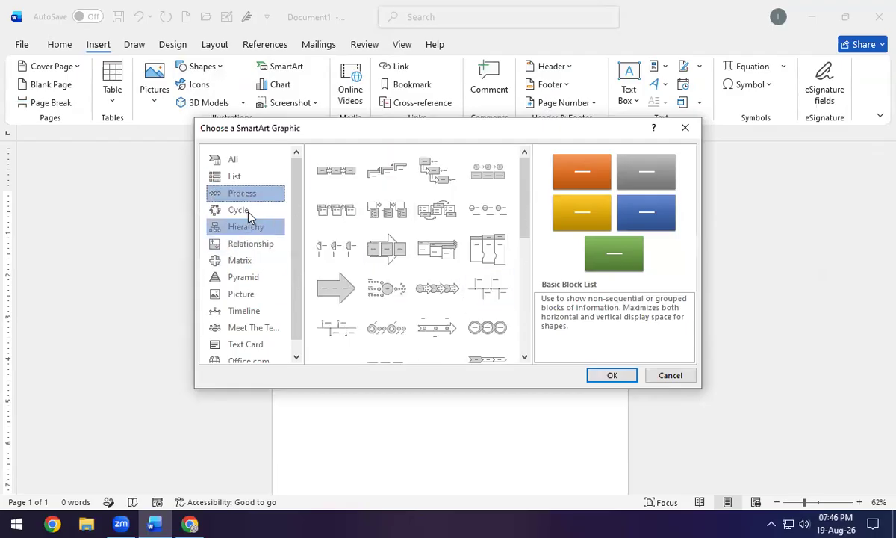
click(248, 214)
click(330, 178)
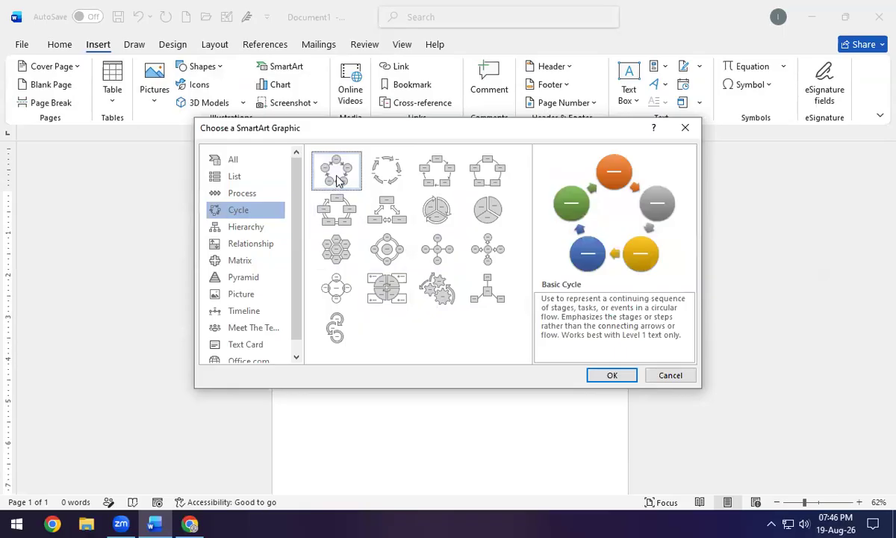
click(609, 375)
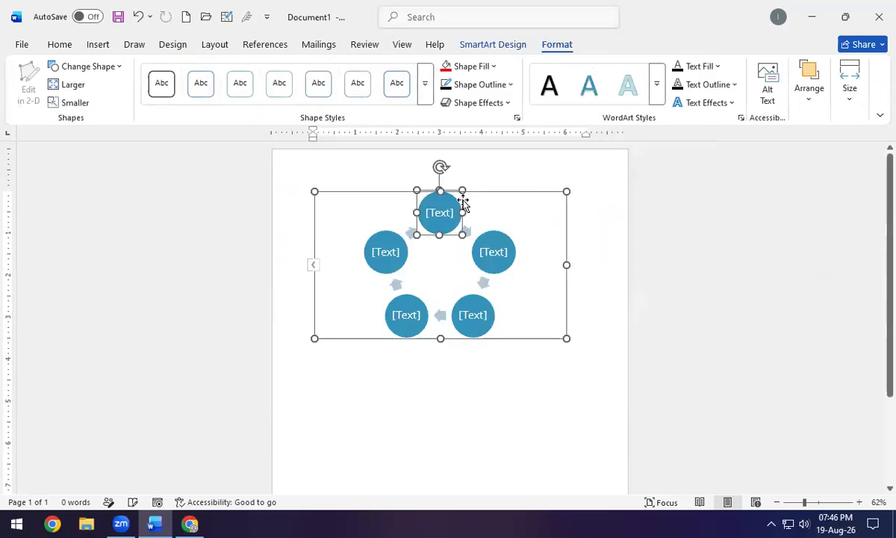
Type Recycle, Reuse and Reduce into the top, right and bottom-right circles of the cycle.
ctrl+scroll(445, 254, up, 2)
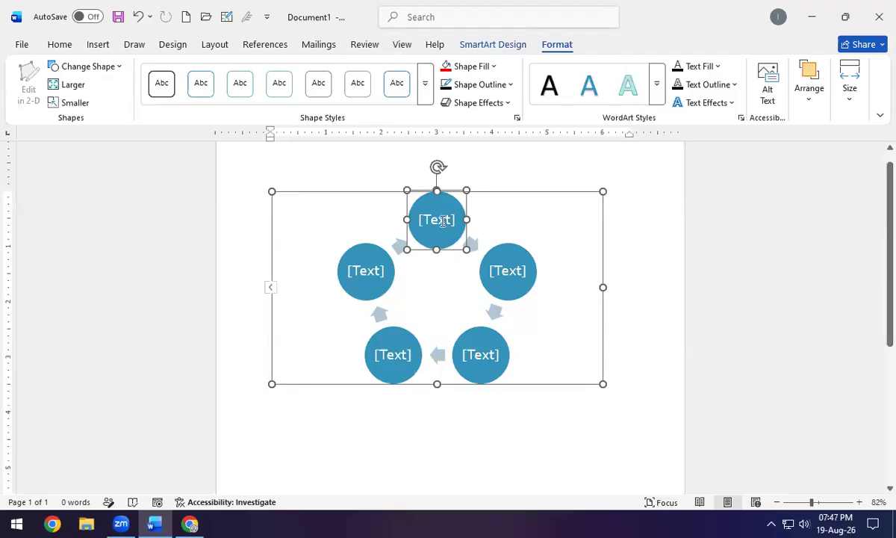
double_click(443, 221)
click(442, 222)
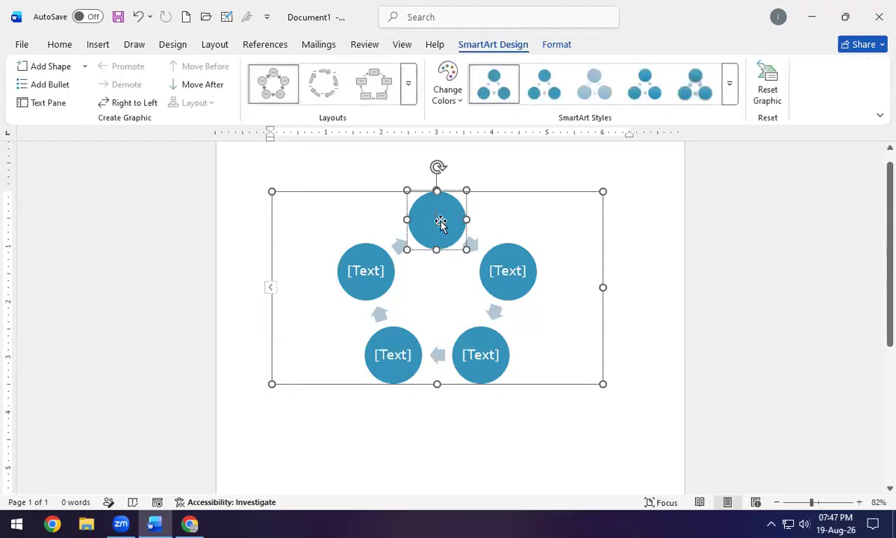
text(Recycle)
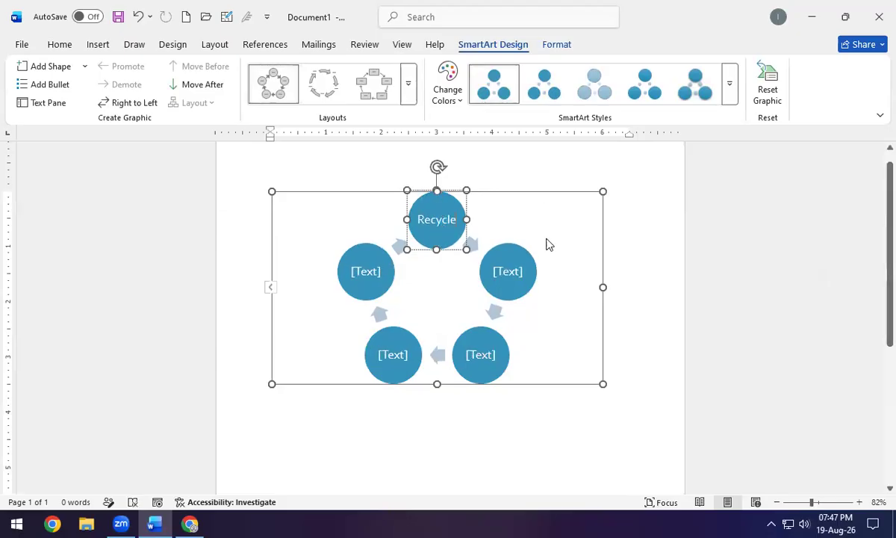
click(506, 273)
text(Reuse)
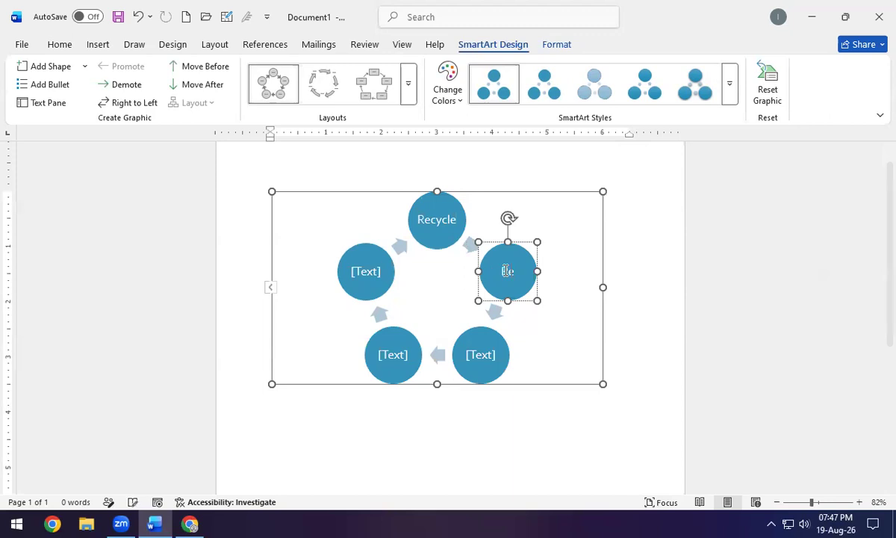
click(479, 356)
text(Reduce)
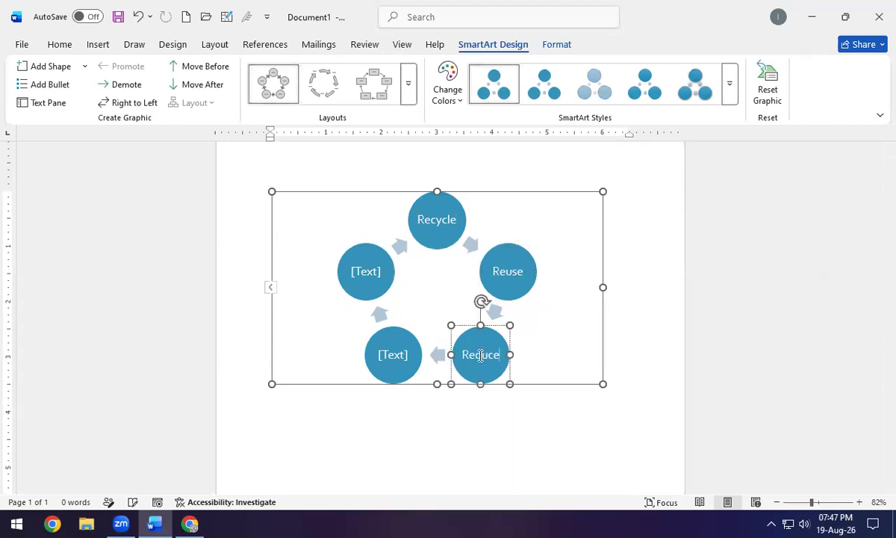
key(Escape)
click(385, 343)
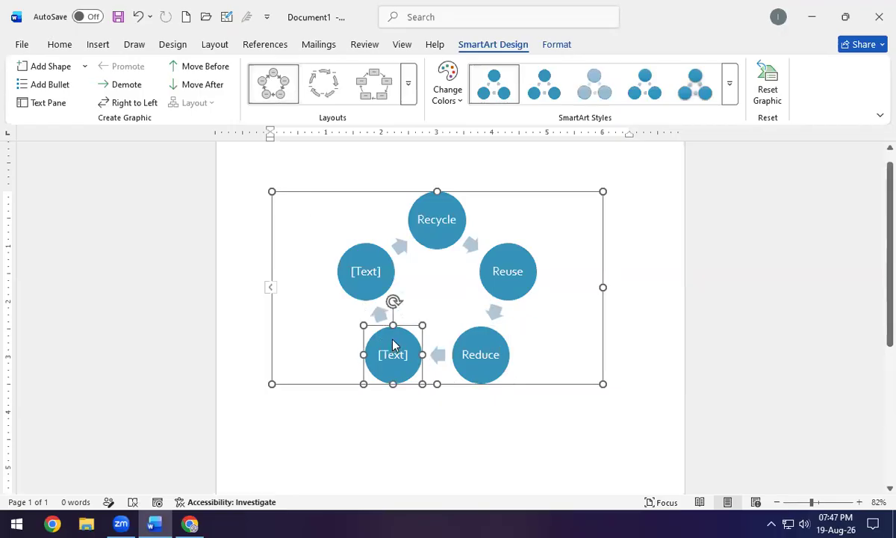
Delete the two empty [Text] circles from the cycle.
right_click(392, 340)
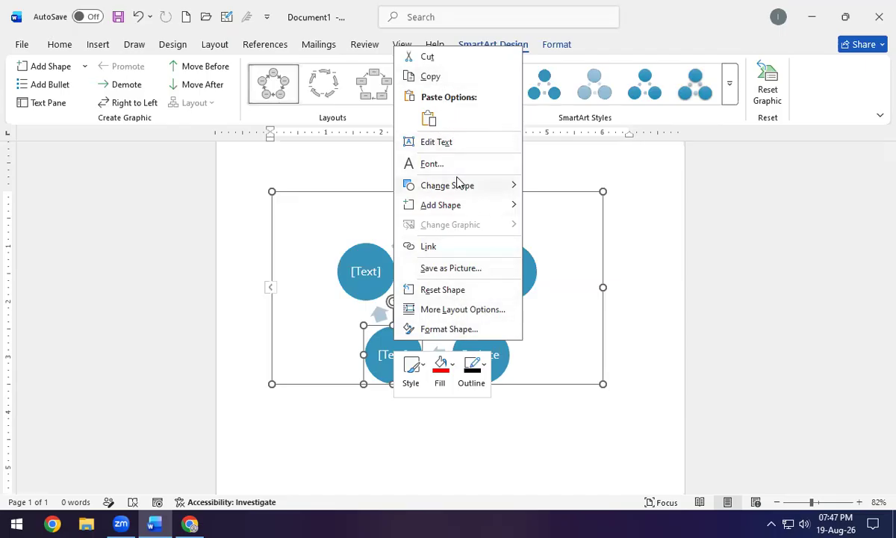
key(Escape)
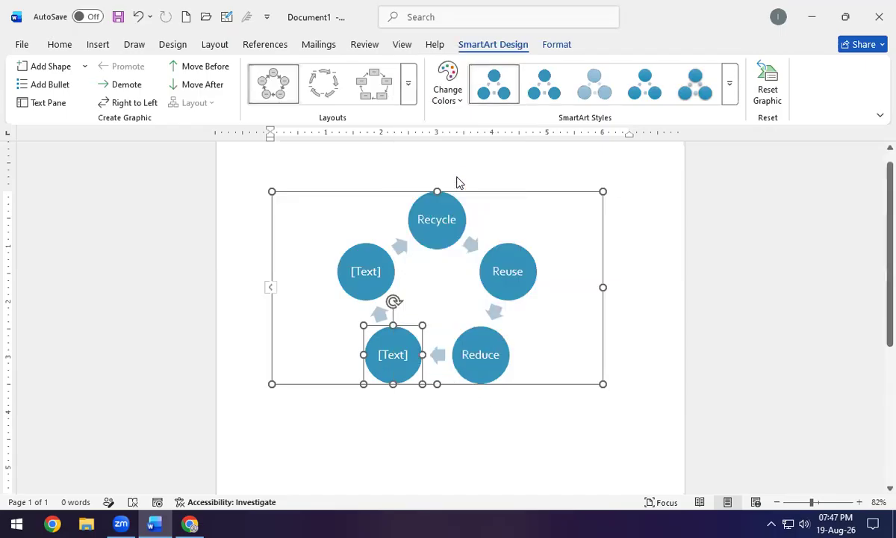
key(Delete)
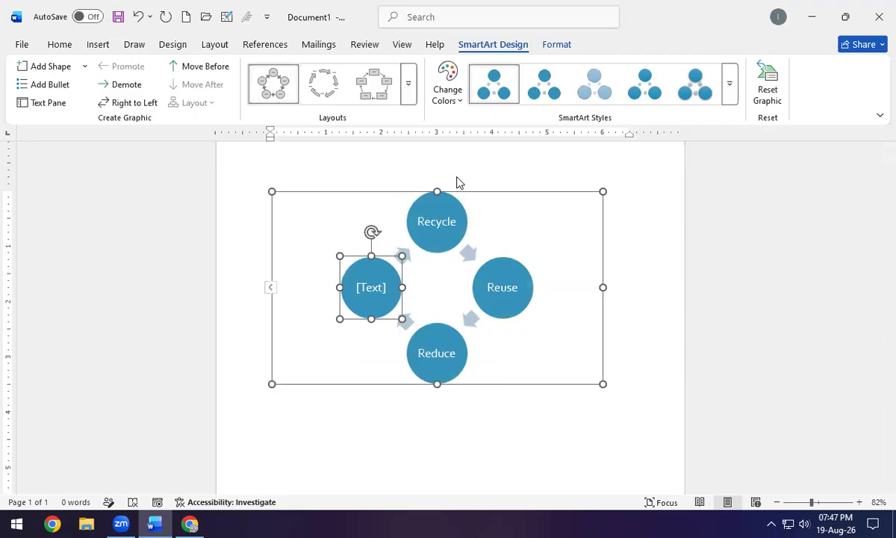
key(Delete)
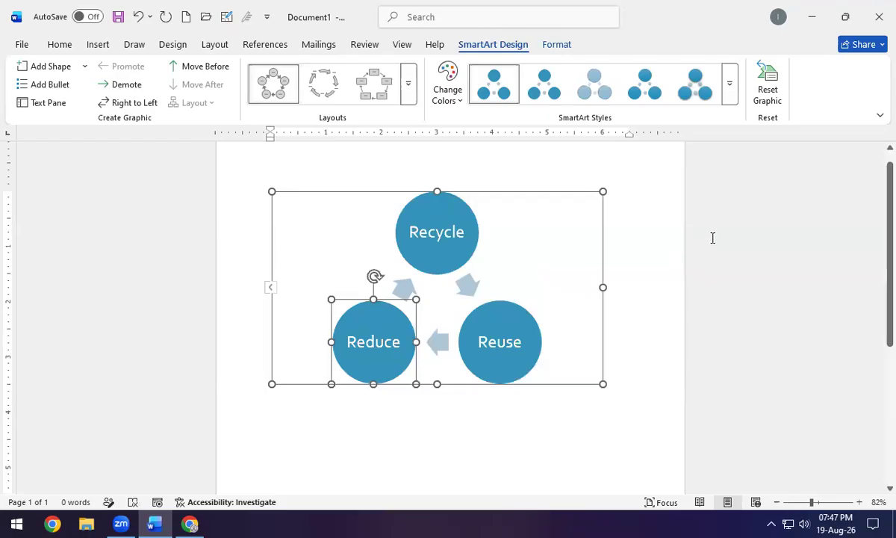
Add one new empty circle after the Reduce circle.
right_click(360, 321)
mouse_move(437, 191)
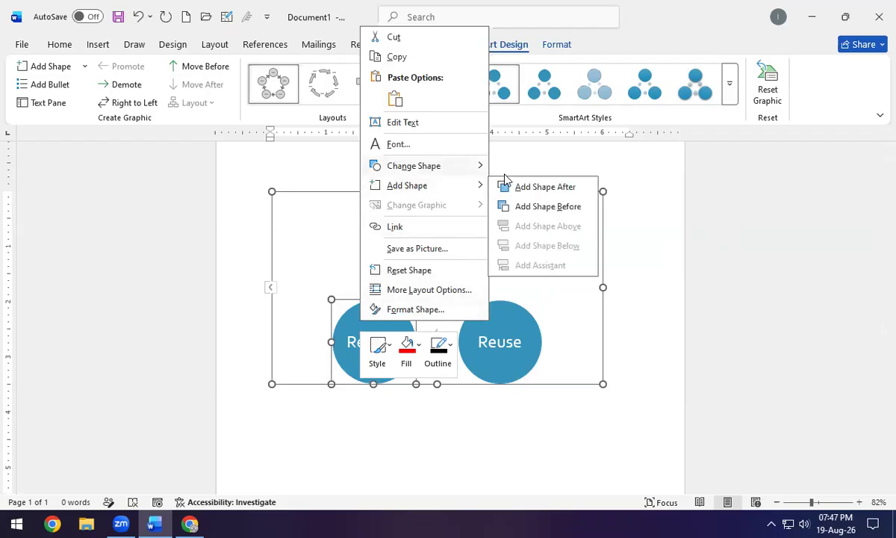
click(544, 188)
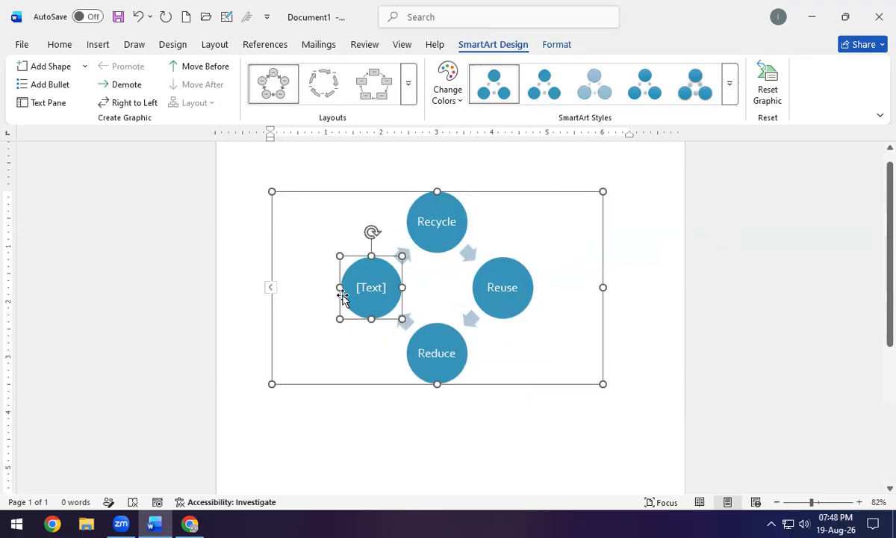
click(484, 193)
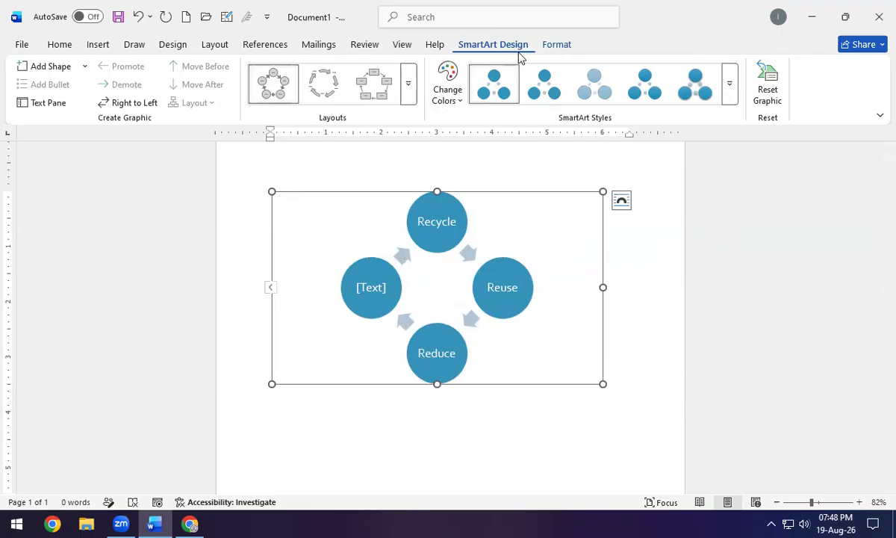
Switch the diagram to the Multidirectional Cycle layout, leaving its colours unchanged.
click(408, 93)
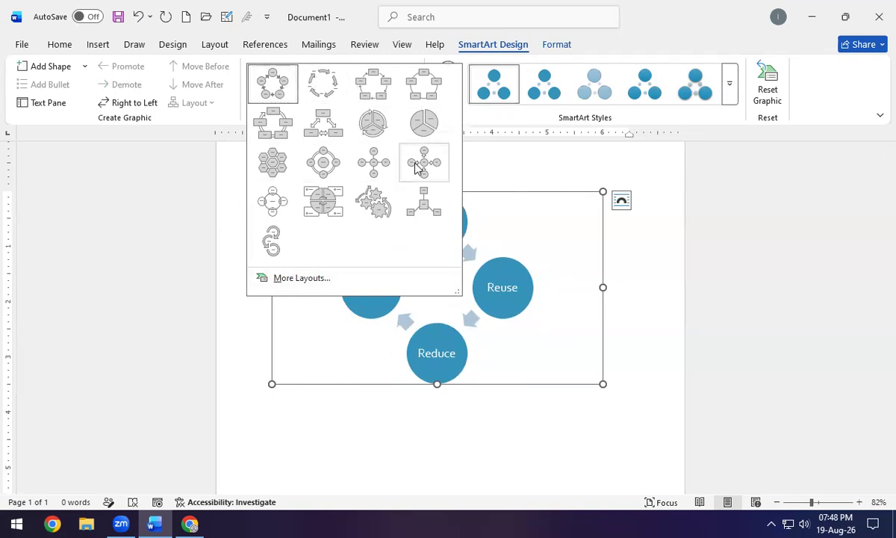
click(329, 127)
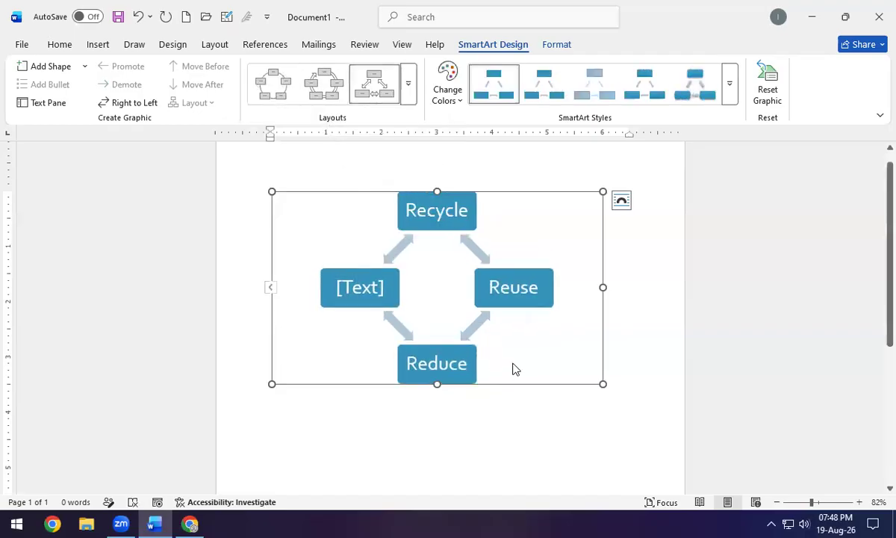
click(440, 98)
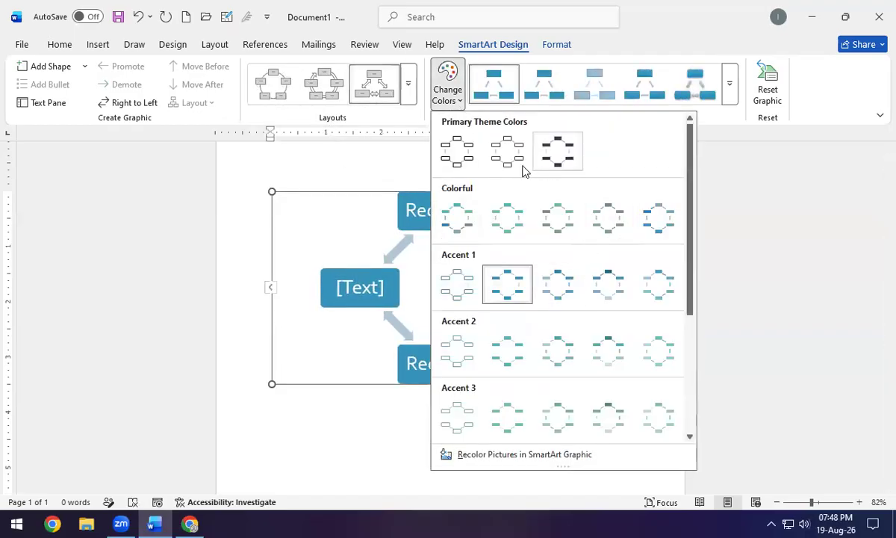
scroll(518, 365, down, 3)
click(493, 420)
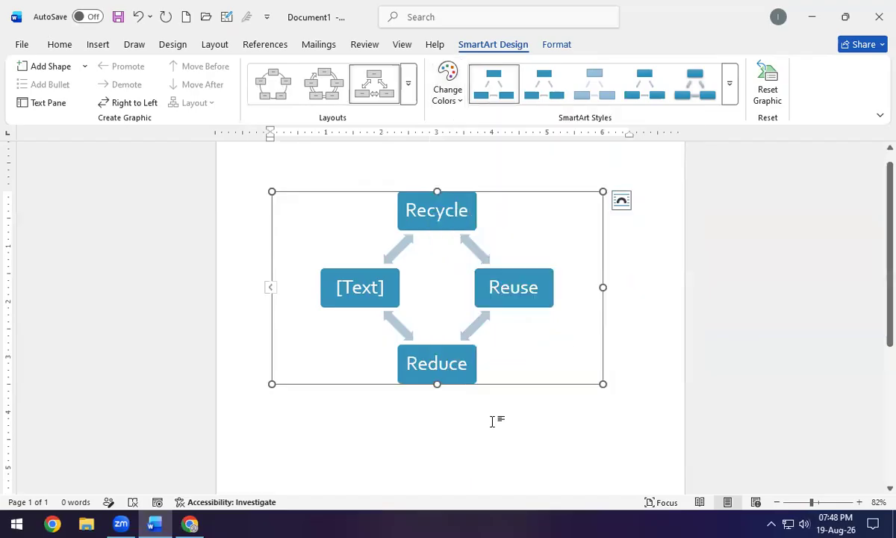
Apply a tilted 3-D block style from the SmartArt Styles gallery.
click(731, 90)
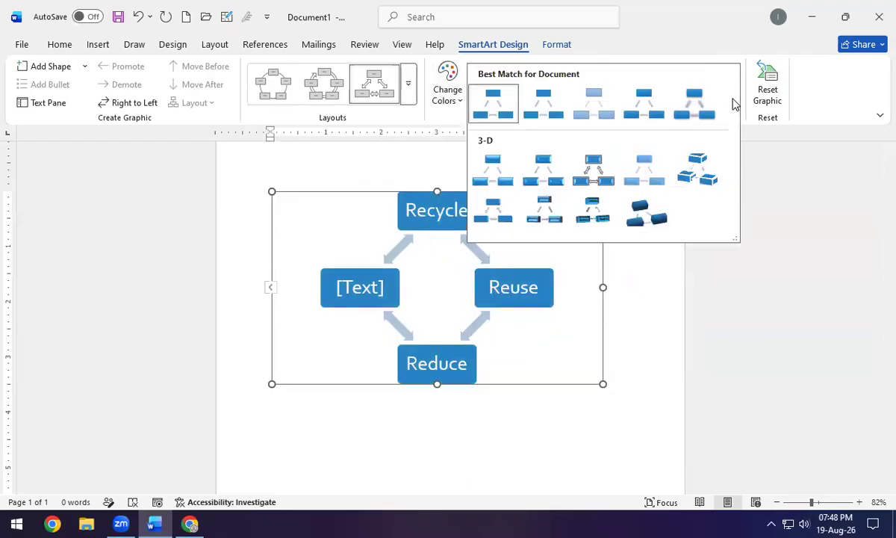
click(581, 217)
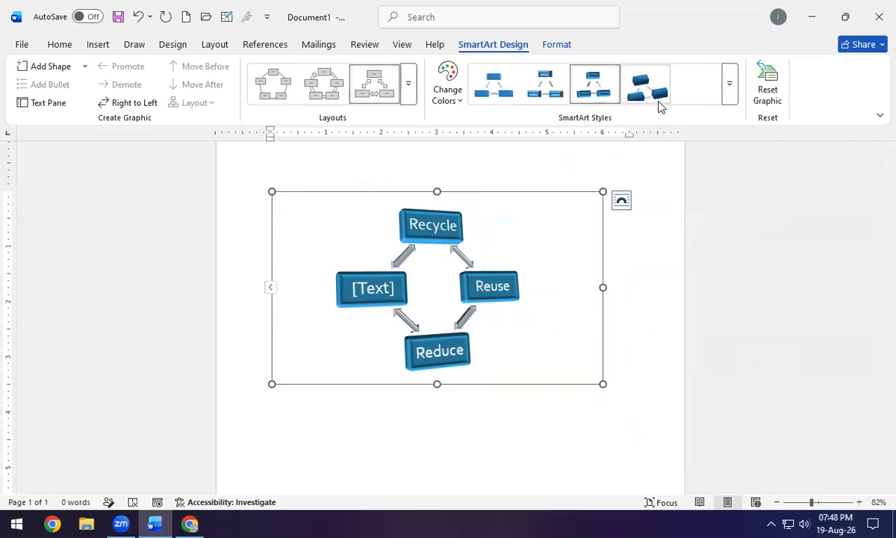
click(659, 103)
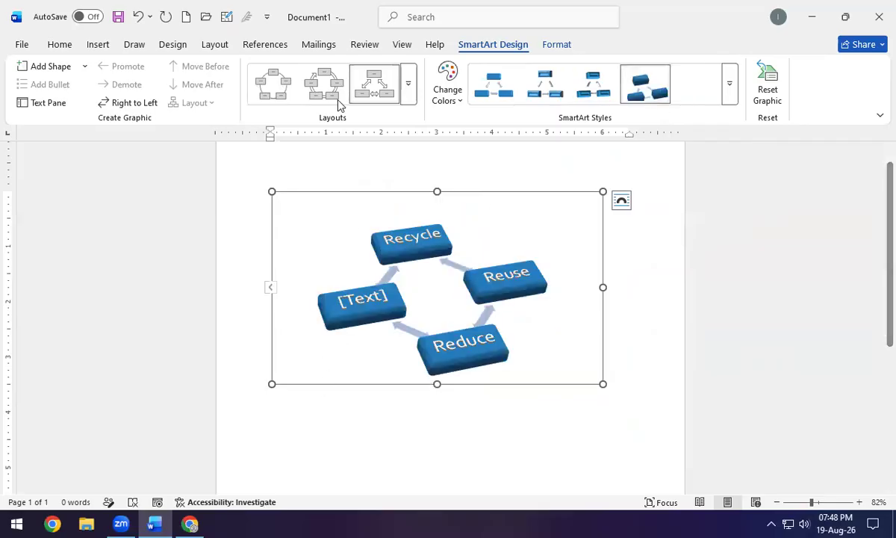
Browse the SmartArt categories from List to Matrix without inserting, then delete the 3-D cycle diagram.
click(107, 47)
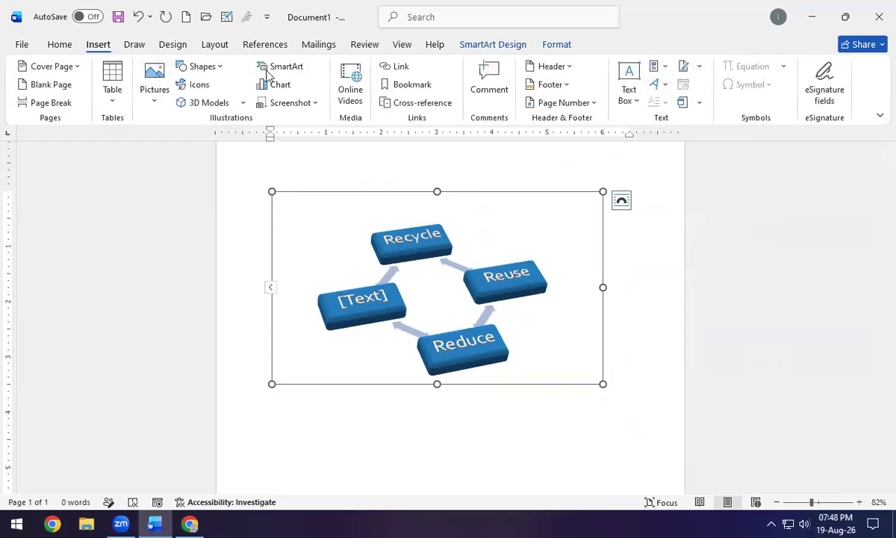
click(260, 69)
click(252, 177)
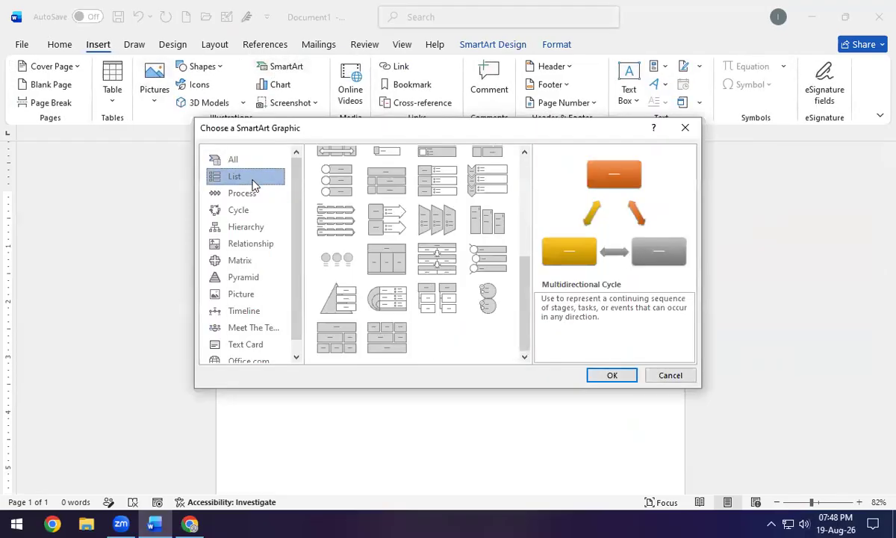
click(254, 193)
click(257, 211)
click(262, 225)
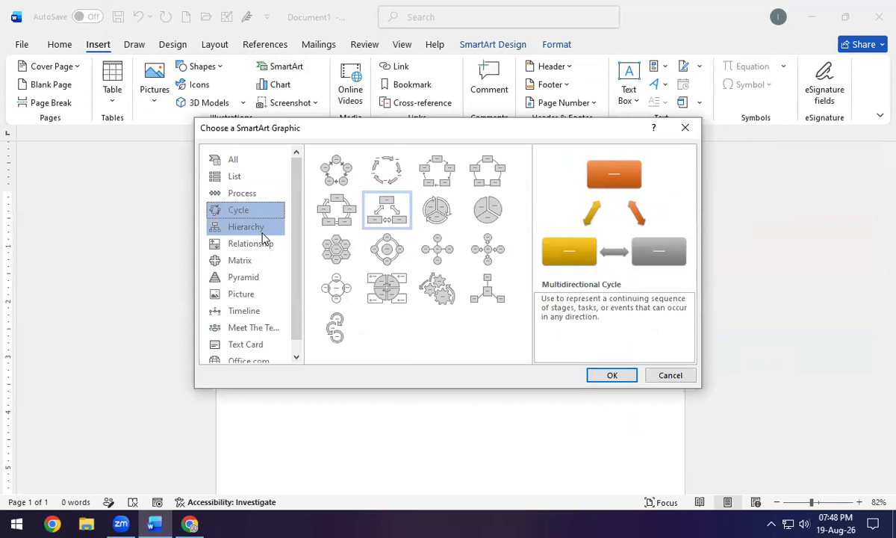
click(263, 252)
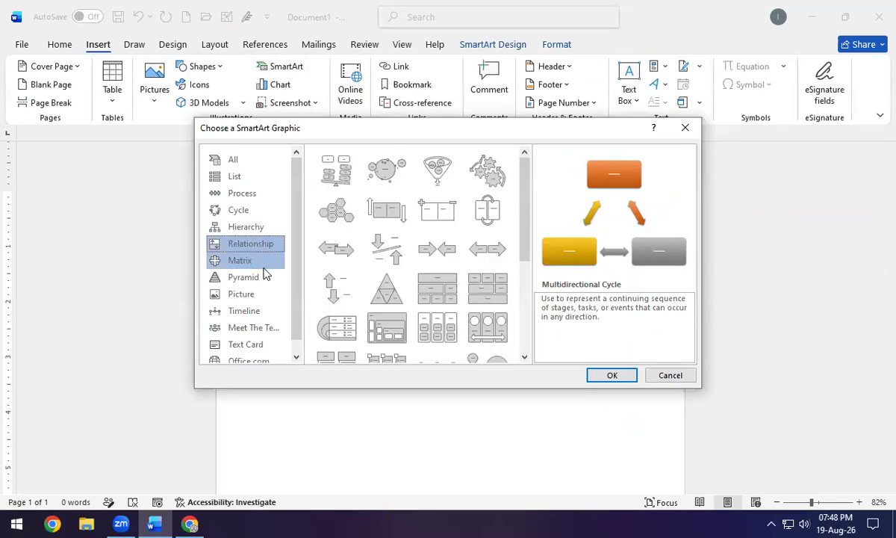
click(262, 260)
scroll(262, 312, down, 1)
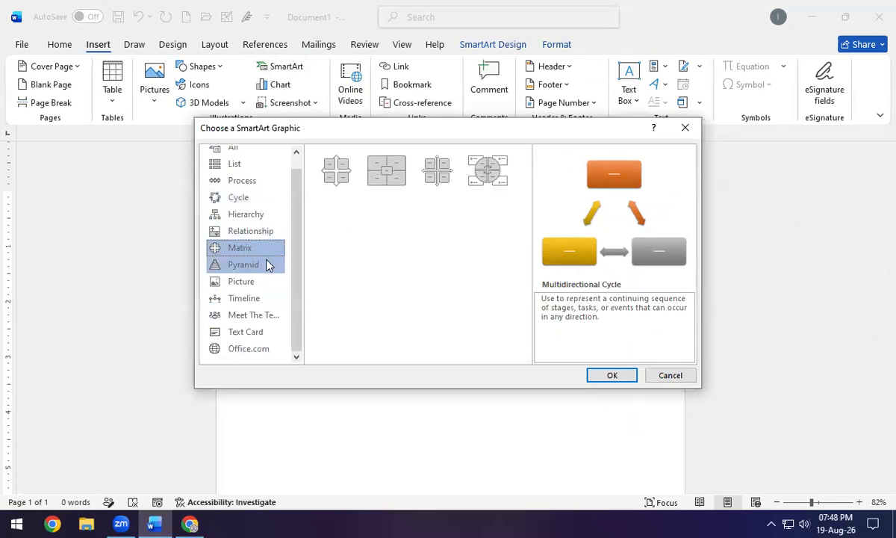
click(686, 377)
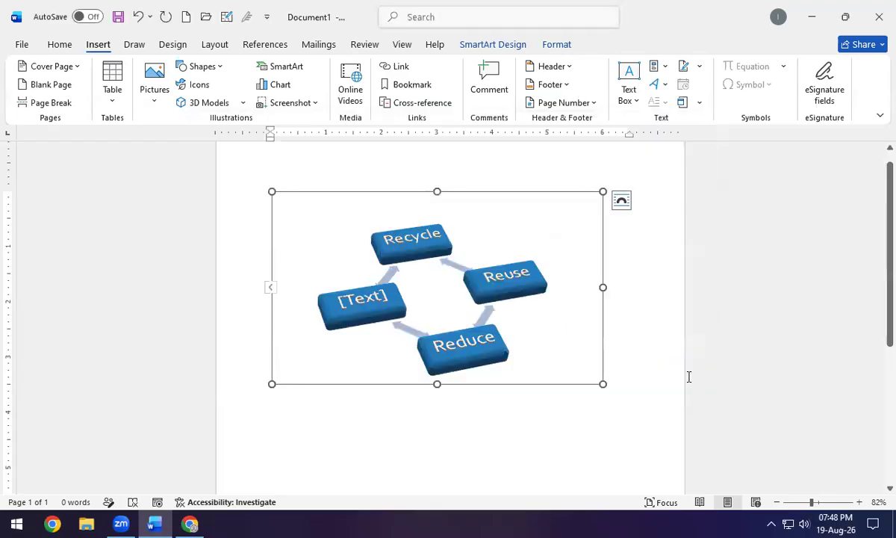
key(Delete)
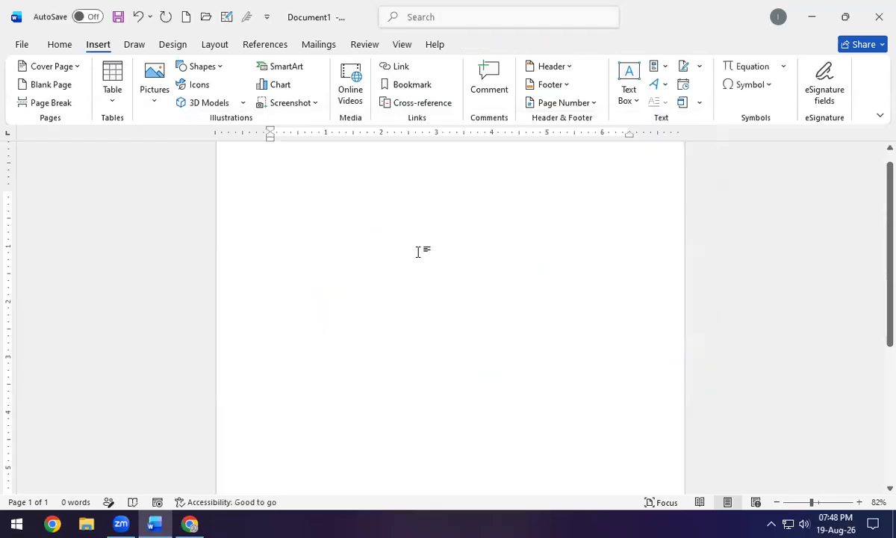
click(283, 85)
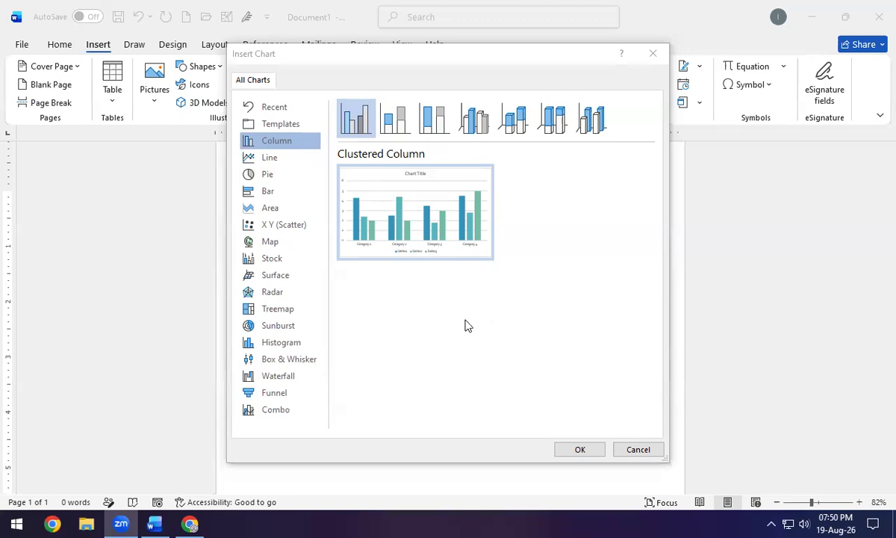
Insert a Clustered Column chart, then move its data sheet up and enlarge it to show all categories.
click(291, 171)
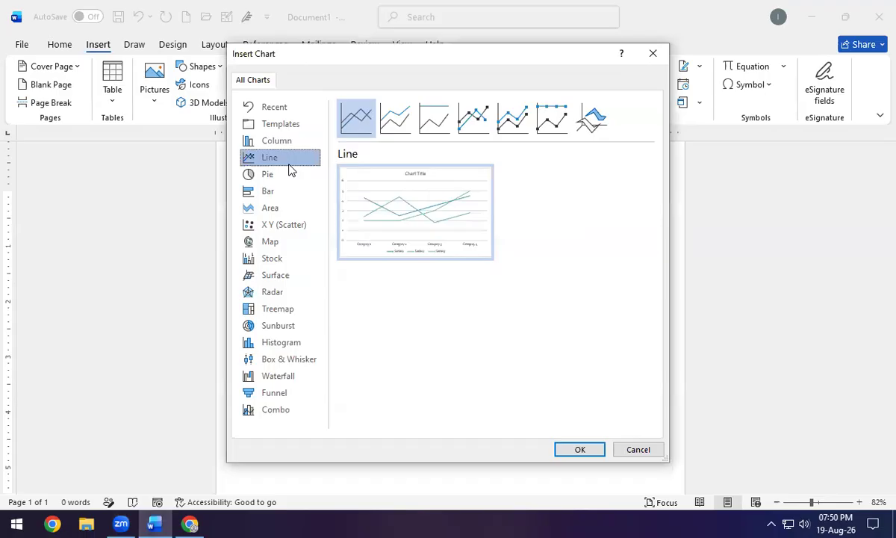
click(291, 175)
click(292, 195)
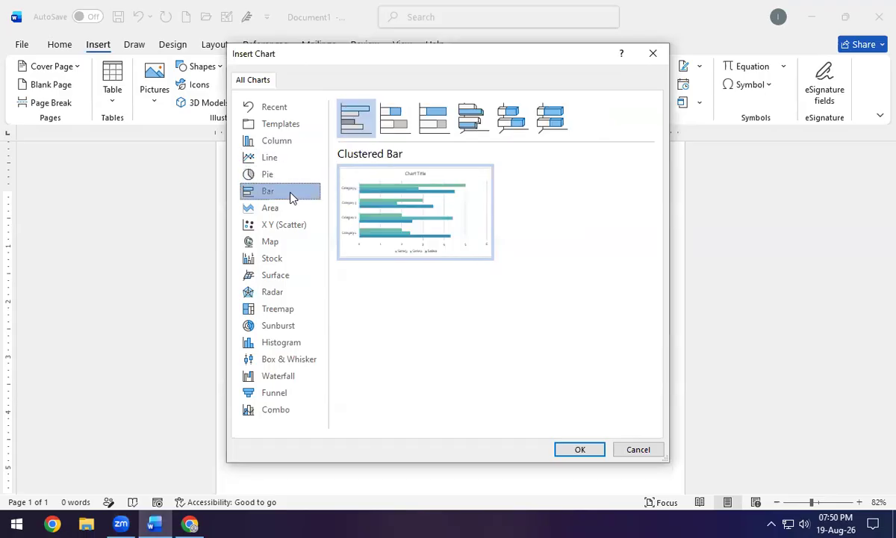
click(292, 208)
click(288, 244)
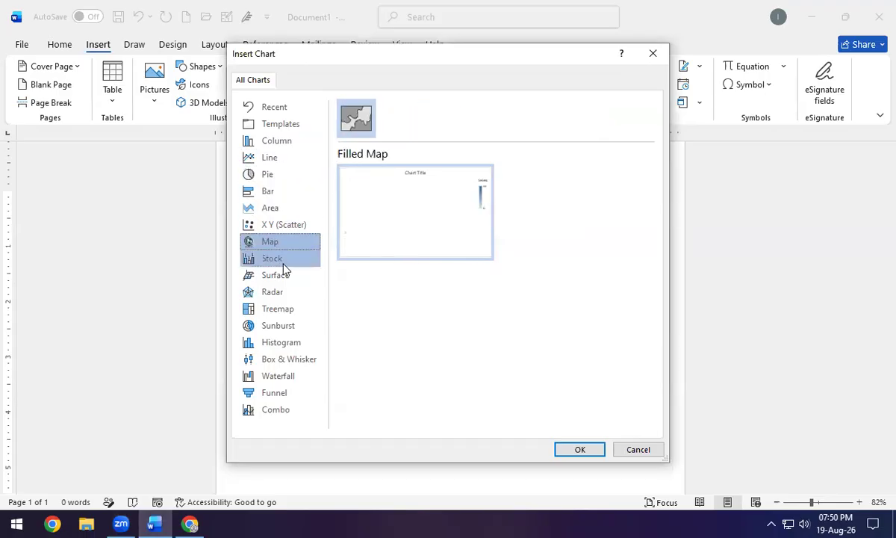
click(284, 269)
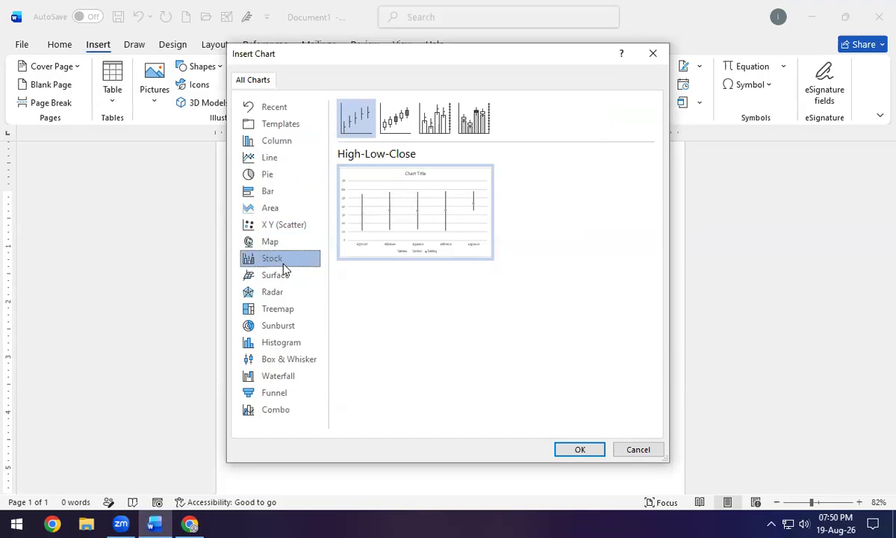
click(287, 142)
mouse_move(470, 246)
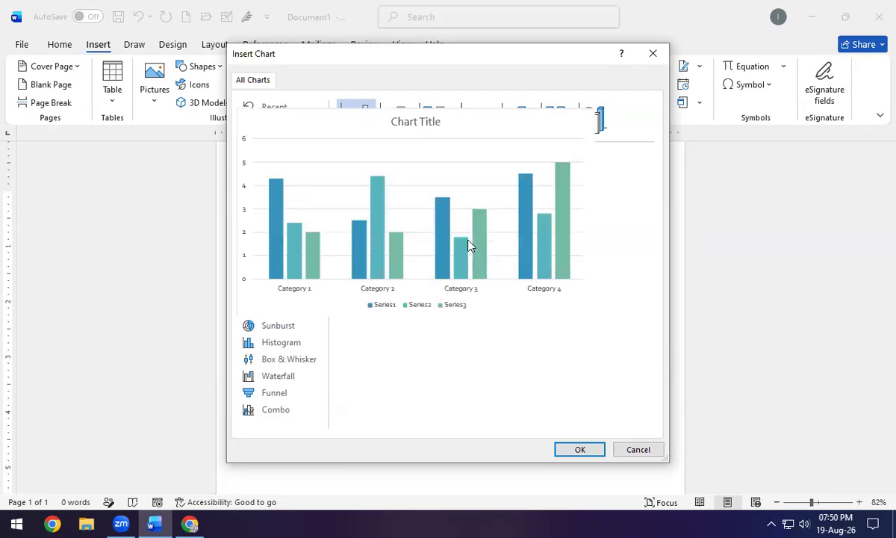
click(579, 449)
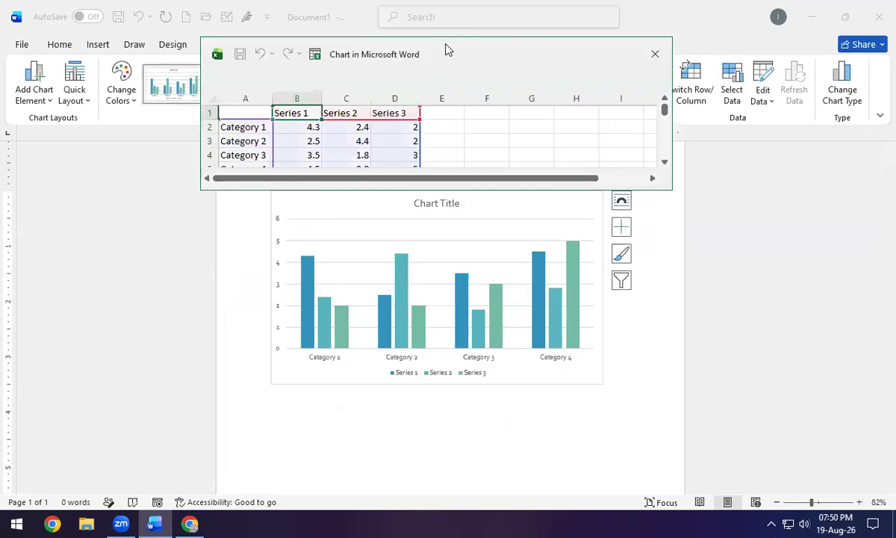
drag(448, 50, 353, 14)
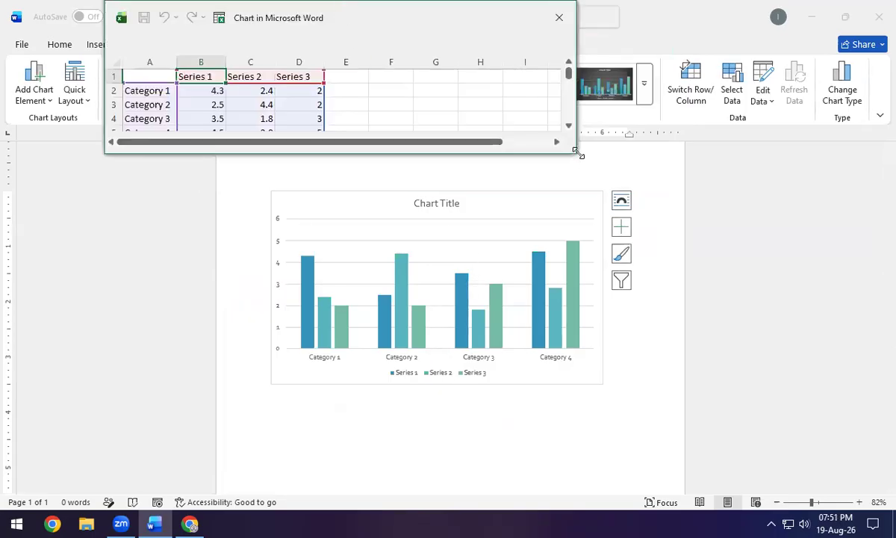
drag(579, 153, 609, 176)
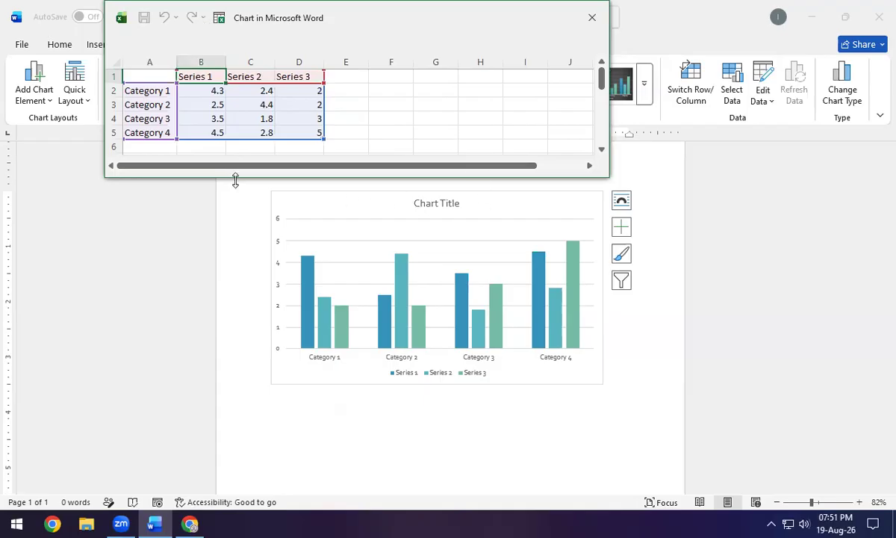
Rename the first three series headings to English, Urdu and Islamiat.
double_click(216, 76)
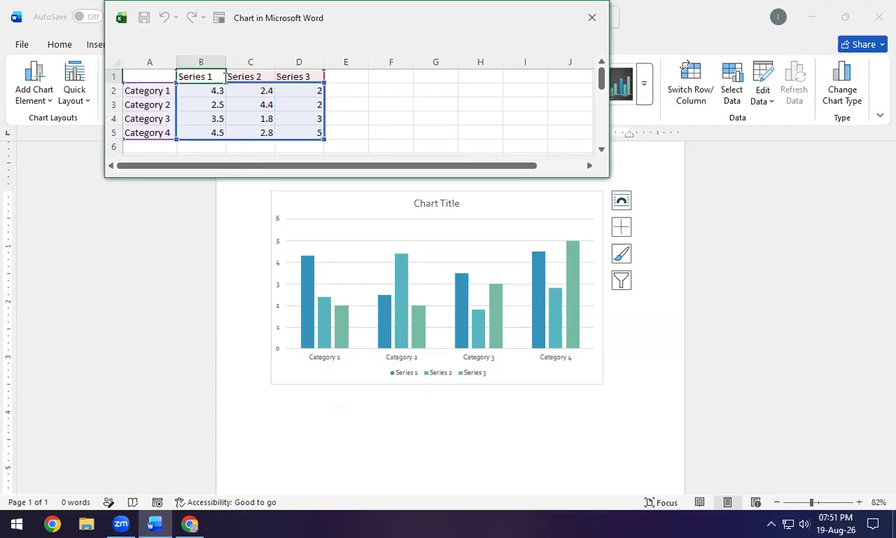
key(BackSpace)
key(BackSpace)
key(BackSpace)
key(BackSpace)
key(BackSpace)
key(BackSpace)
key(BackSpace)
key(BackSpace)
text(English)
key(Return)
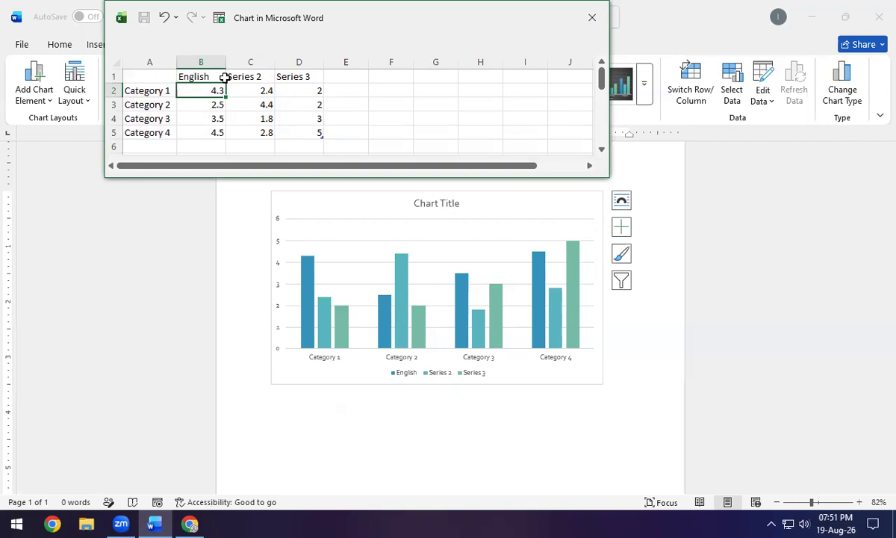
click(223, 77)
click(228, 80)
text(Urud)
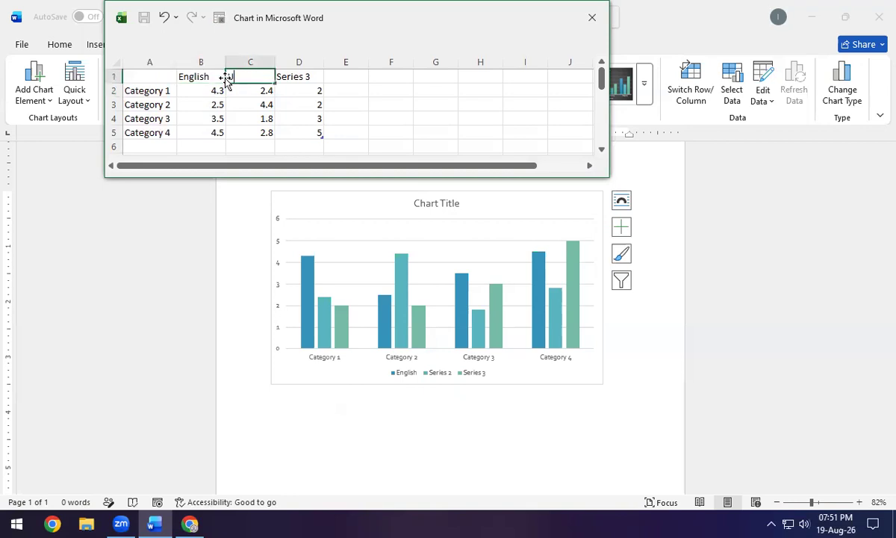
key(BackSpace)
key(BackSpace)
text(d)
key(Tab)
text(Islamiat)
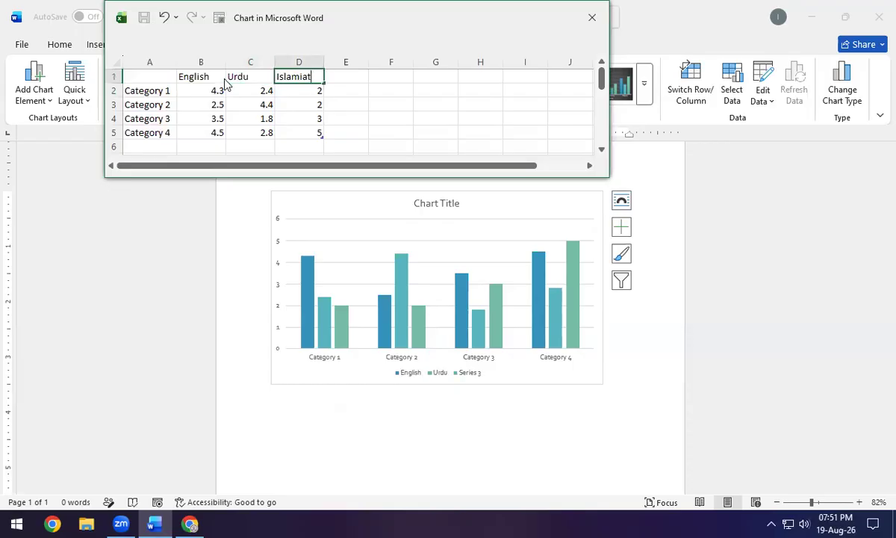
key(Tab)
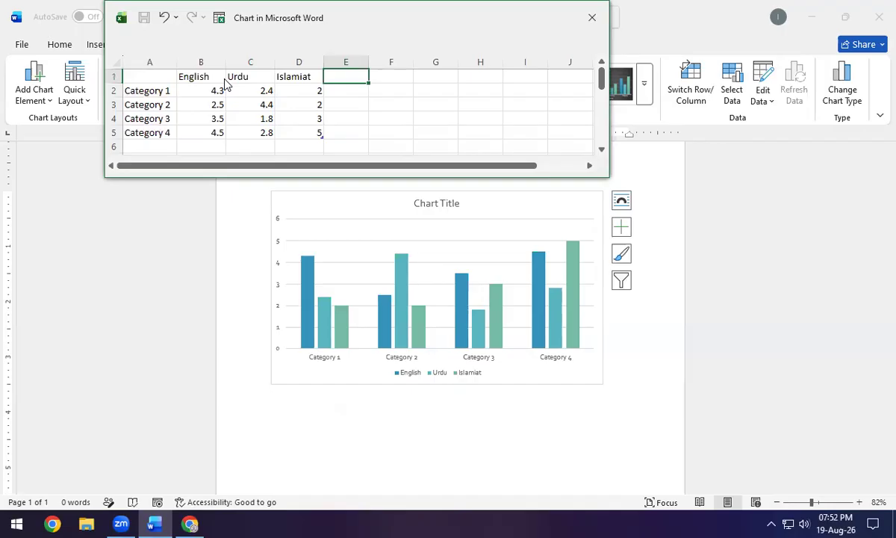
Add a fourth Computer series with the value 2 for every category.
text(Computer)
key(Return)
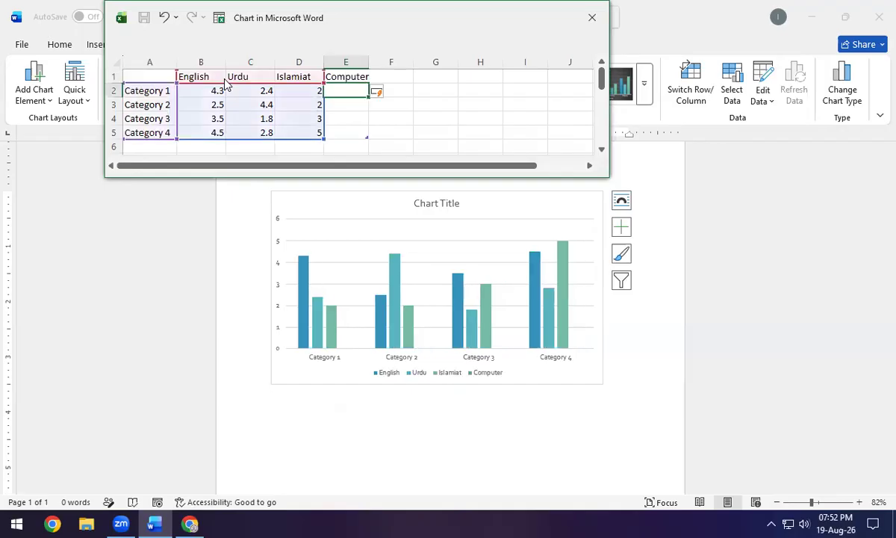
text(2)
key(Return)
text(2)
key(Return)
text(2)
key(Return)
text(2)
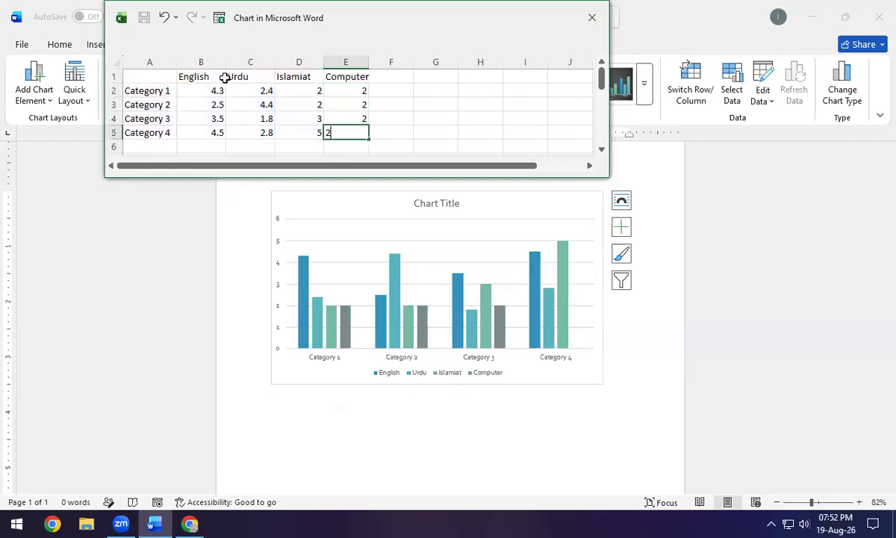
key(Return)
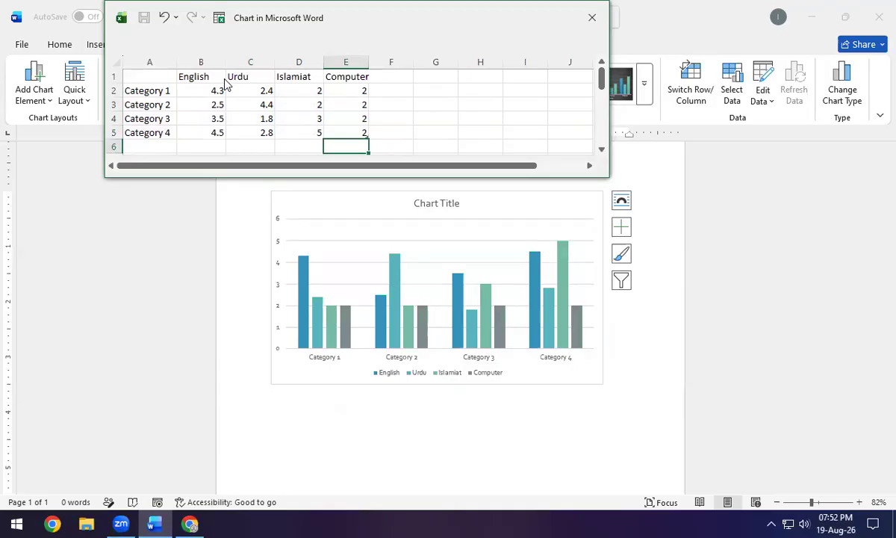
key(Up)
key(Up)
key(Up)
key(Up)
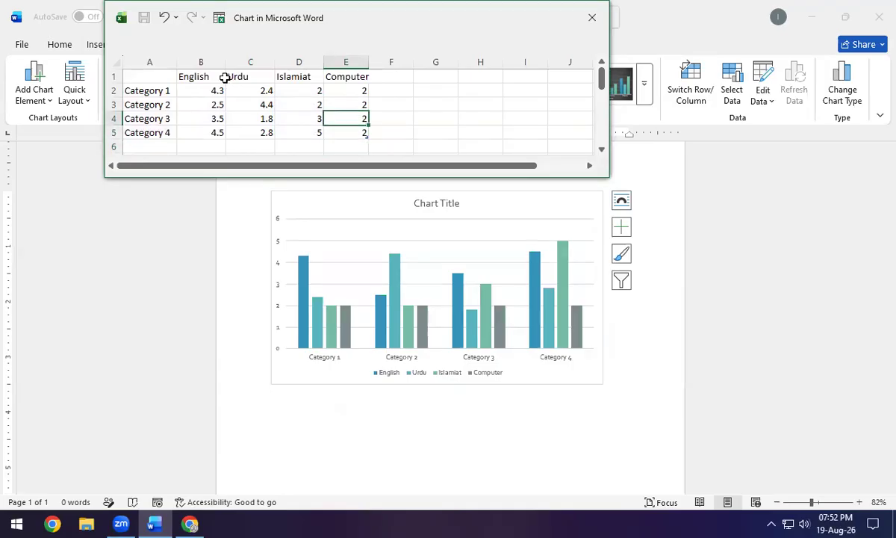
key(Left)
key(Left)
key(Left)
key(Left)
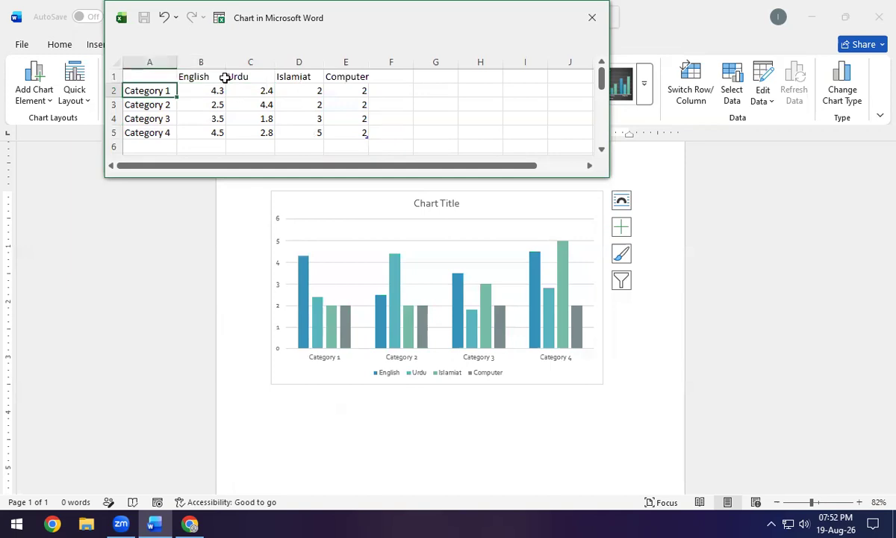
Enter the four student names as the category labels in A2:A5.
text(Abdullah)
key(Return)
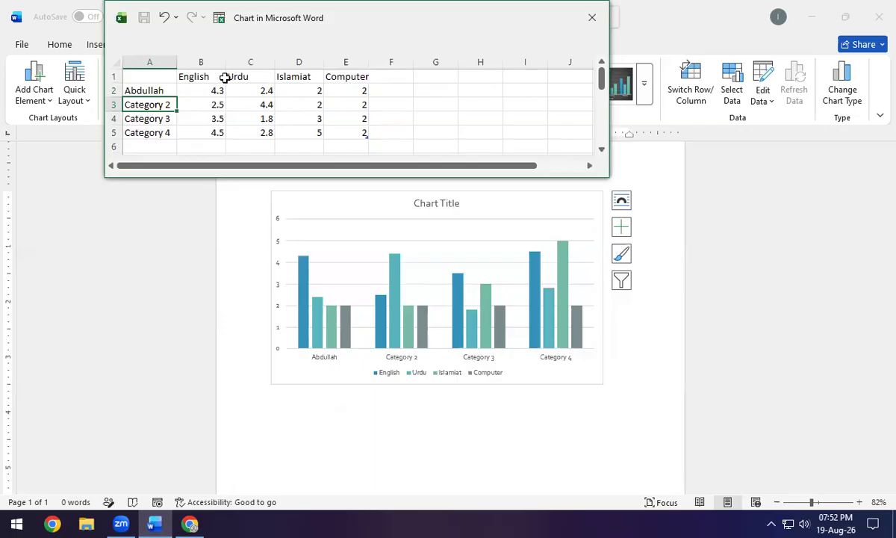
text(Hasnain)
key(Return)
text(Hassan)
key(Return)
text(Nabeel)
key(Up)
key(Up)
key(Up)
Enter the English marks 66, 89, 87 and 65.
key(Right)
text(6)
key(Return)
text(89)
key(Return)
text(87)
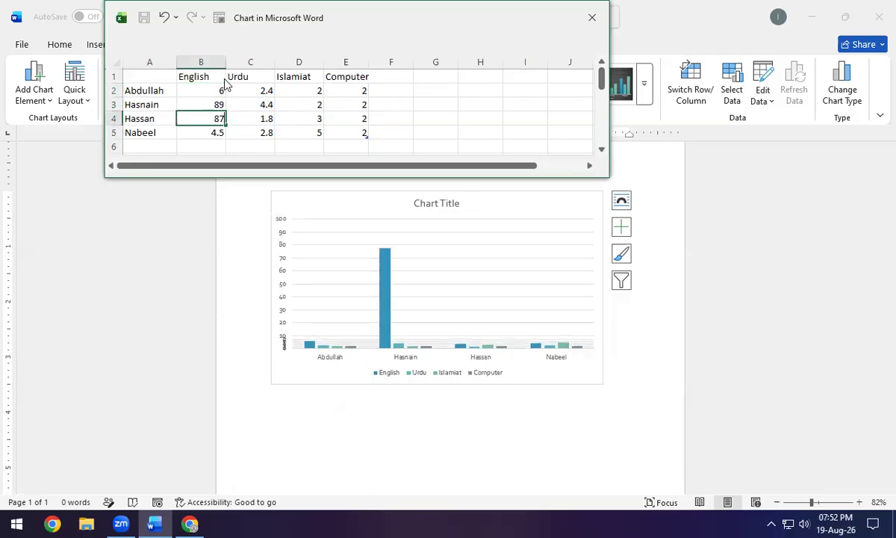
key(Return)
text(65)
key(Return)
key(Up)
key(Up)
key(Up)
key(Up)
text(66)
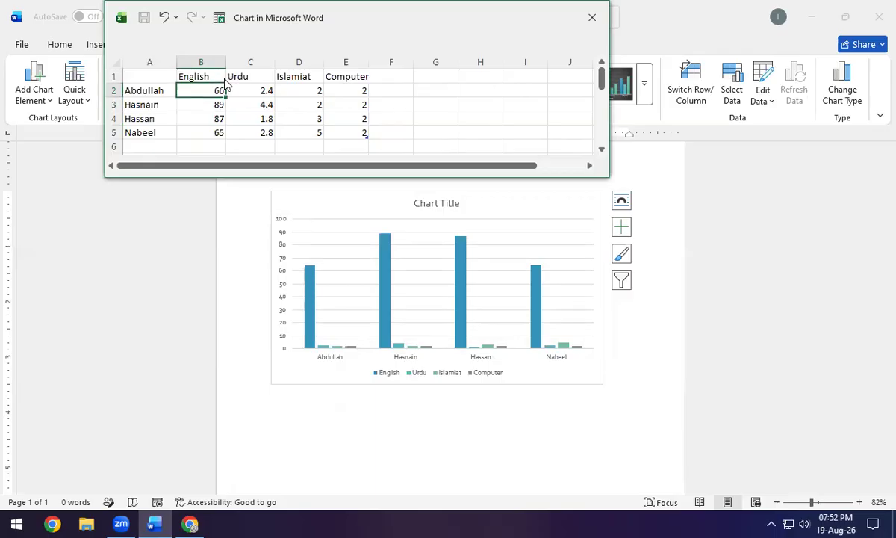
key(Tab)
Enter the Urdu marks 56, 76, 45 and 78.
text(56)
key(Return)
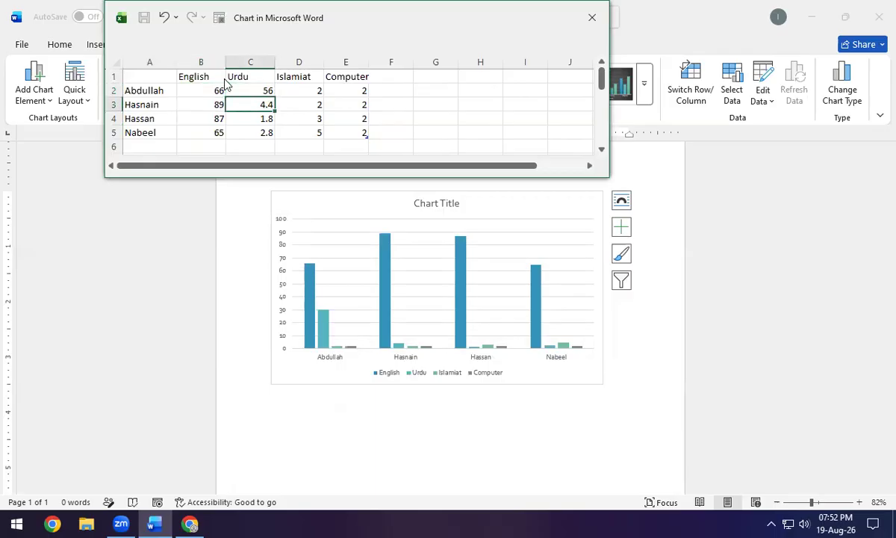
text(76)
key(Return)
text(45)
key(Return)
text(78)
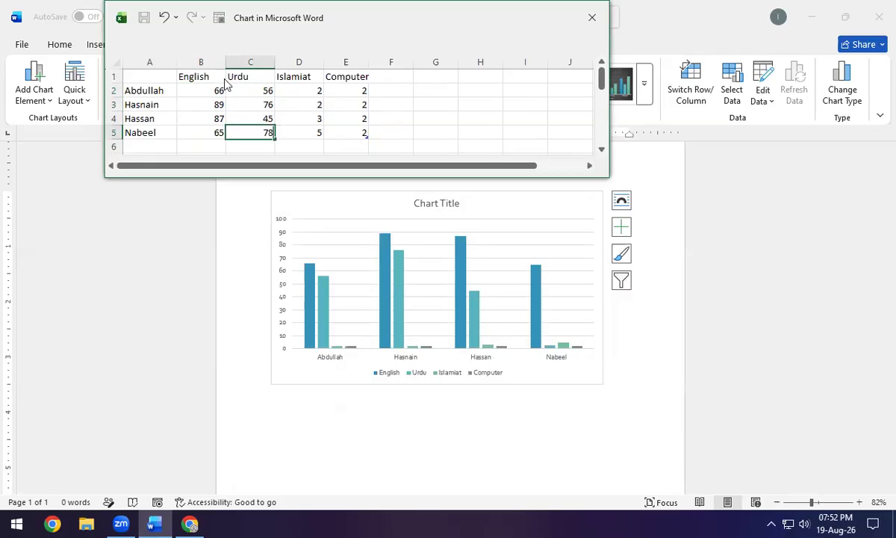
key(Up)
key(Up)
key(Up)
Enter the Islamiat marks 77, 66, 45 and 34, fixing the mistyped 455.
key(Right)
text(77)
key(Return)
text(66)
key(Return)
text(455)
key(Return)
key(Up)
text(45)
key(Return)
text(34)
key(Return)
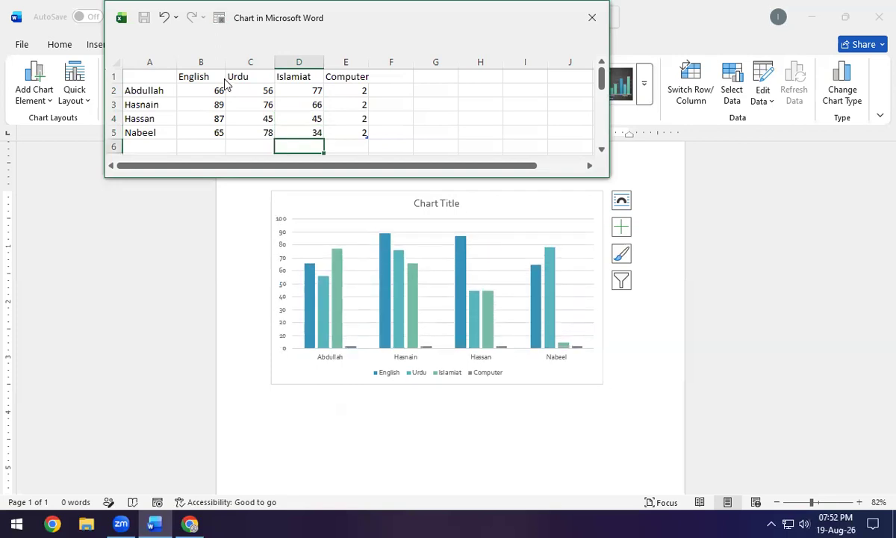
key(Up)
key(Up)
key(Up)
key(Up)
Enter the Computer marks 22, 34, 65 and 76.
key(Right)
text(22)
key(Return)
text(34)
key(Return)
text(65)
key(Return)
text(76)
key(Return)
Clear the stray 87 and 98 entries and trim the chart data range to row 5.
text(87)
key(Return)
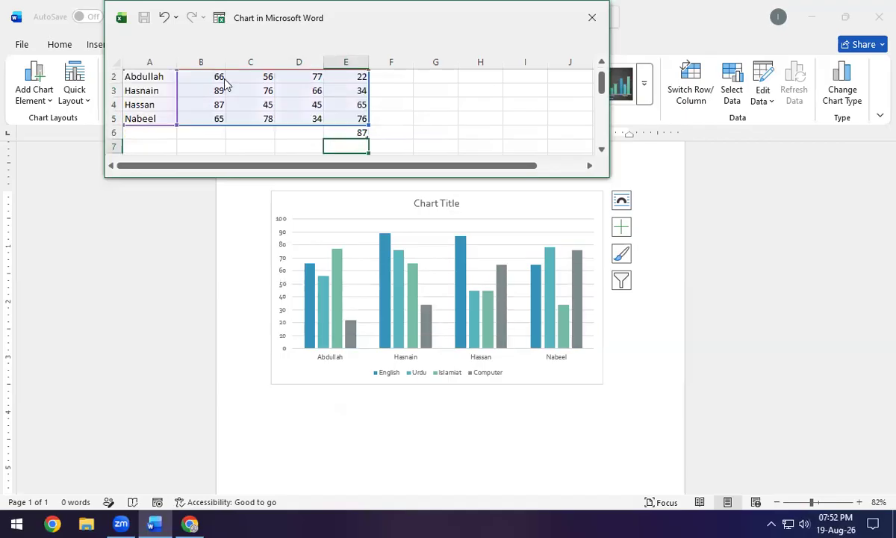
text(98)
key(Return)
key(Up)
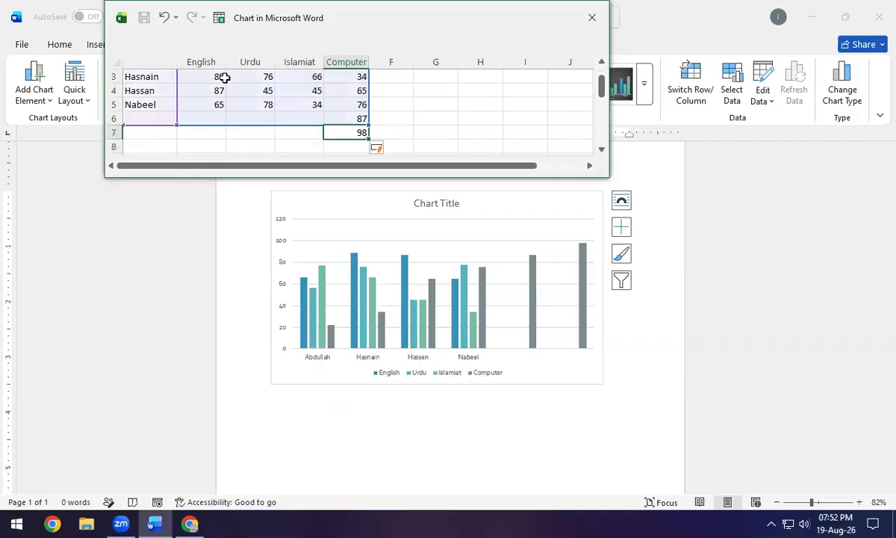
key(Delete)
scroll(295, 127, up, 1)
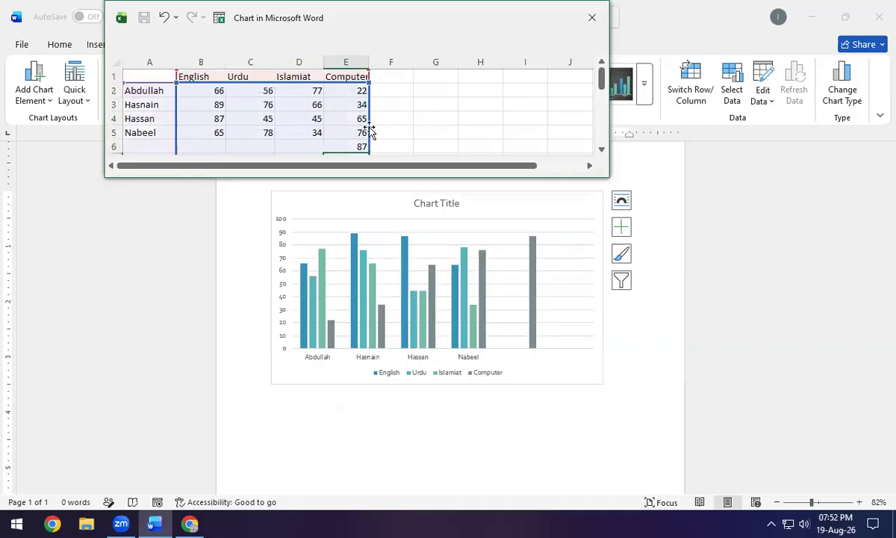
scroll(368, 134, down, 1)
drag(369, 118, 369, 105)
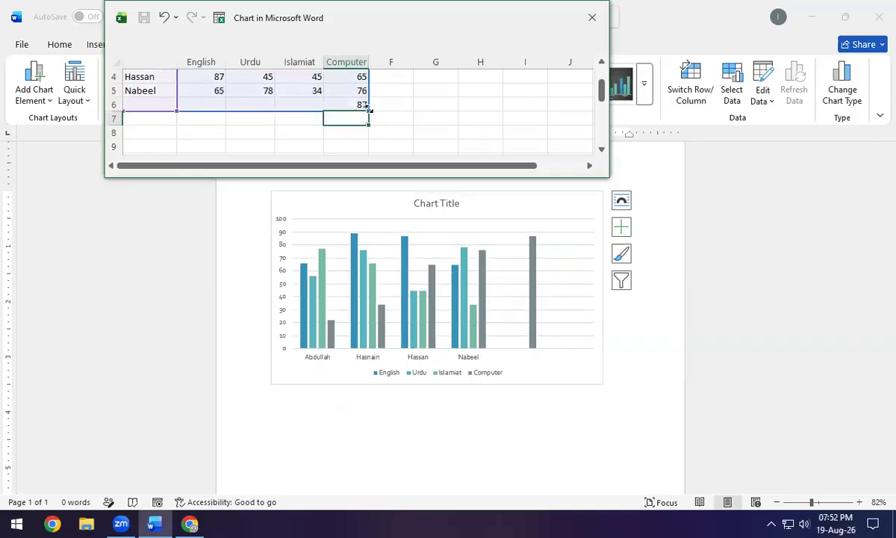
click(391, 105)
scroll(392, 106, up, 1)
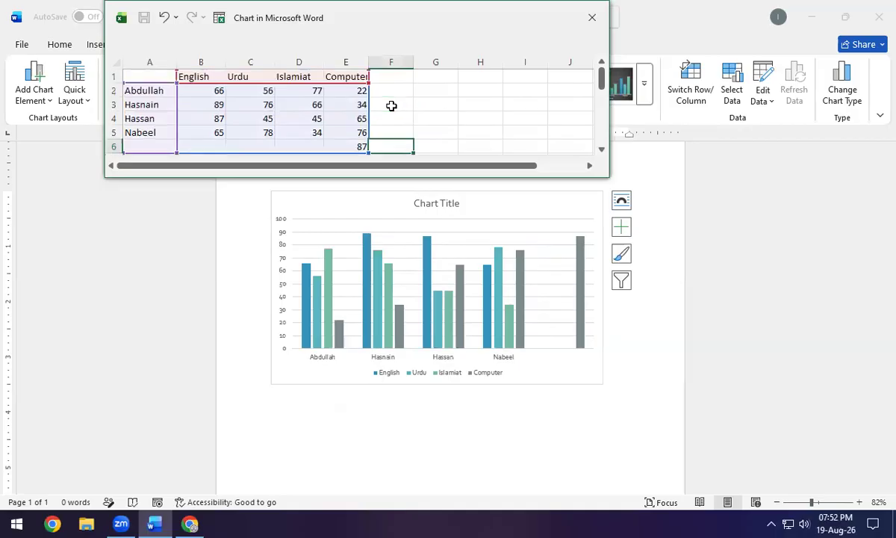
click(345, 145)
key(Delete)
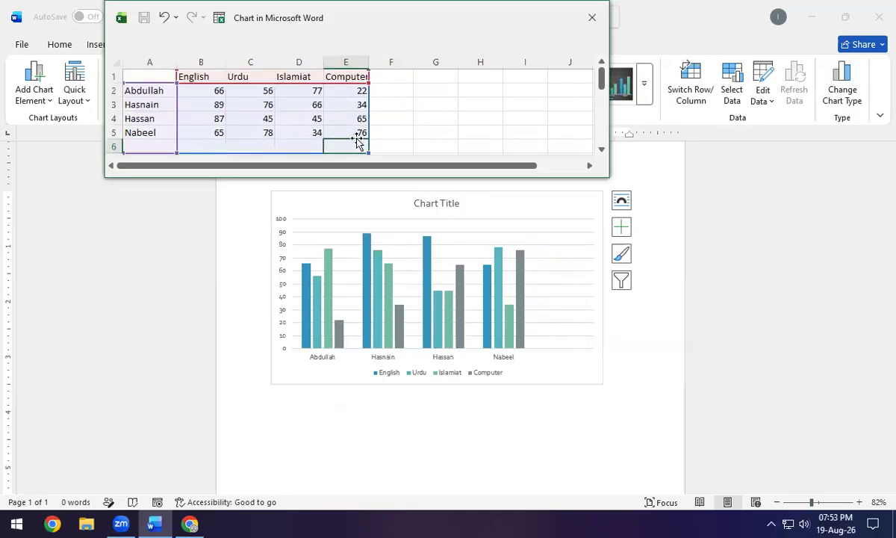
drag(369, 147, 369, 134)
Close the chart data sheet, leaving the four-subject marks column chart.
click(390, 131)
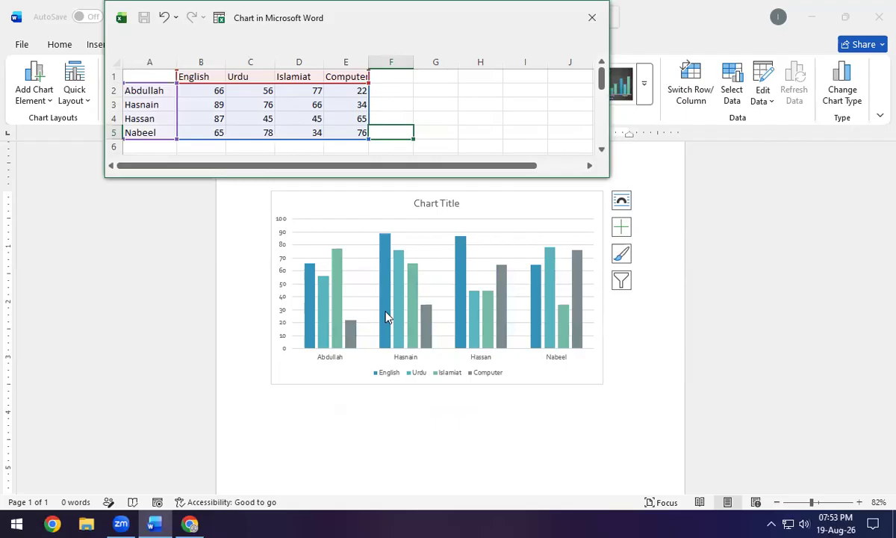
drag(364, 16, 313, 42)
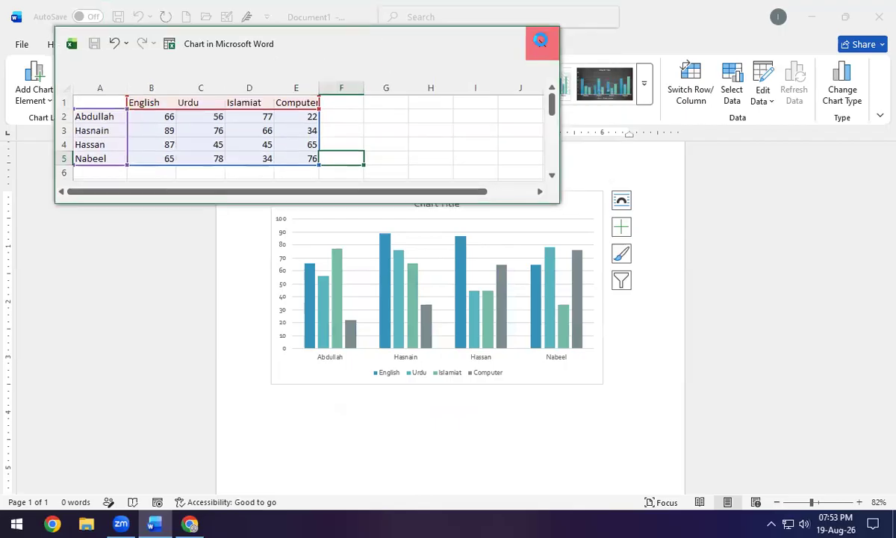
click(541, 41)
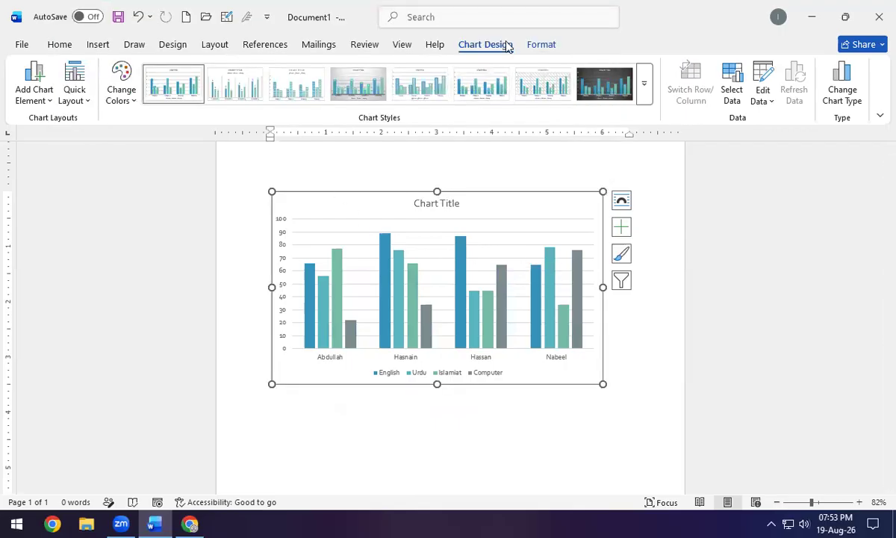
Try the grey gradient style, then settle on the dark chart style with bar value labels.
click(115, 101)
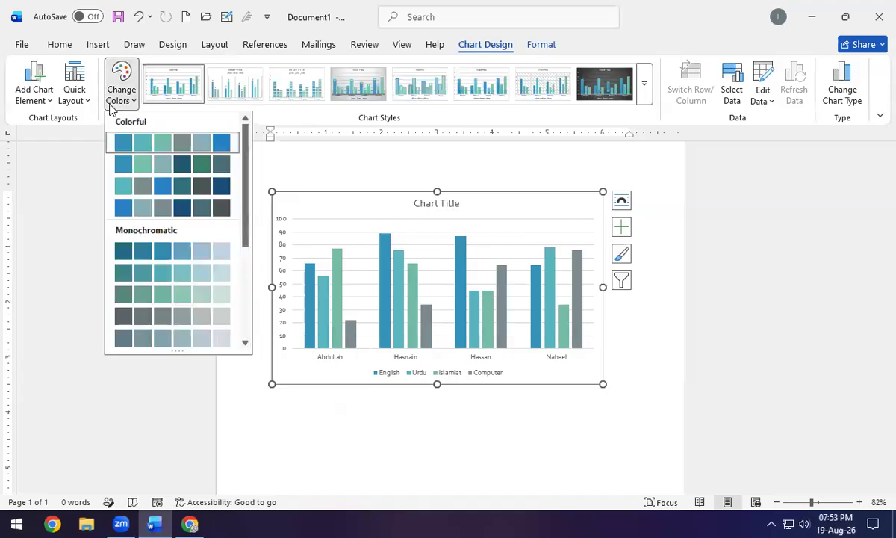
click(644, 84)
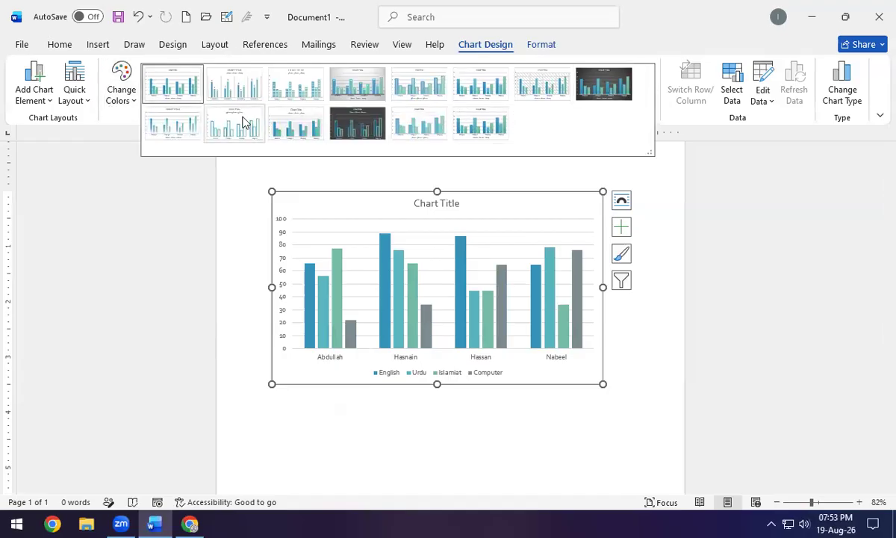
click(365, 98)
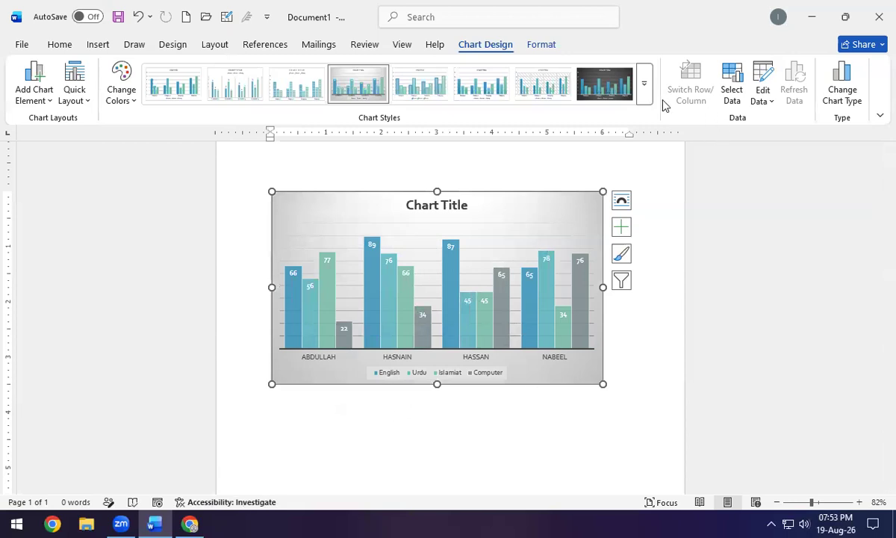
click(598, 85)
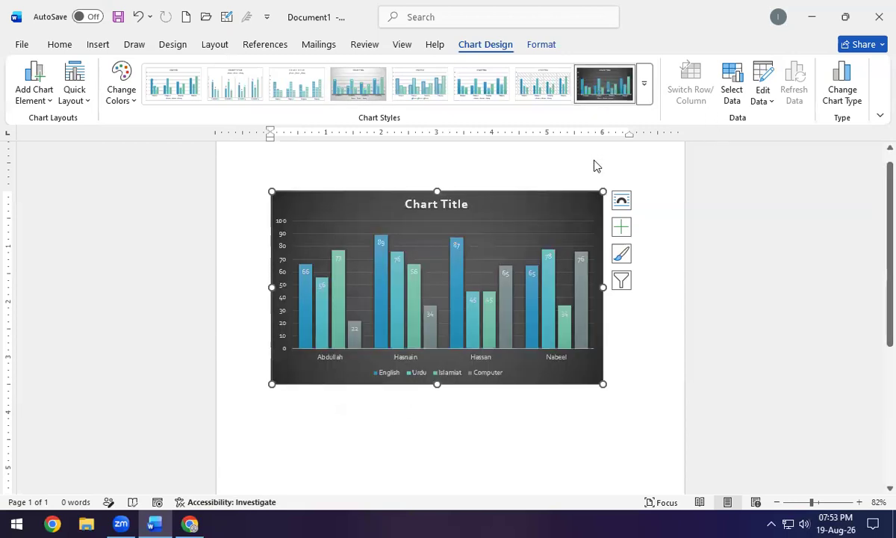
click(596, 157)
click(573, 208)
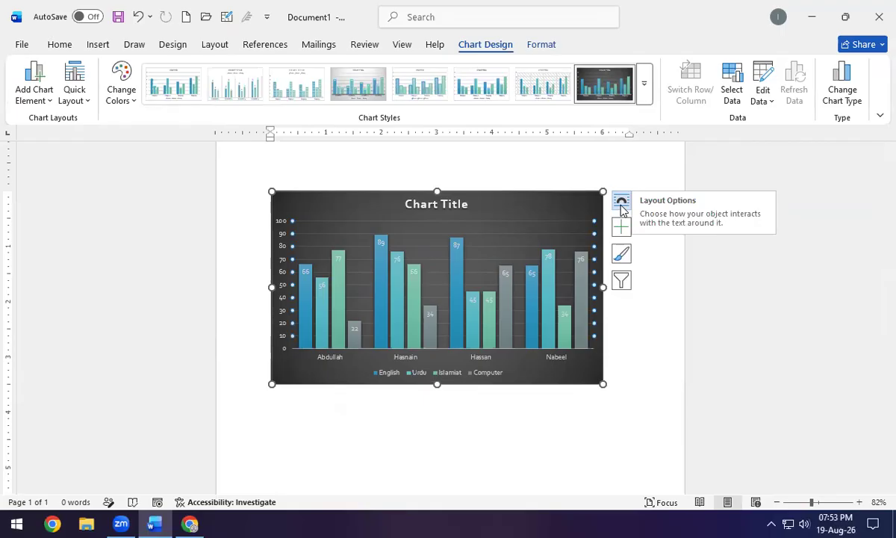
Add axis titles, retitle the vertical axis Marks, and drag the chart larger.
click(624, 229)
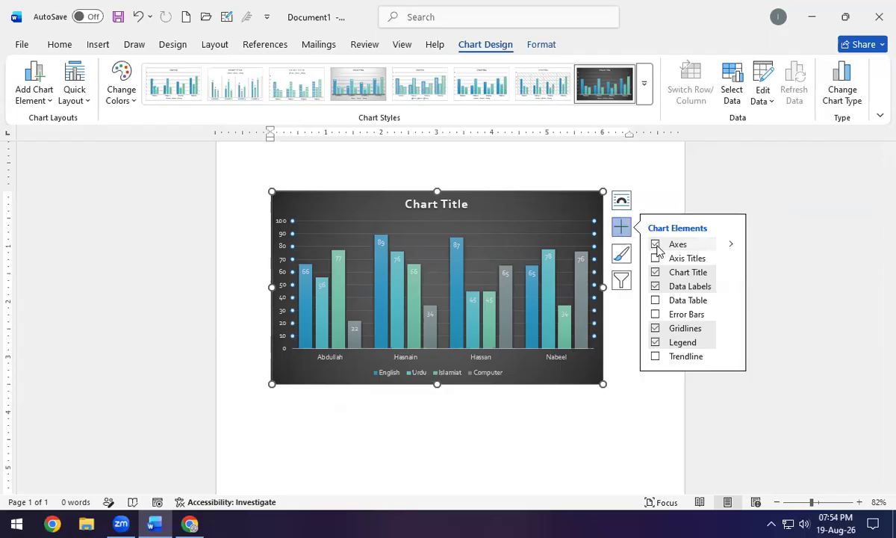
click(656, 246)
click(655, 258)
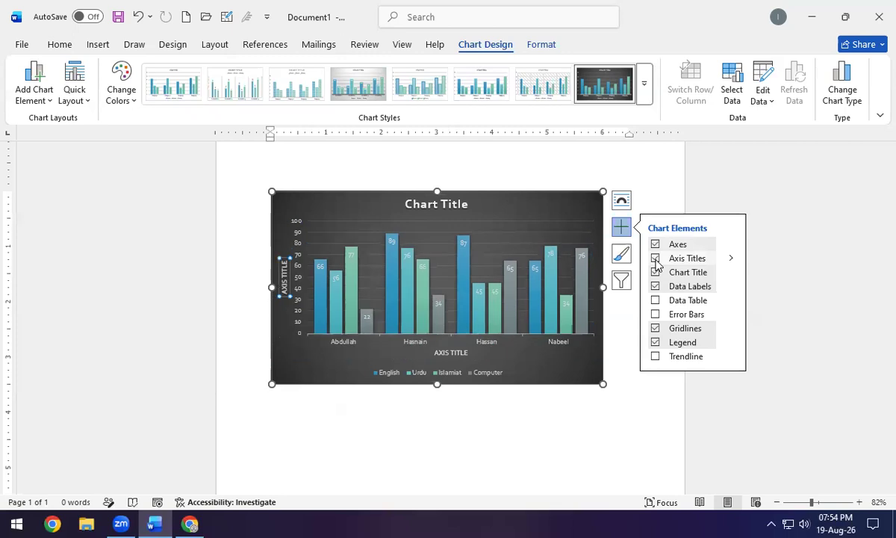
click(285, 277)
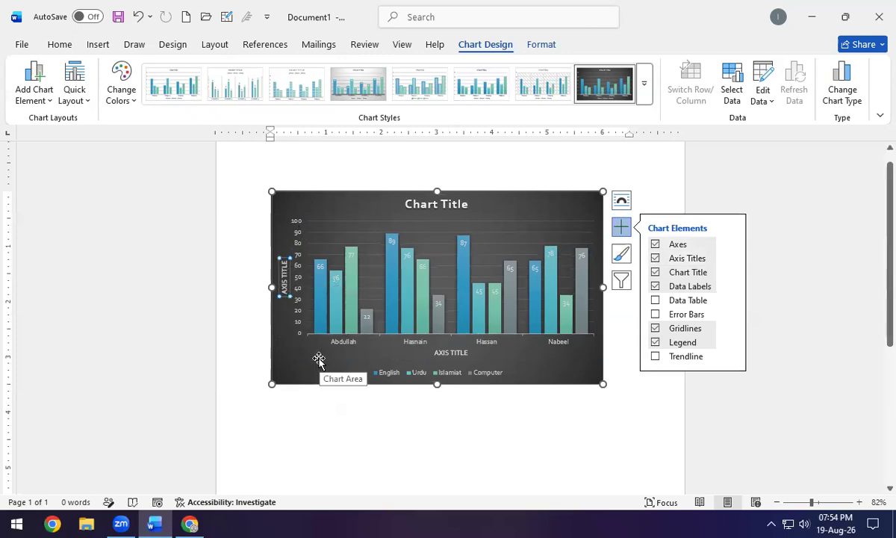
click(285, 280)
key(BackSpace)
key(BackSpace)
key(BackSpace)
key(BackSpace)
key(BackSpace)
key(BackSpace)
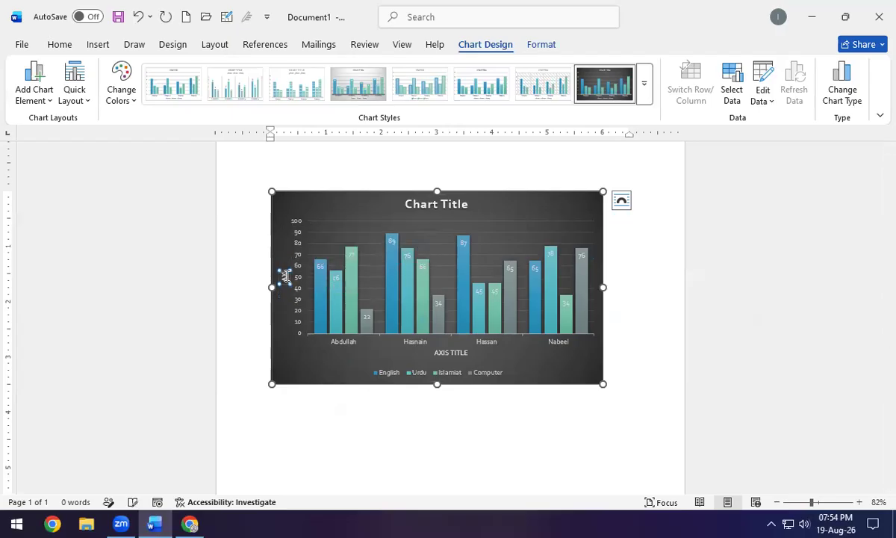
text(Marks)
click(395, 196)
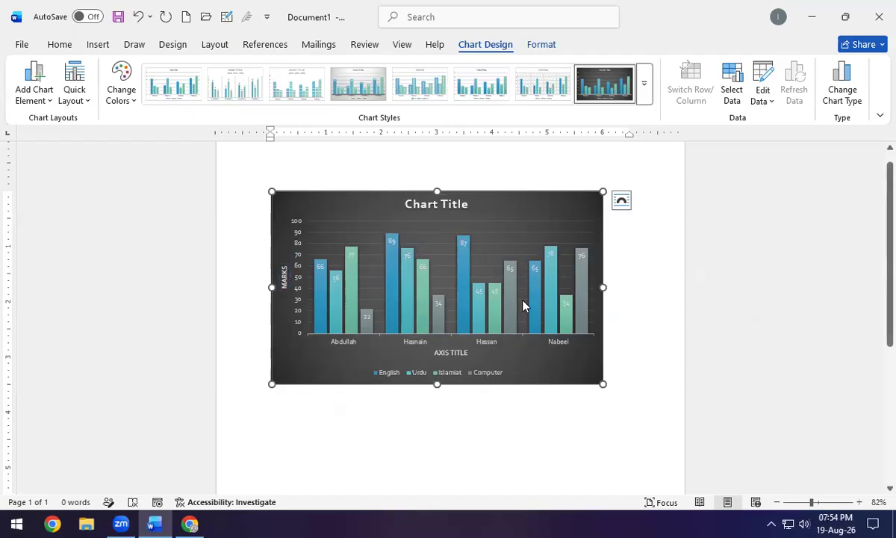
drag(605, 383, 670, 455)
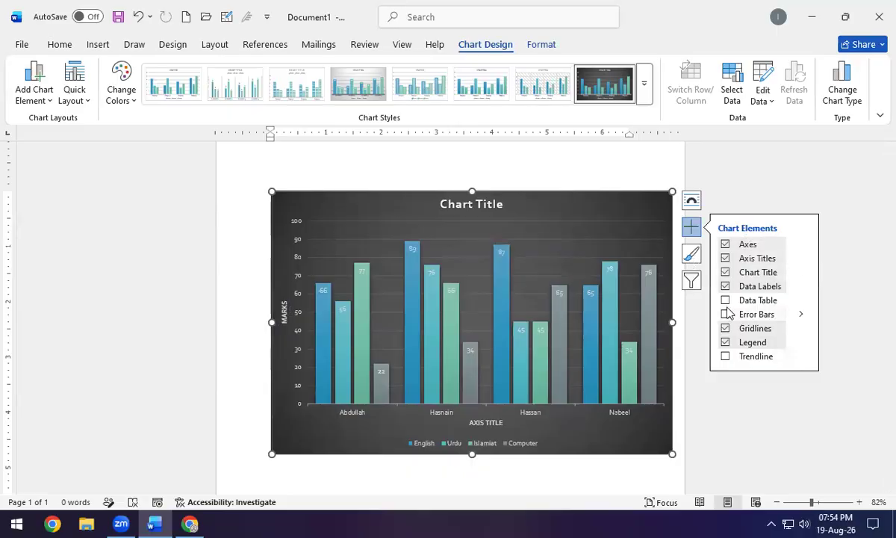
Change the chart title to Marksheet.
click(725, 272)
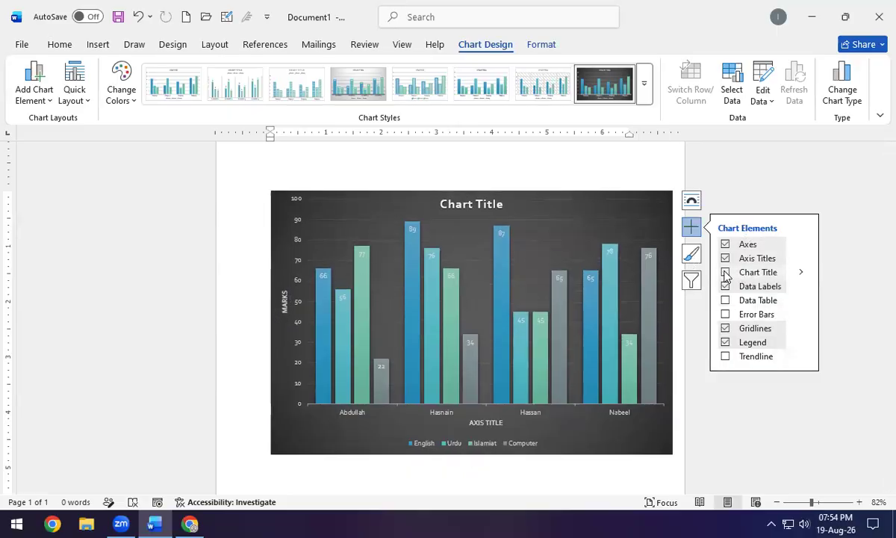
click(725, 273)
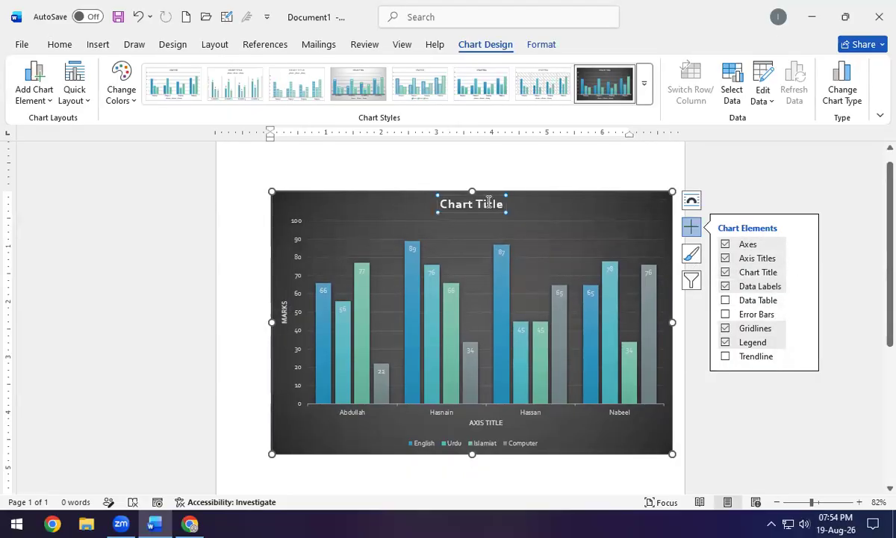
double_click(489, 204)
key(BackSpace)
key(BackSpace)
key(BackSpace)
key(BackSpace)
key(BackSpace)
key(BackSpace)
key(BackSpace)
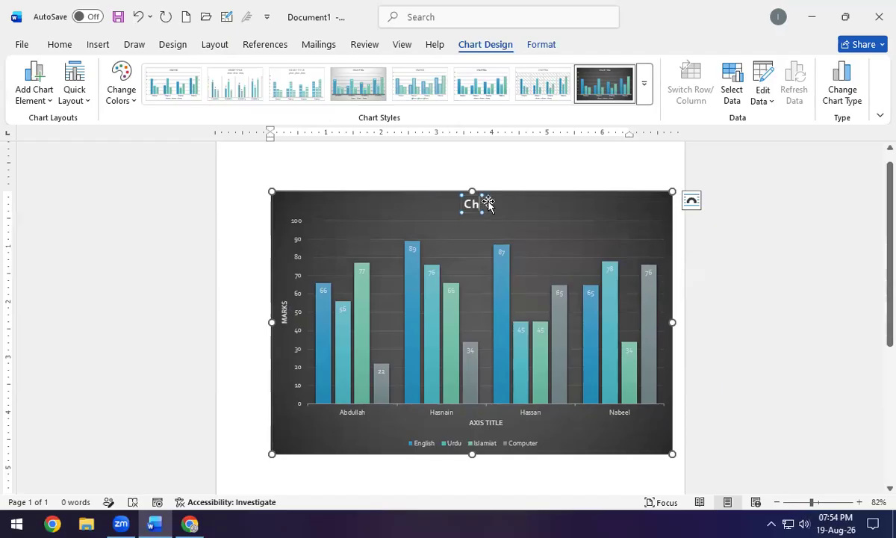
text(Marksheetr)
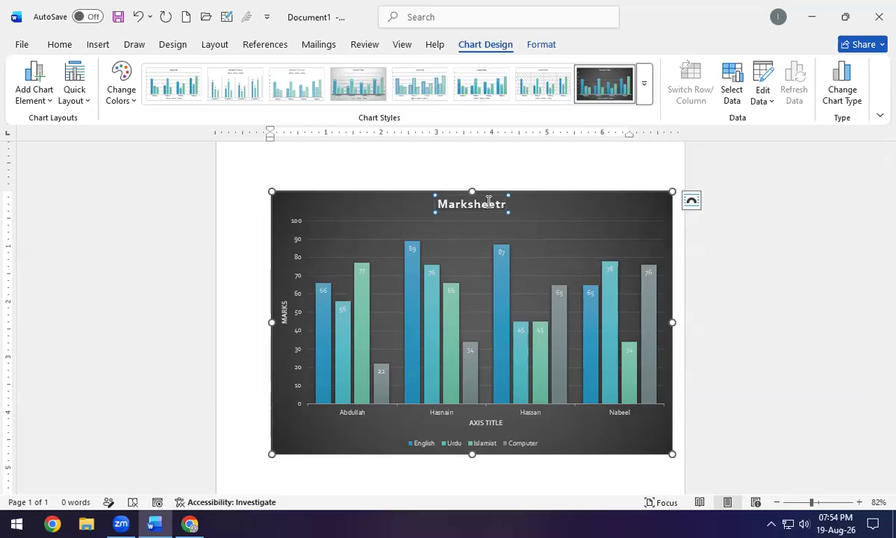
key(BackSpace)
click(590, 200)
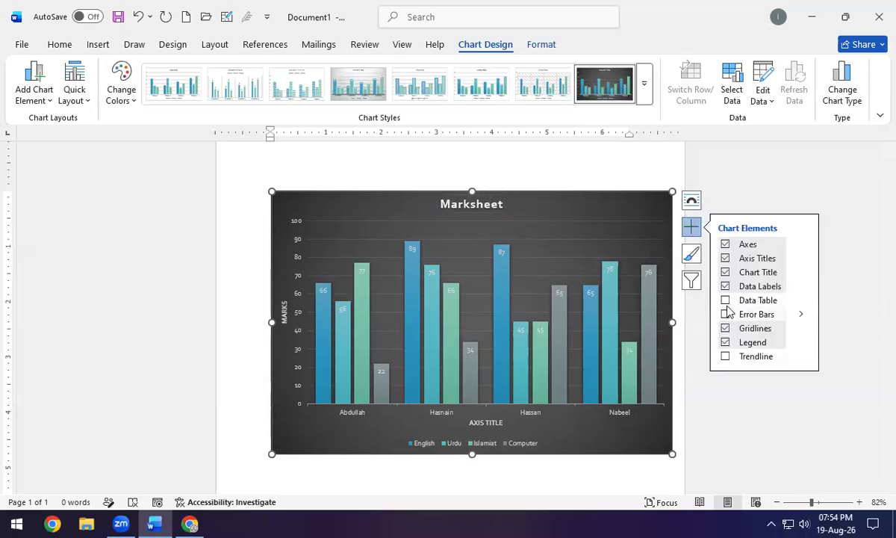
Keep the data labels on and add a data table beneath the chart.
click(725, 288)
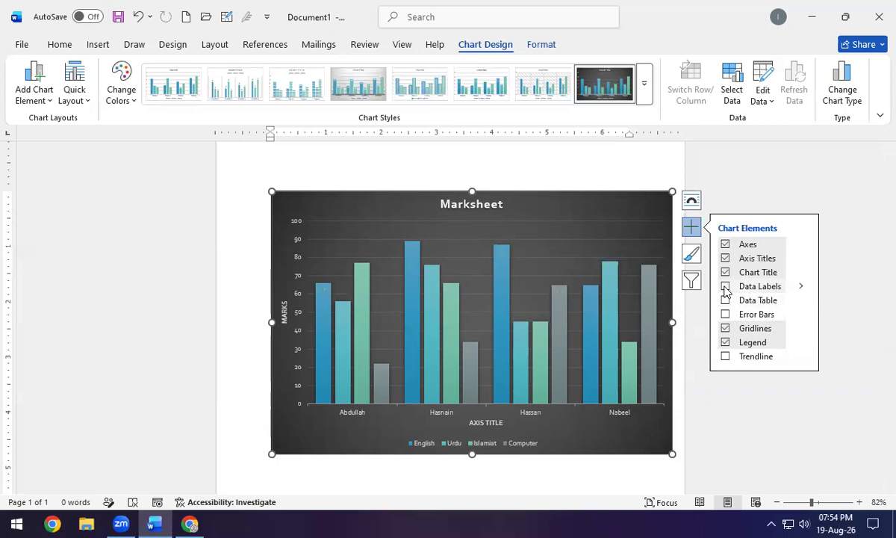
click(725, 288)
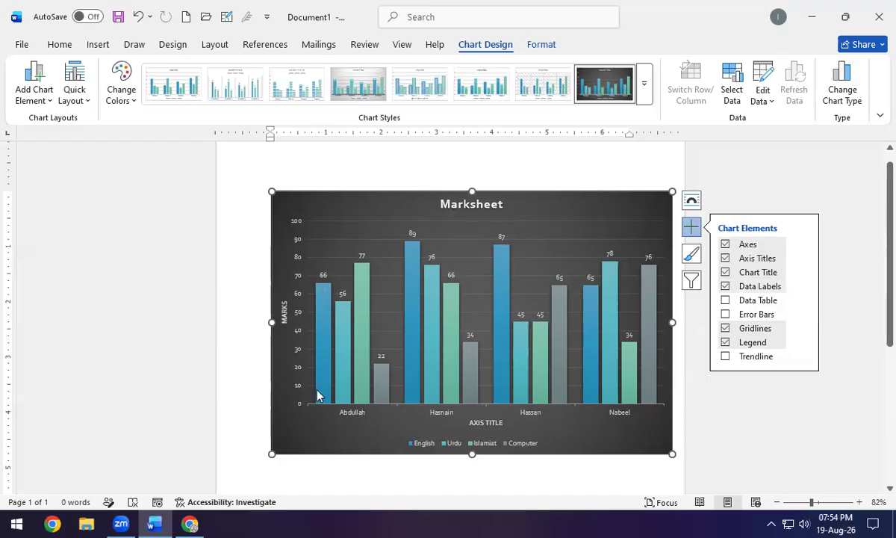
click(726, 301)
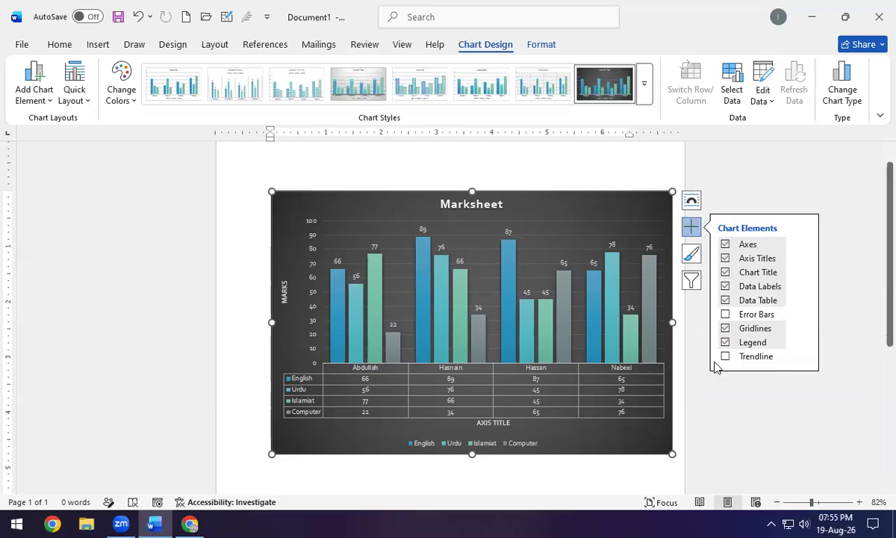
Add error bars, keep the legend at the right, and add a linear trendline for English.
click(724, 320)
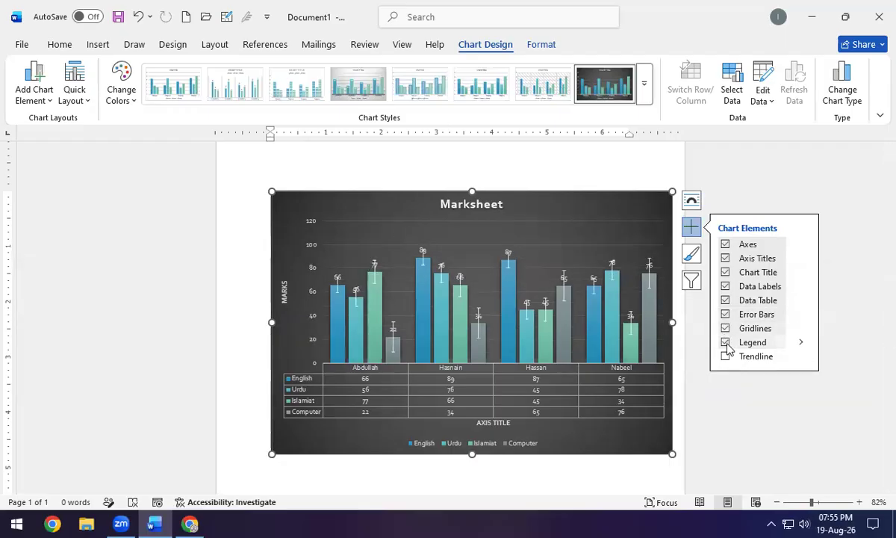
click(726, 342)
click(724, 345)
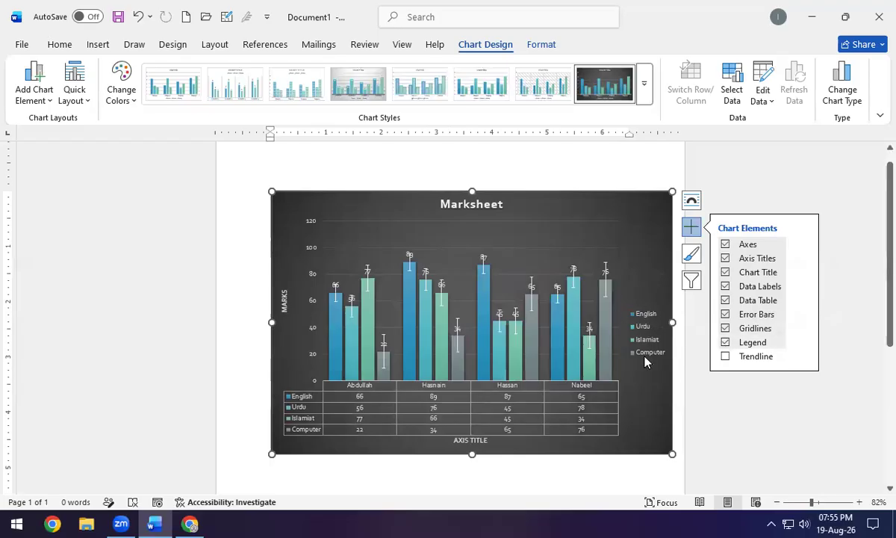
click(726, 357)
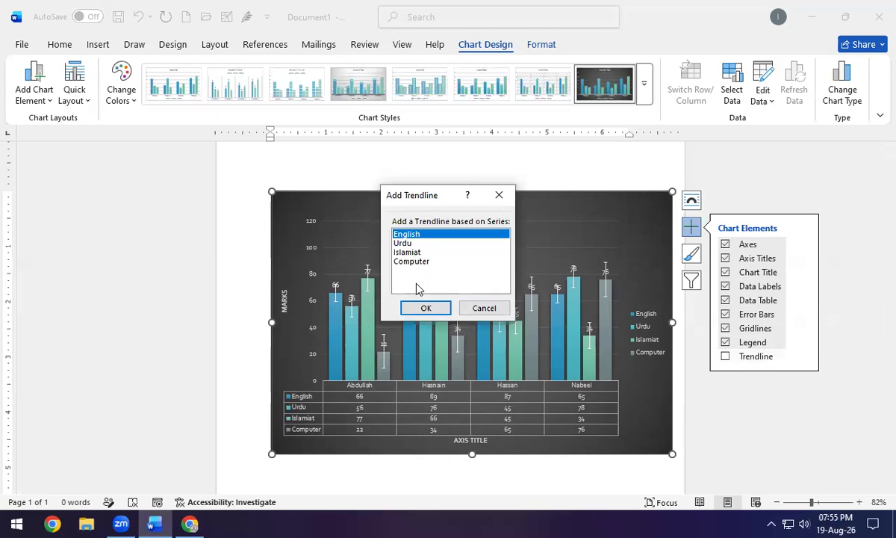
click(424, 308)
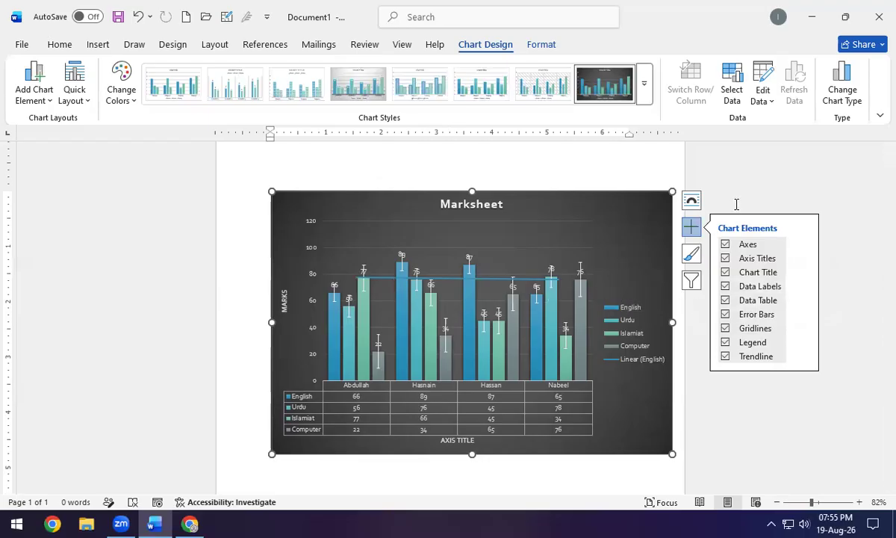
click(693, 282)
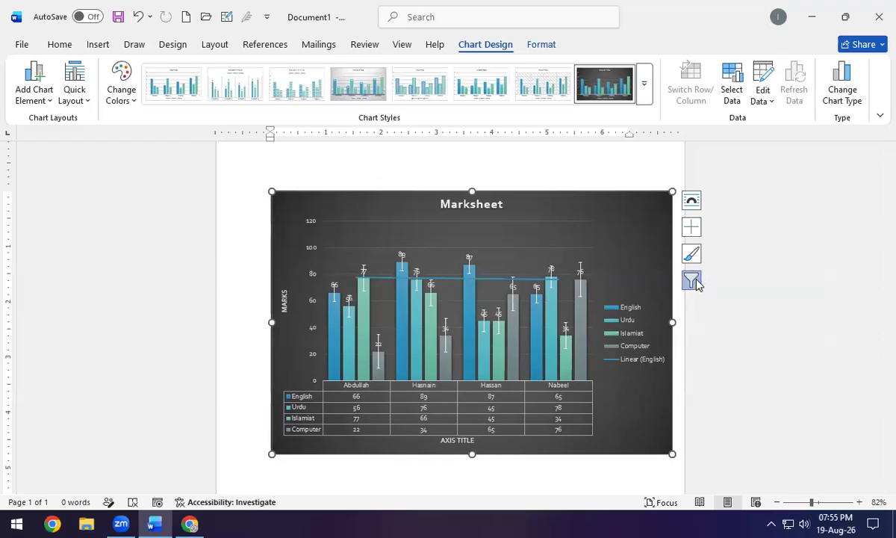
click(693, 282)
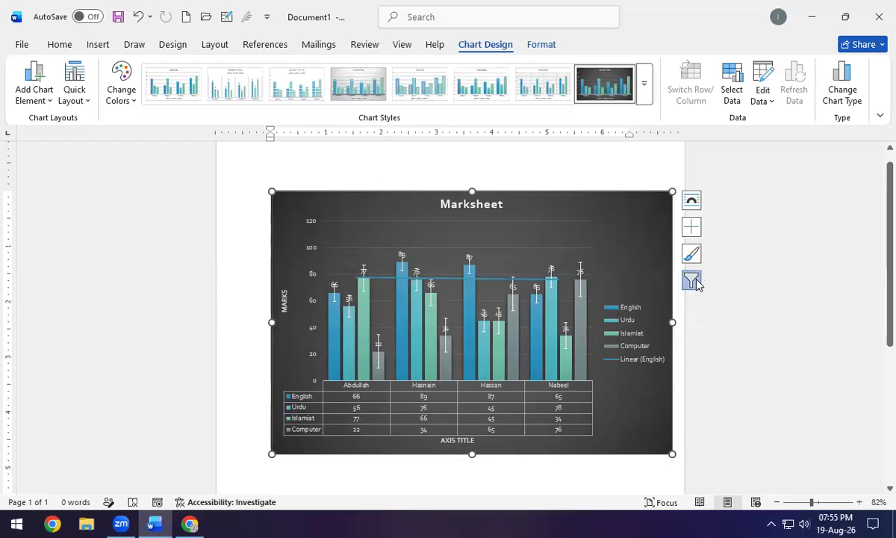
Filter the chart categories to only the first student, showing marks 66, 56, 77 and 22.
click(693, 282)
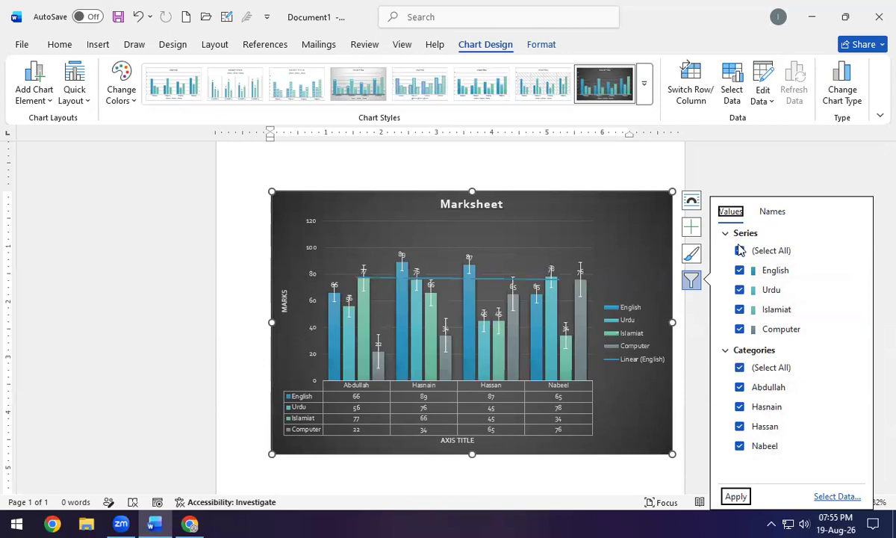
click(740, 368)
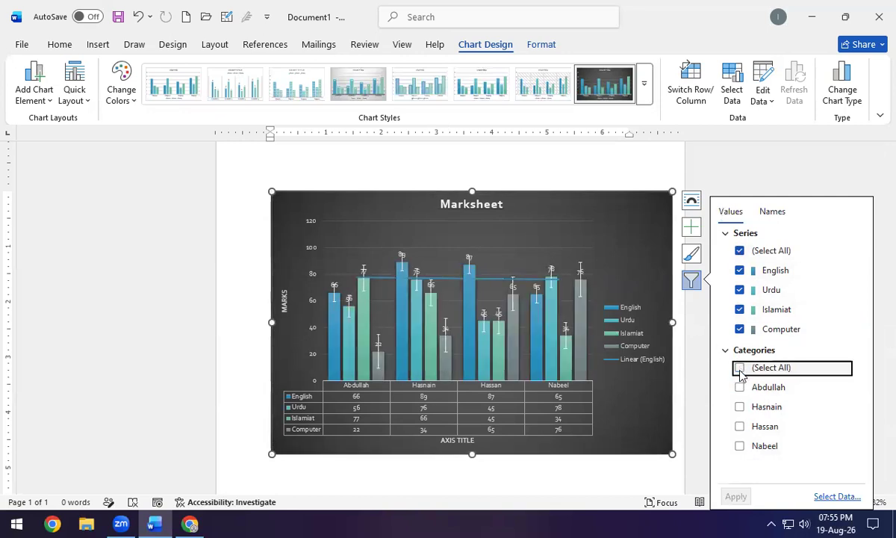
click(740, 387)
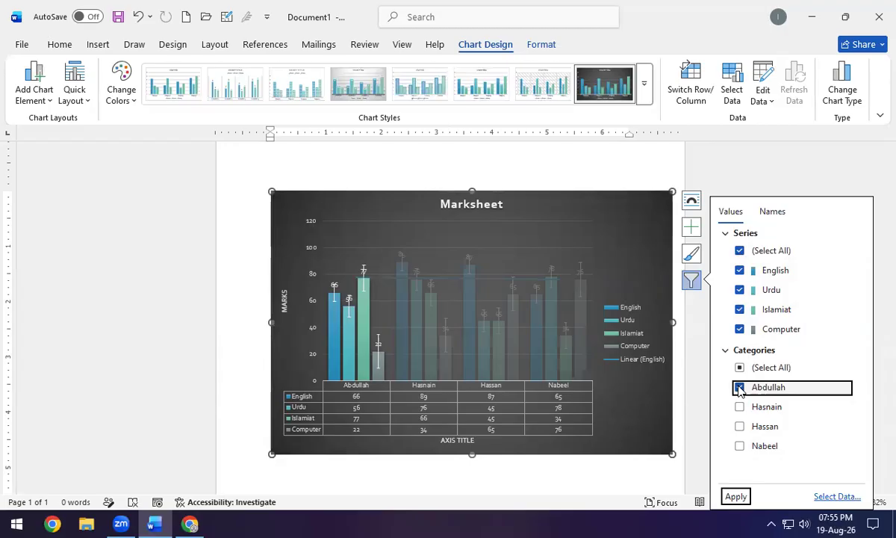
click(736, 496)
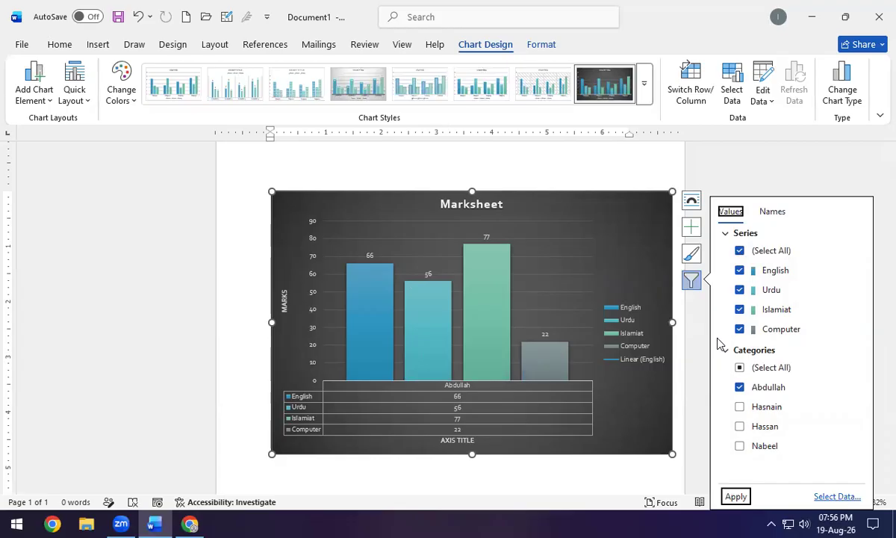
click(600, 222)
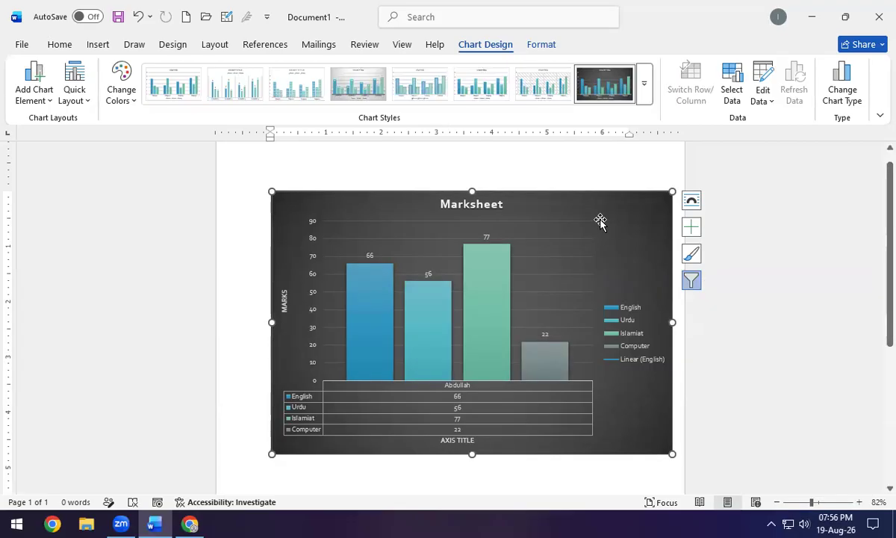
key(Delete)
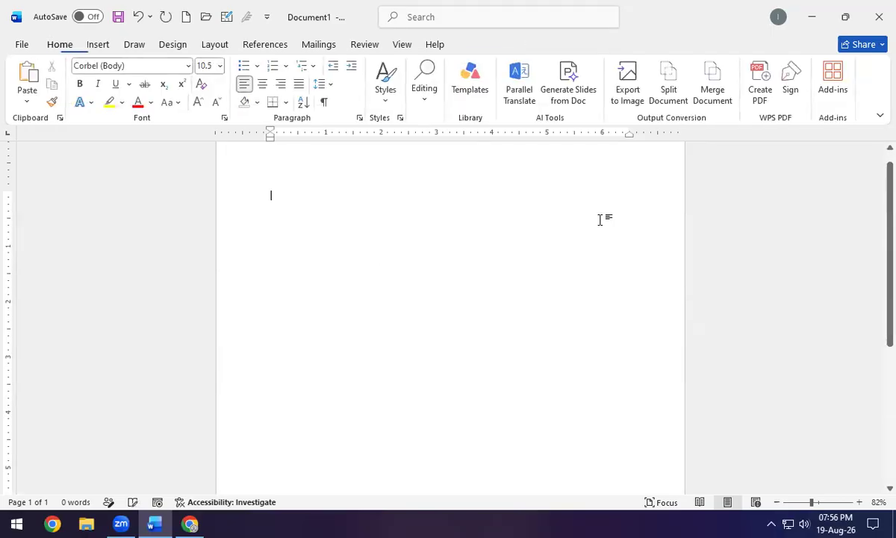
click(96, 45)
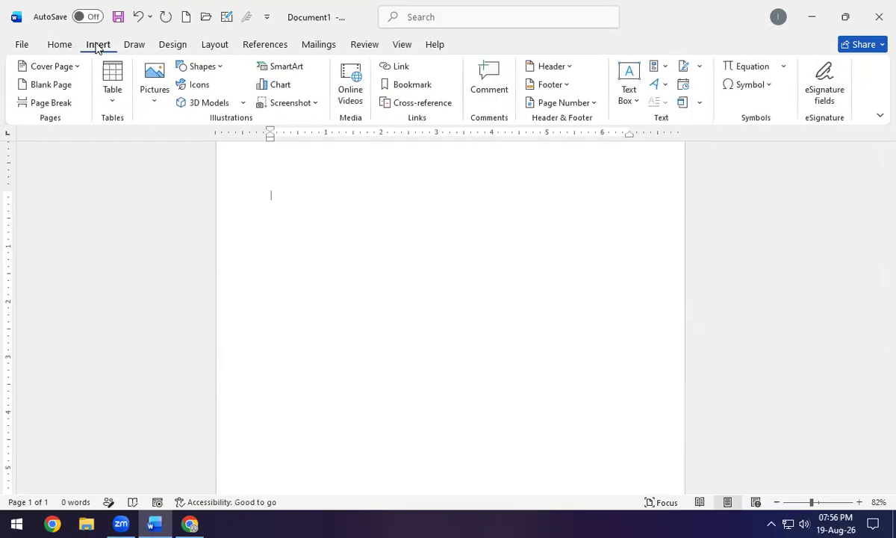
click(310, 108)
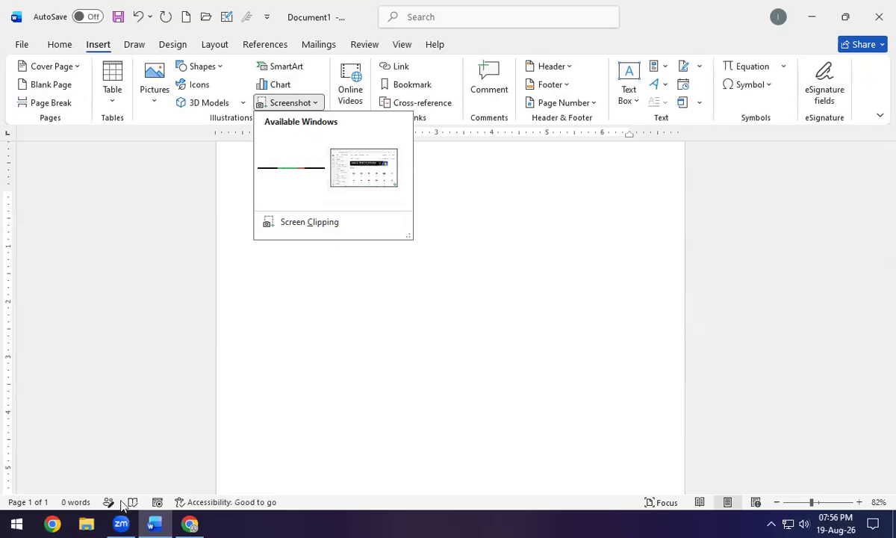
click(87, 523)
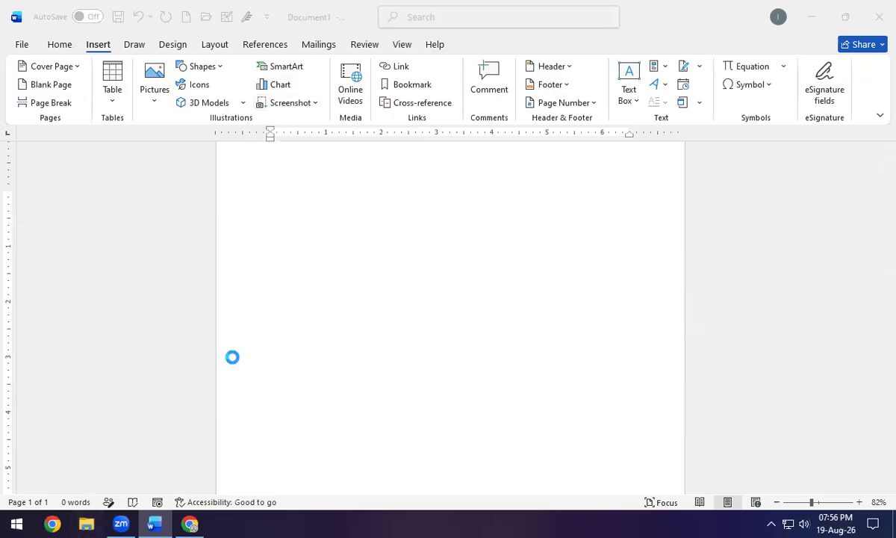
click(166, 523)
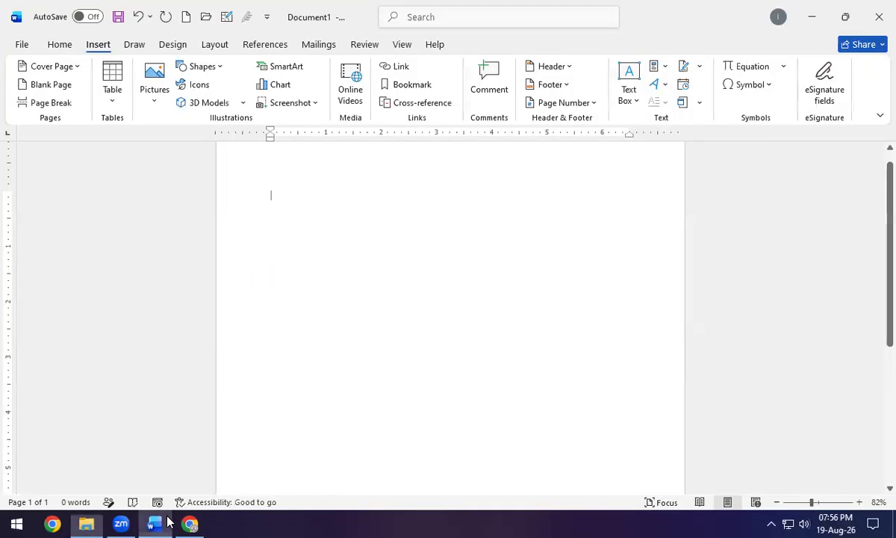
click(291, 103)
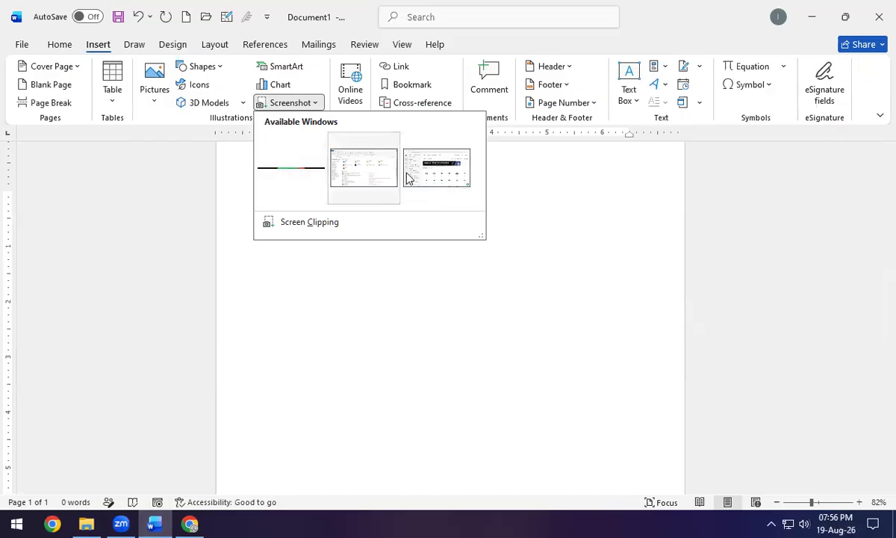
click(360, 174)
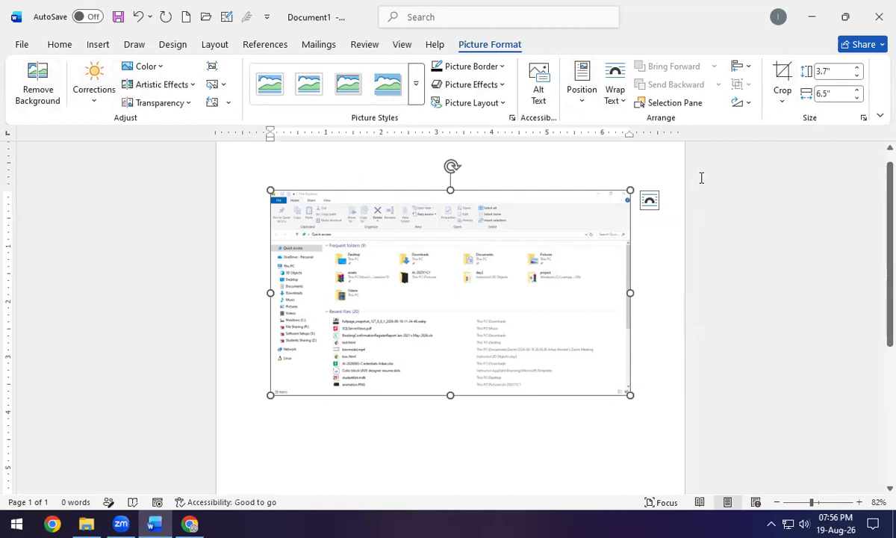
key(Delete)
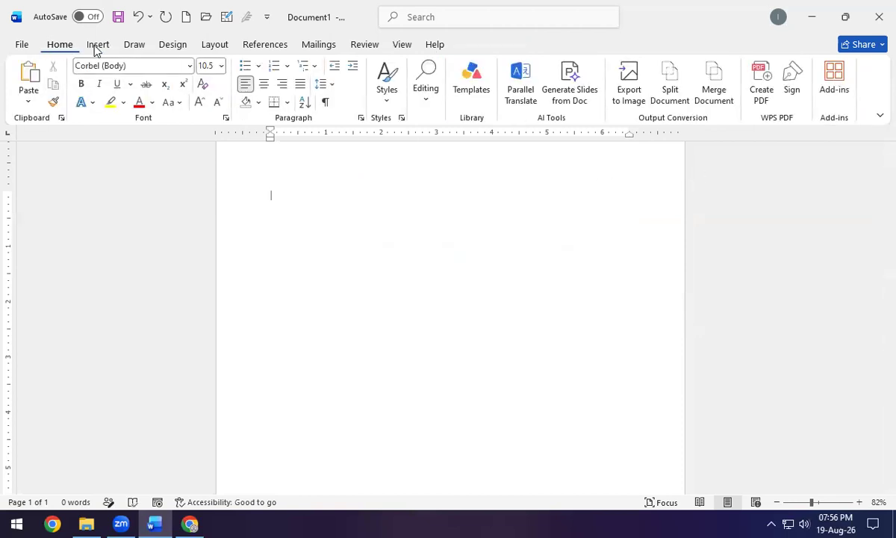
Open the Online Videos dialog from the Insert tab and focus its address box.
click(97, 44)
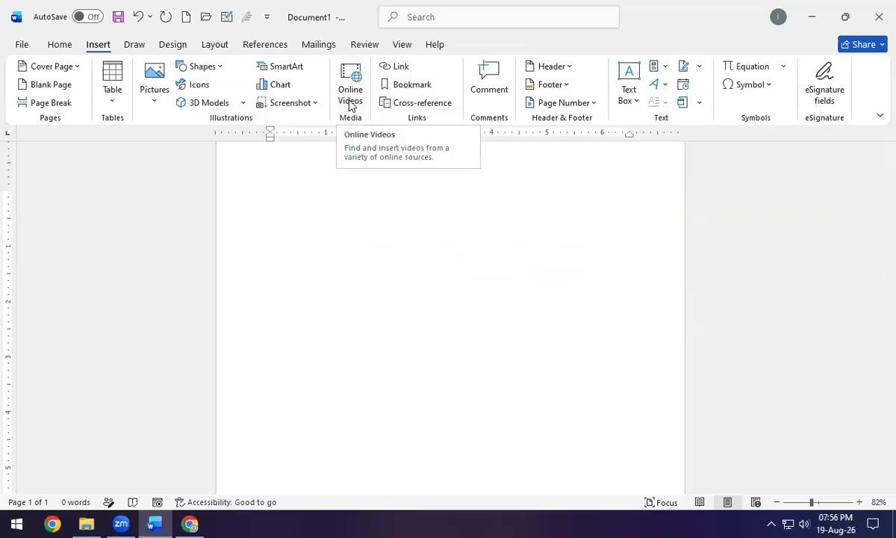
click(349, 105)
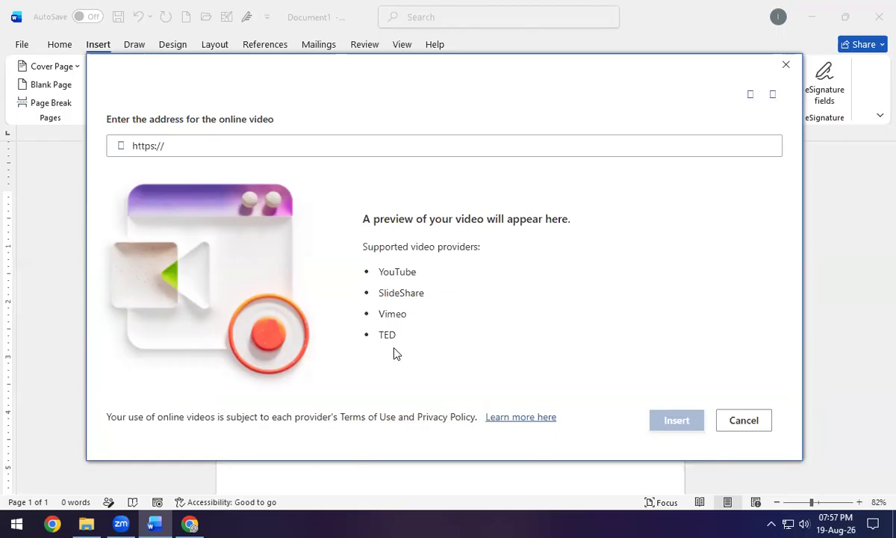
click(177, 149)
click(190, 524)
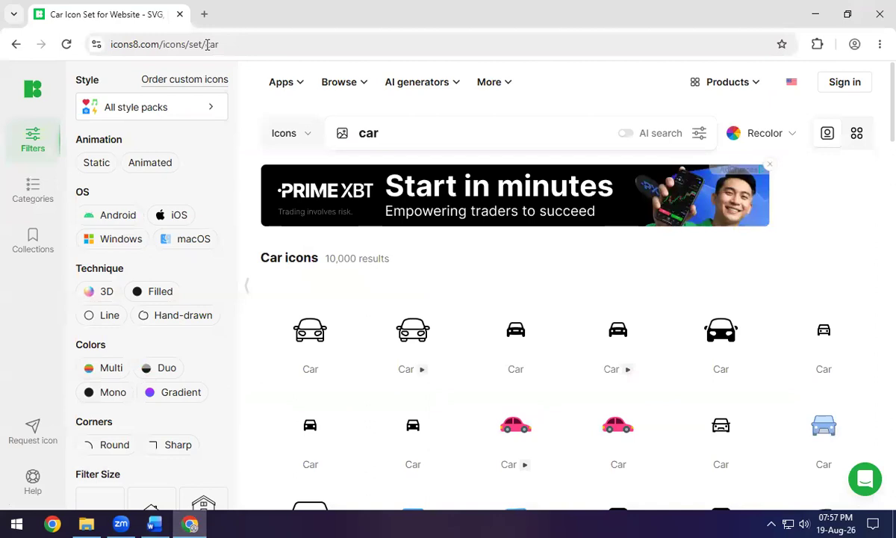
click(203, 13)
text(youtube.com)
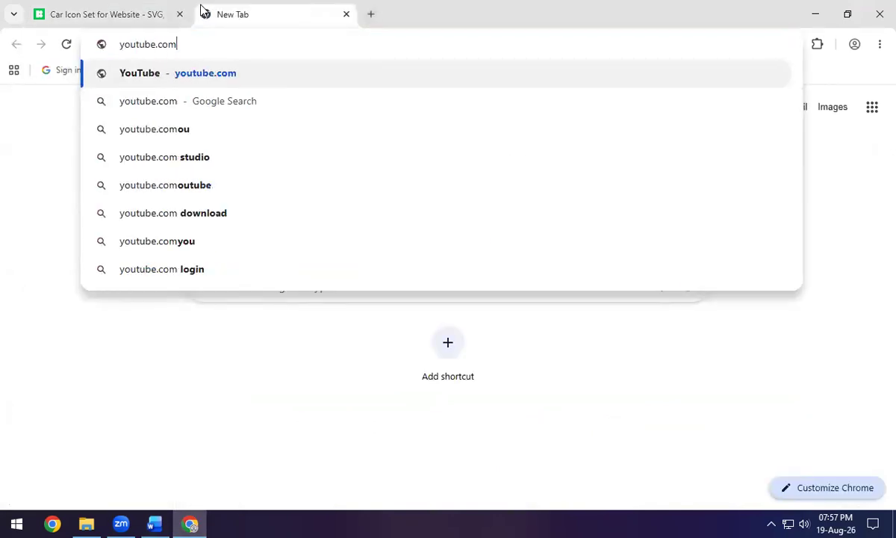
text(/@tayyabbits)
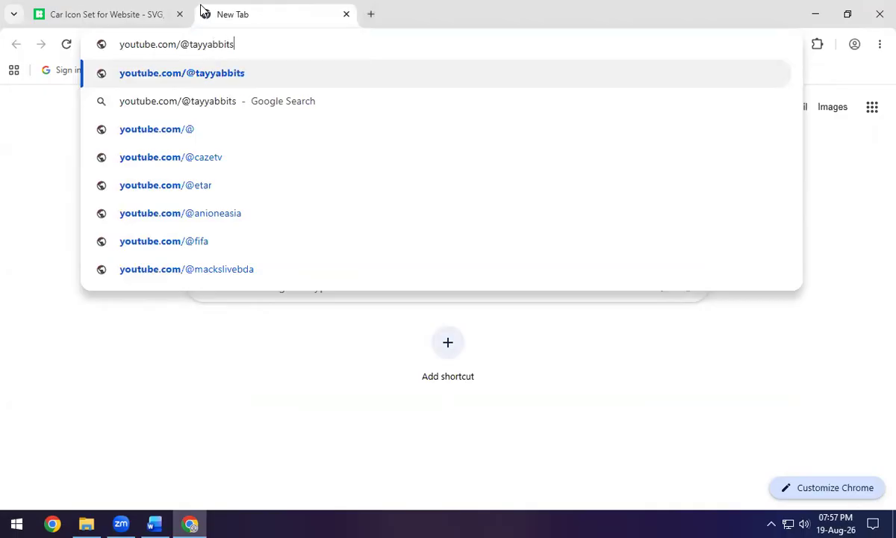
key(Return)
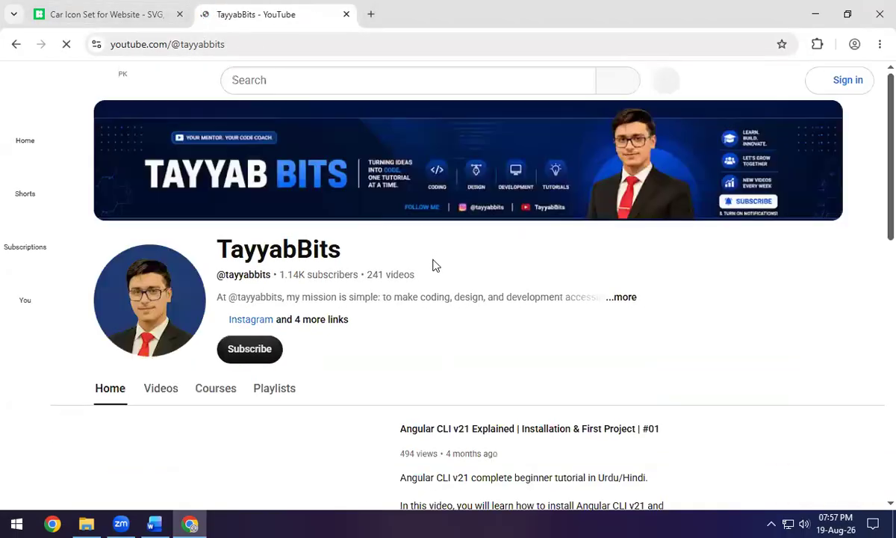
Open the SQL Views Explained video, copy its share link, and return to Word.
scroll(434, 263, down, 6)
click(135, 283)
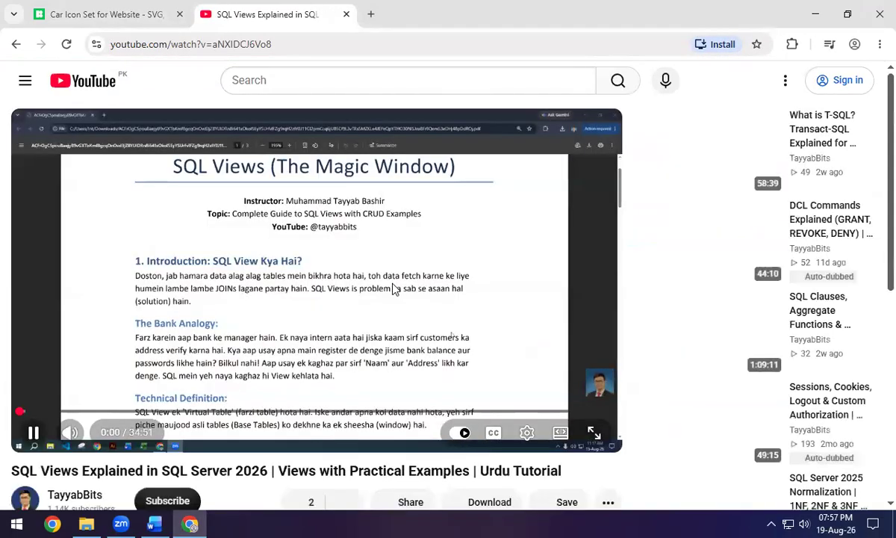
click(388, 295)
scroll(357, 386, down, 2)
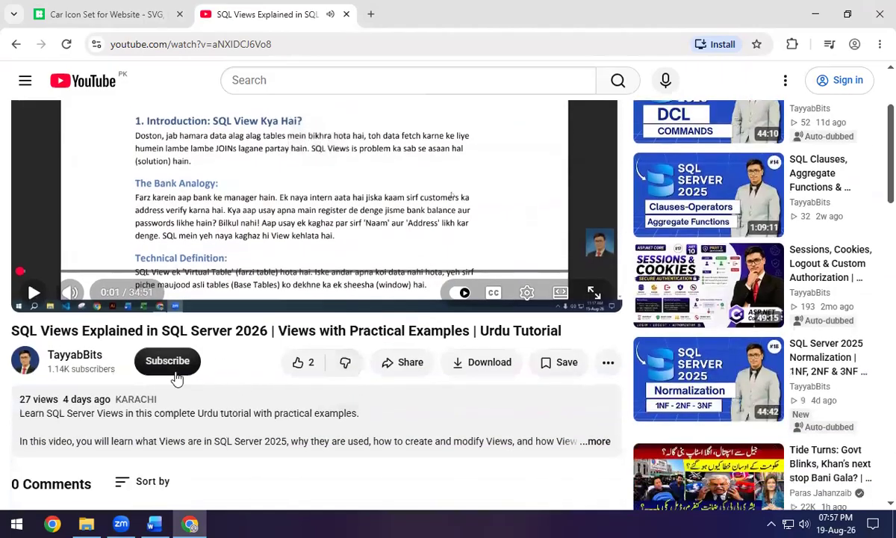
click(404, 370)
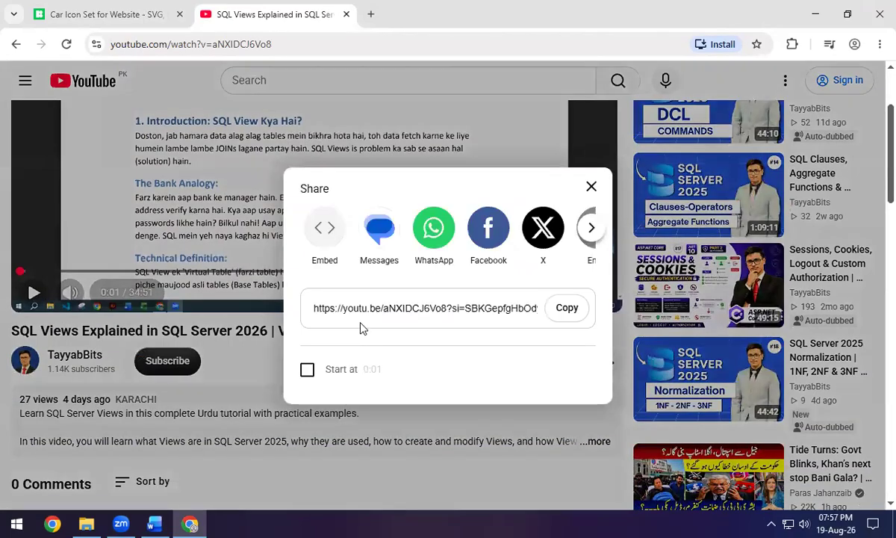
click(568, 309)
key(alt+Tab)
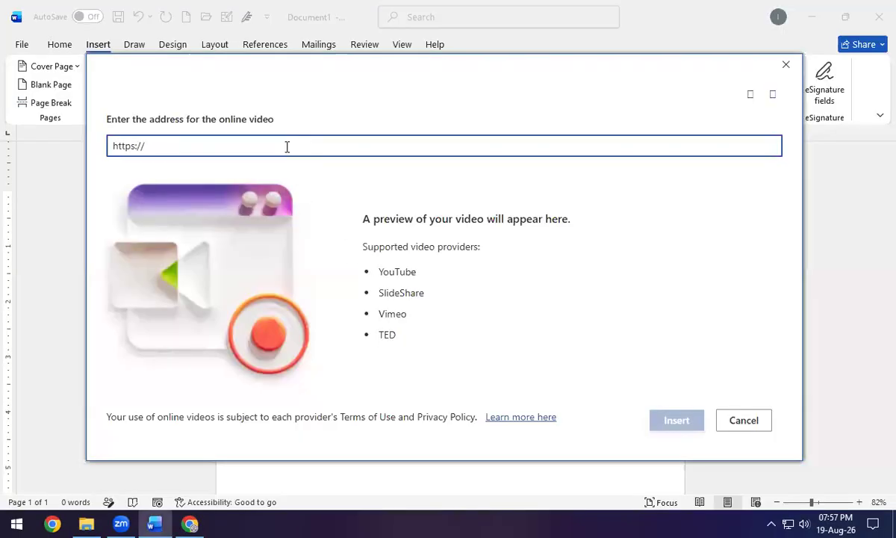
Enter a single copy of the YouTube share link as the video address and insert the video.
key(ctrl+v)
key(ctrl+v)
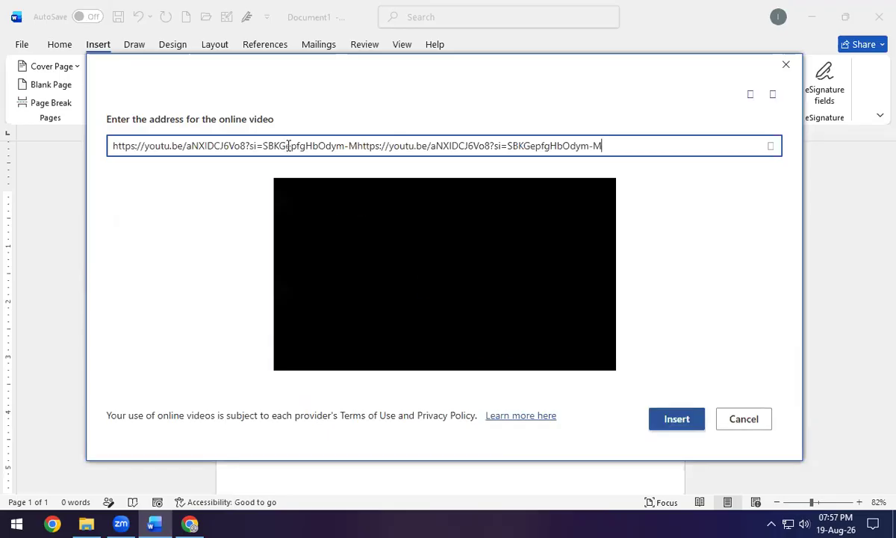
key(ctrl+a)
key(ctrl+v)
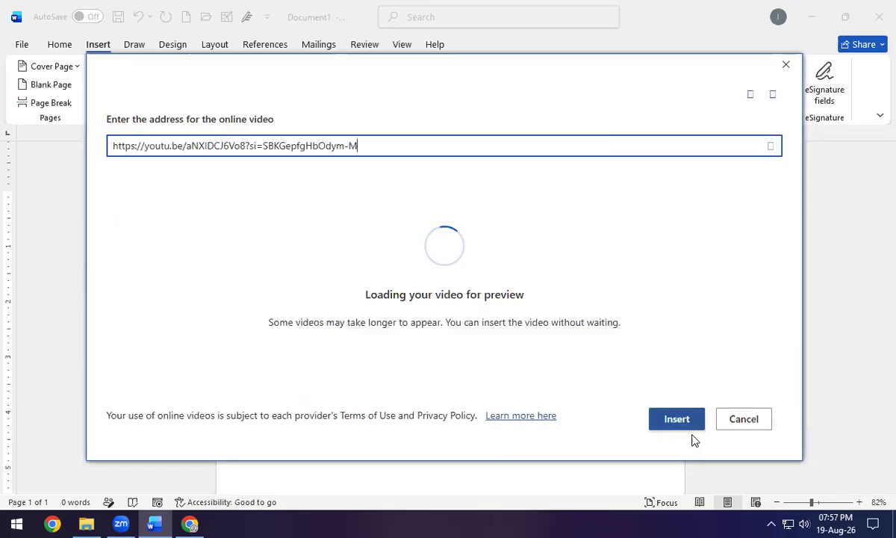
click(691, 427)
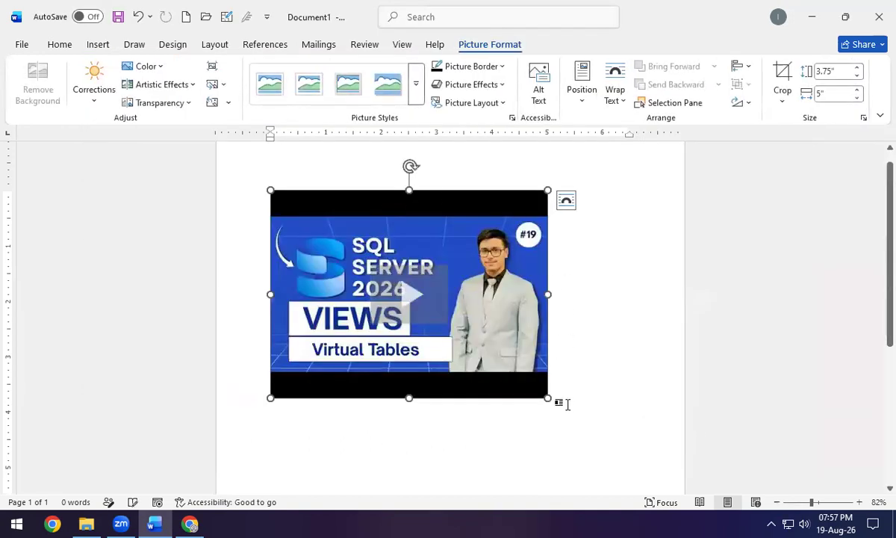
Enlarge the embedded video to 4.49 by 5.99 inches, play it, then delete it.
drag(550, 398, 602, 437)
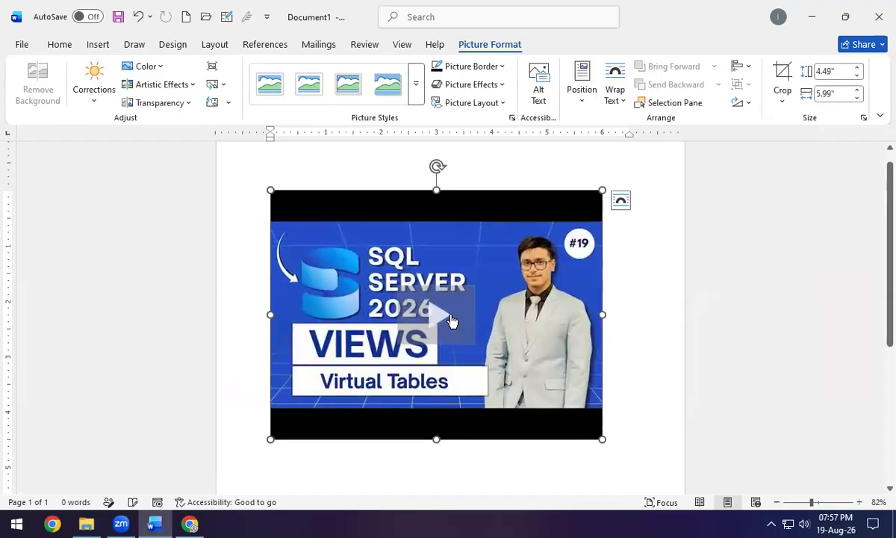
click(423, 301)
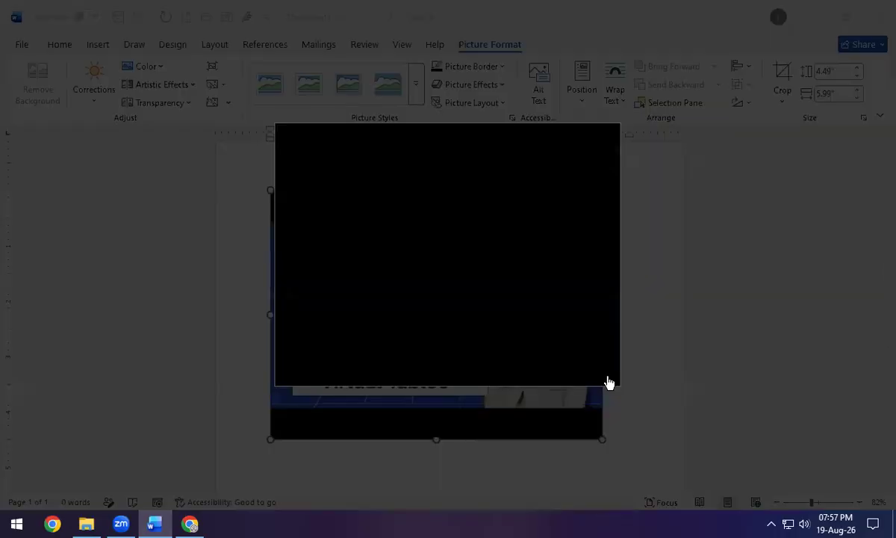
click(450, 257)
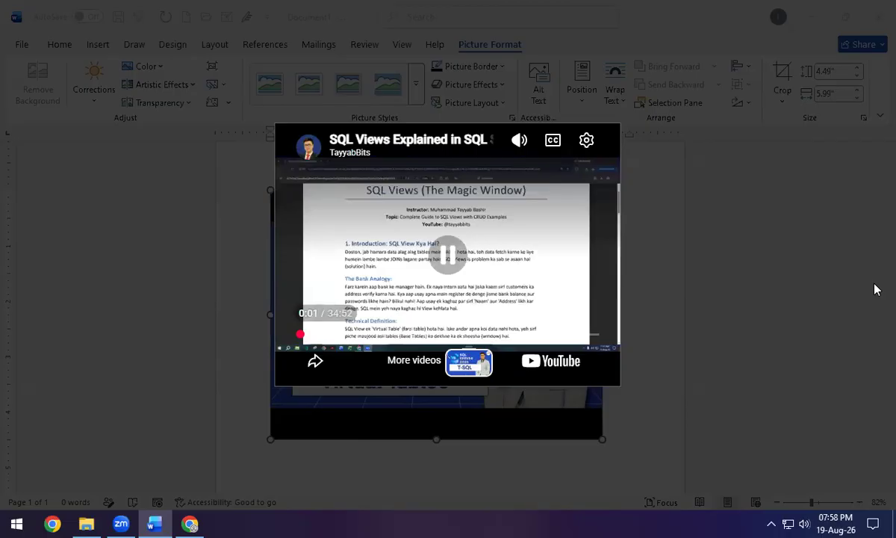
click(740, 247)
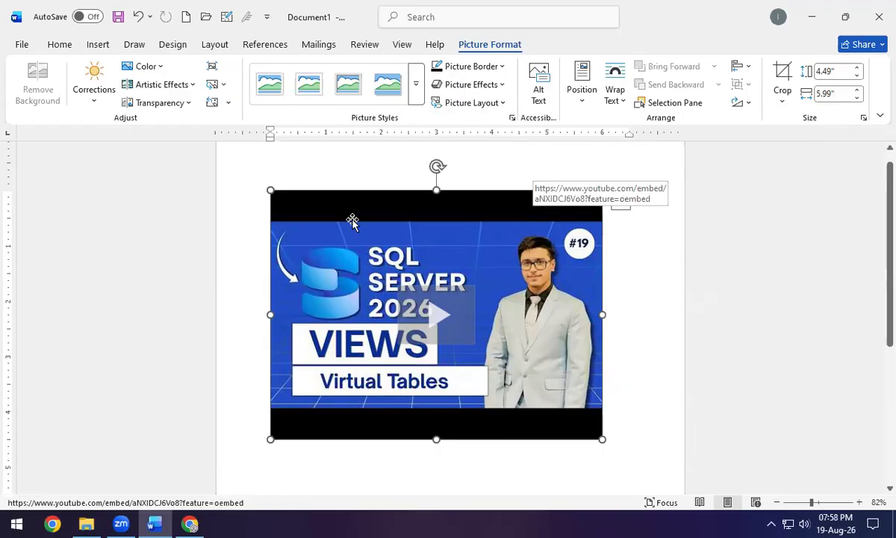
key(Delete)
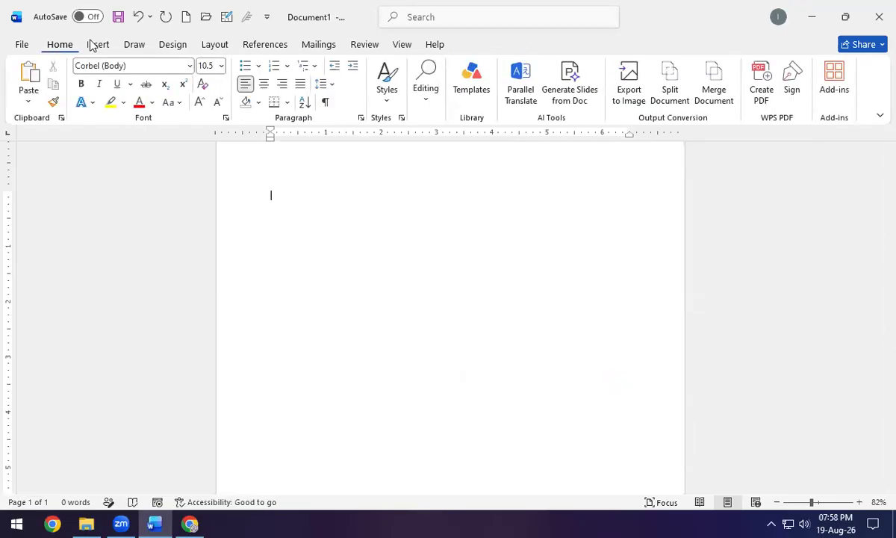
Start a web-page hyperlink whose display text is 'Sql Views'.
click(93, 45)
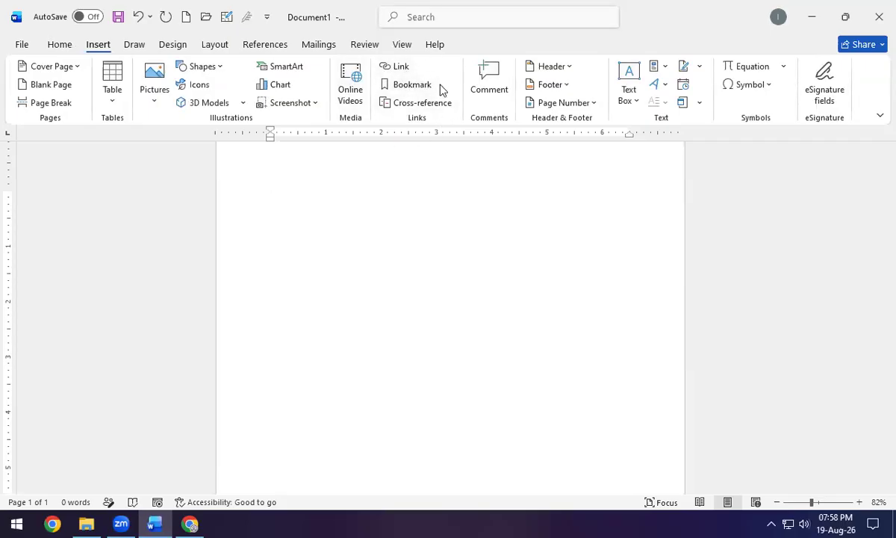
click(406, 68)
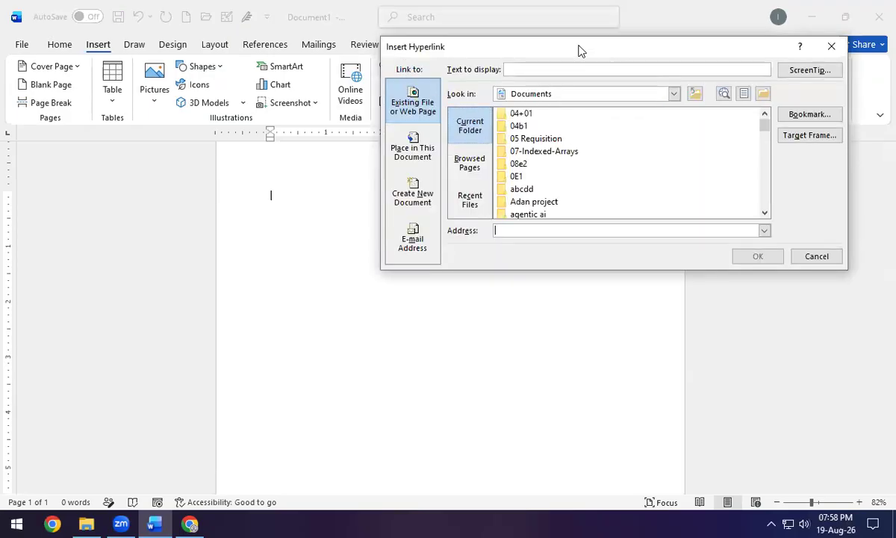
drag(575, 50, 336, 195)
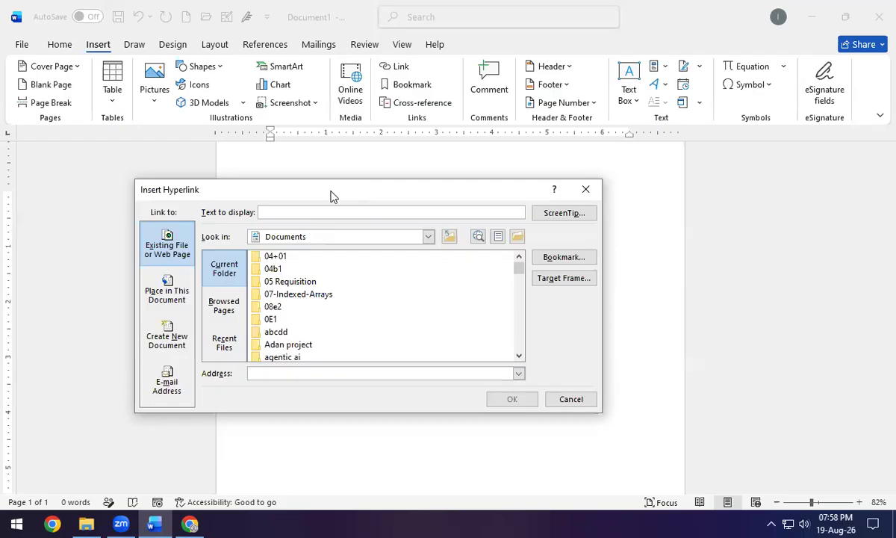
click(180, 251)
click(287, 211)
text(gOOG)
key(BackSpace)
key(BackSpace)
key(BackSpace)
key(BackSpace)
text(Google)
key(BackSpace)
key(BackSpace)
key(BackSpace)
key(BackSpace)
key(BackSpace)
key(BackSpace)
text(You)
key(BackSpace)
key(BackSpace)
key(BackSpace)
text(Sql Views)
Paste the YouTube share link as the address, insert the link, and test it.
click(263, 377)
key(ctrl+v)
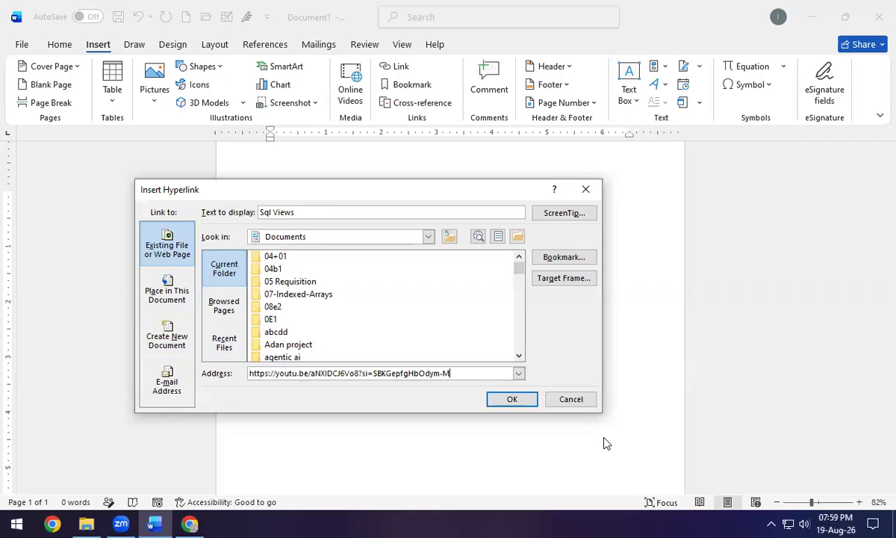
click(512, 399)
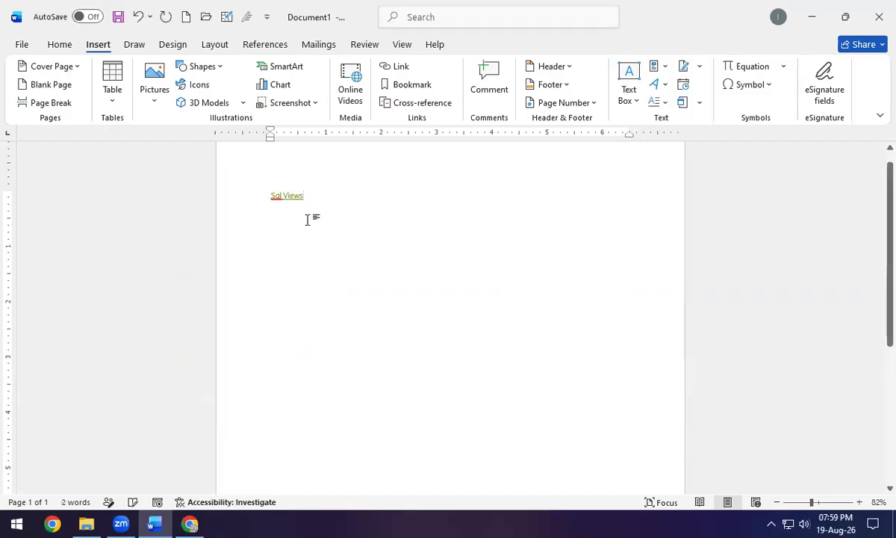
scroll(307, 219, up, 2)
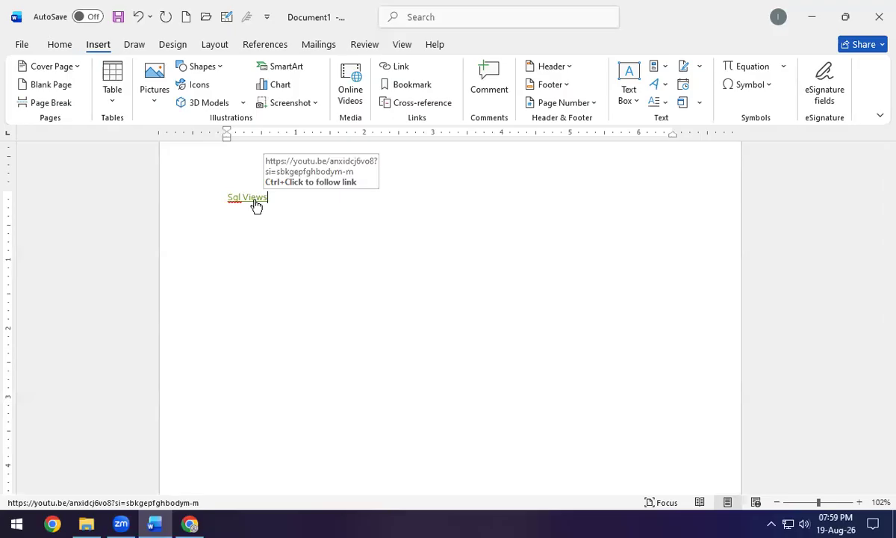
ctrl+click(256, 205)
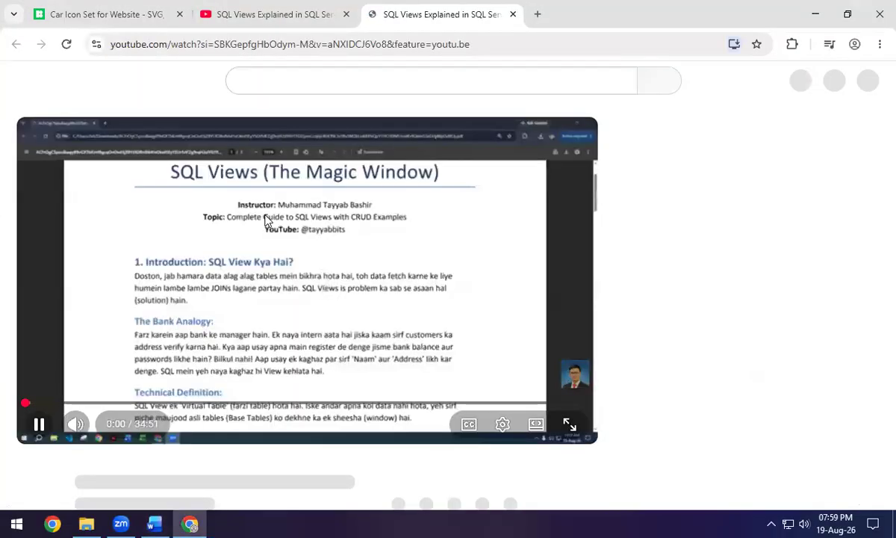
Pause the SQL Views video, close its tab, and start a new line below Sql Views in Word.
click(266, 221)
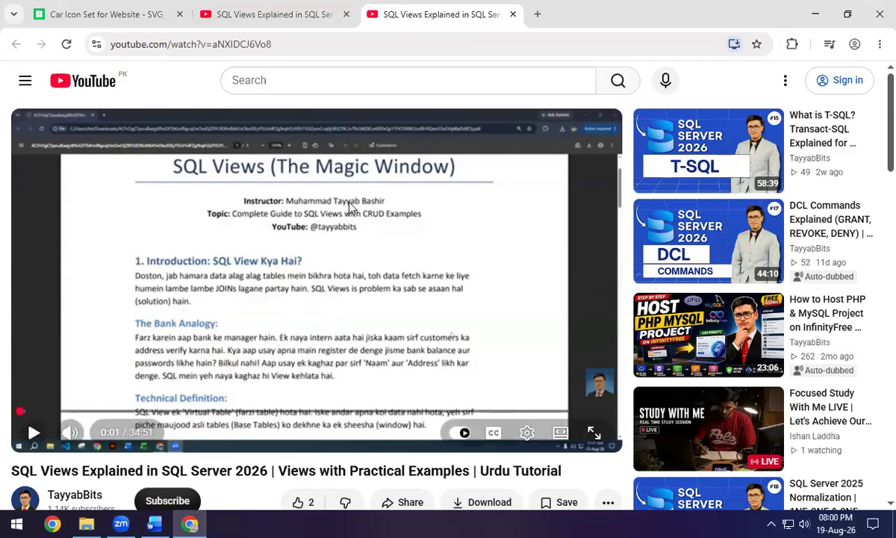
click(512, 16)
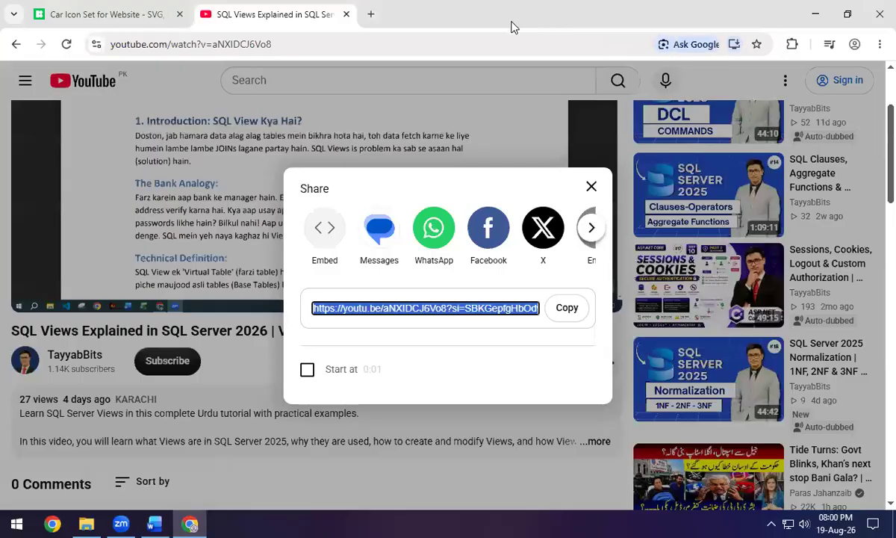
key(alt+Tab)
key(Return)
Start a new hyperlink targeting ARTIFICIAL INTELLIGENCE.docx in the Downloads folder.
click(406, 65)
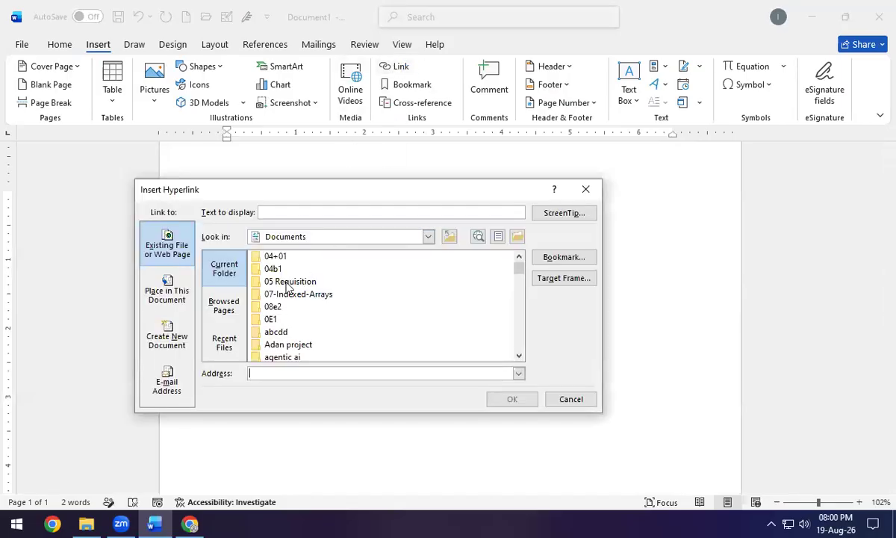
text(Second File)
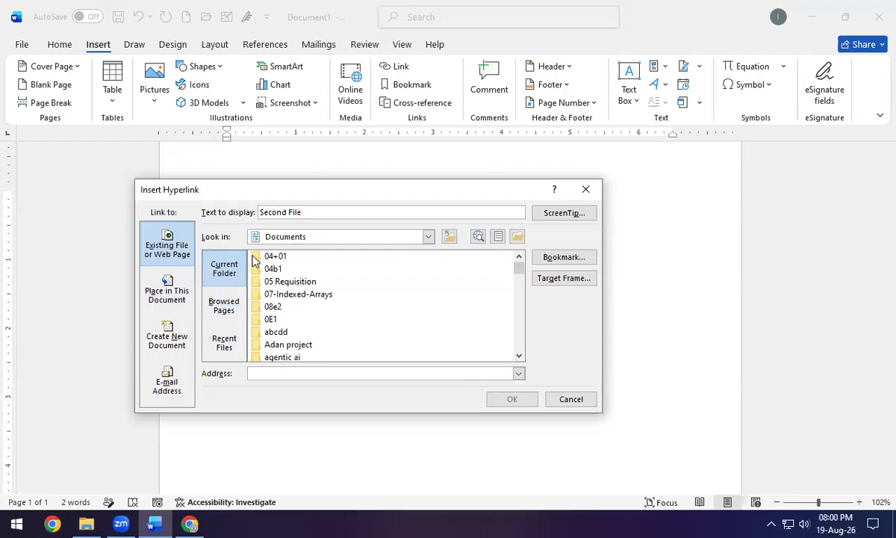
scroll(288, 283, down, 3)
scroll(290, 314, down, 1)
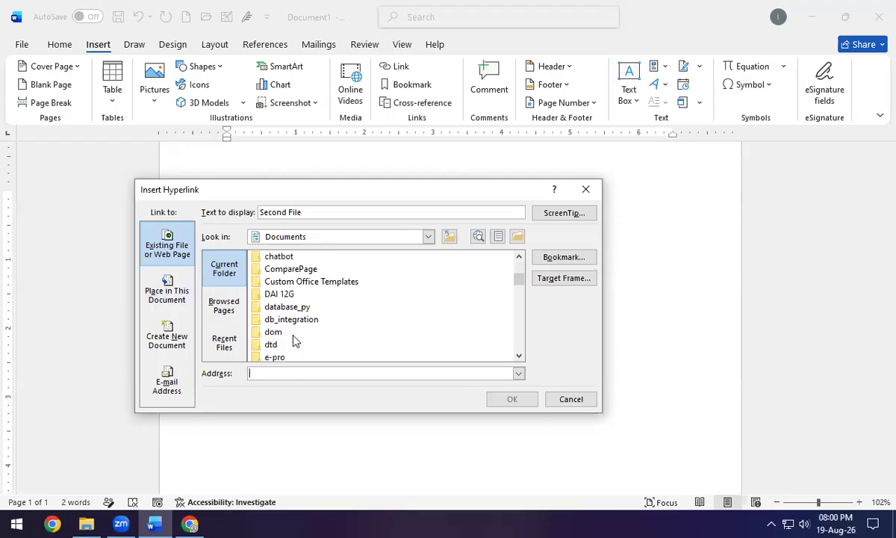
scroll(328, 313, up, 4)
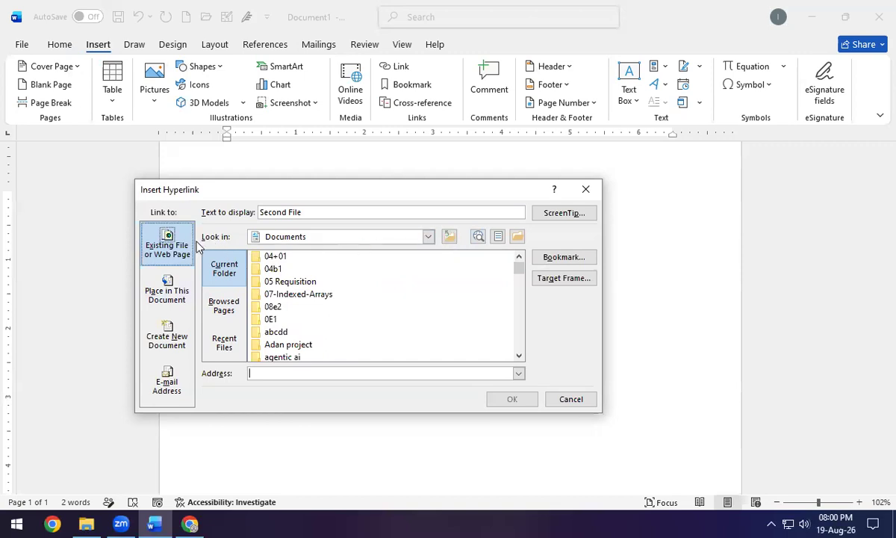
click(428, 236)
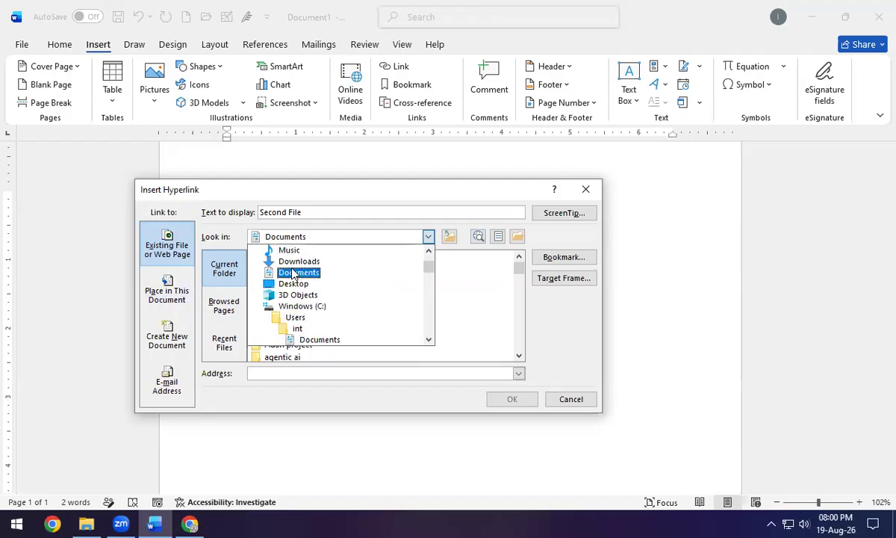
scroll(293, 274, down, 1)
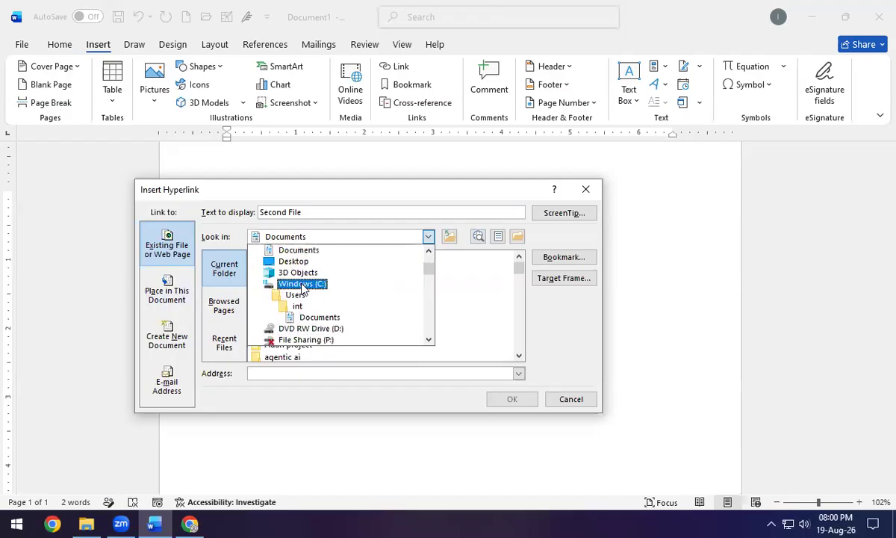
scroll(325, 292, up, 2)
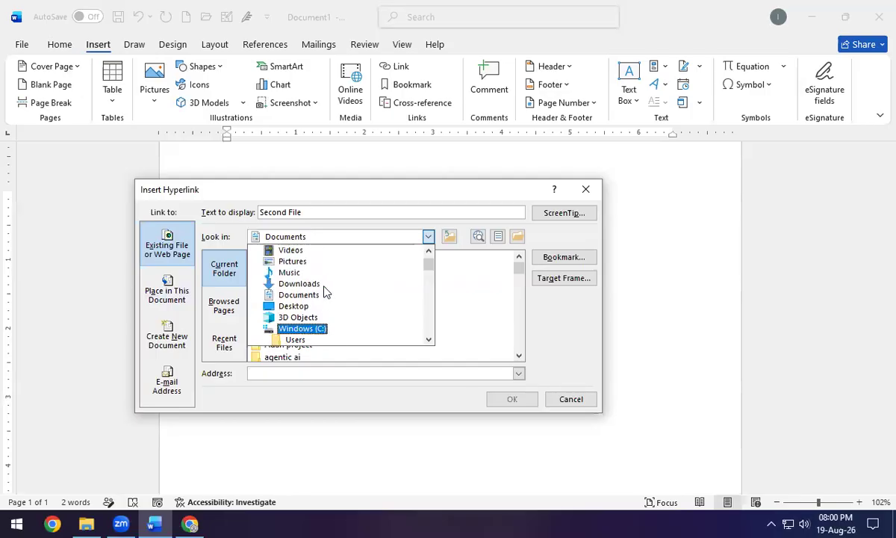
click(316, 285)
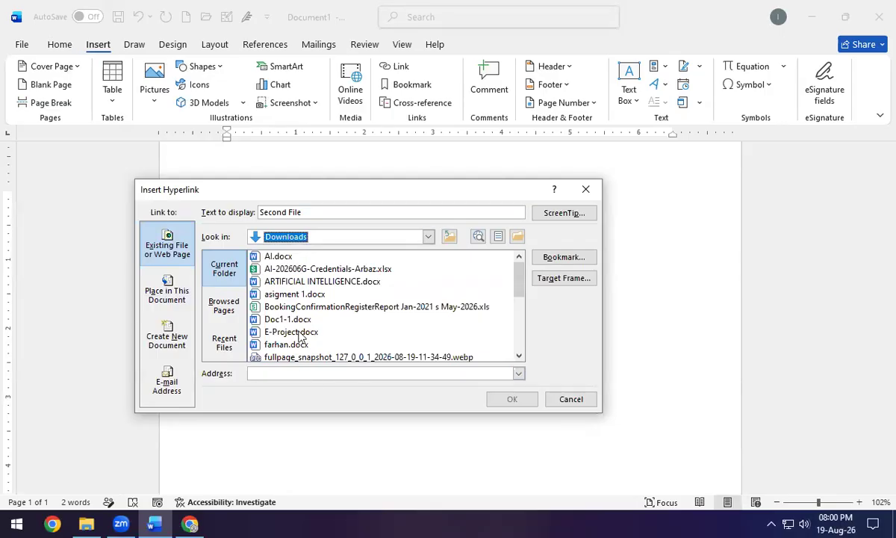
click(299, 281)
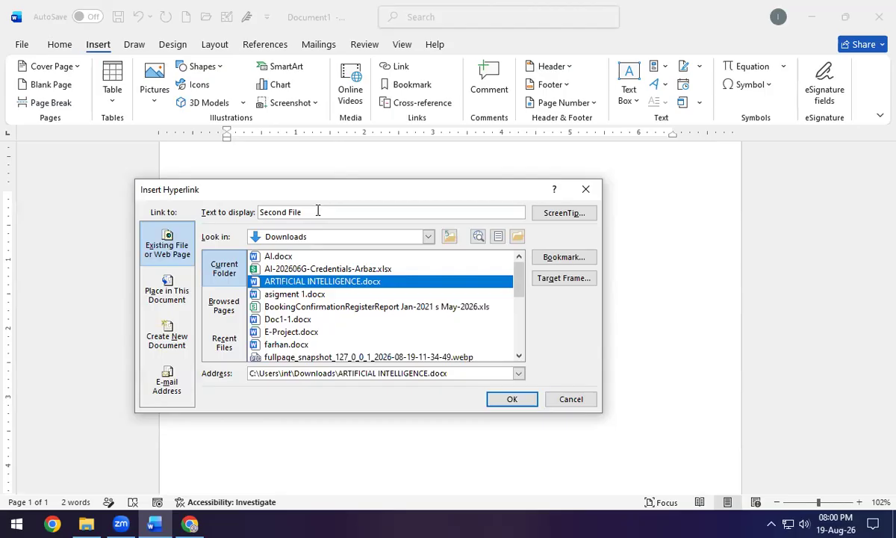
Change the link's display text to 'Details About AI' and insert it.
drag(318, 211, 235, 213)
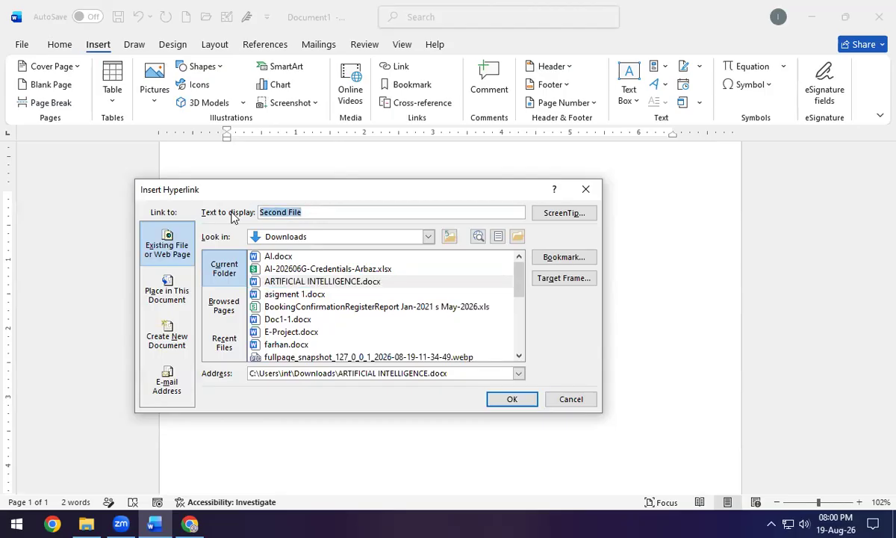
text(D)
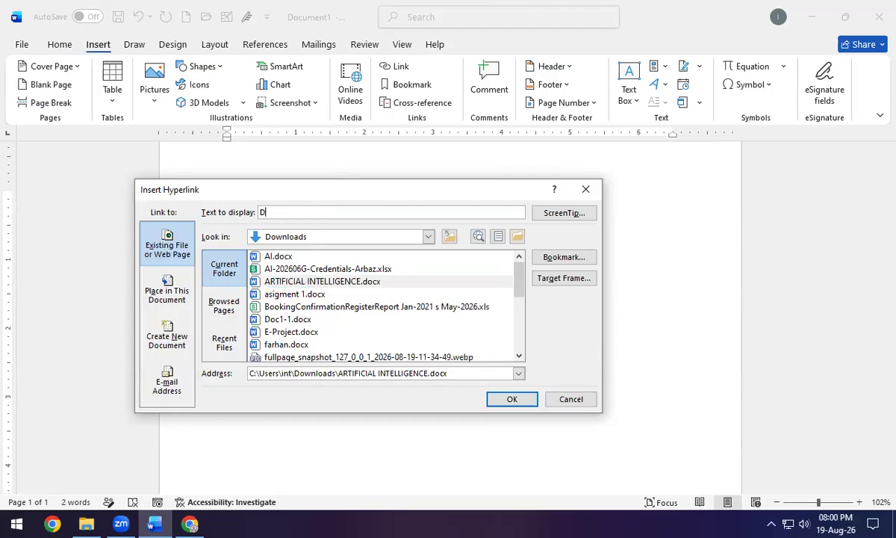
text(etails About AI)
click(512, 399)
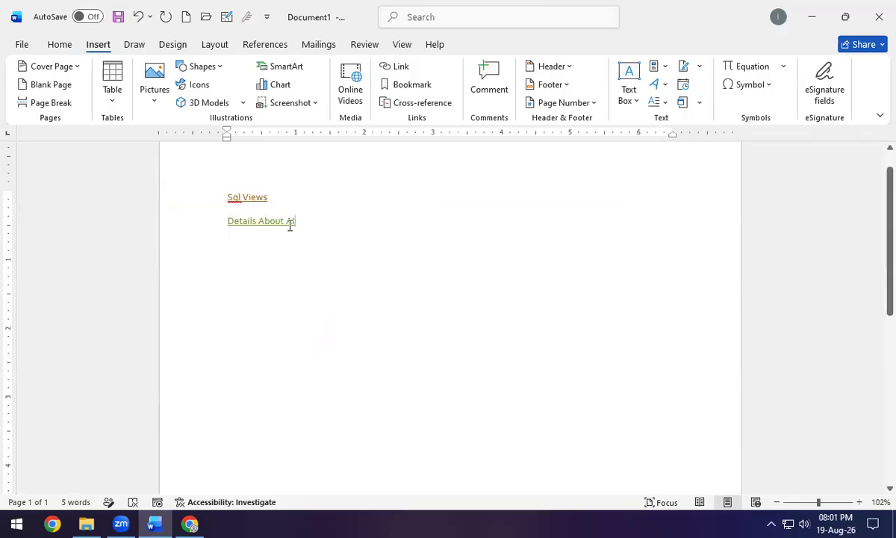
Test the Details About AI link, then select both link lines and delete them.
ctrl+click(284, 222)
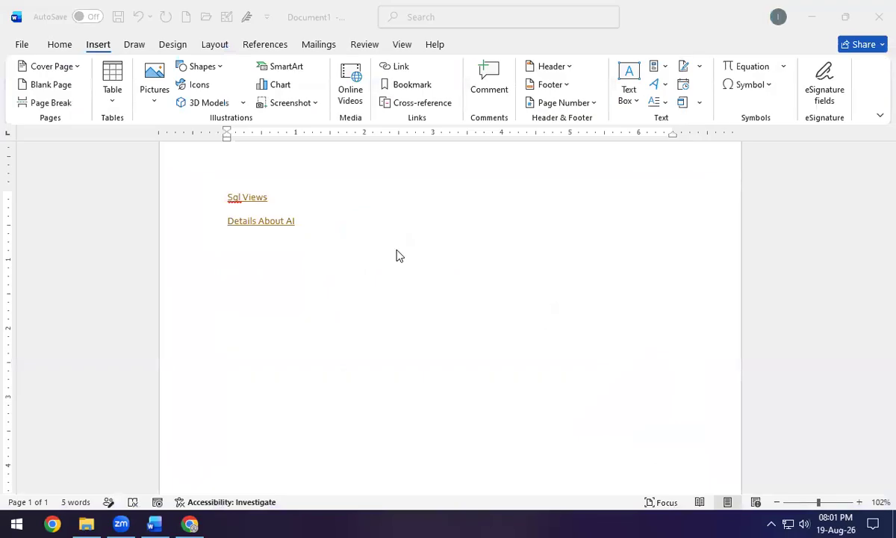
triple_click(261, 223)
click(263, 222)
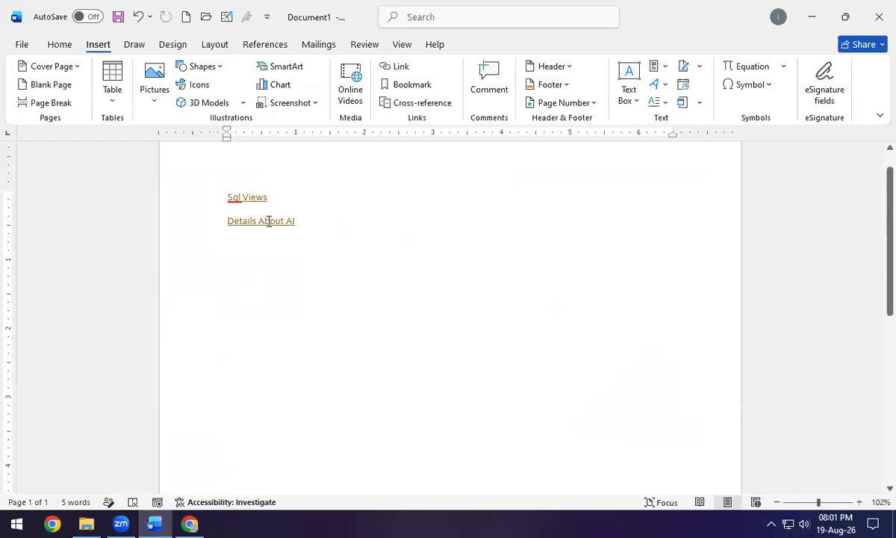
drag(297, 217, 155, 176)
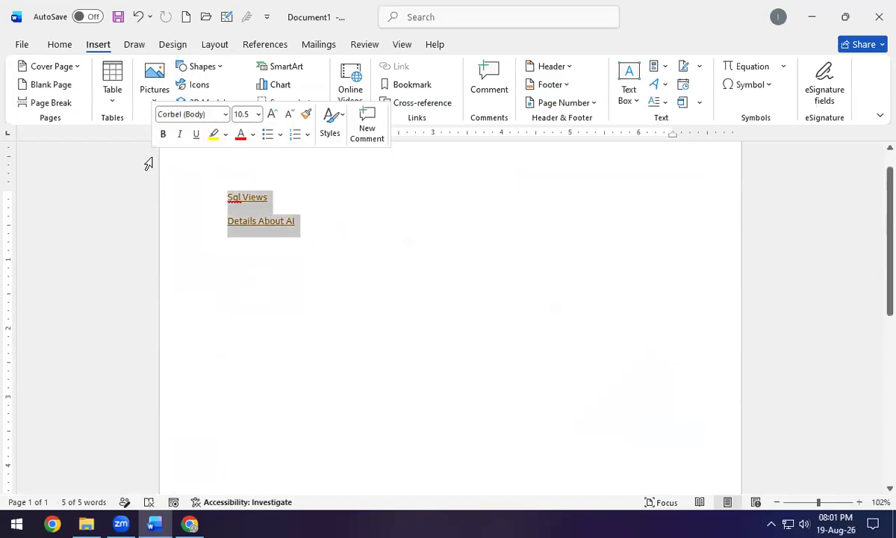
key(Delete)
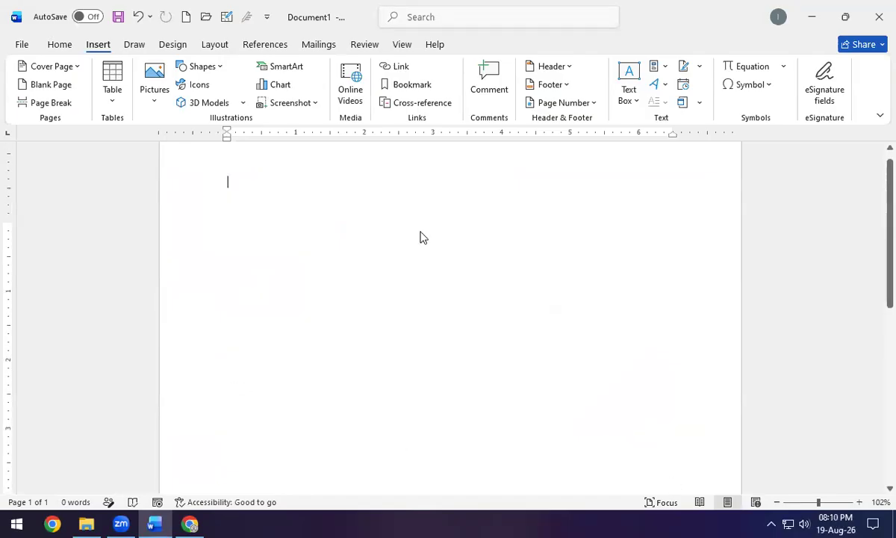
scroll(384, 222, up, 2)
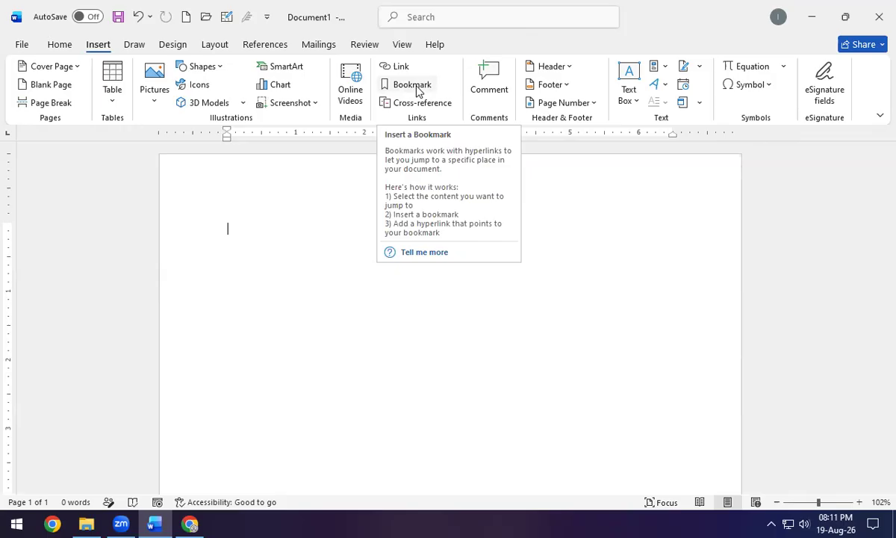
Type the heading 'English' and generate five sample paragraphs with =rand().
text(Heading)
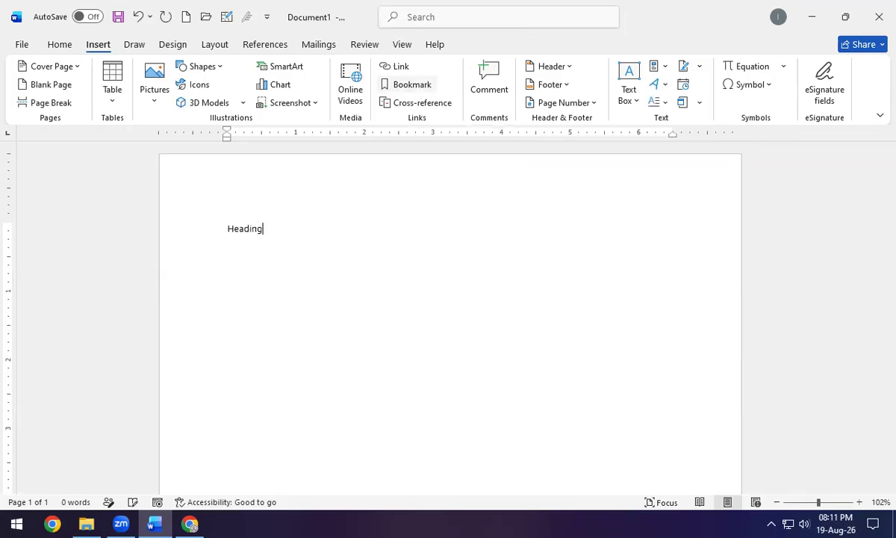
key(BackSpace)
key(BackSpace)
key(BackSpace)
key(BackSpace)
key(BackSpace)
key(BackSpace)
key(BackSpace)
text(English)
key(BackSpace)
text(h)
key(Return)
text(=)
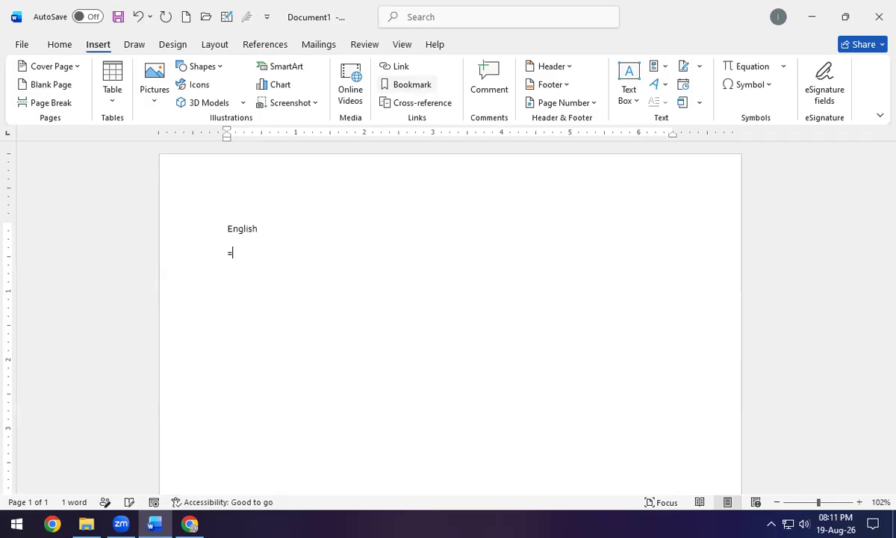
text(rand())
key(Return)
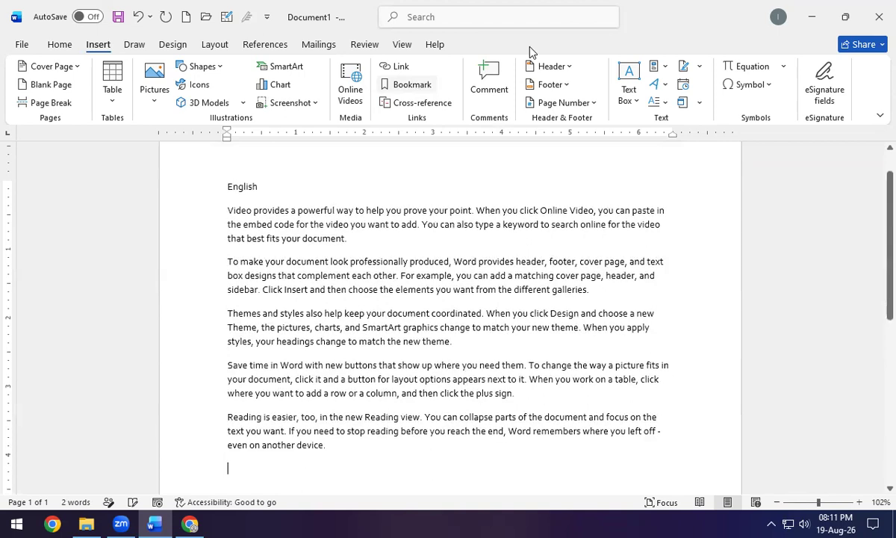
Apply the Heading 1 style to the English heading.
click(60, 44)
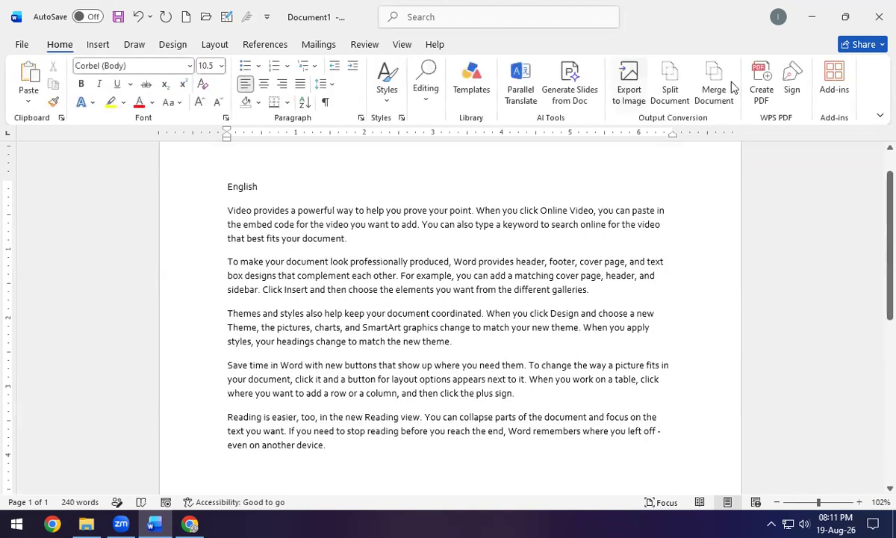
click(385, 94)
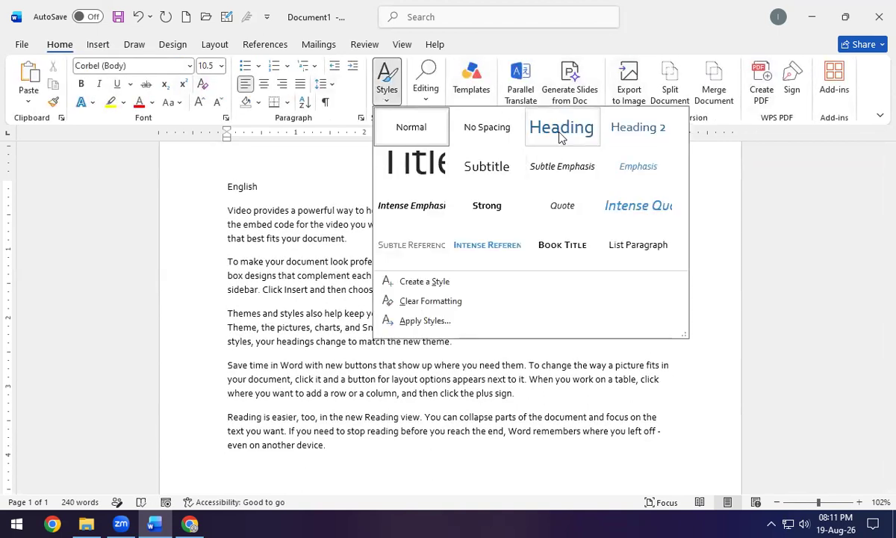
click(562, 136)
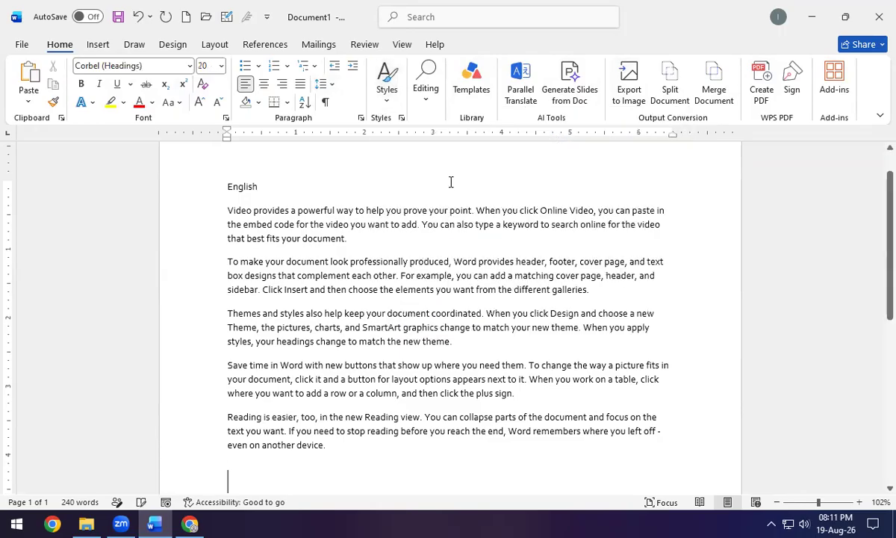
key(ctrl+z)
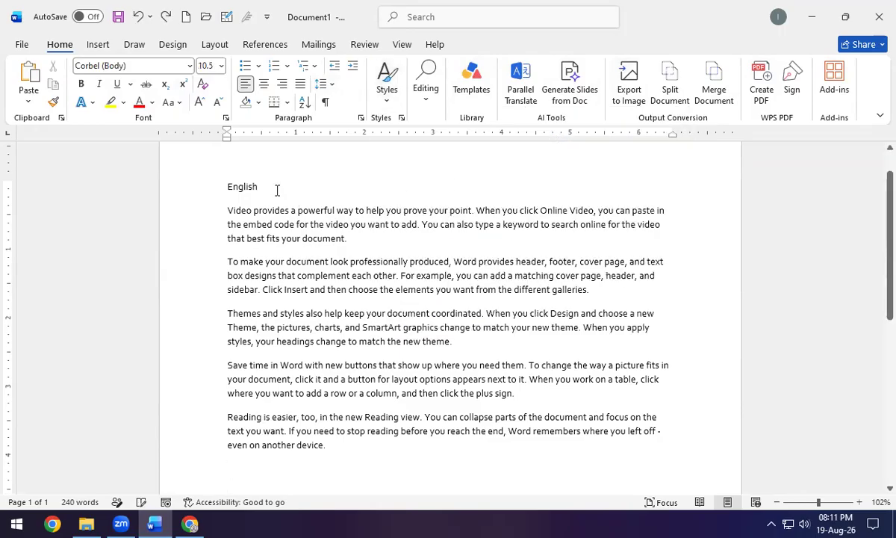
click(187, 183)
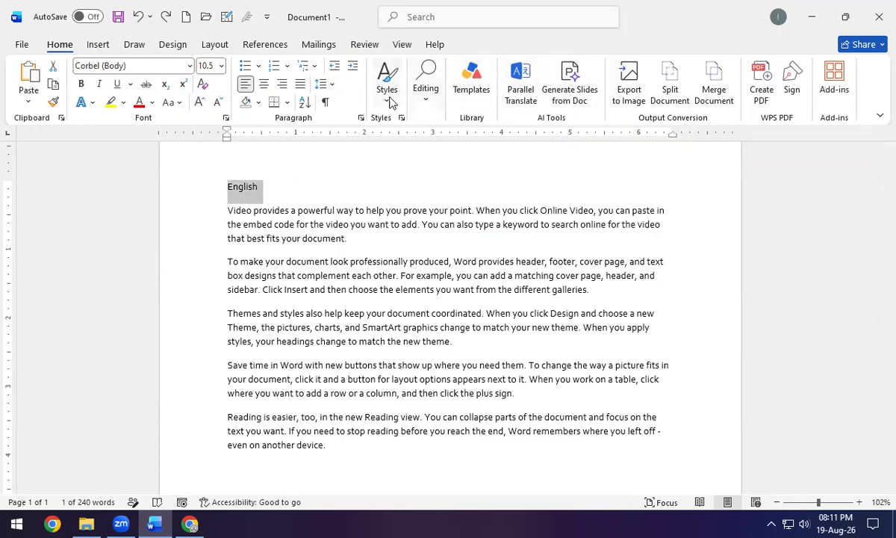
click(390, 102)
click(546, 144)
key(Right)
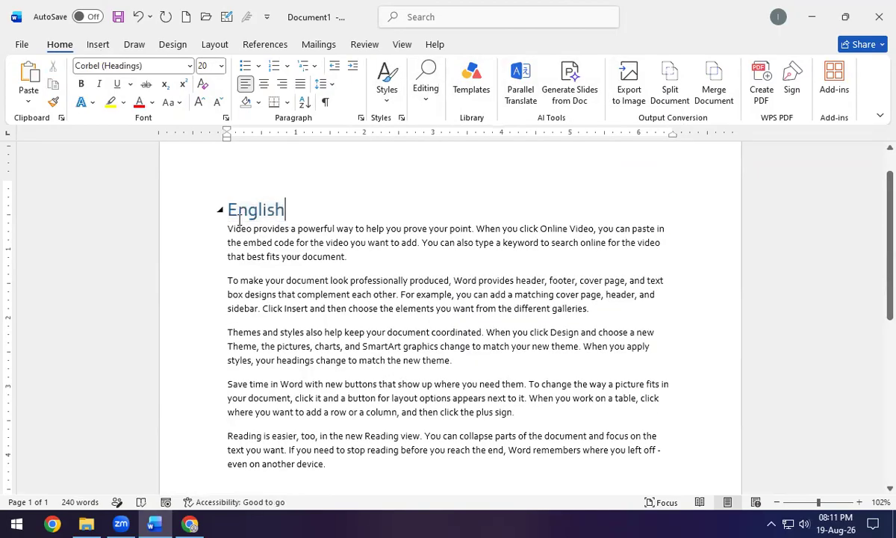
click(220, 210)
click(220, 210)
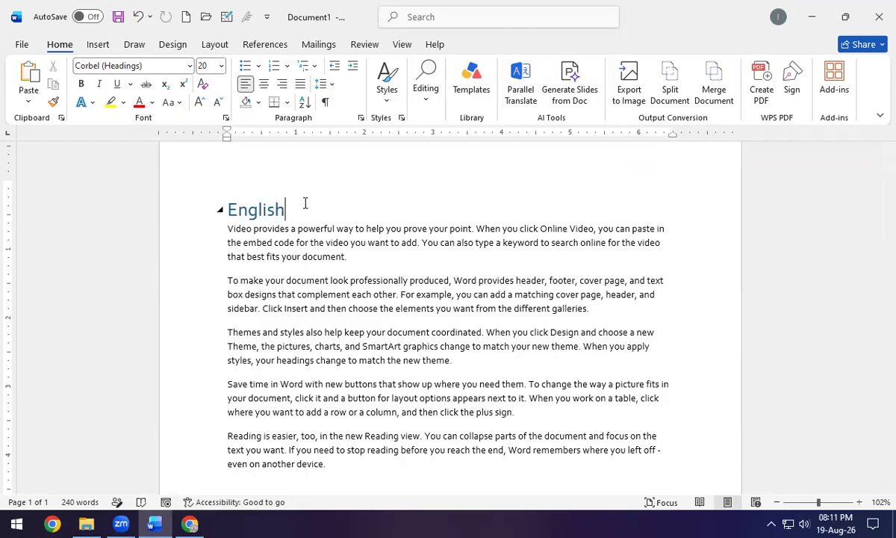
scroll(377, 338, down, 4)
click(374, 296)
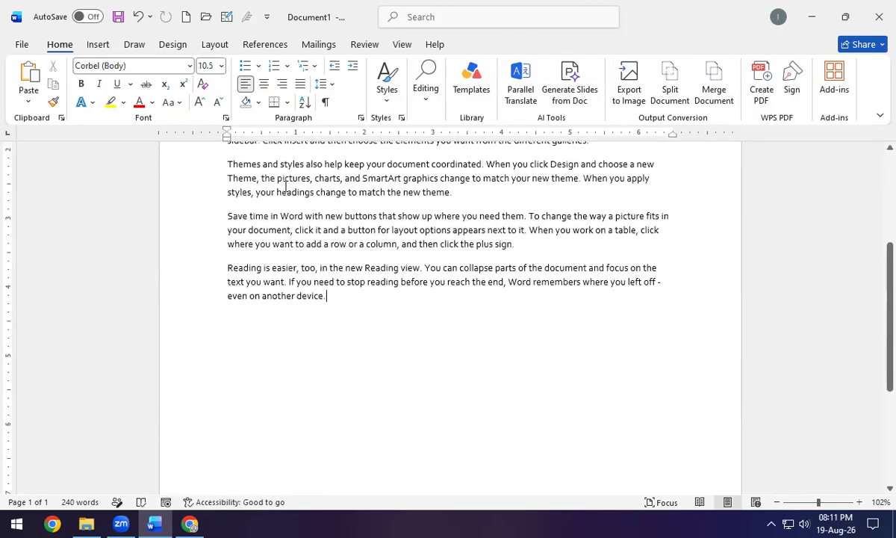
Paste the copied English section at the end and add more =rand() sample paragraphs.
scroll(285, 185, up, 4)
key(ctrl+a)
key(ctrl+c)
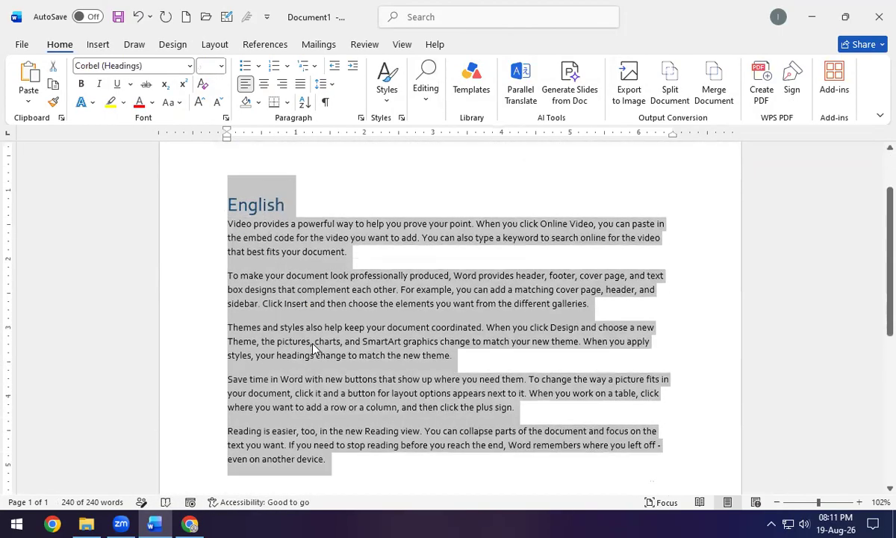
scroll(313, 349, down, 4)
click(333, 269)
key(Return)
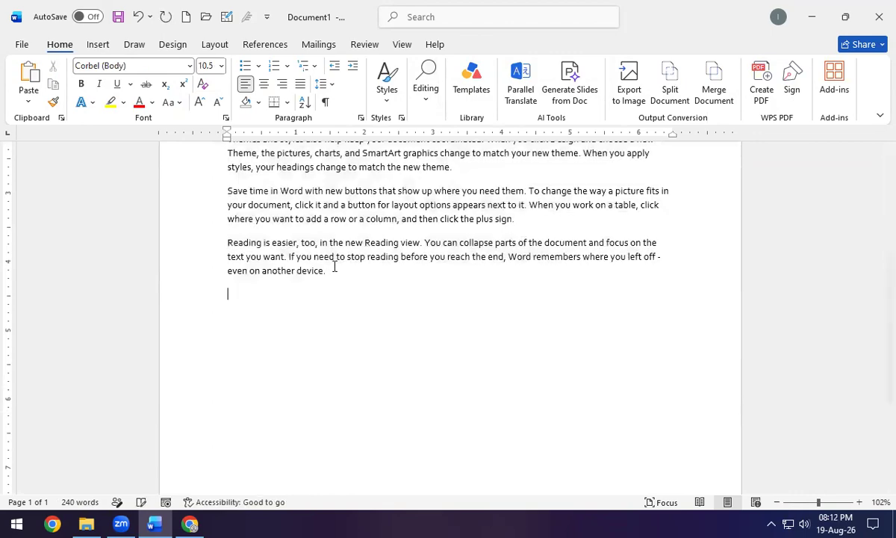
key(ctrl+v)
text(=rand())
key(Return)
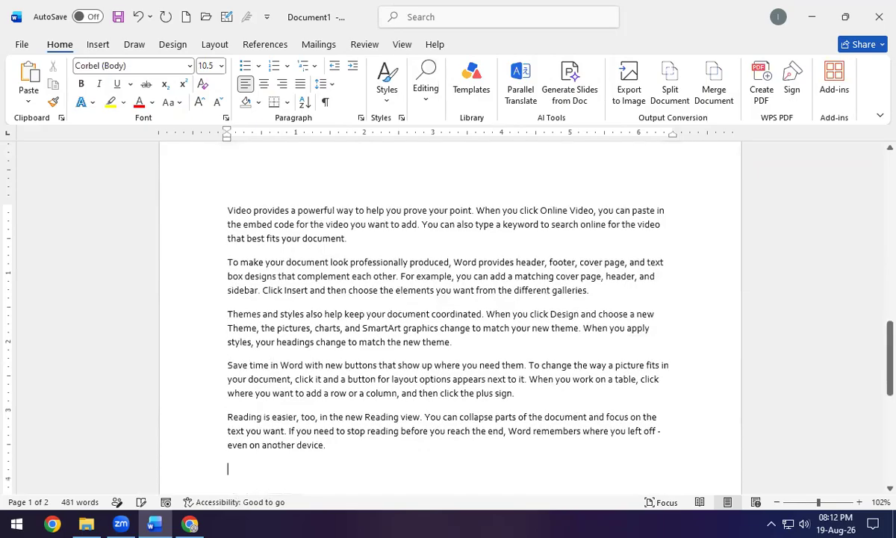
Rename the copied English heading to 'Maths'.
scroll(339, 264, up, 12)
click(307, 333)
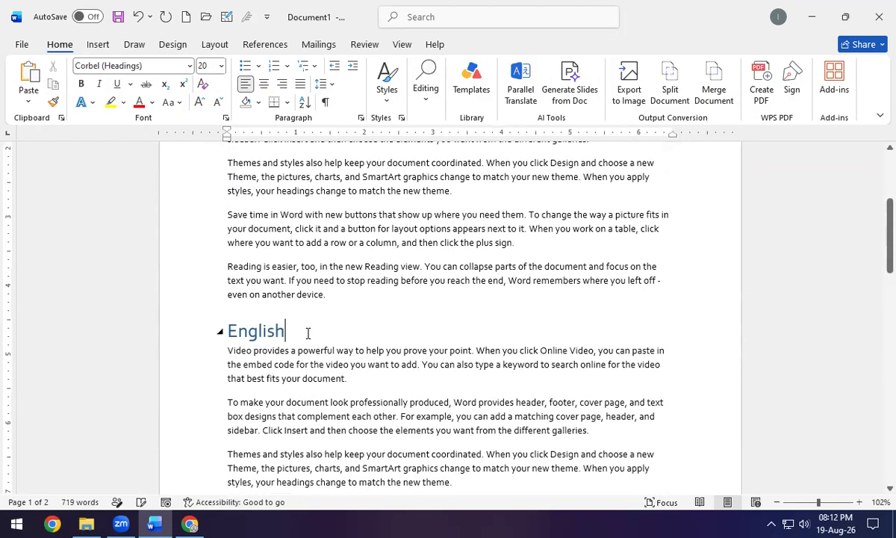
key(BackSpace)
key(BackSpace)
key(BackSpace)
key(BackSpace)
key(BackSpace)
key(BackSpace)
key(BackSpace)
text(M)
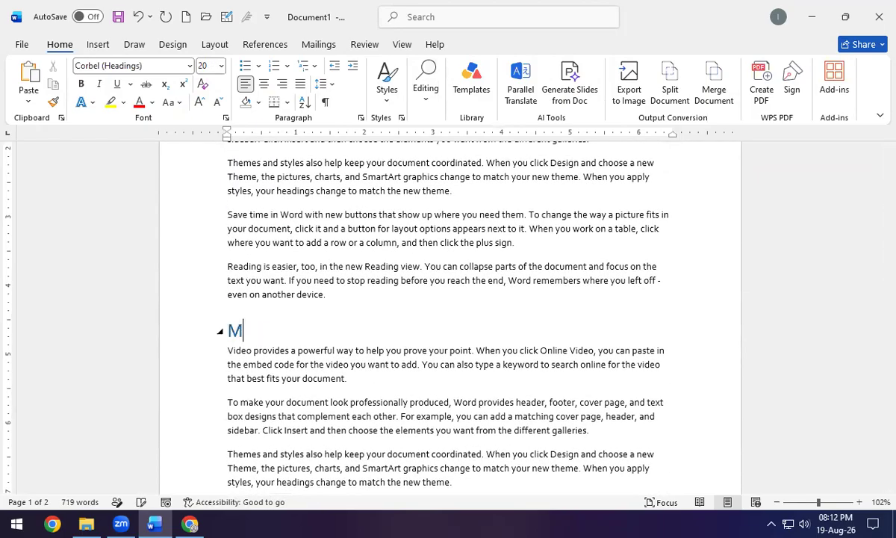
text(aths)
Paste the English section again at the end and rename its heading to 'Urdu'.
scroll(351, 323, down, 8)
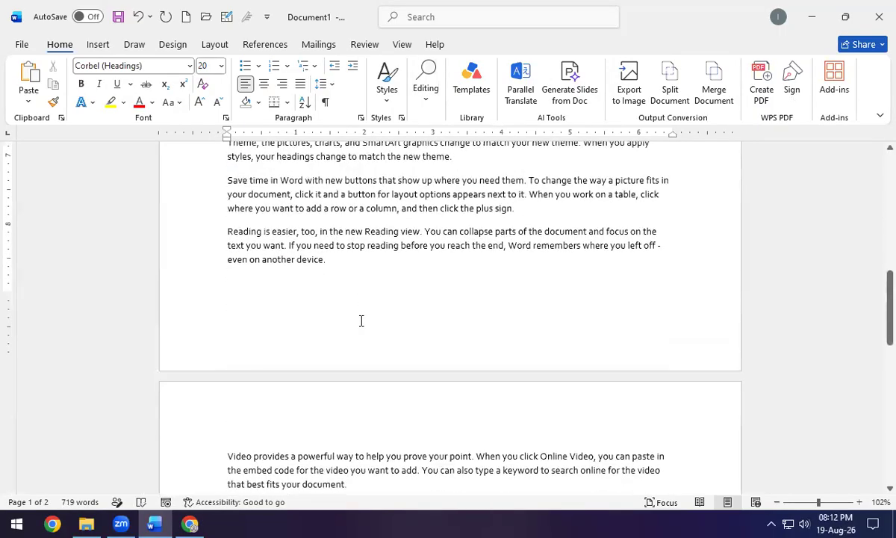
scroll(361, 321, down, 10)
click(357, 310)
key(Return)
key(ctrl+v)
drag(290, 185, 292, 189)
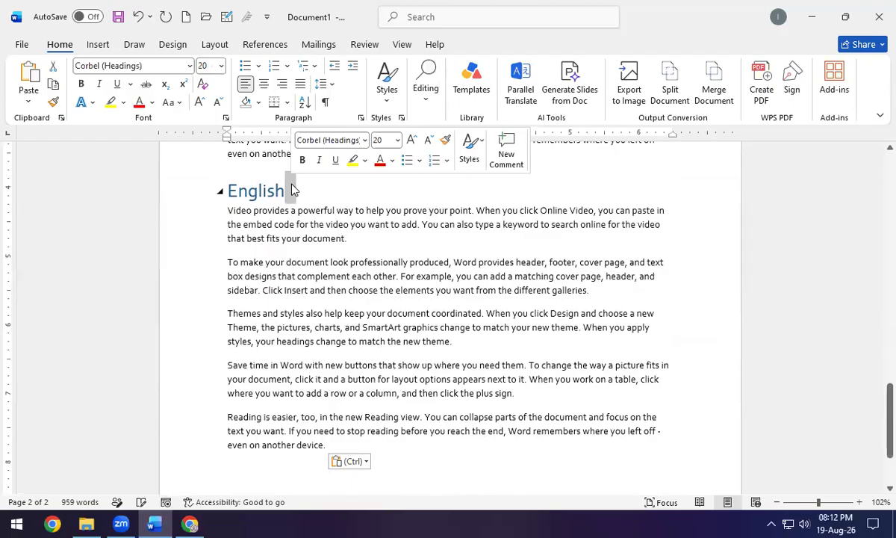
key(BackSpace)
key(BackSpace)
key(BackSpace)
key(BackSpace)
text(ish)
key(Return)
drag(292, 184, 291, 189)
key(BackSpace)
key(BackSpace)
key(BackSpace)
key(BackSpace)
key(BackSpace)
key(BackSpace)
key(BackSpace)
key(BackSpace)
text(Urdu)
scroll(362, 259, up, 2)
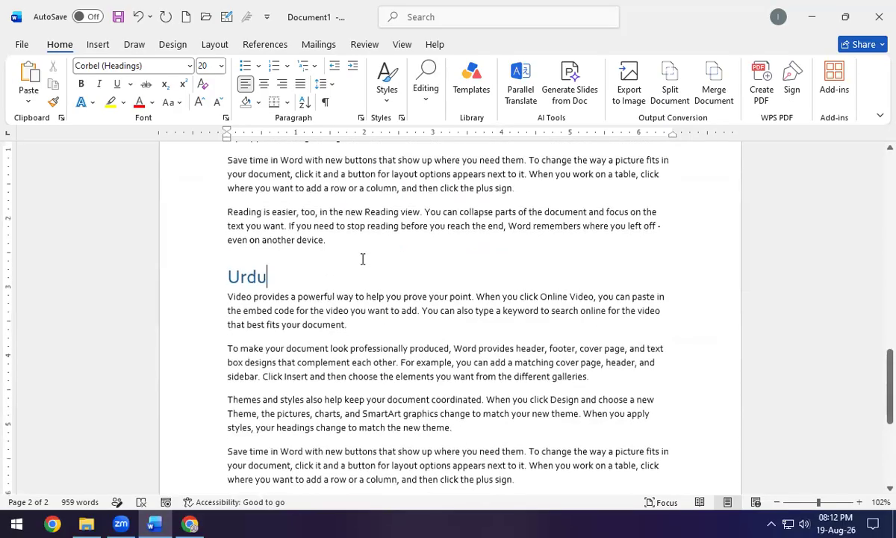
scroll(364, 258, up, 12)
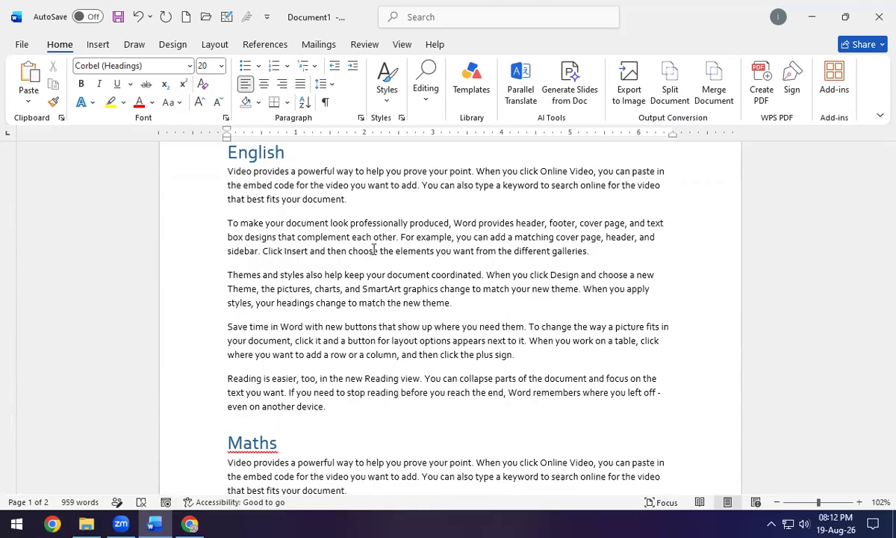
scroll(327, 306, down, 4)
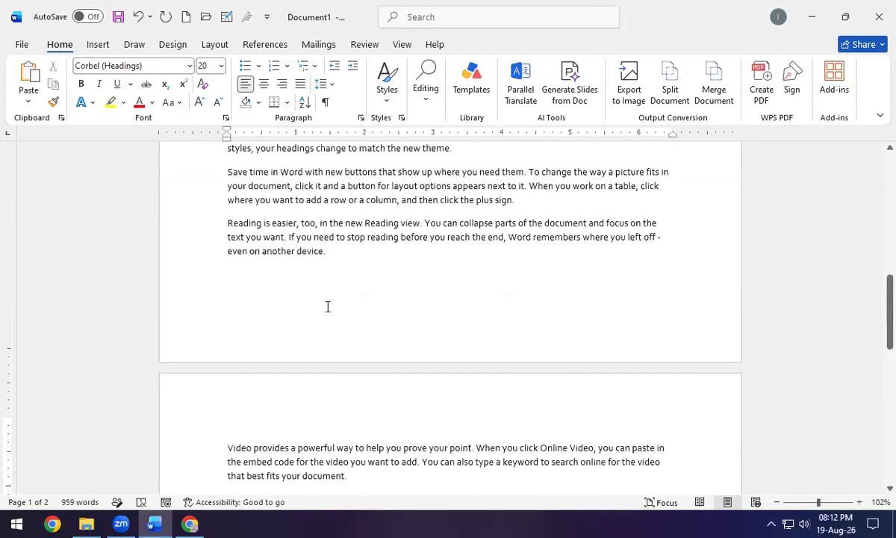
scroll(327, 306, down, 9)
Select the Urdu heading and add a bookmark named urduchapter.
drag(279, 362, 228, 361)
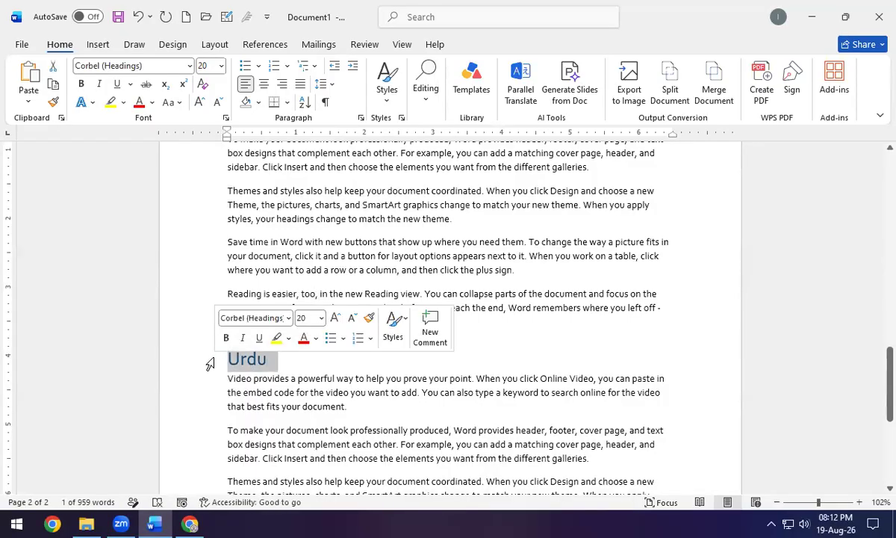
click(98, 47)
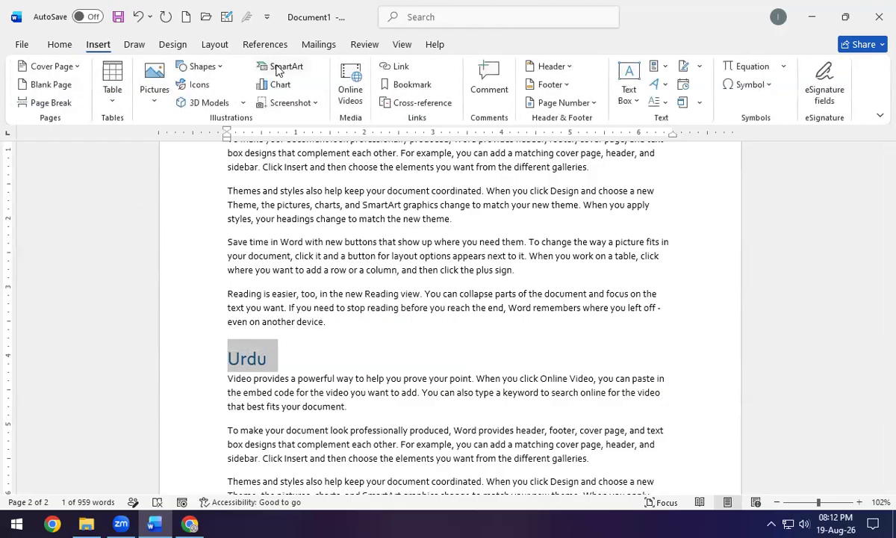
click(396, 88)
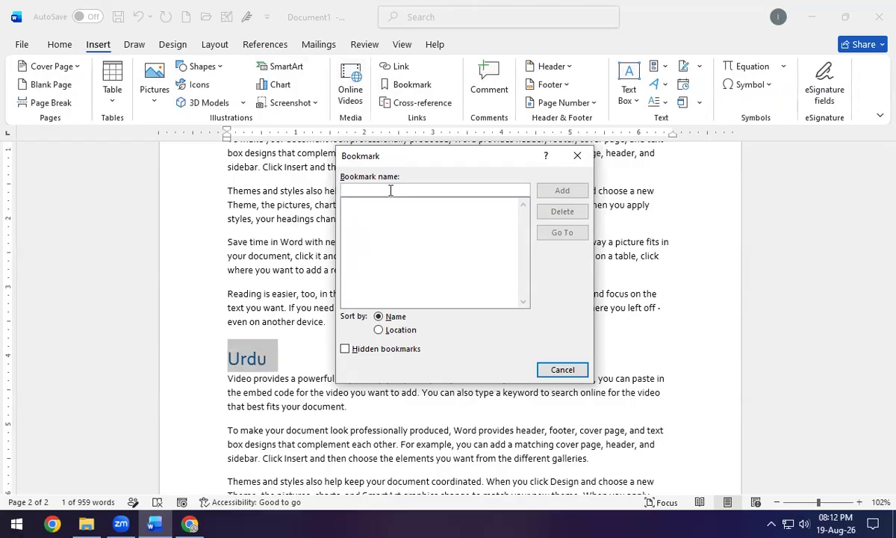
text(urud c)
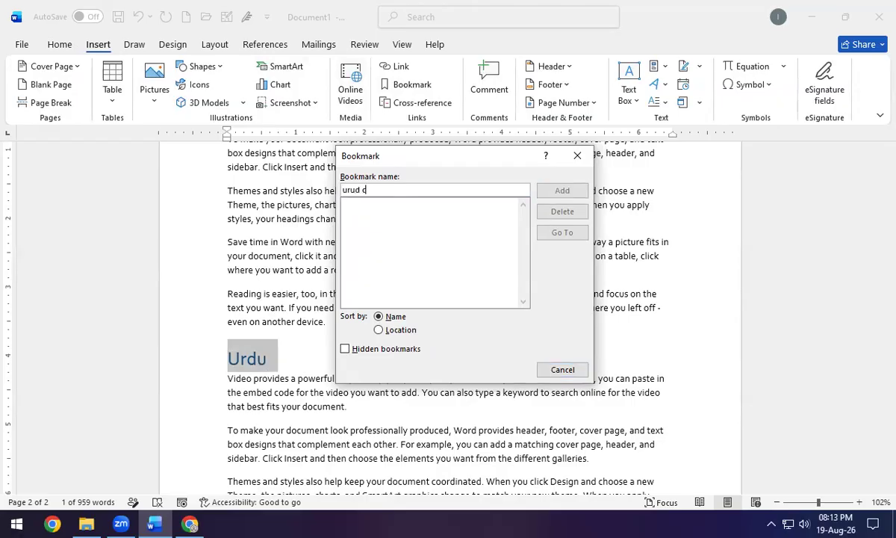
text(hapter)
click(362, 190)
key(BackSpace)
key(BackSpace)
text(du)
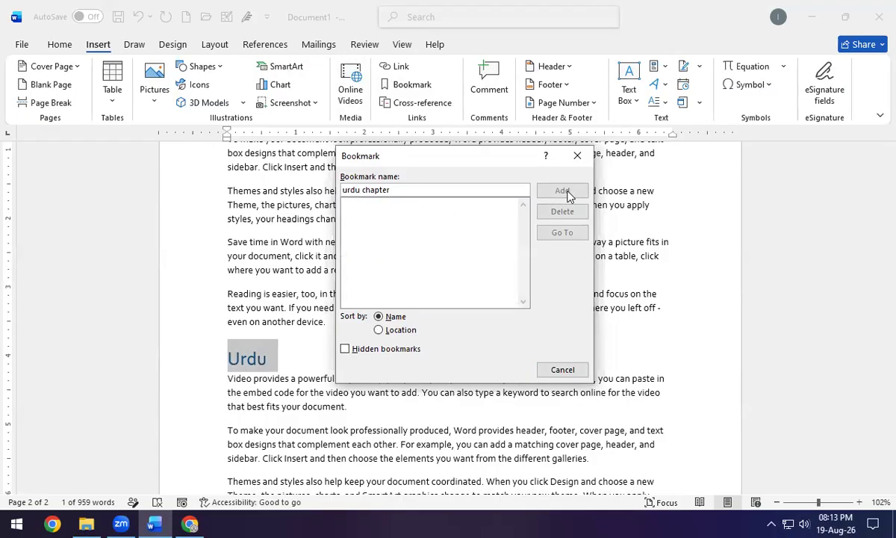
key(Delete)
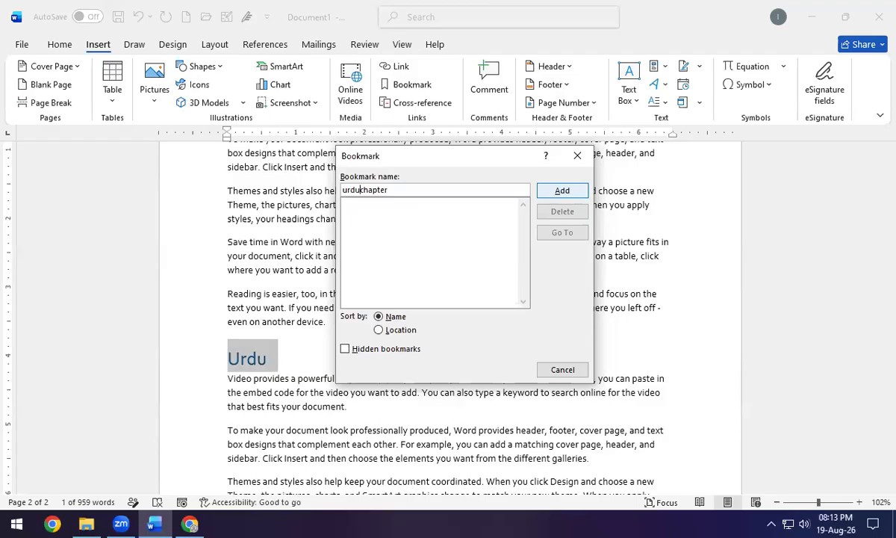
click(562, 192)
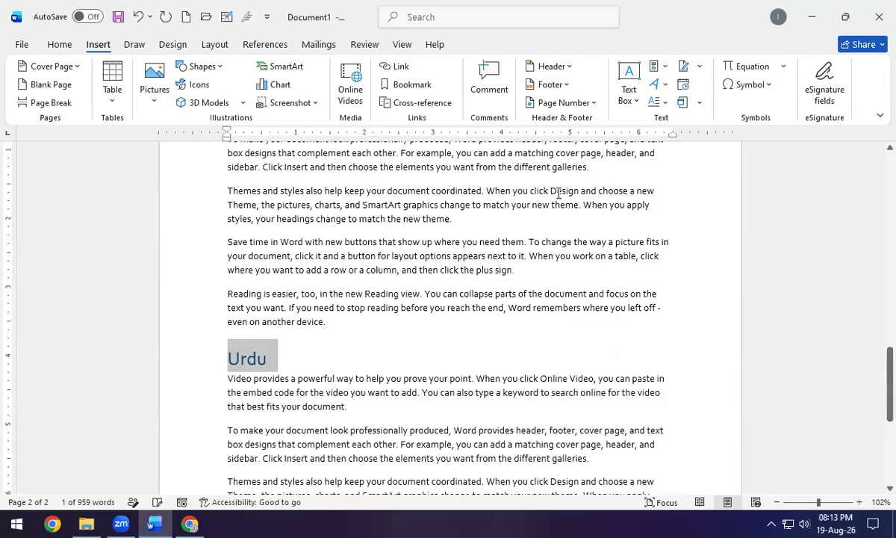
Insert a page break, then Go To the urduchapter bookmark to reach the Urdu heading.
key(ctrl+Return)
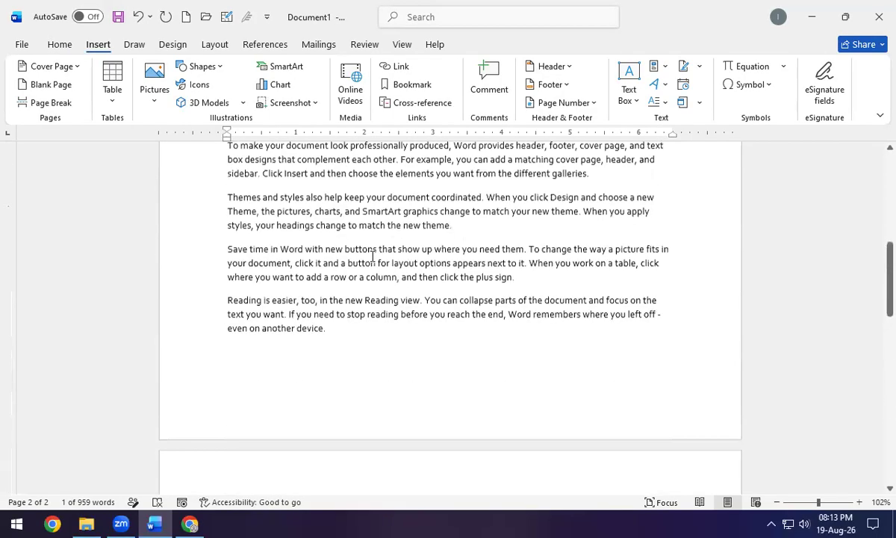
scroll(373, 256, up, 4)
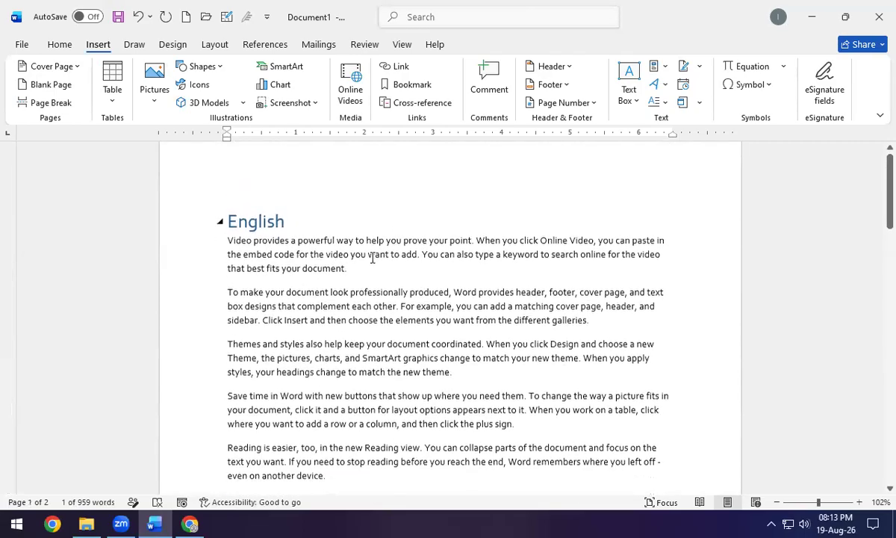
click(385, 216)
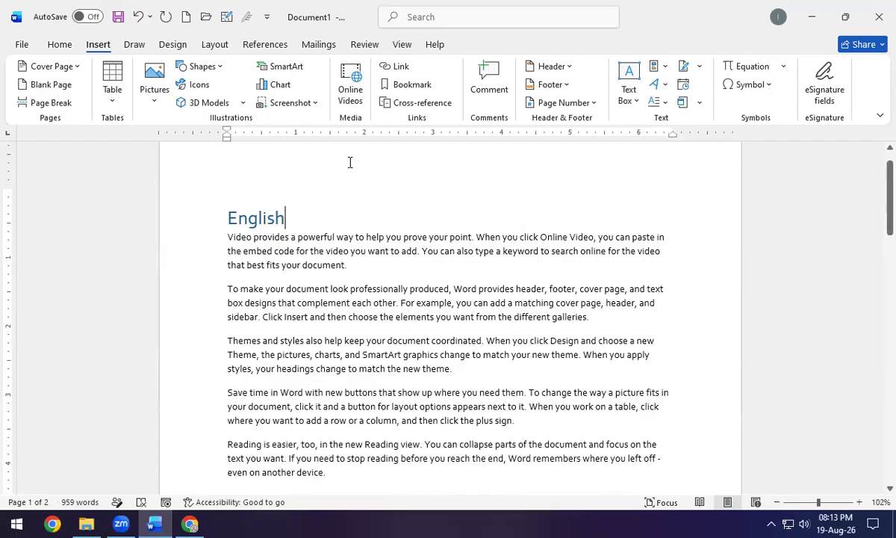
click(413, 87)
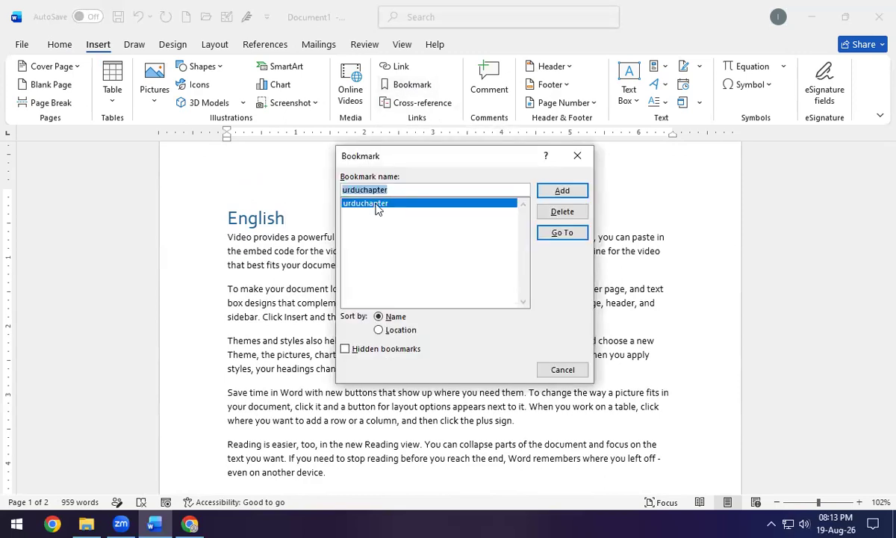
click(583, 237)
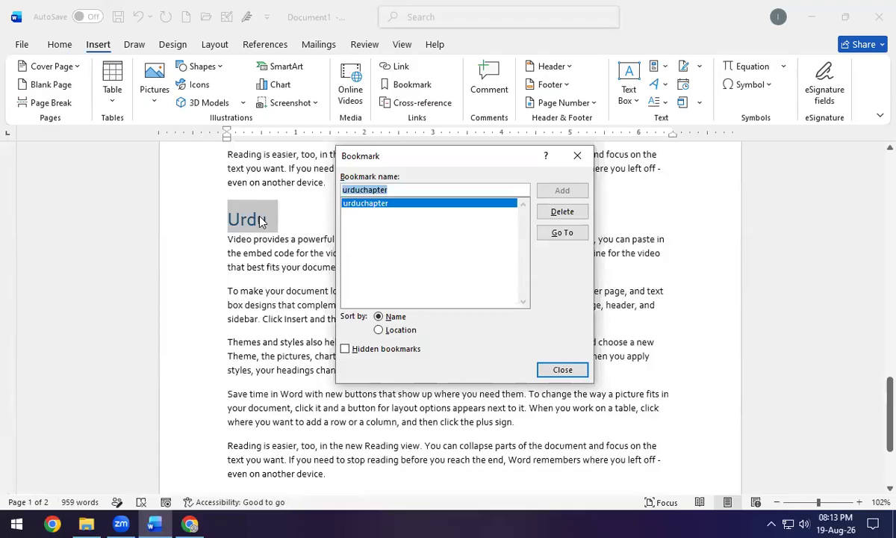
click(578, 155)
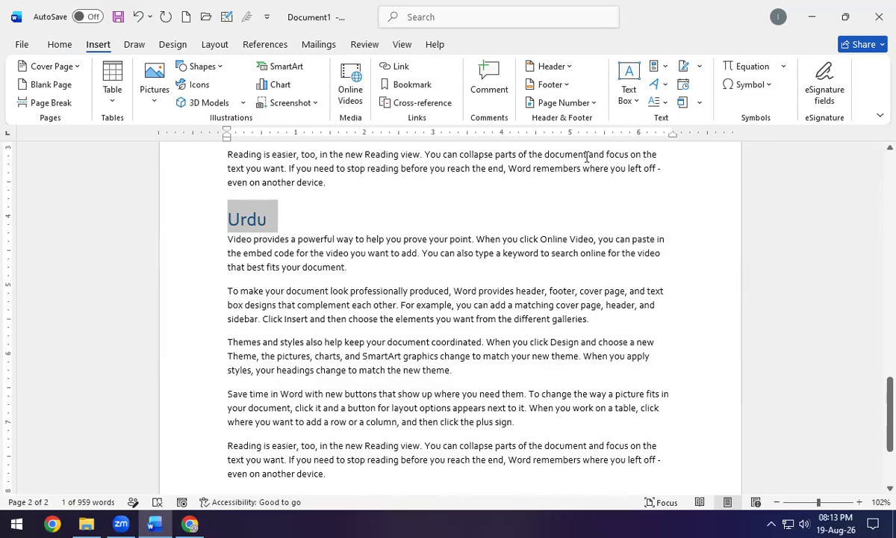
scroll(490, 272, up, 10)
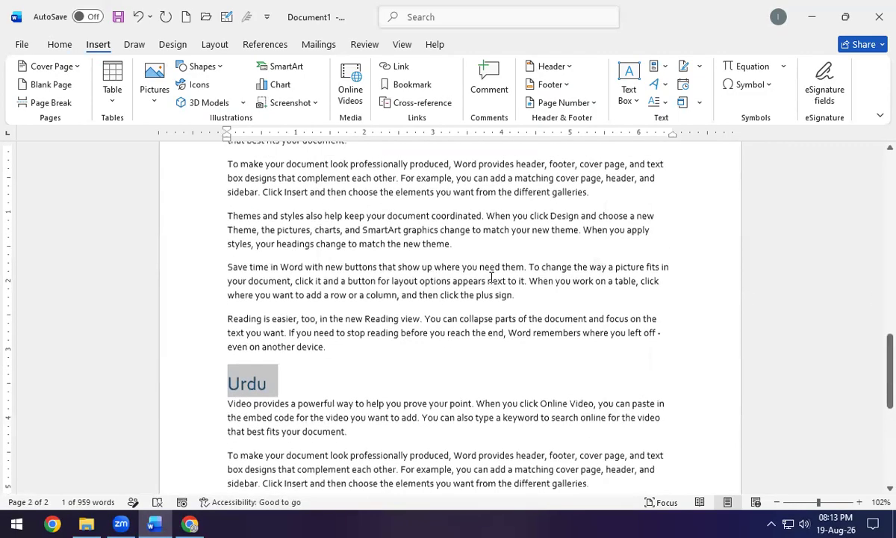
scroll(491, 274, up, 3)
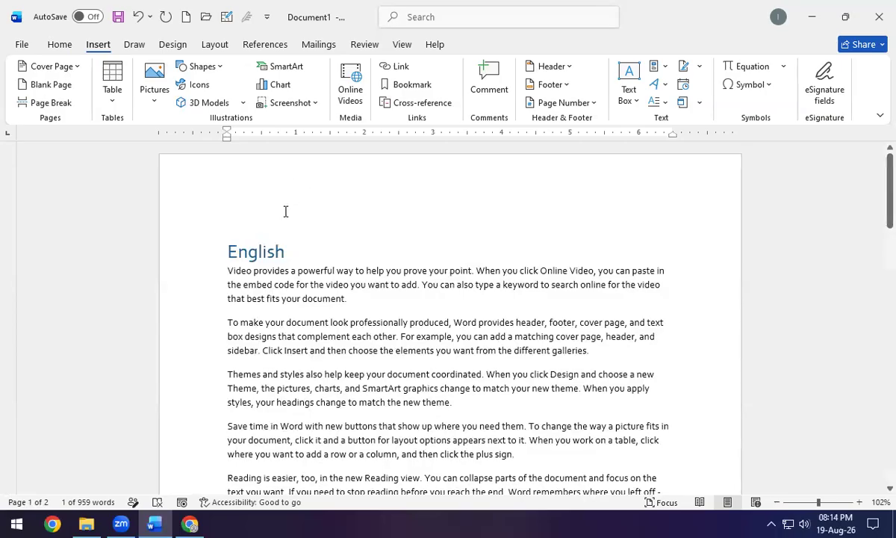
click(226, 253)
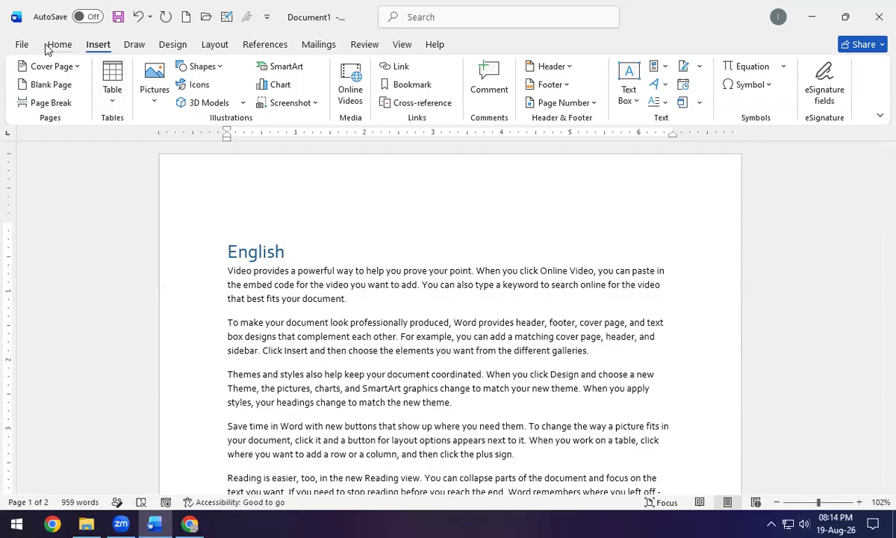
Insert a page break before English and title the new first page 'Index'.
click(57, 103)
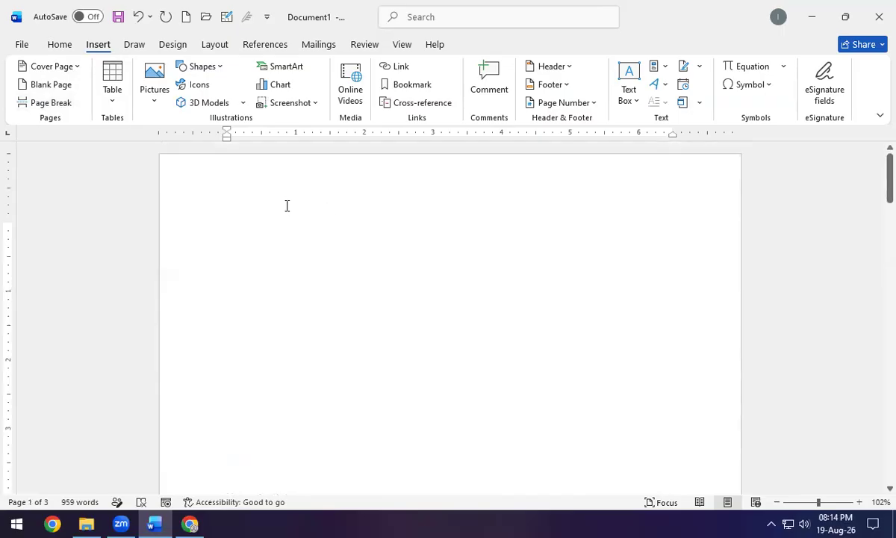
text(Index)
key(Return)
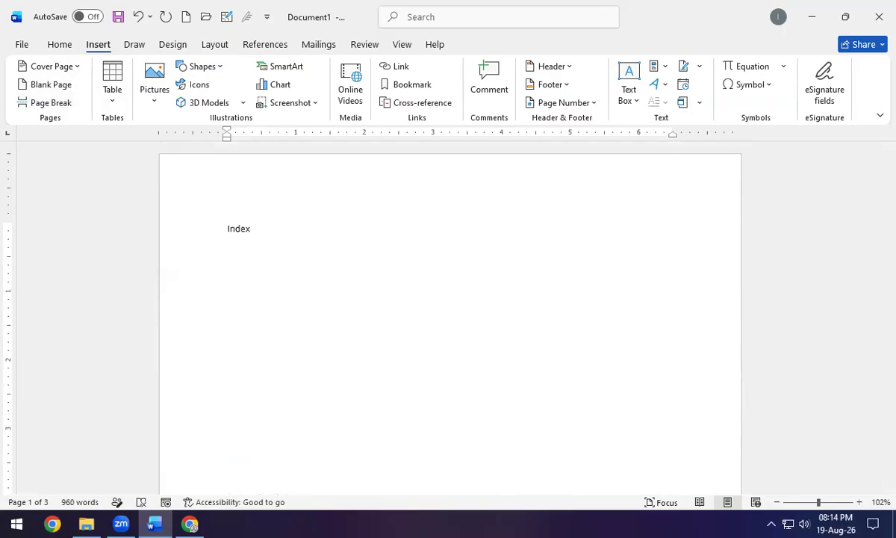
In the Cross-reference dialog, compare the Bookmark, Heading, Footnote and Figure reference types.
scroll(411, 103, up, 1)
click(411, 103)
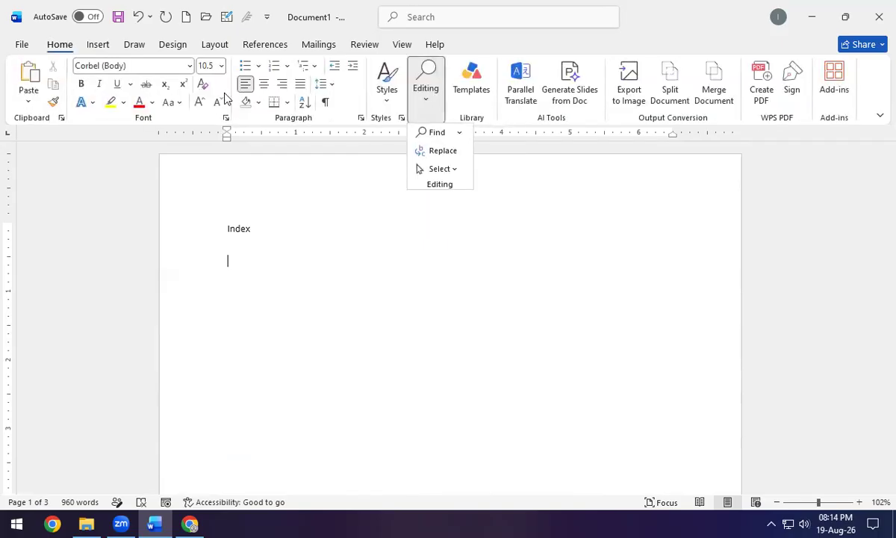
click(97, 44)
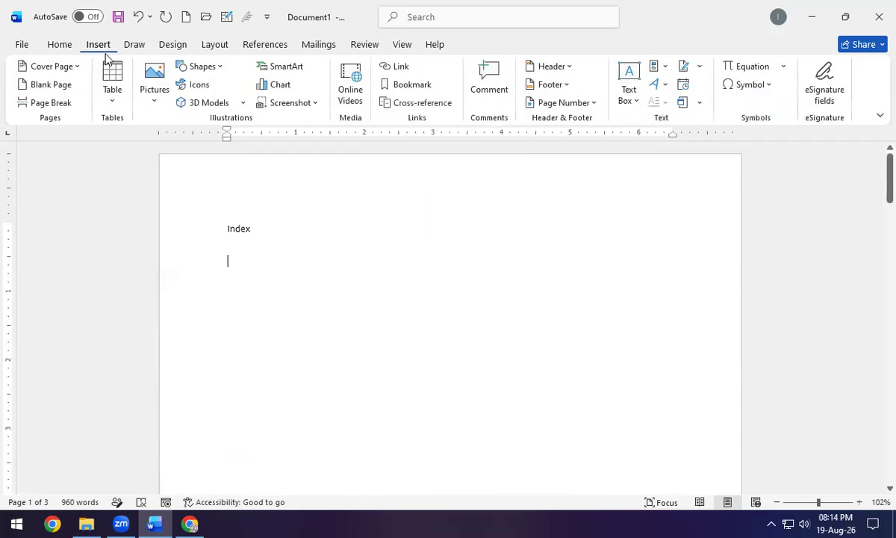
click(403, 103)
drag(599, 150, 318, 149)
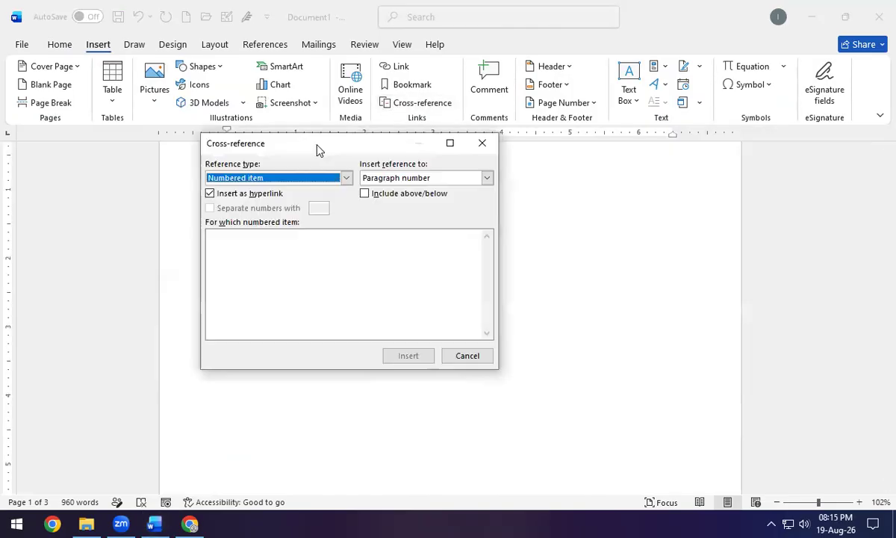
click(347, 178)
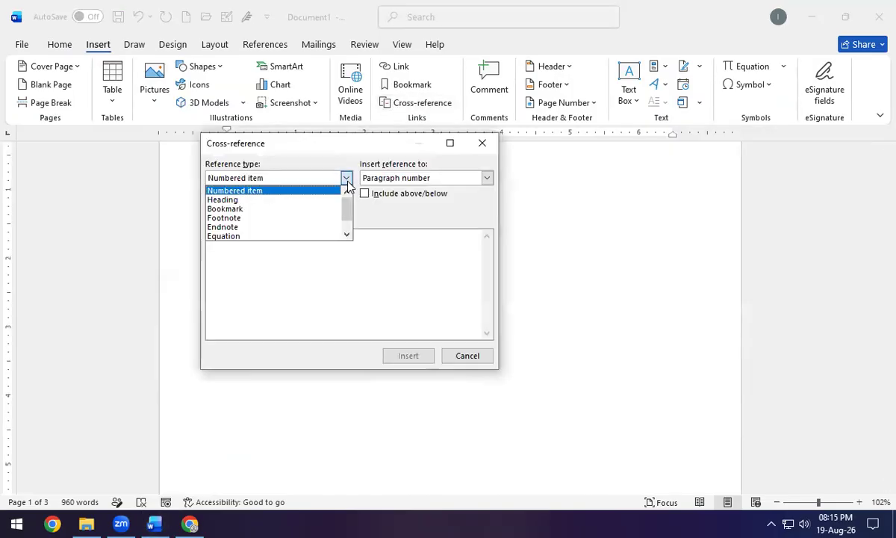
click(262, 215)
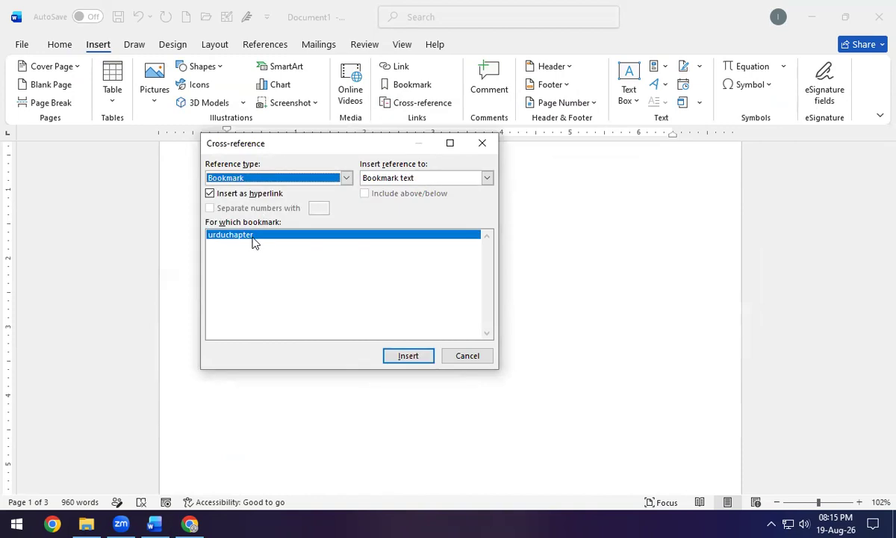
click(314, 178)
click(306, 198)
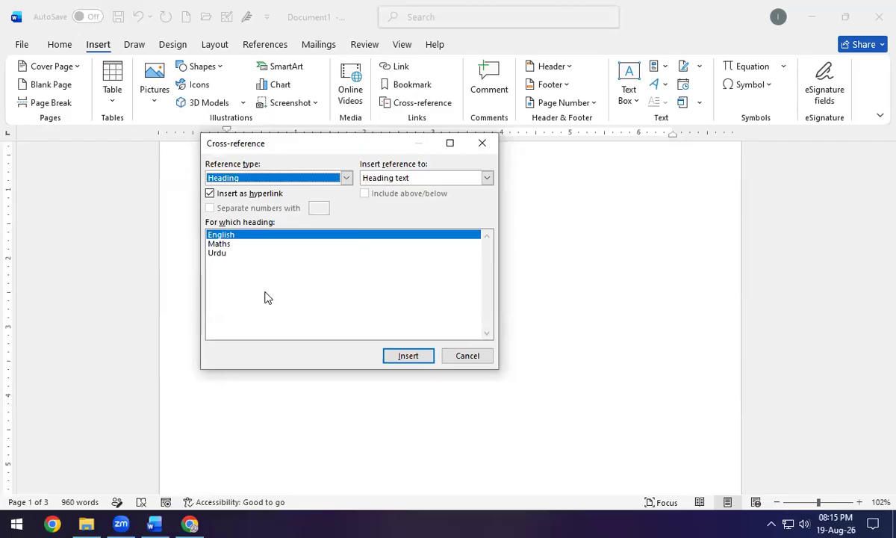
click(346, 178)
click(243, 218)
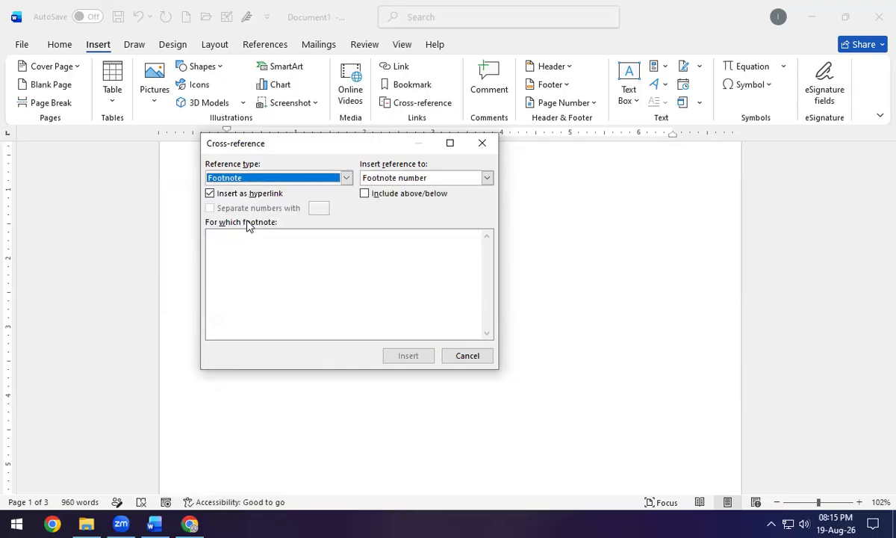
click(346, 178)
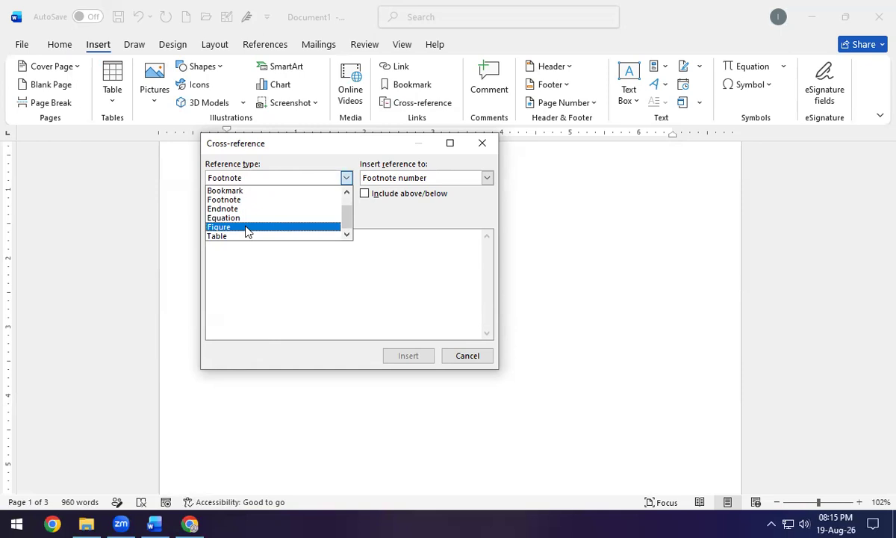
click(248, 227)
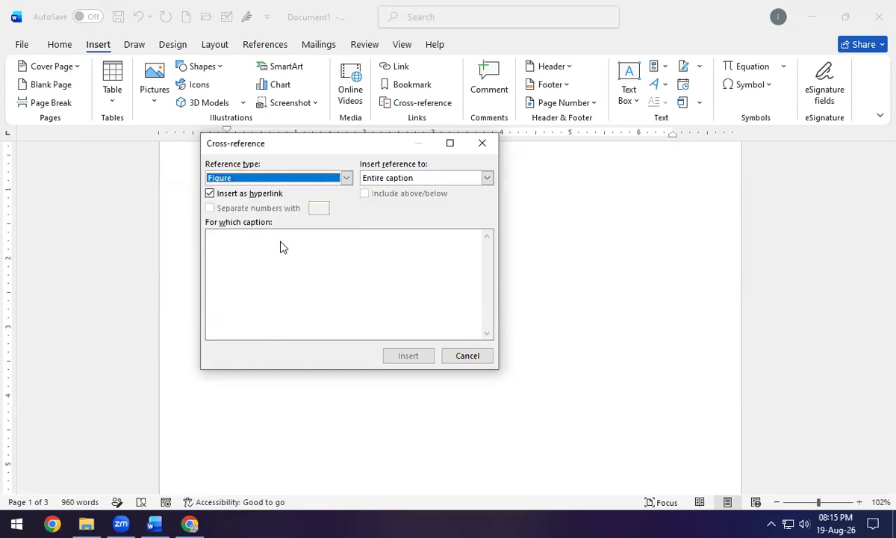
Insert a Bookmark cross-reference to urduchapter under Index and close the dialog.
click(345, 178)
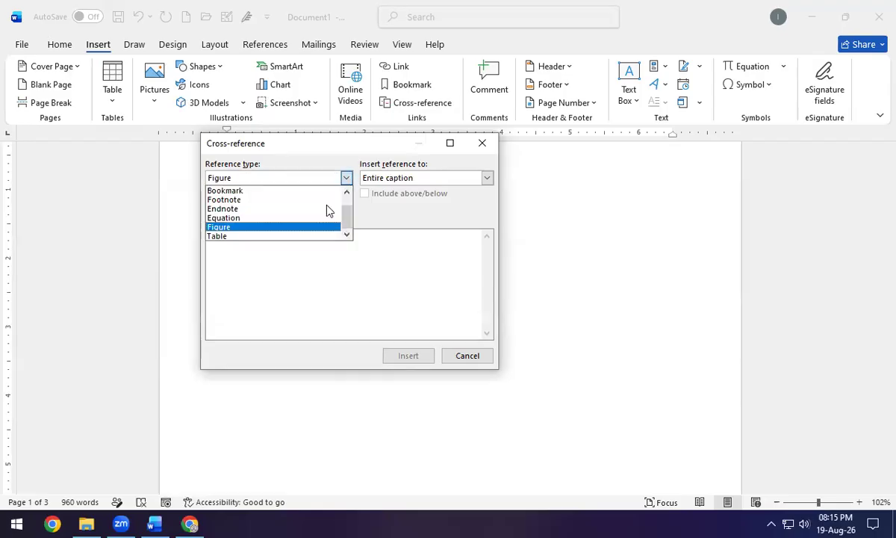
scroll(298, 219, up, 1)
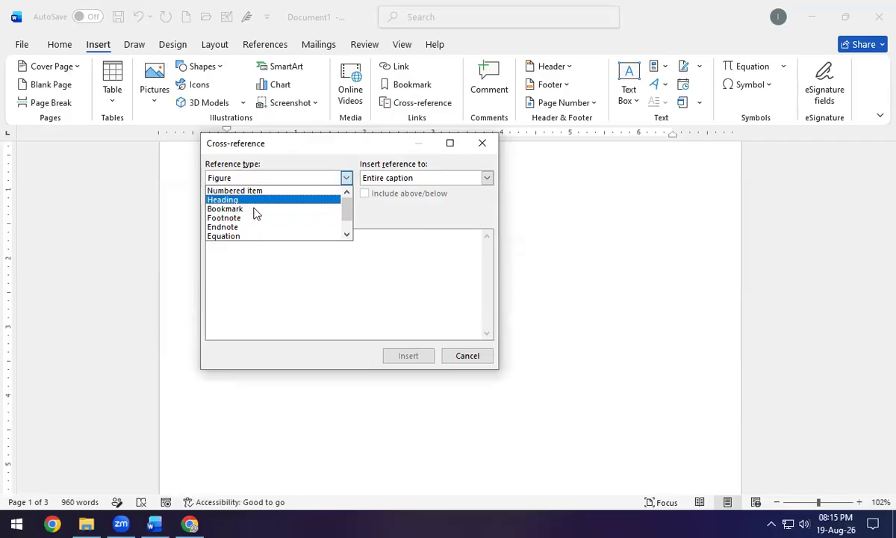
click(254, 209)
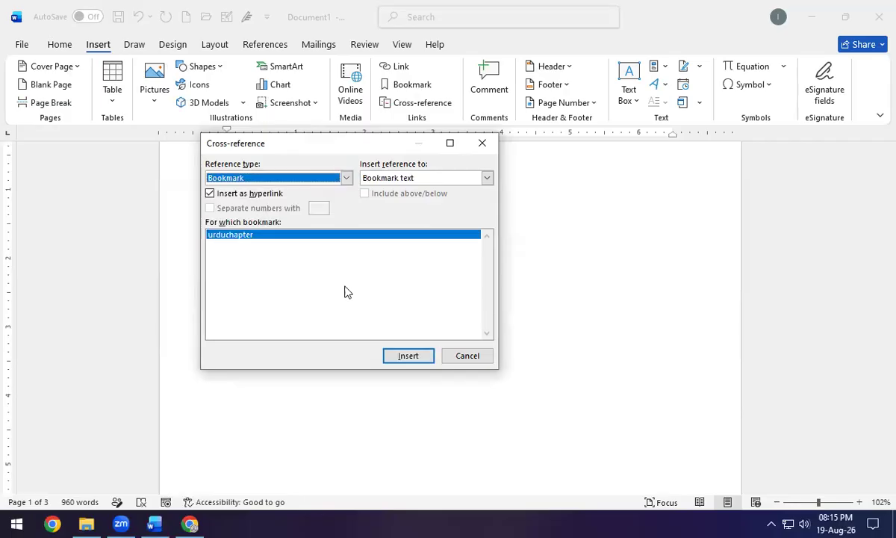
click(404, 356)
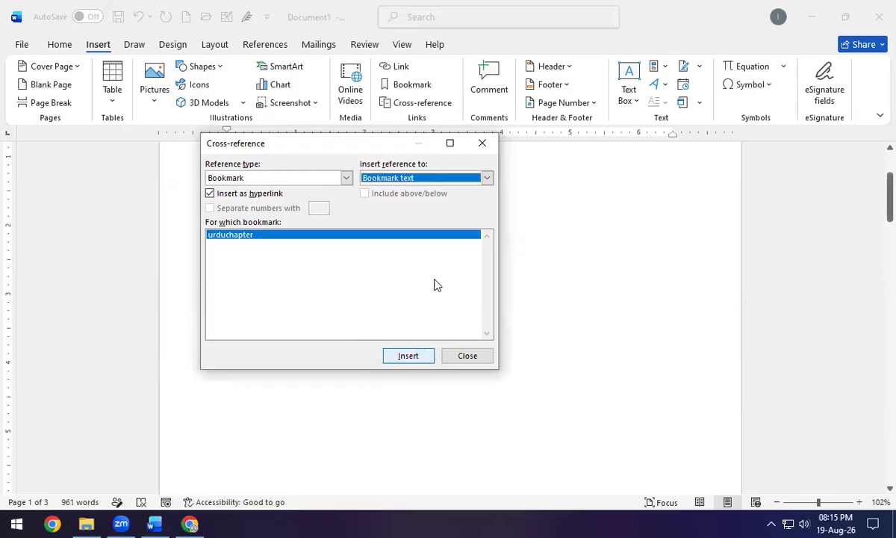
drag(366, 151, 564, 238)
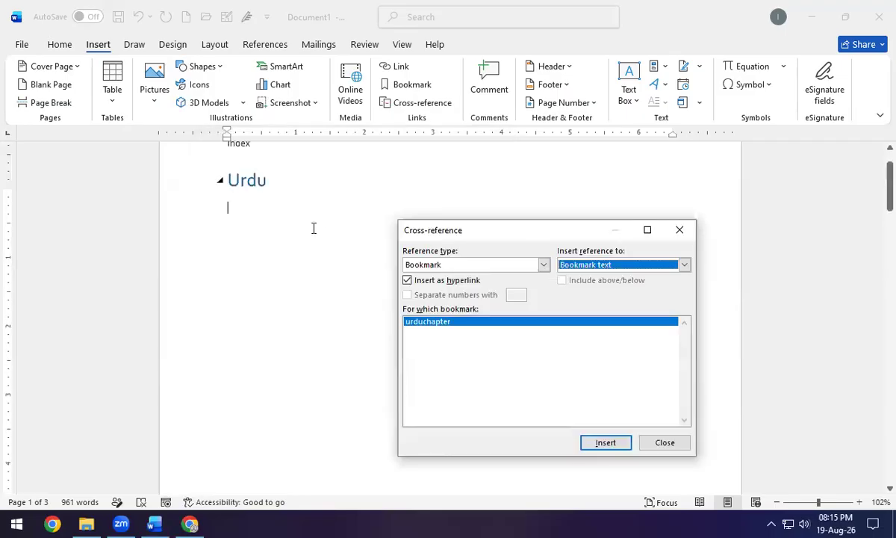
scroll(269, 284, up, 2)
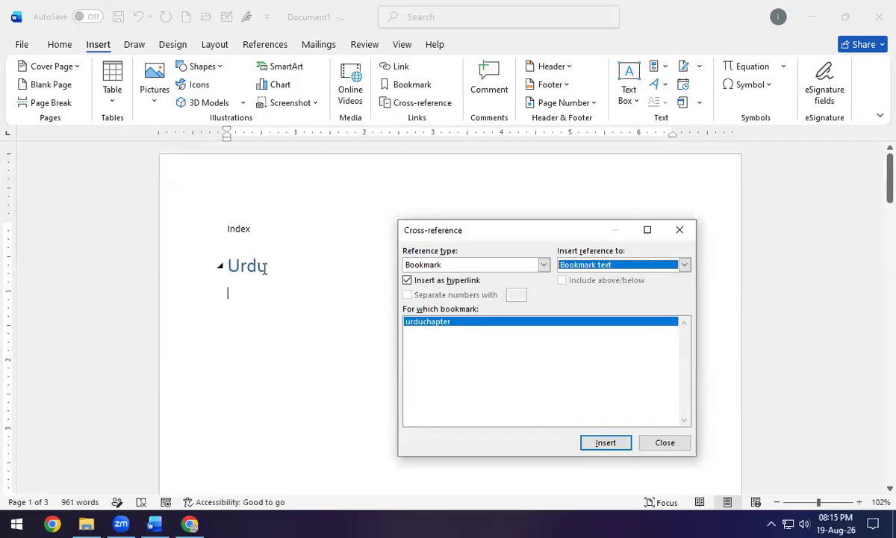
click(679, 229)
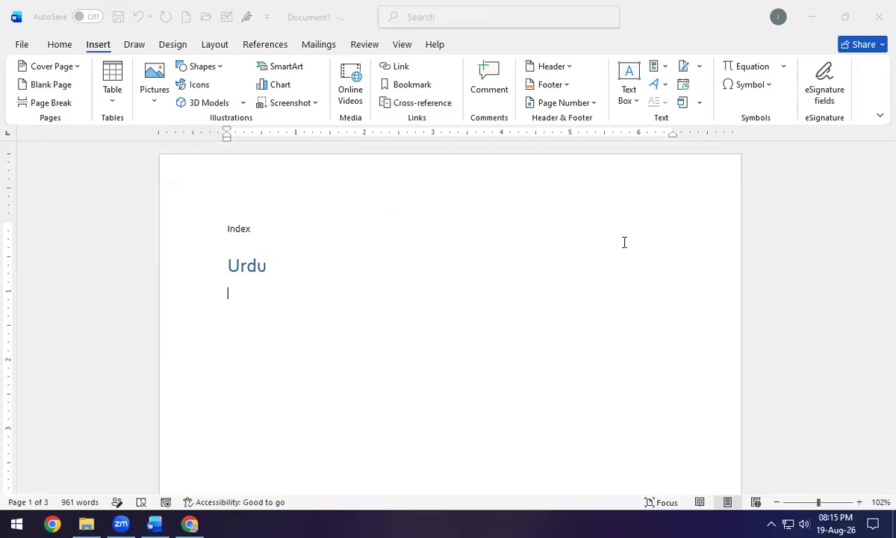
click(248, 269)
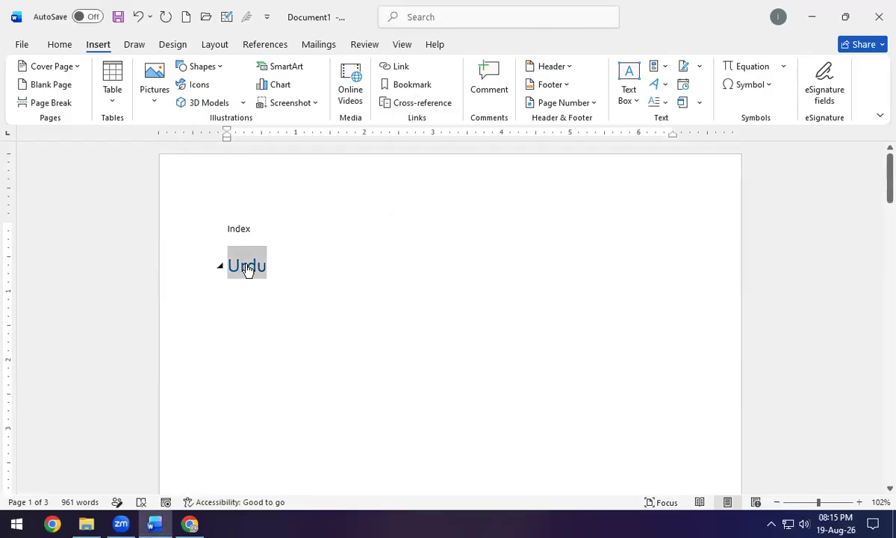
Ctrl+click the Urdu link on the Index page to jump to the Urdu heading on page 3.
ctrl+click(248, 269)
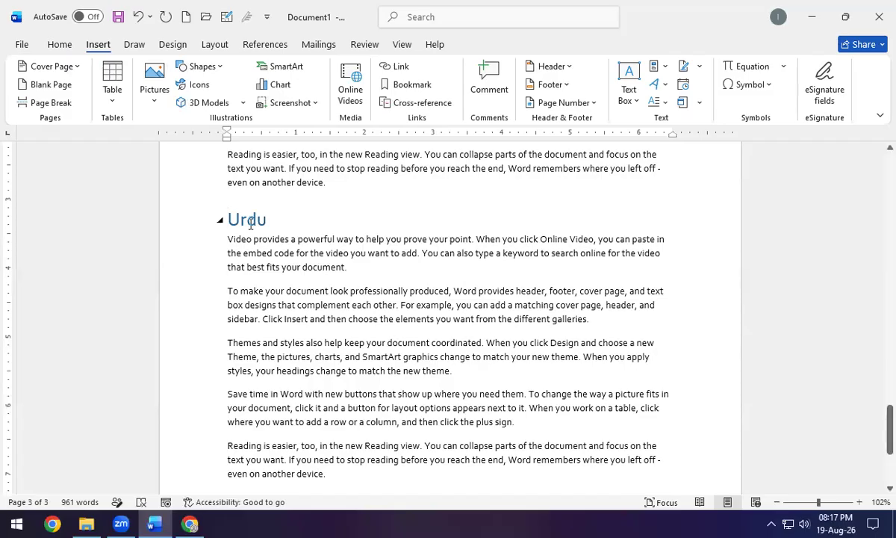
Add an empty paragraph after 'new theme.' and insert the snapshot image from Downloads.
scroll(252, 221, up, 11)
scroll(253, 216, up, 20)
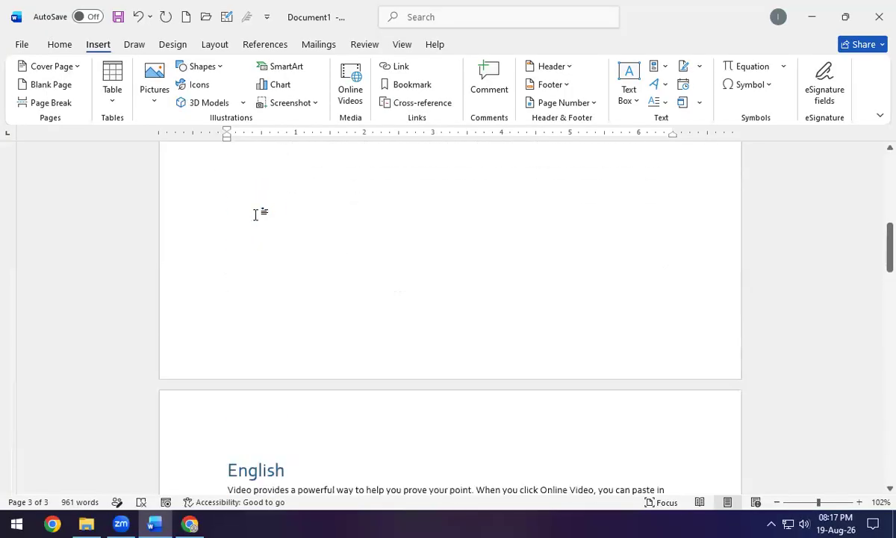
scroll(280, 213, down, 11)
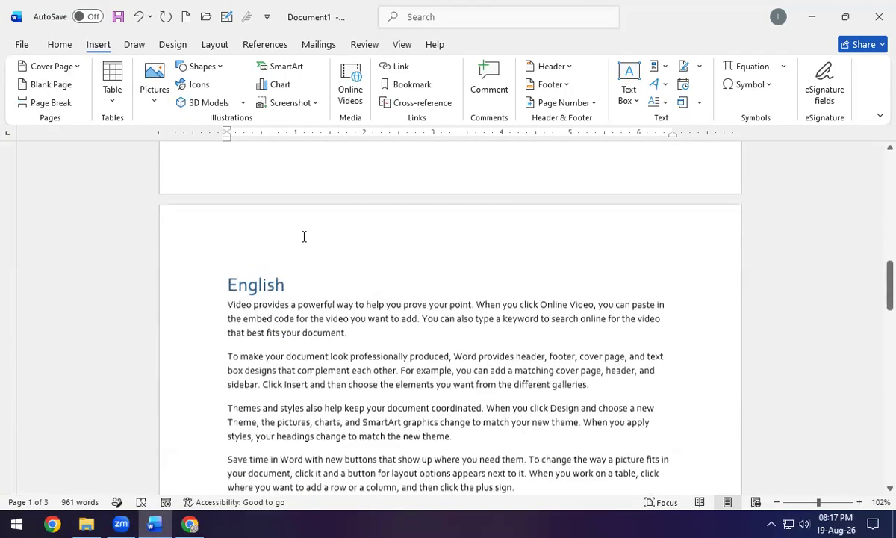
scroll(537, 224, up, 2)
click(453, 265)
key(Return)
click(154, 86)
click(179, 147)
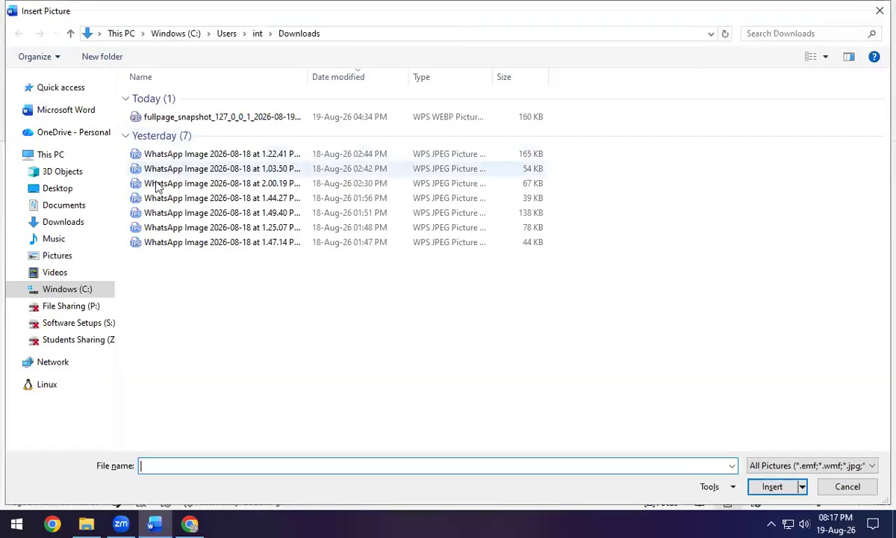
click(62, 224)
double_click(183, 121)
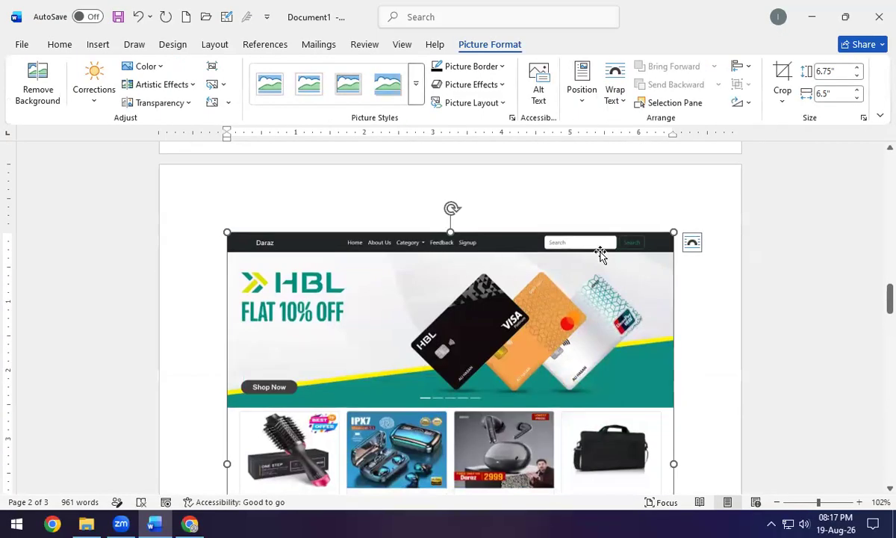
Set Square wrapping, shrink the picture to 2.75 × 2.64 inches, and move it under English.
click(692, 242)
click(735, 342)
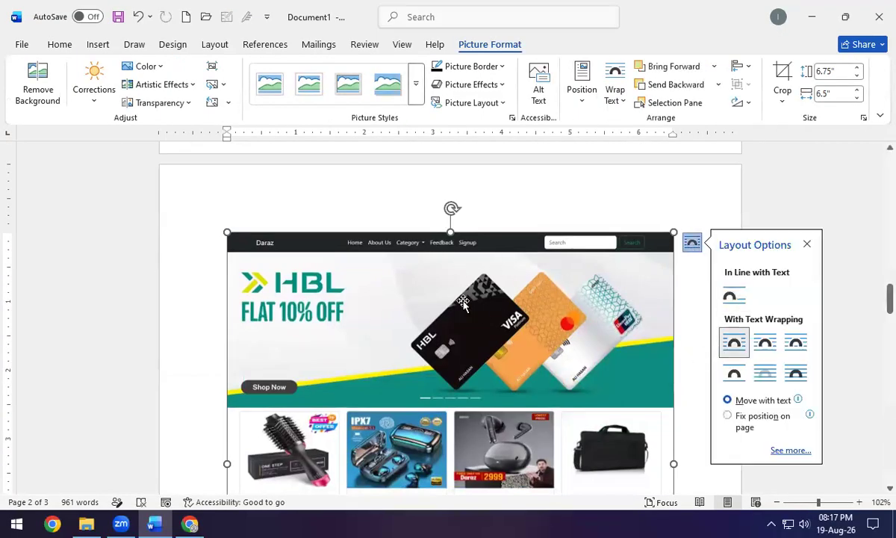
scroll(562, 336, down, 2)
scroll(562, 336, down, 3)
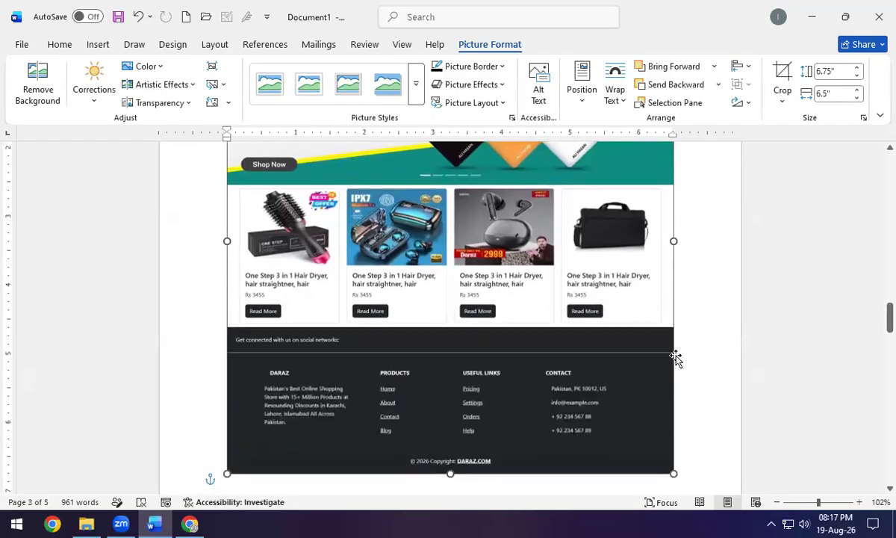
drag(572, 339, 408, 115)
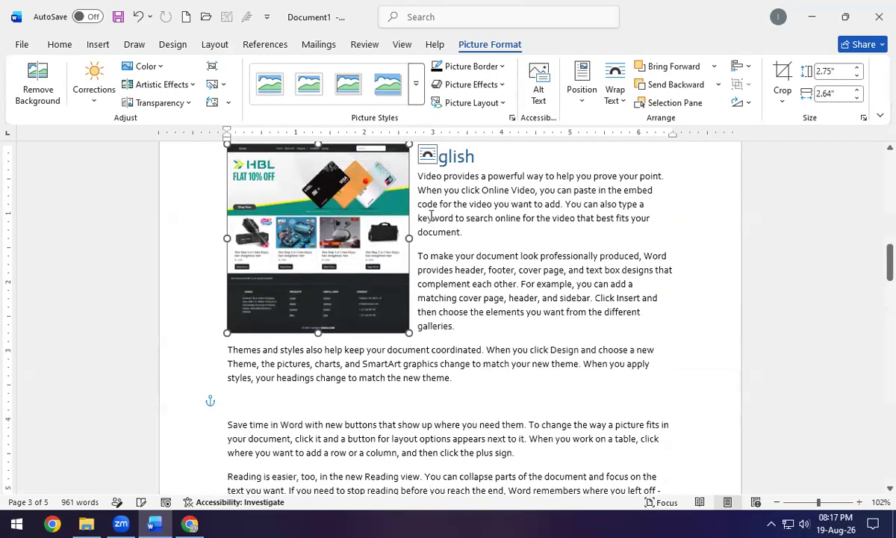
scroll(433, 232, up, 3)
drag(383, 378, 328, 342)
scroll(411, 336, down, 5)
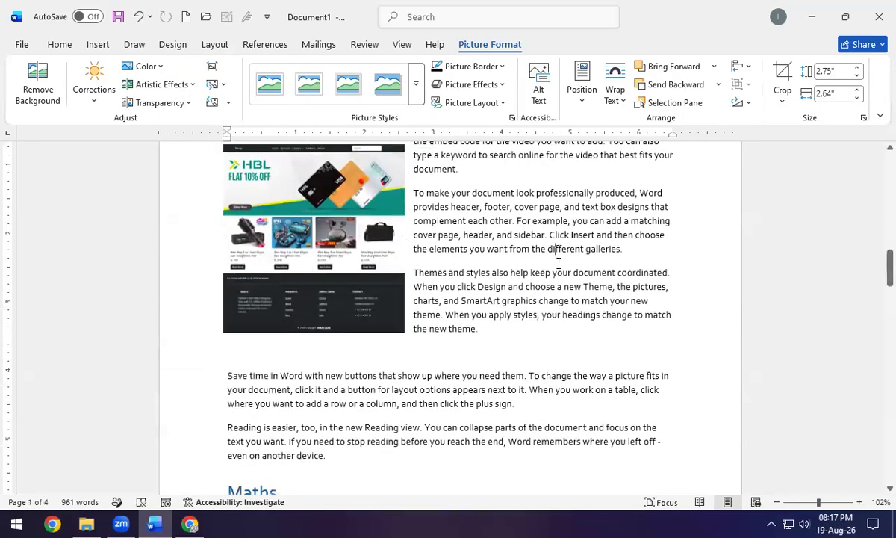
click(557, 263)
scroll(559, 263, up, 2)
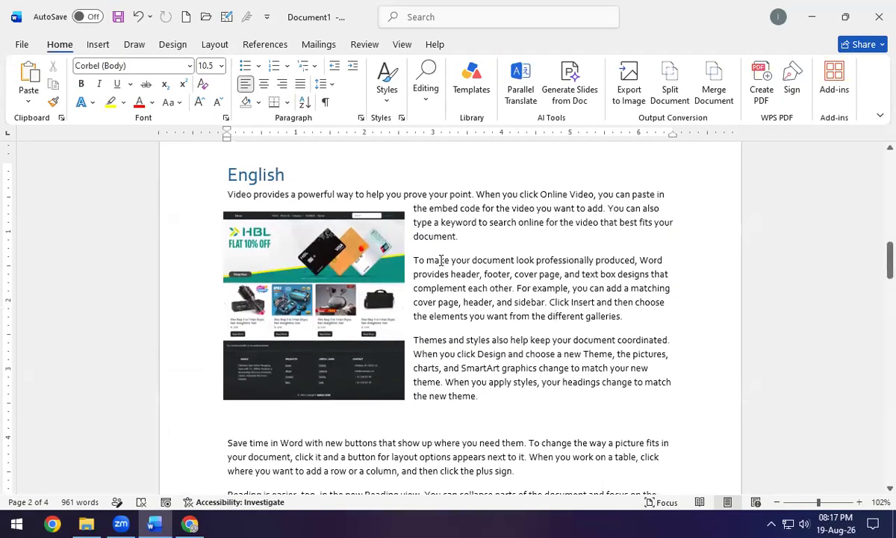
click(350, 257)
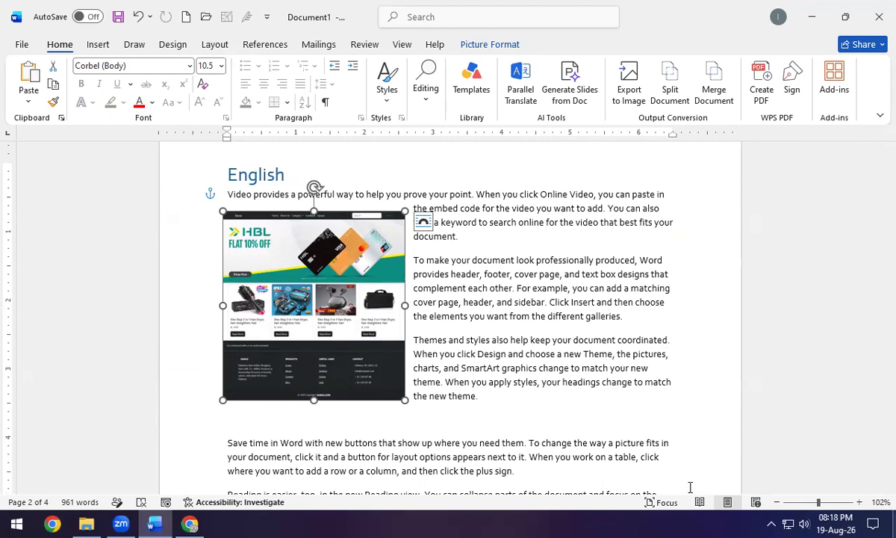
Add a 'Figure 1' caption below the selected screenshot using References > Insert Caption.
click(281, 50)
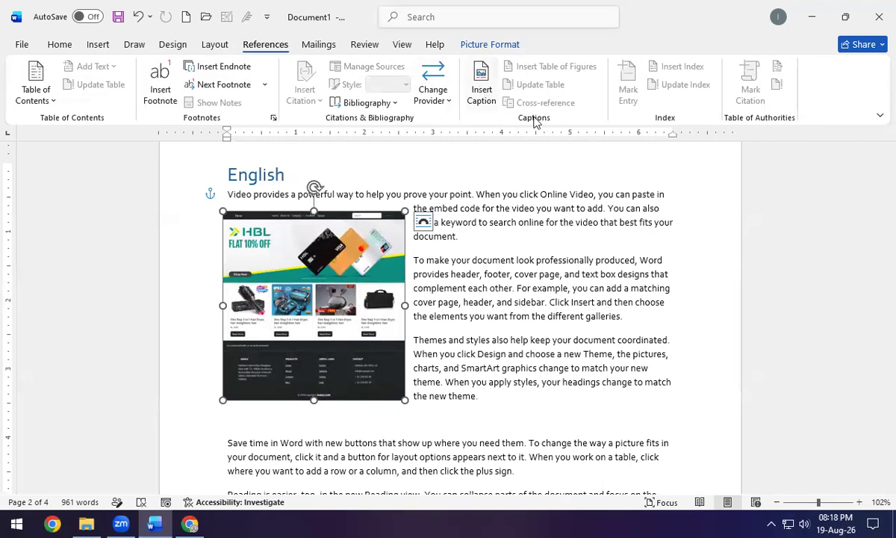
click(482, 105)
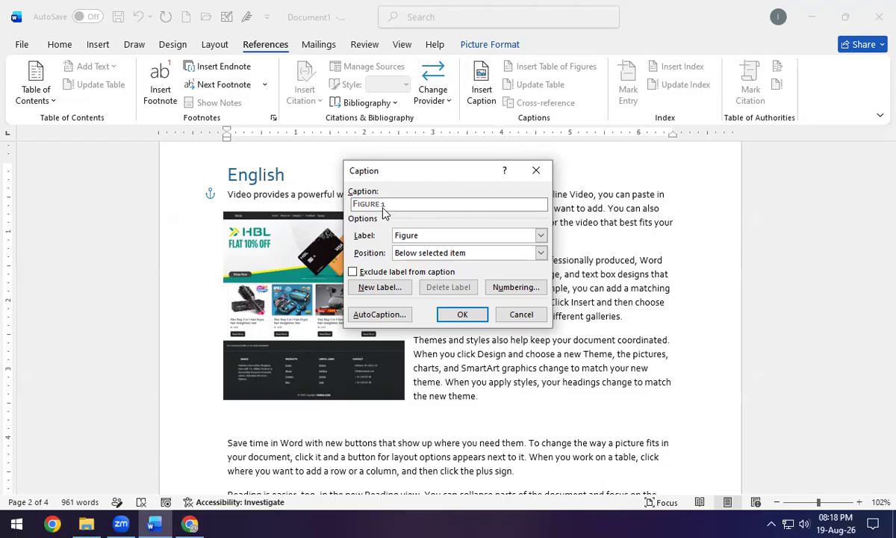
click(462, 315)
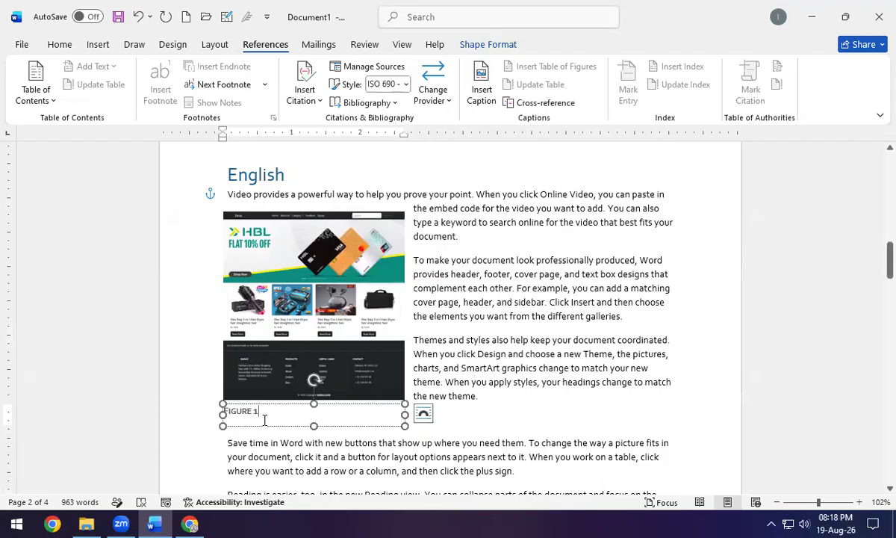
click(485, 422)
scroll(488, 403, down, 1)
After 'galleries.' in the Urdu section, insert a Figure-type cross-reference to Figure 1.
scroll(487, 401, down, 2)
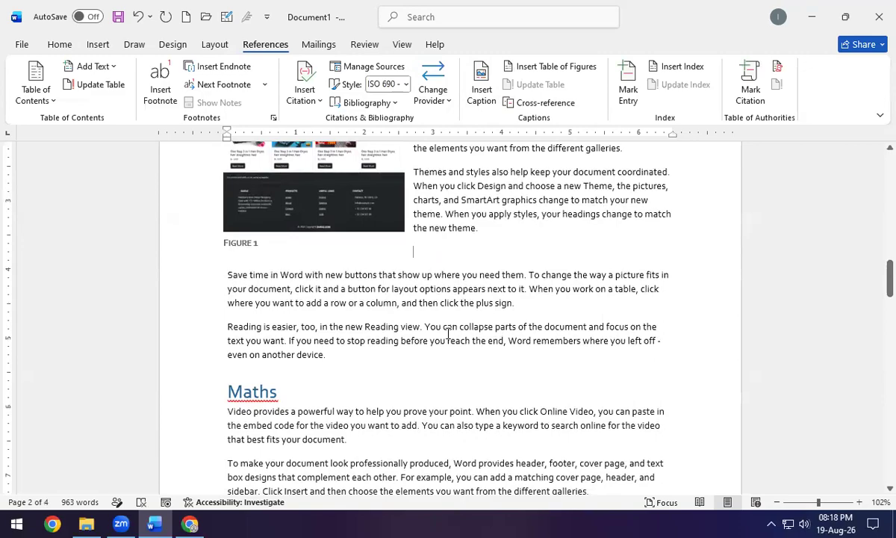
scroll(348, 332, down, 15)
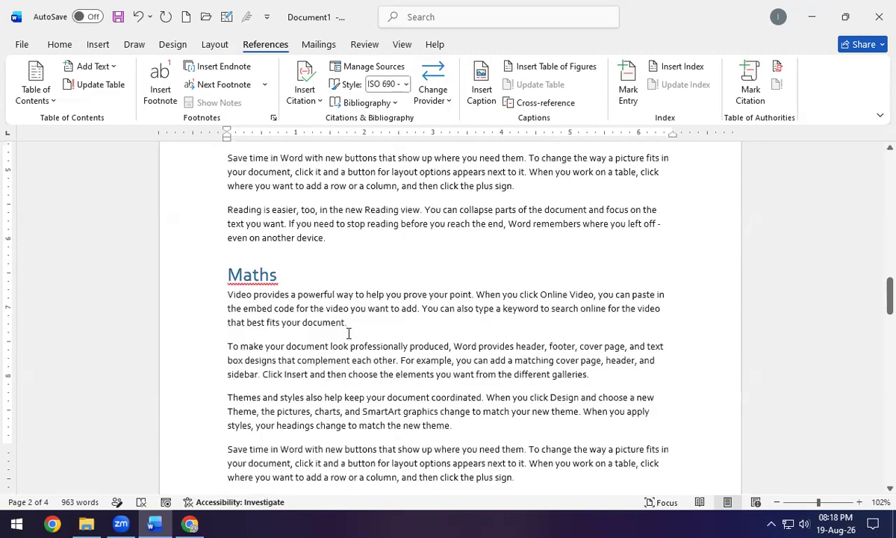
scroll(312, 295, down, 7)
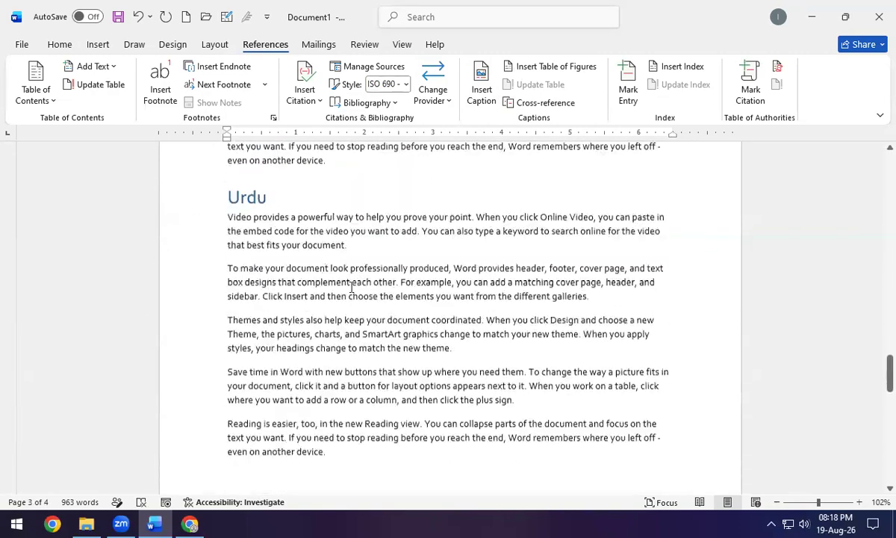
click(595, 321)
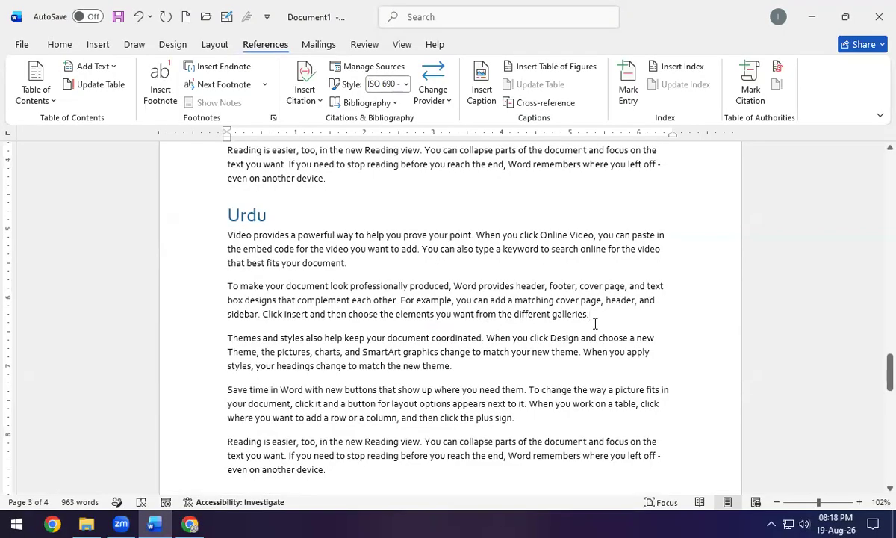
click(98, 45)
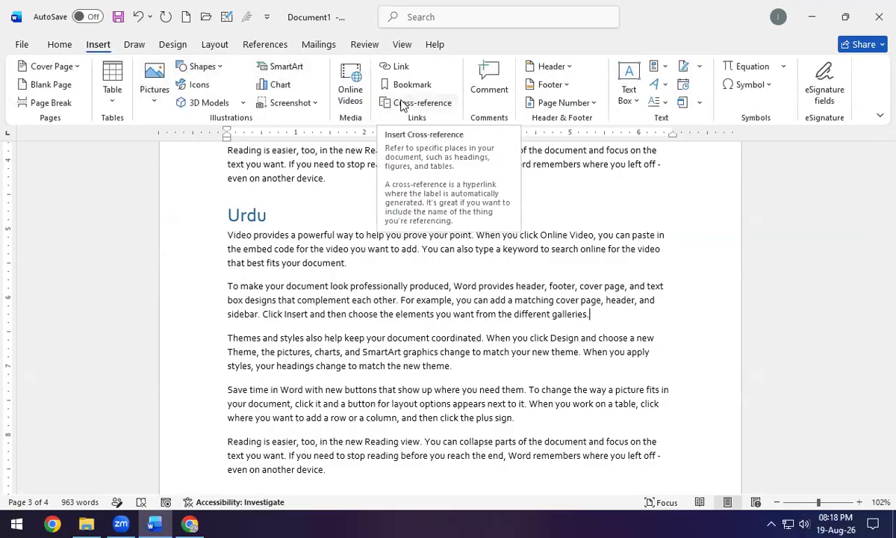
click(401, 102)
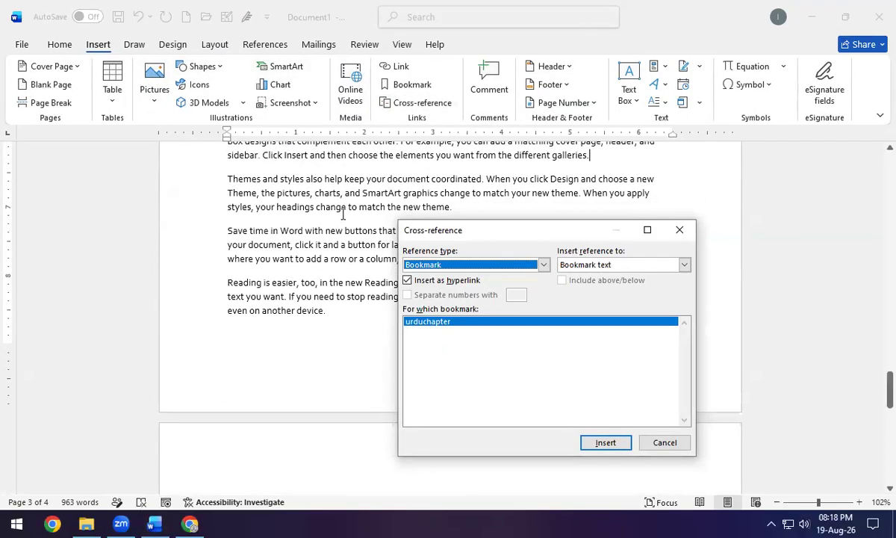
click(543, 264)
click(436, 314)
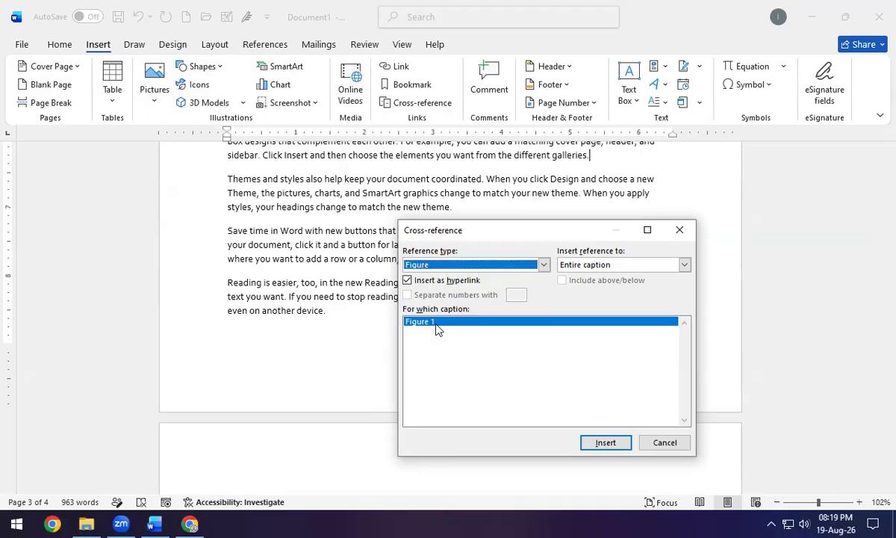
click(611, 444)
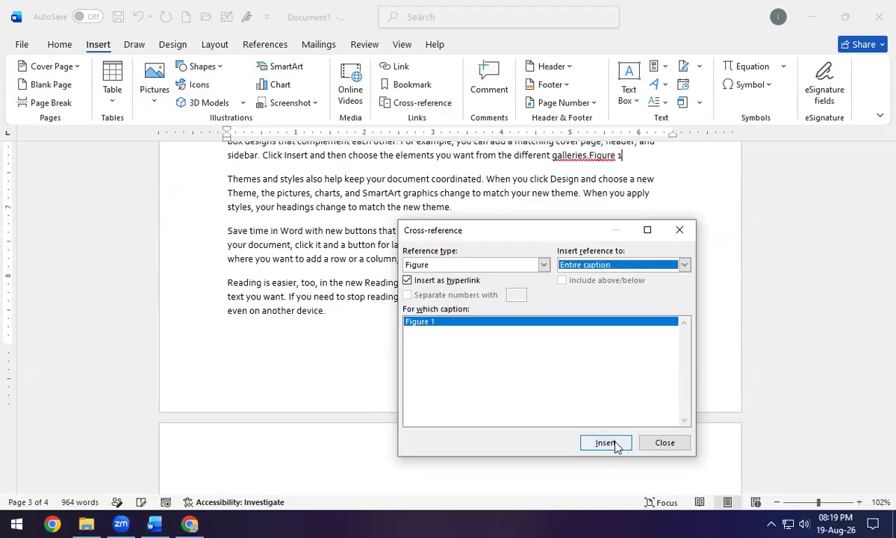
click(679, 230)
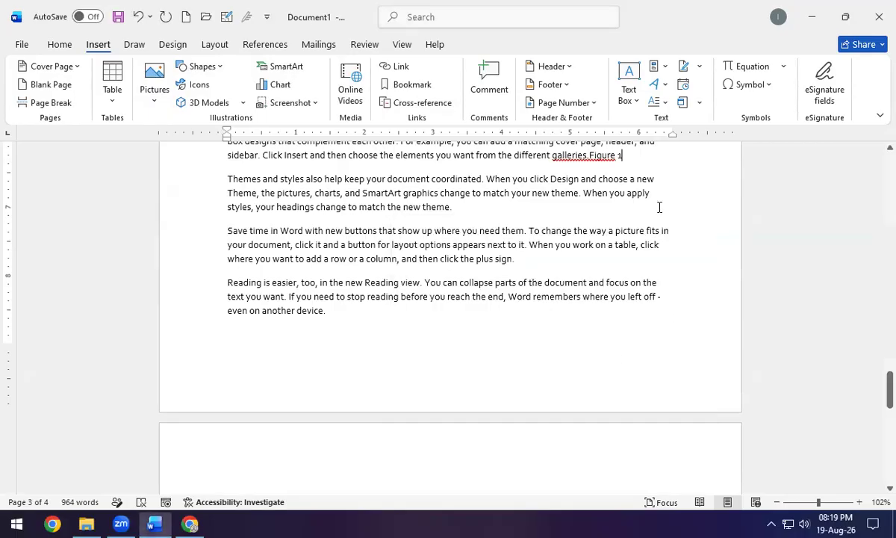
Ctrl+click the Figure 1 cross-reference to jump back to the captioned screenshot.
ctrl+click(614, 164)
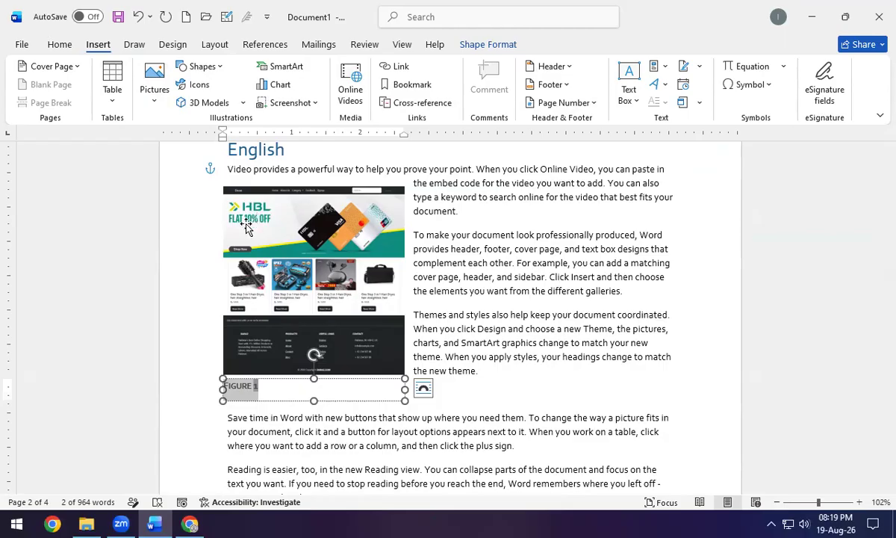
click(200, 262)
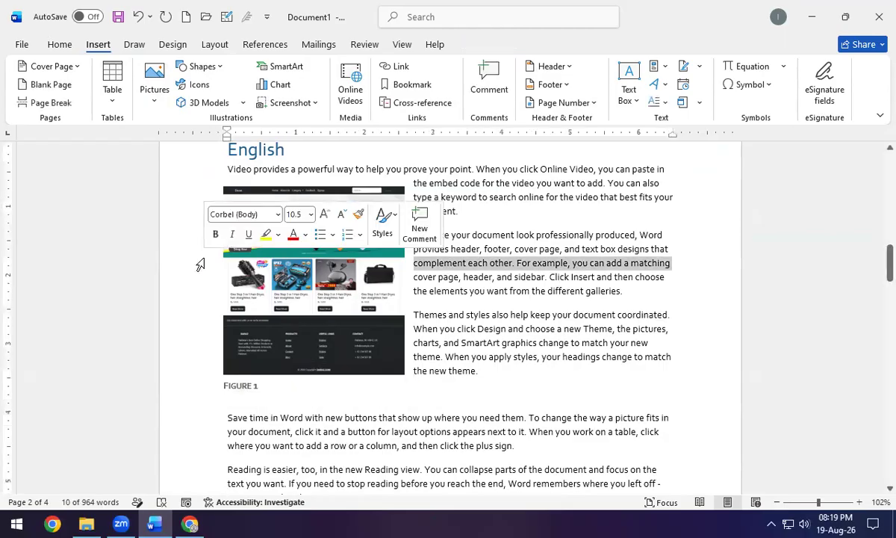
click(325, 338)
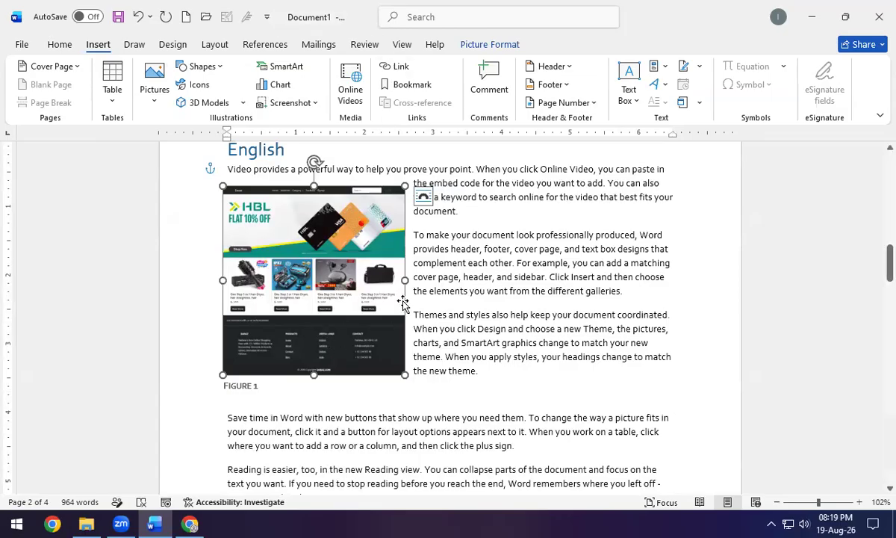
Select the 'Save time in Word…' paragraph beneath the figure.
scroll(436, 146, up, 1)
scroll(513, 221, up, 3)
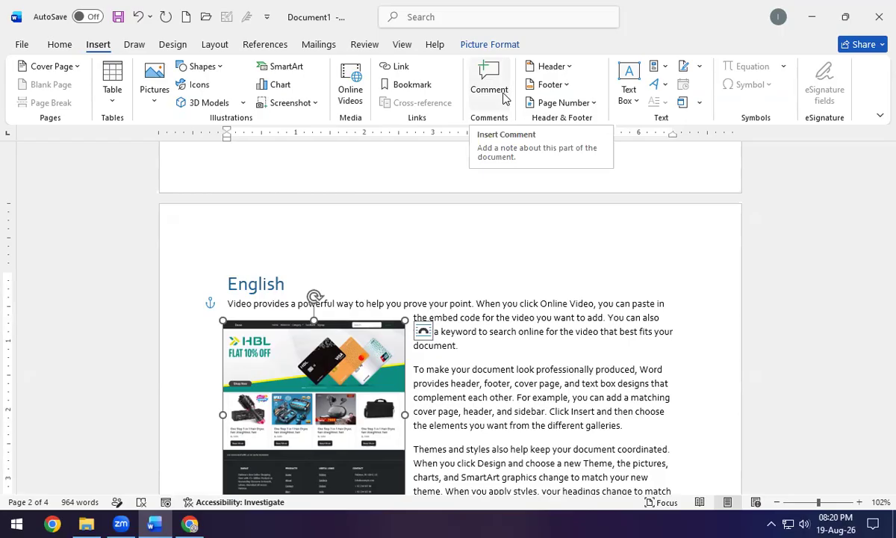
scroll(504, 97, down, 5)
scroll(446, 258, up, 2)
scroll(274, 77, down, 1)
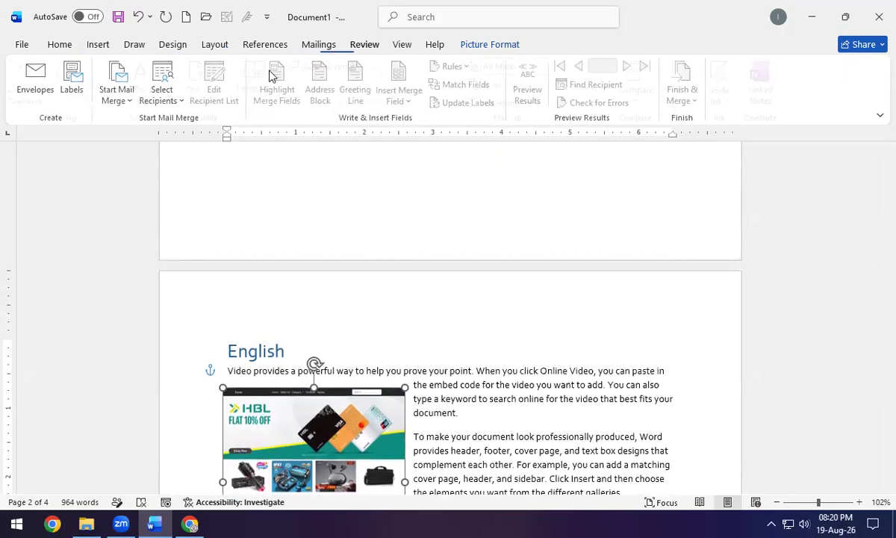
scroll(270, 75, down, 12)
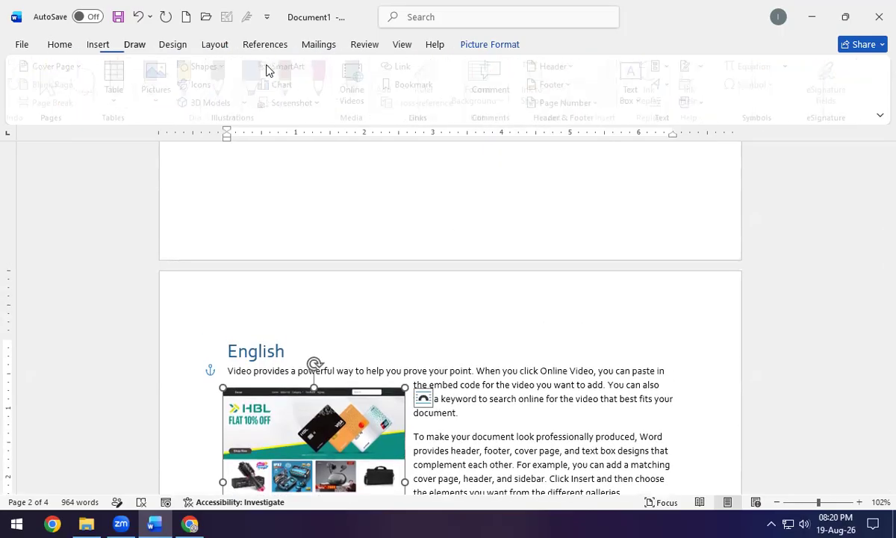
scroll(266, 65, up, 1)
scroll(506, 398, down, 10)
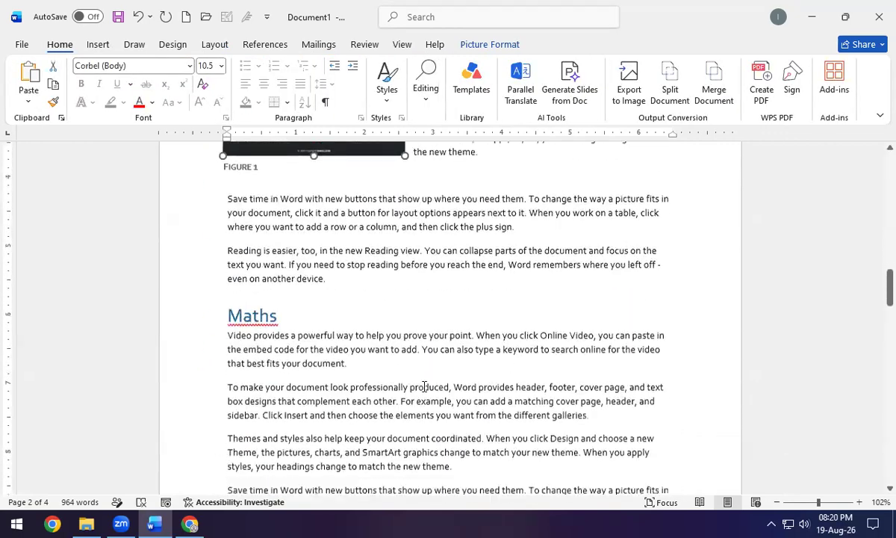
drag(226, 182, 527, 212)
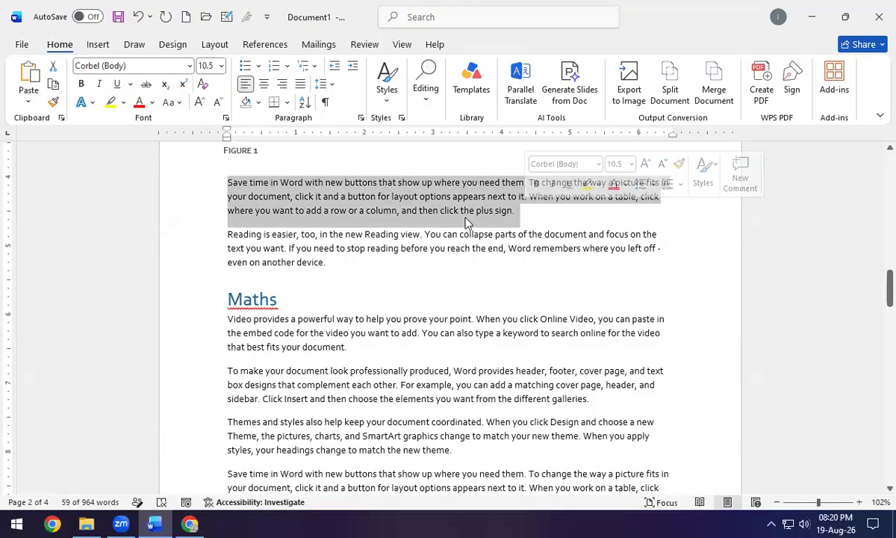
Add the comment 'Bug in this para' to the selected paragraph.
click(97, 47)
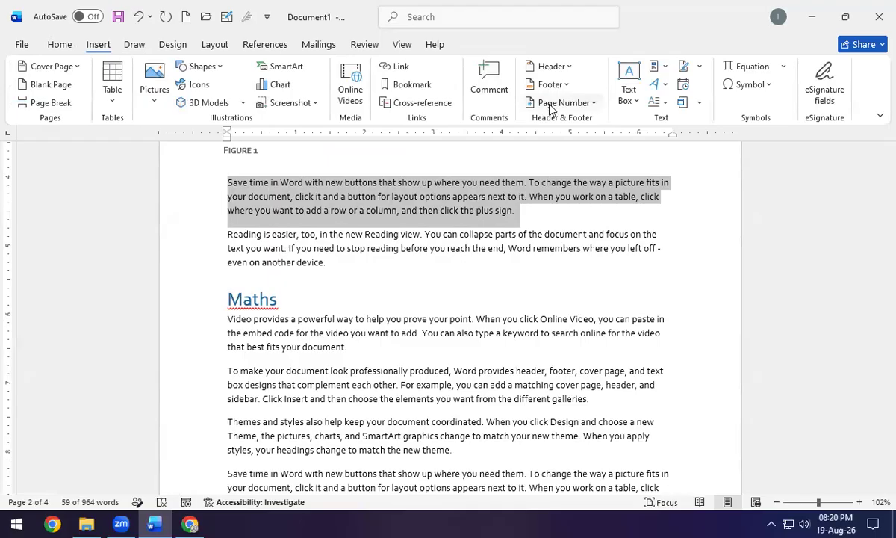
right_click(402, 200)
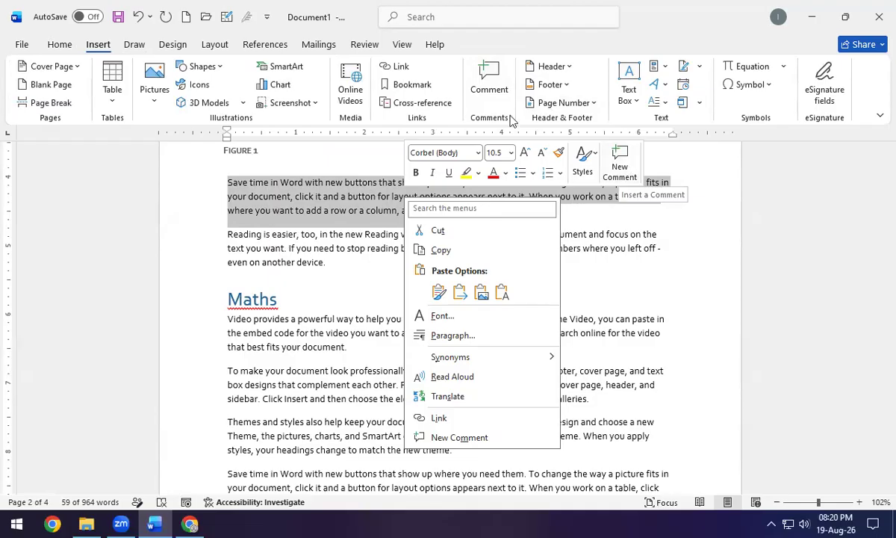
click(612, 161)
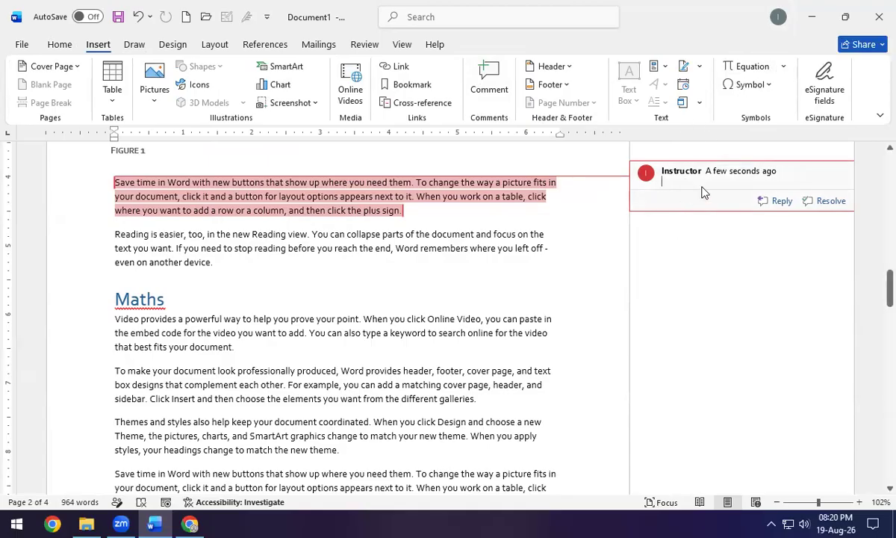
text(Bug in this para)
click(305, 256)
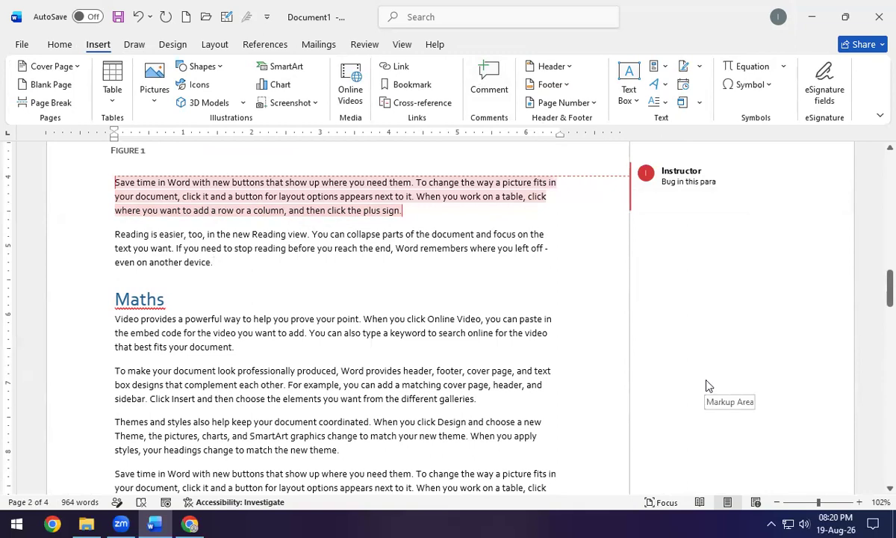
Comment 'perfect' on the line starting 'To make your document'.
scroll(564, 337, down, 2)
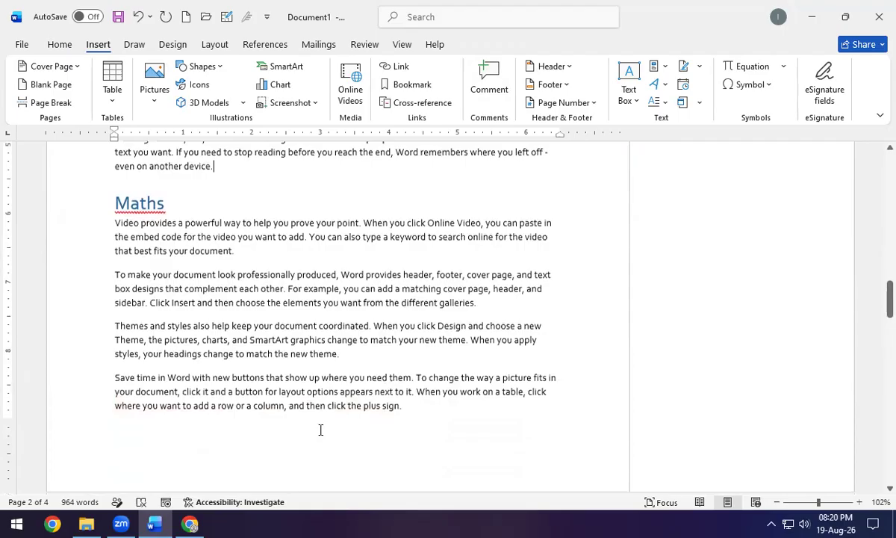
drag(123, 272, 131, 284)
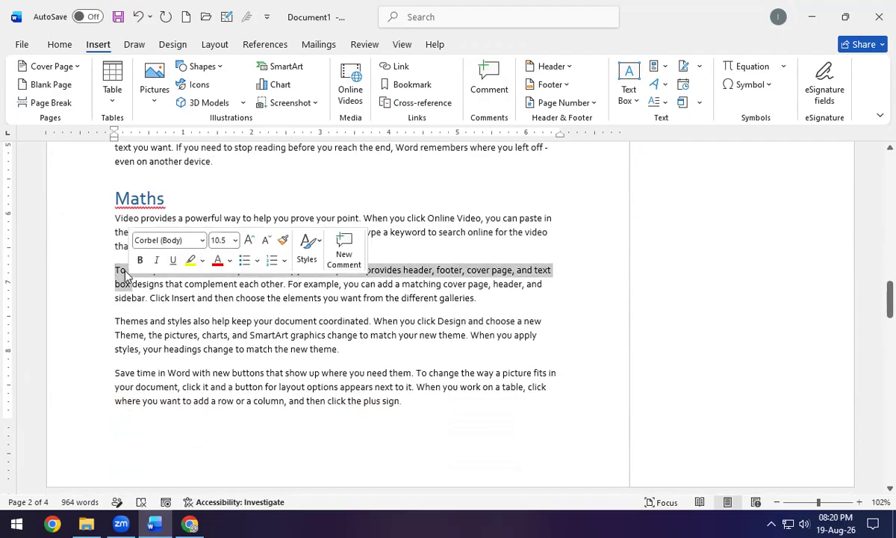
click(344, 253)
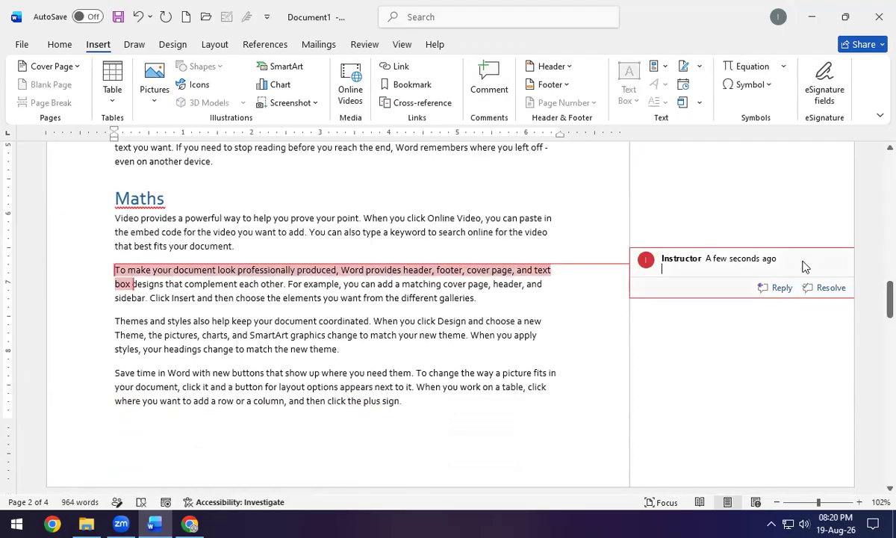
text(pe)
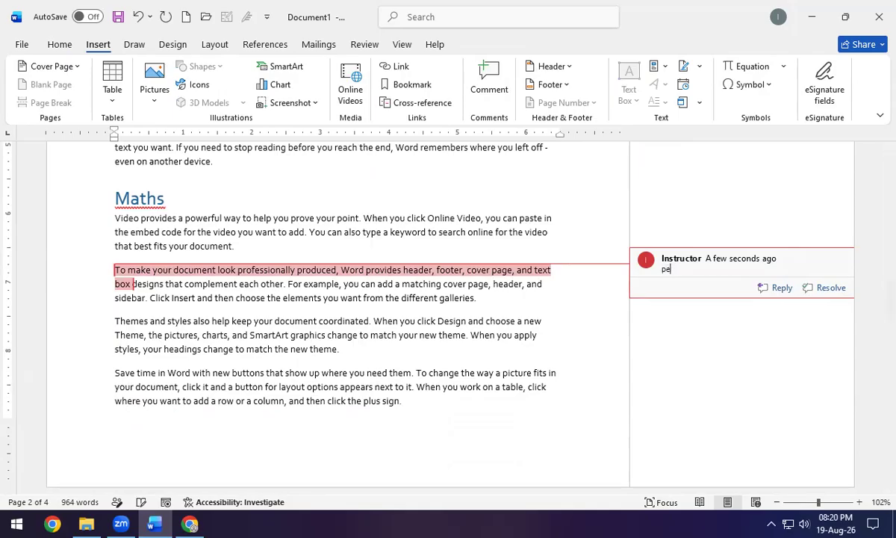
text(rfect)
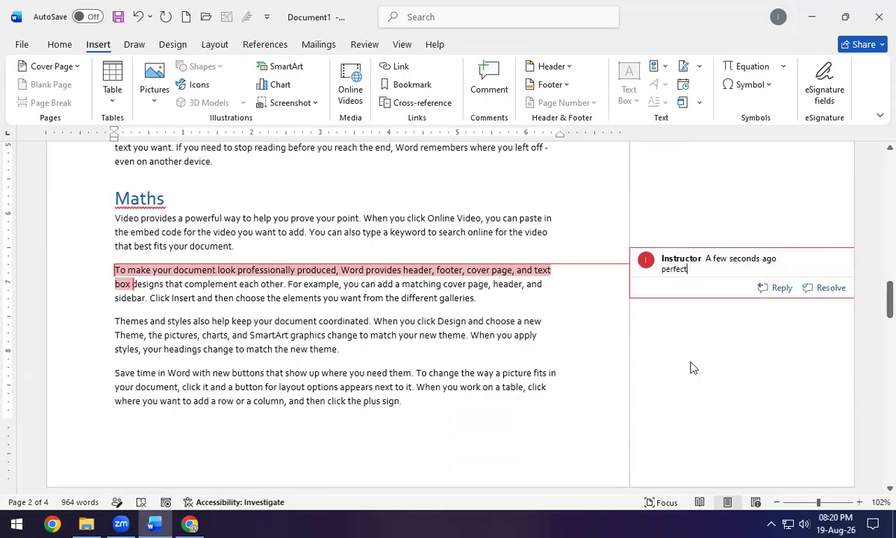
click(611, 320)
Start a reply to the 'Bug in this para' comment.
scroll(659, 301, up, 5)
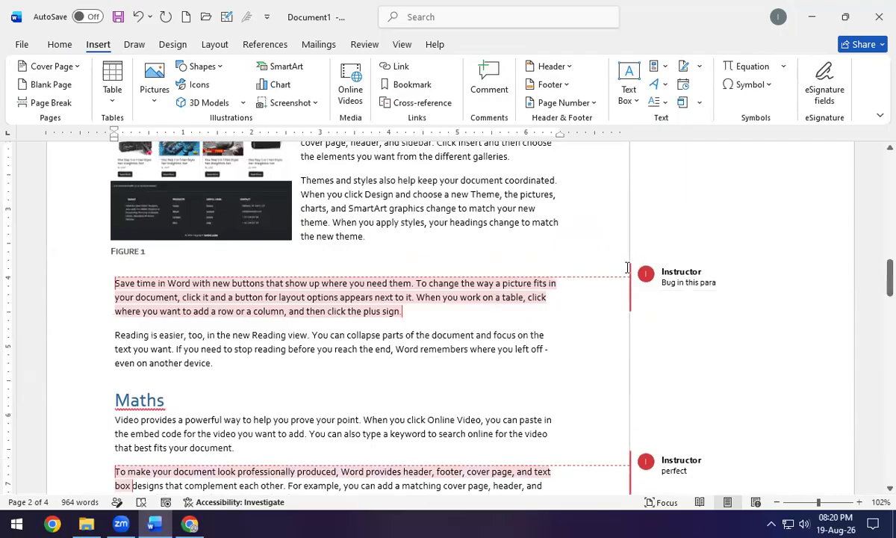
mouse_move(825, 309)
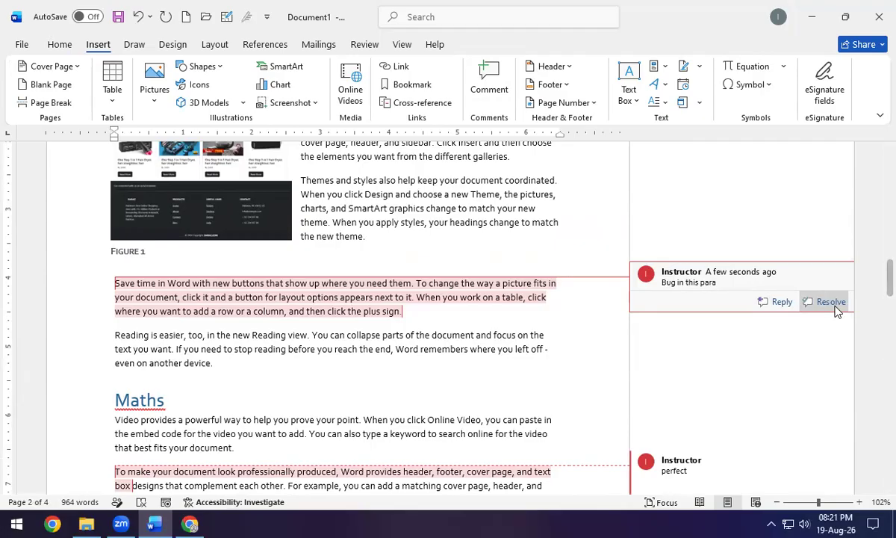
click(773, 302)
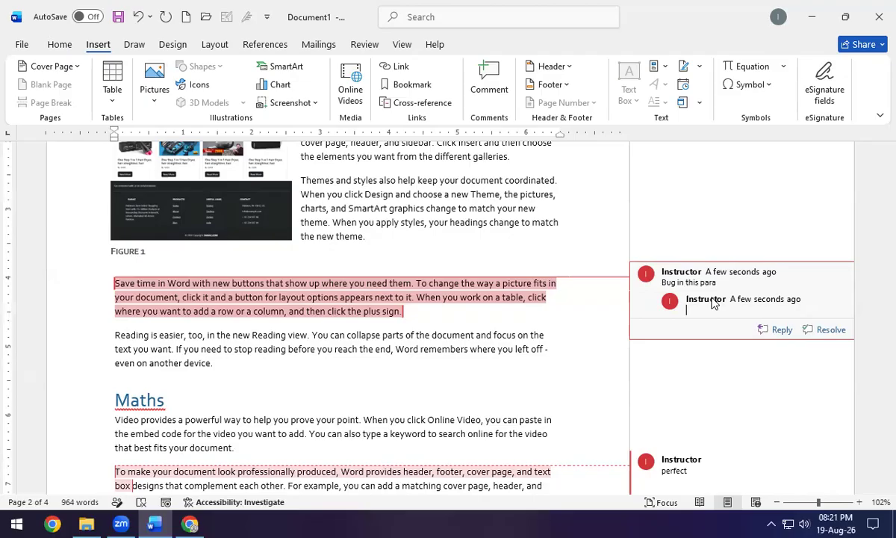
scroll(522, 344, up, 5)
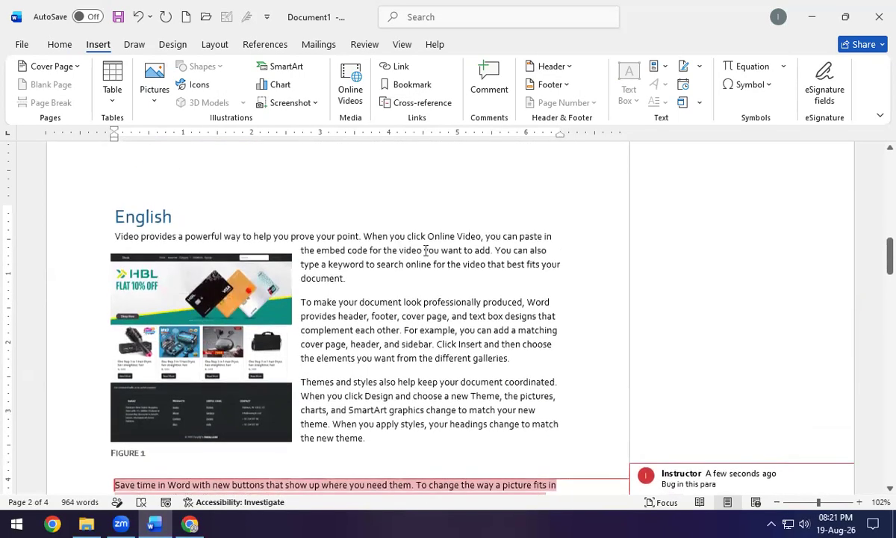
Move the insertion point up to the Index title on the first page.
scroll(426, 250, down, 4)
scroll(456, 266, up, 8)
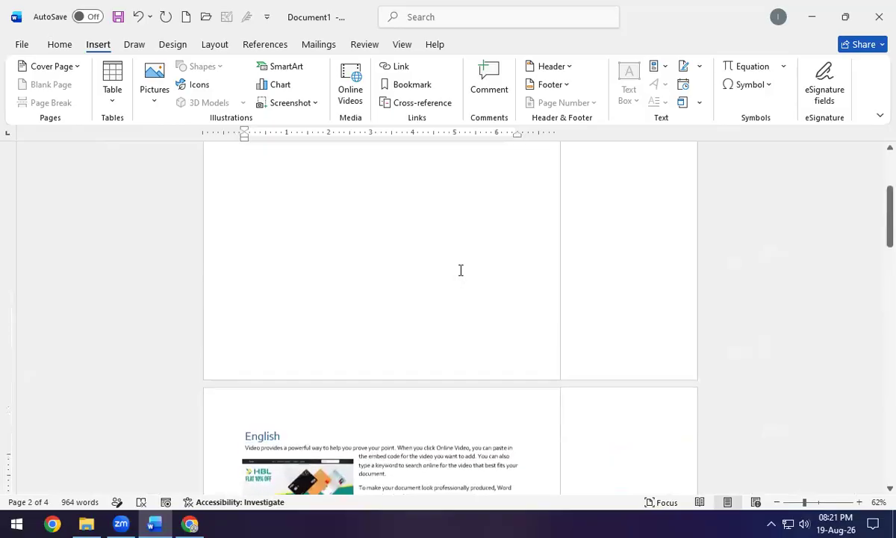
scroll(461, 269, up, 2)
click(341, 196)
scroll(341, 196, up, 3)
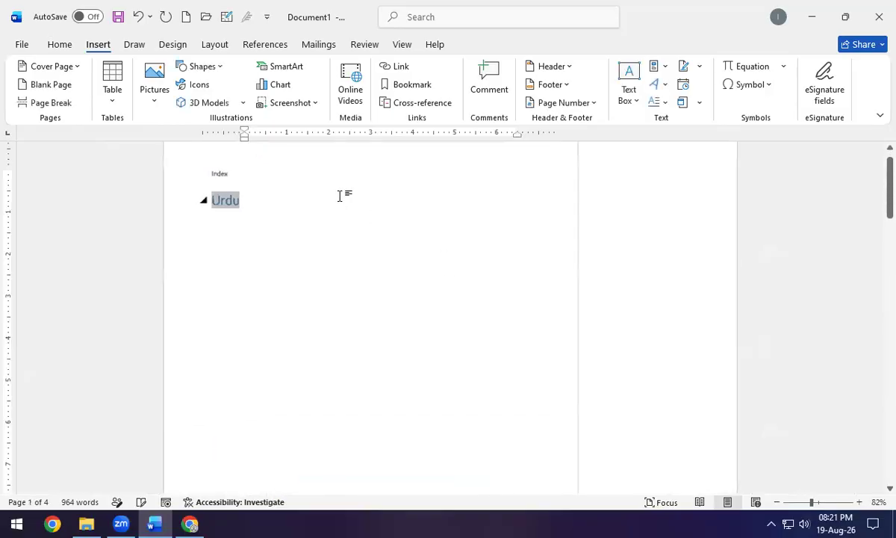
scroll(341, 196, up, 1)
key(Up)
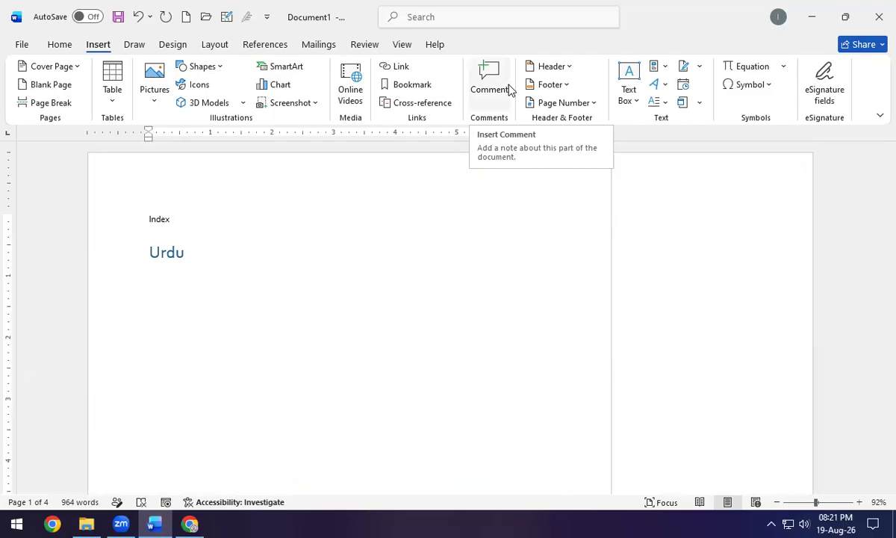
Browse the Header gallery without choosing a design, then open the blank header for editing.
click(552, 69)
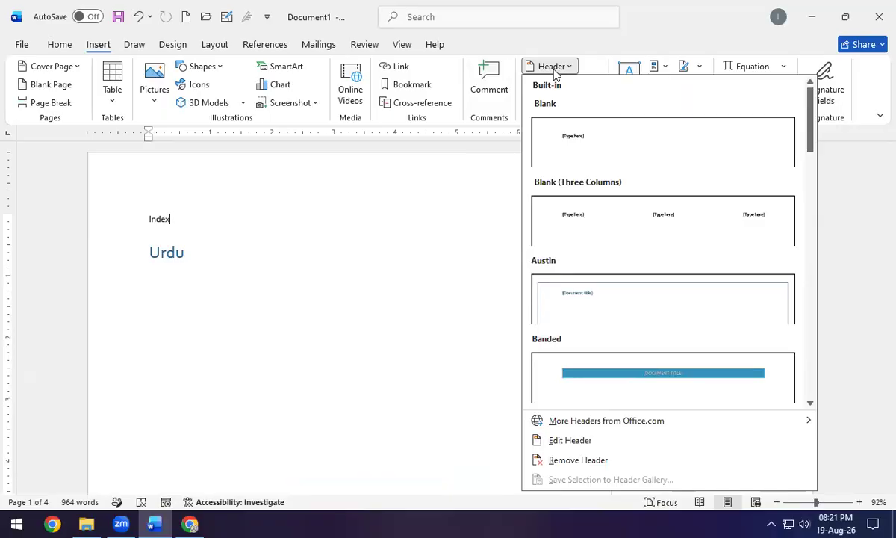
scroll(604, 343, down, 5)
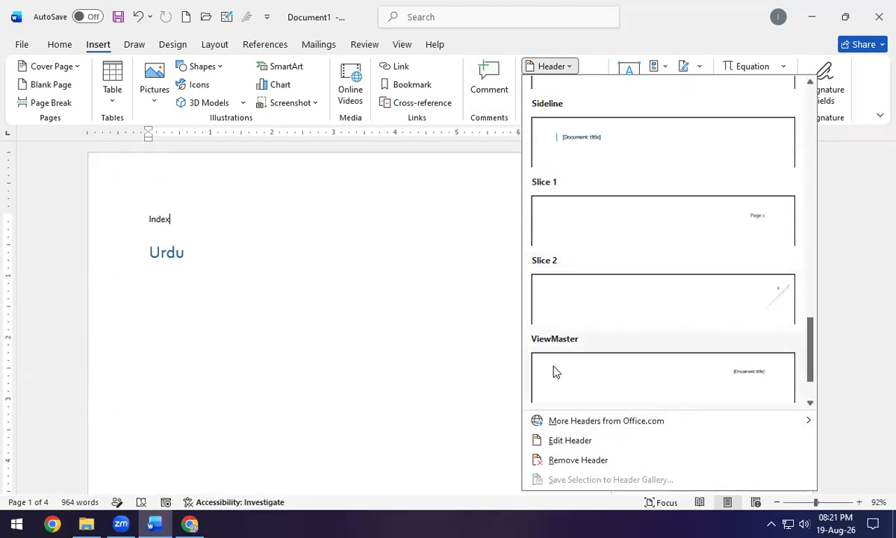
click(188, 193)
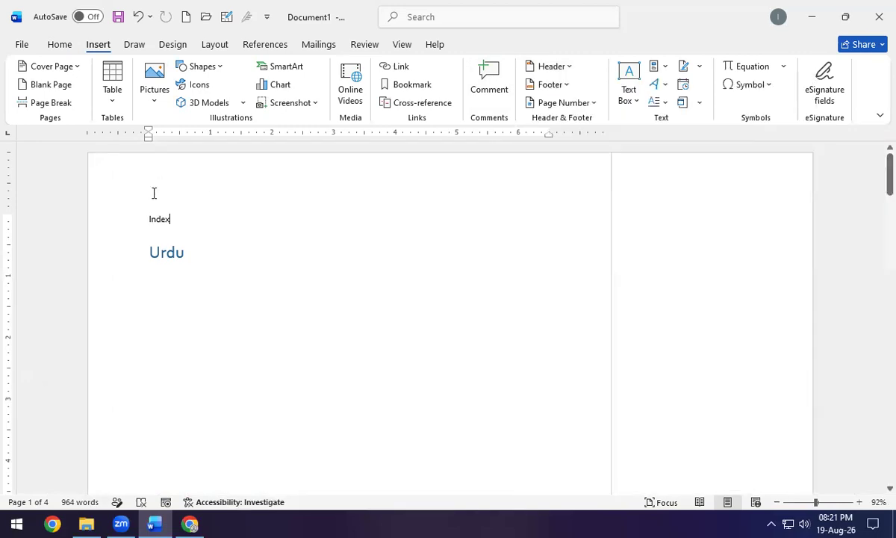
double_click(165, 168)
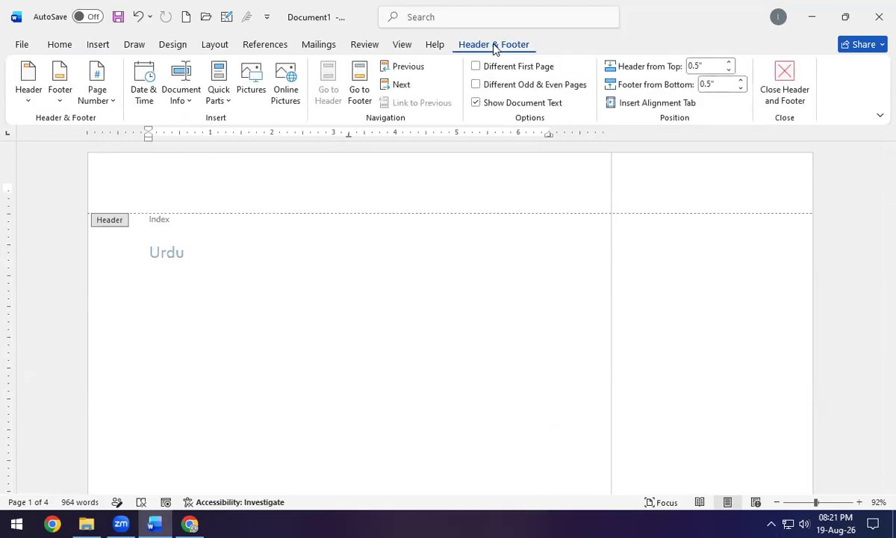
Insert the Retrospect header design with its teal title bar.
click(28, 94)
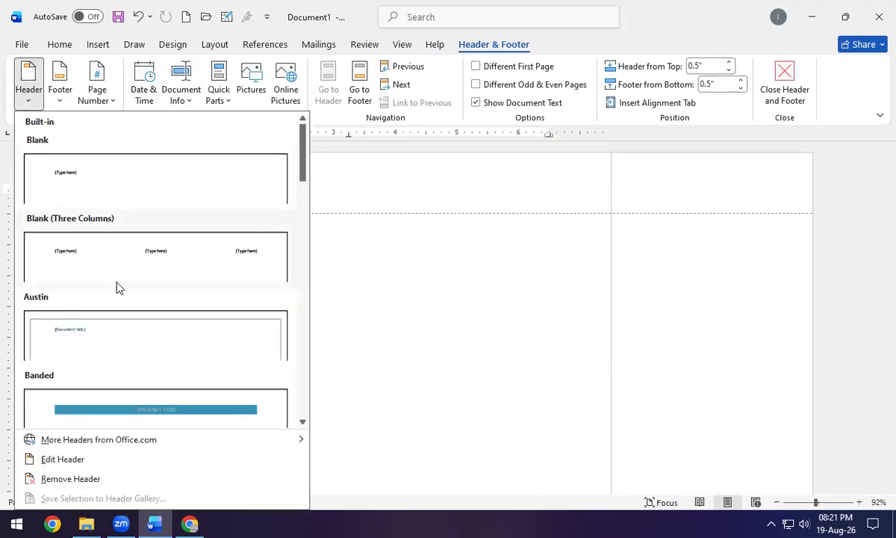
scroll(124, 343, down, 10)
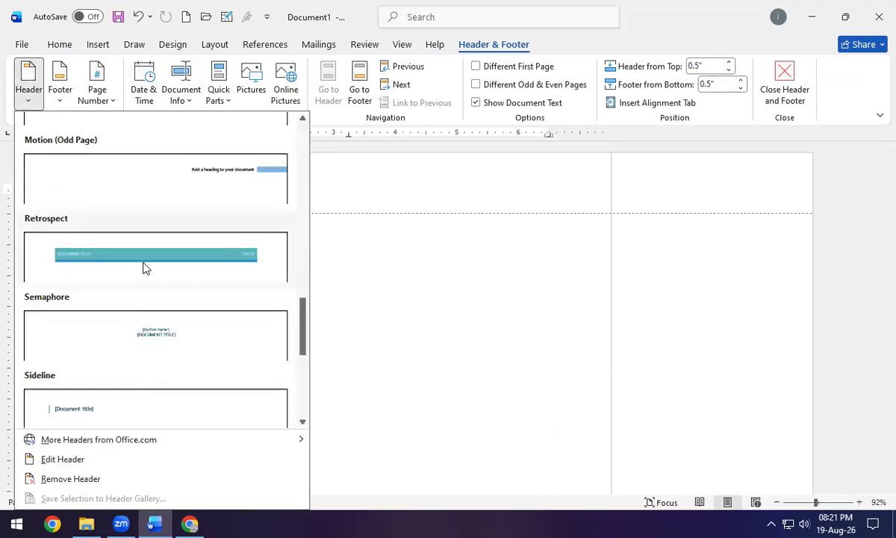
click(145, 266)
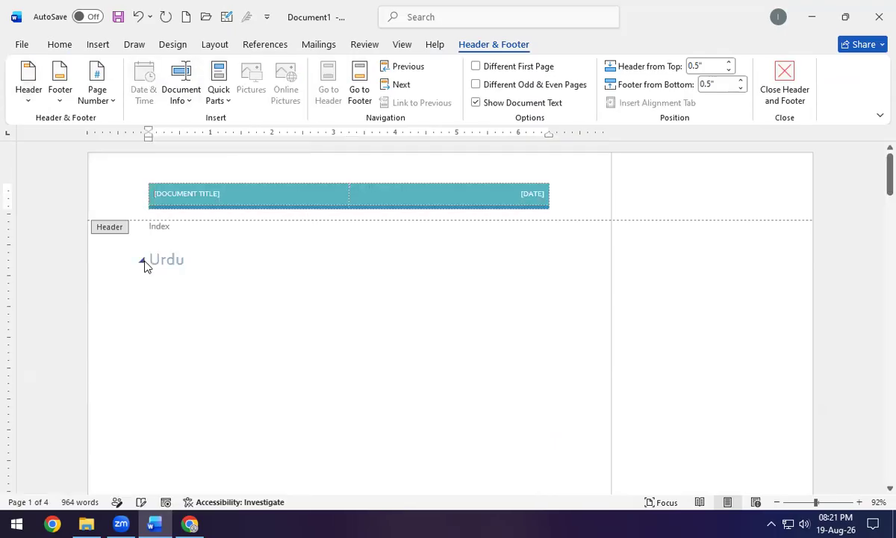
Clear the Retrospect title and date placeholders and delete its teal header table.
click(533, 196)
click(160, 200)
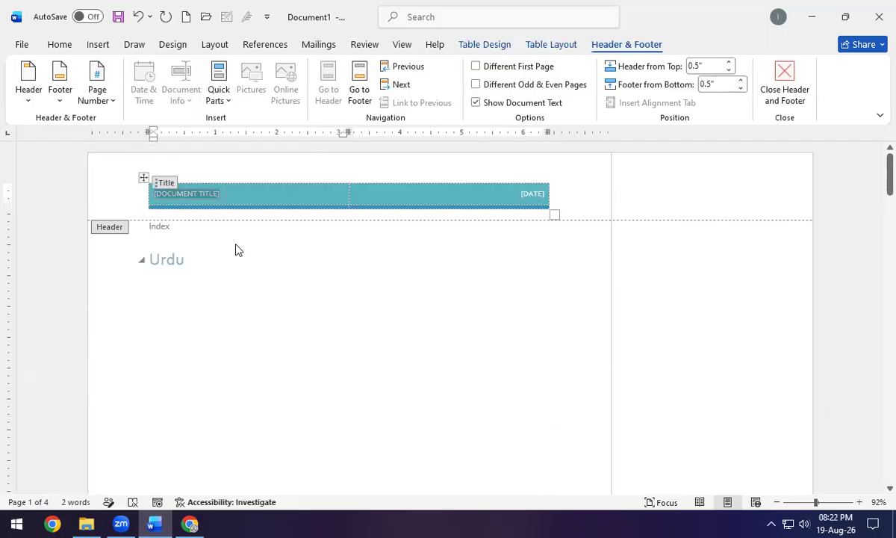
click(144, 179)
key(Delete)
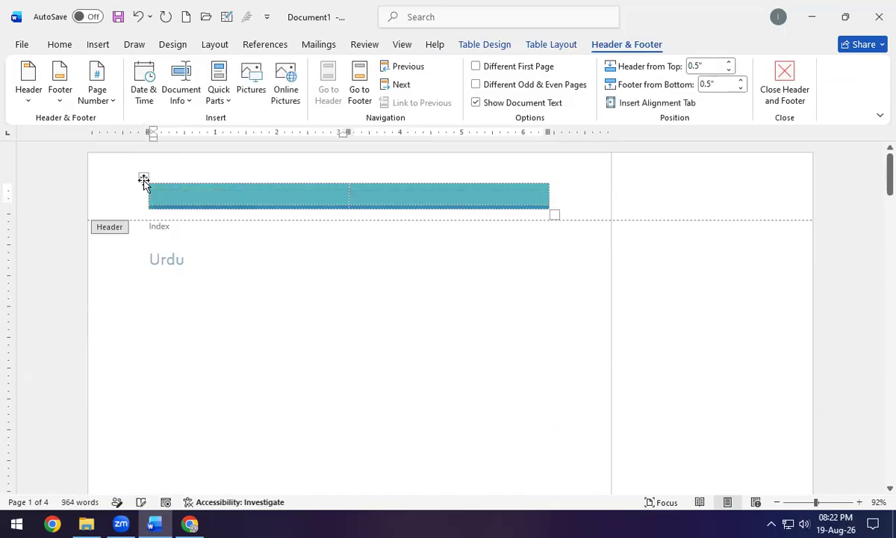
click(143, 180)
key(Delete)
click(144, 179)
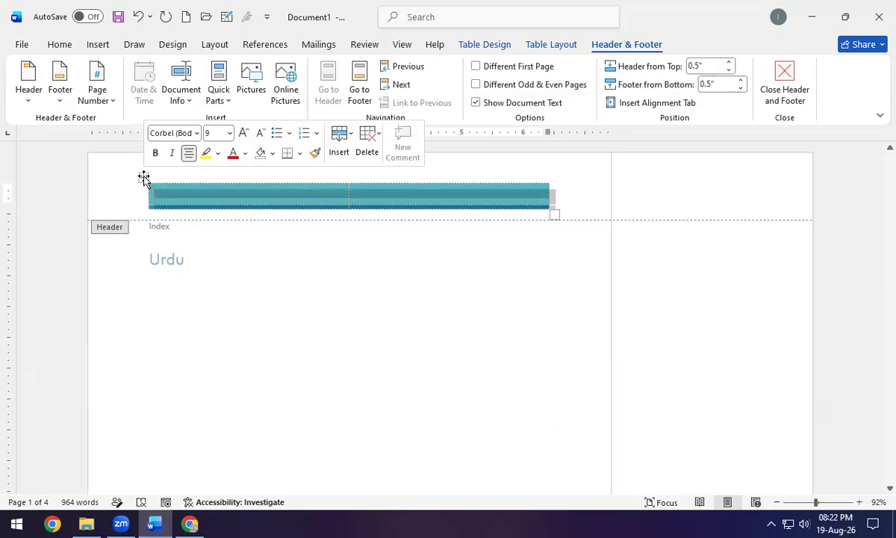
key(Delete)
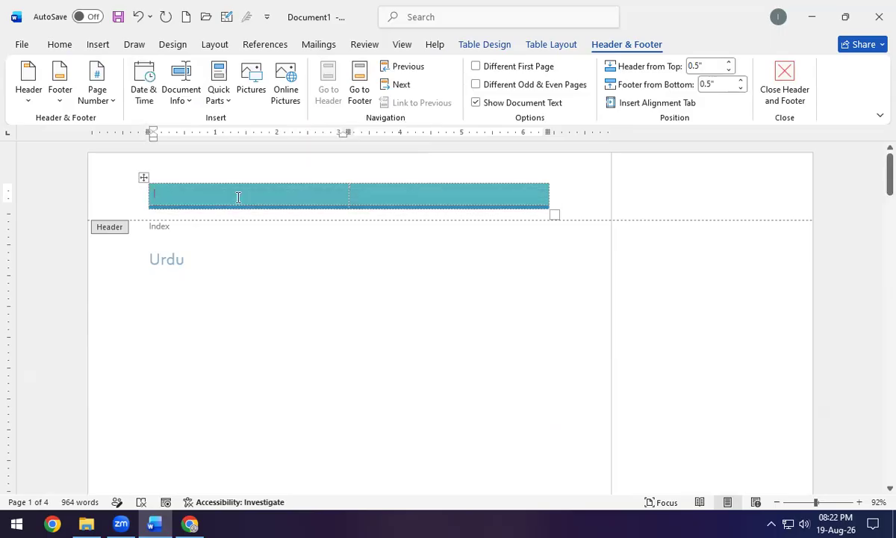
click(143, 180)
key(Delete)
click(143, 179)
key(Delete)
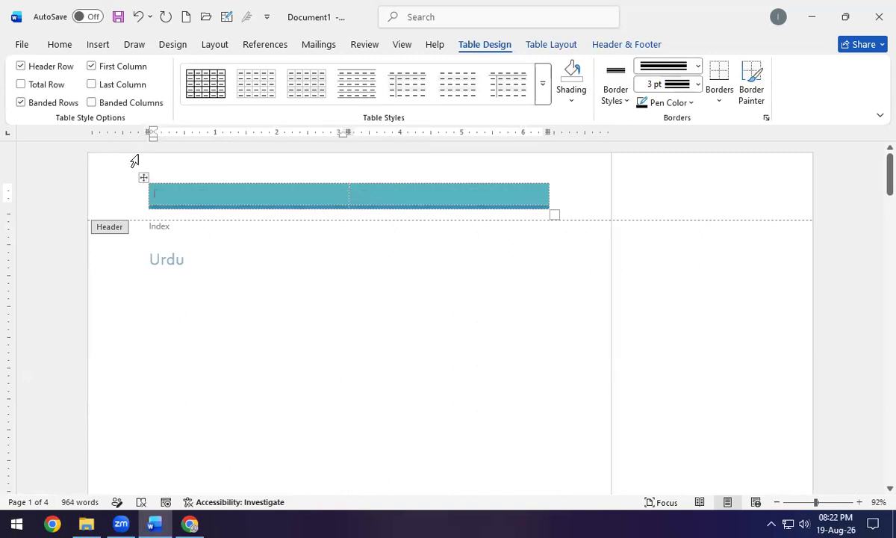
click(172, 177)
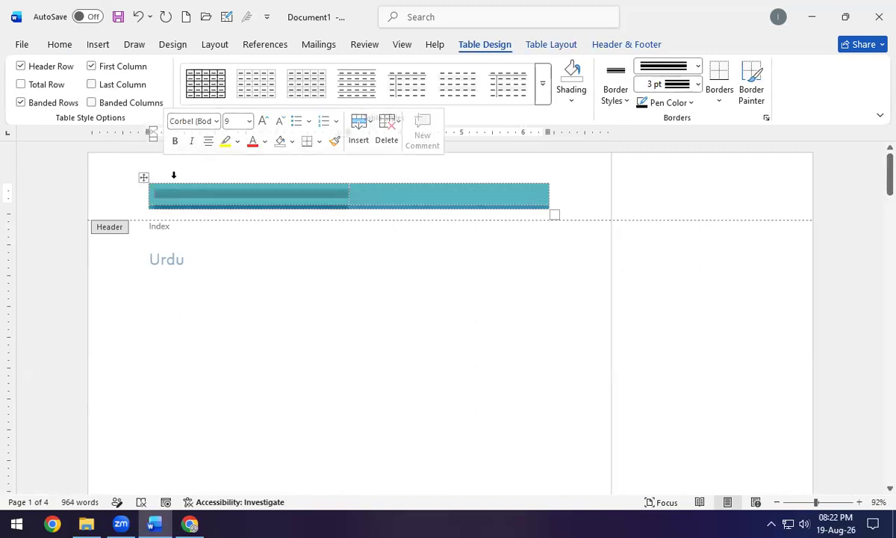
key(BackSpace)
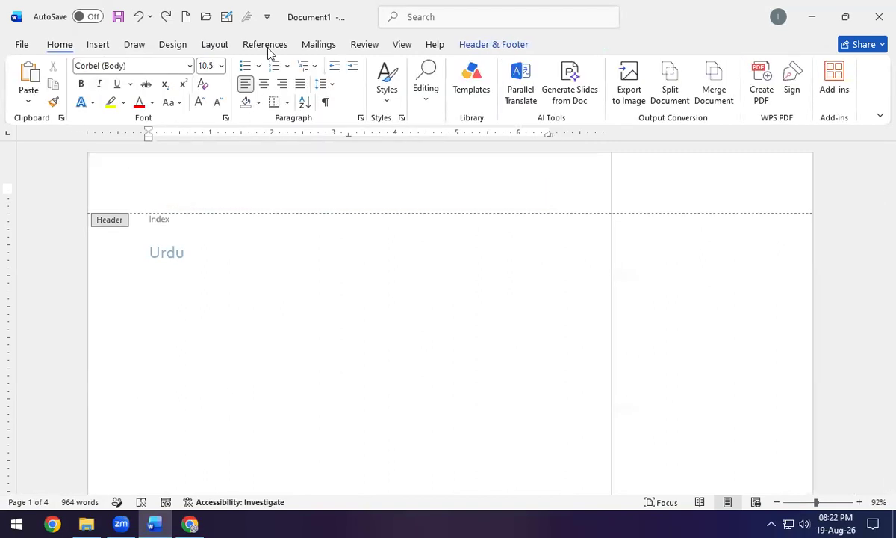
Apply the Slice 2 page-number header and return to the body text.
click(485, 47)
click(30, 94)
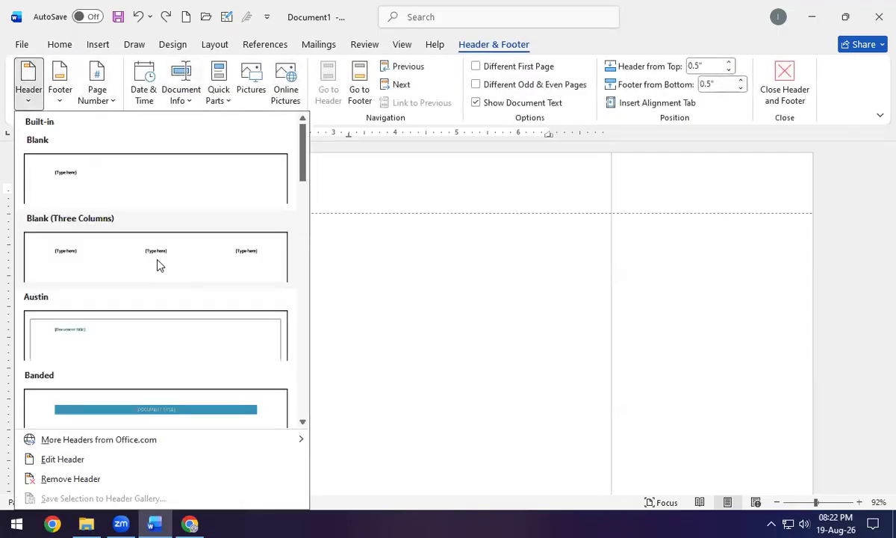
scroll(158, 265, down, 10)
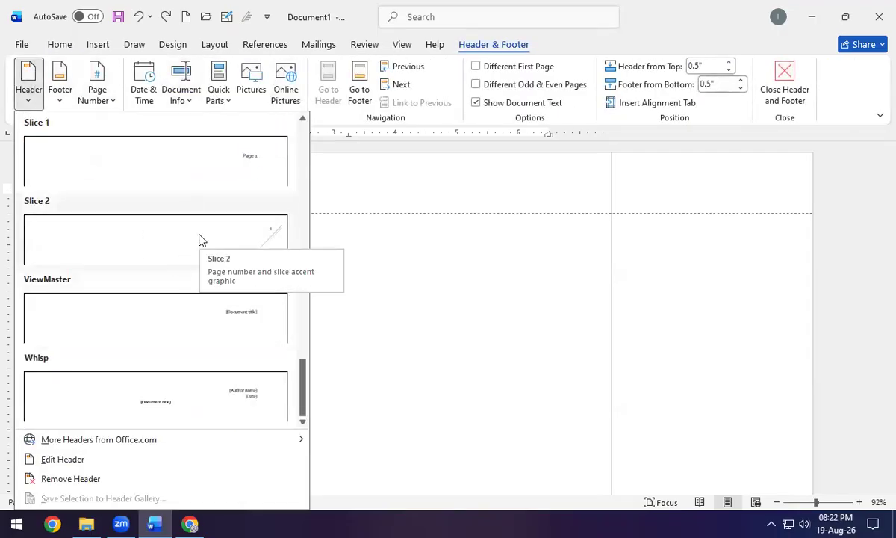
click(199, 240)
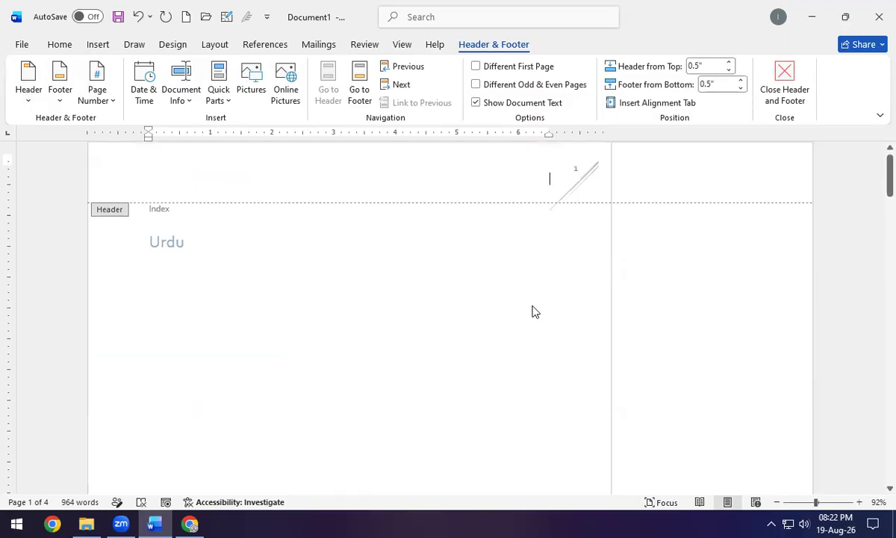
scroll(534, 311, down, 10)
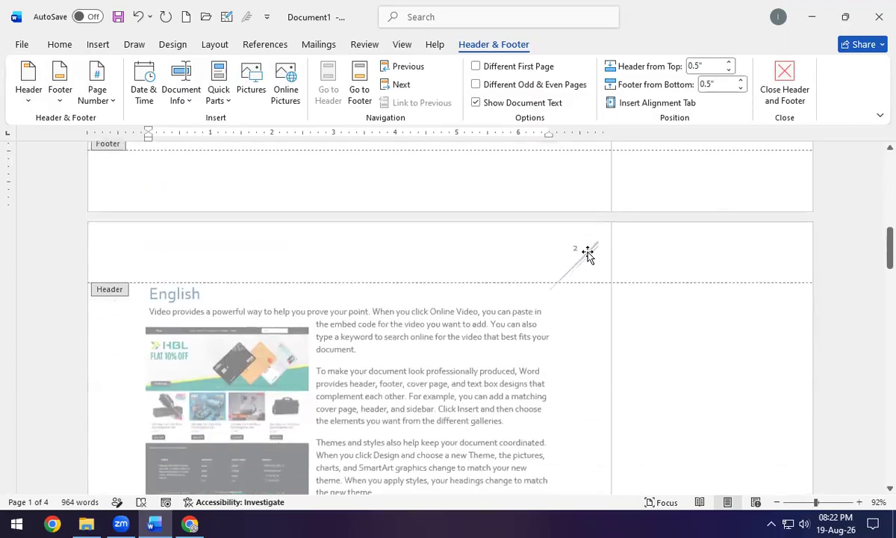
scroll(581, 278, down, 10)
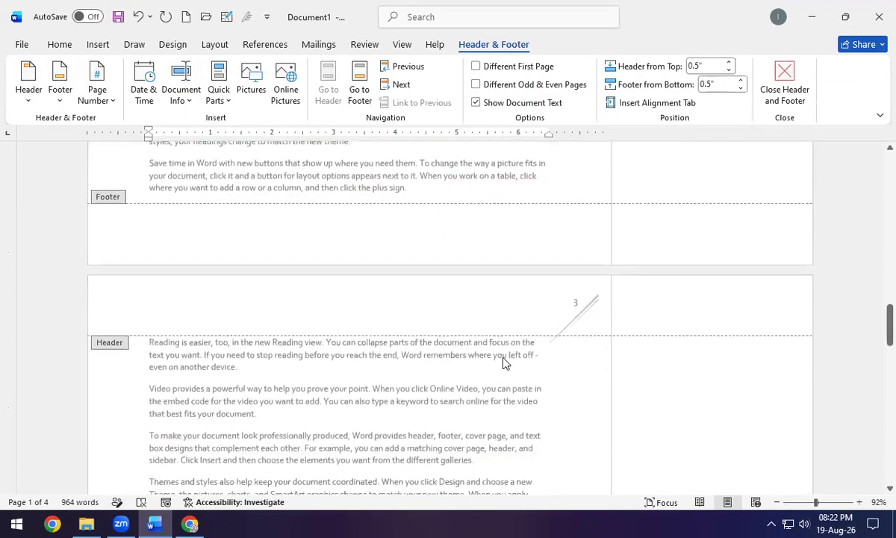
triple_click(473, 416)
scroll(576, 321, up, 9)
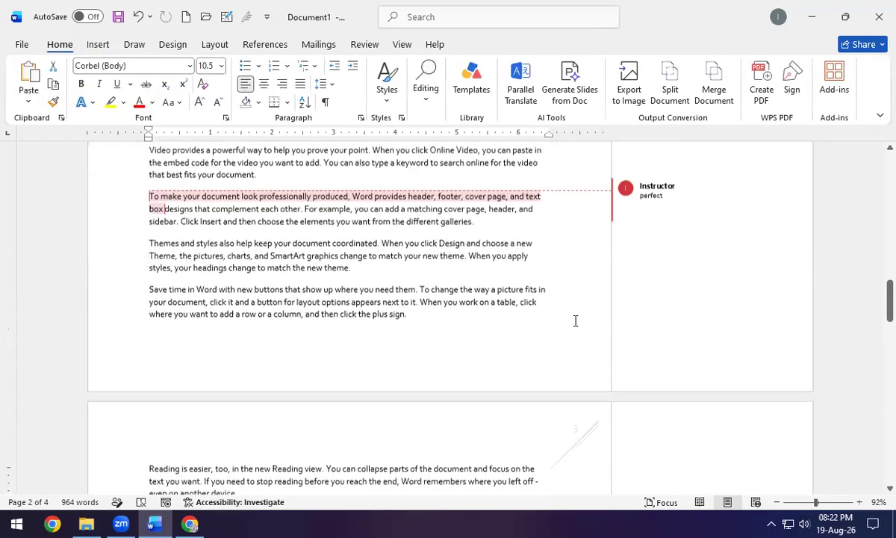
scroll(564, 327, up, 10)
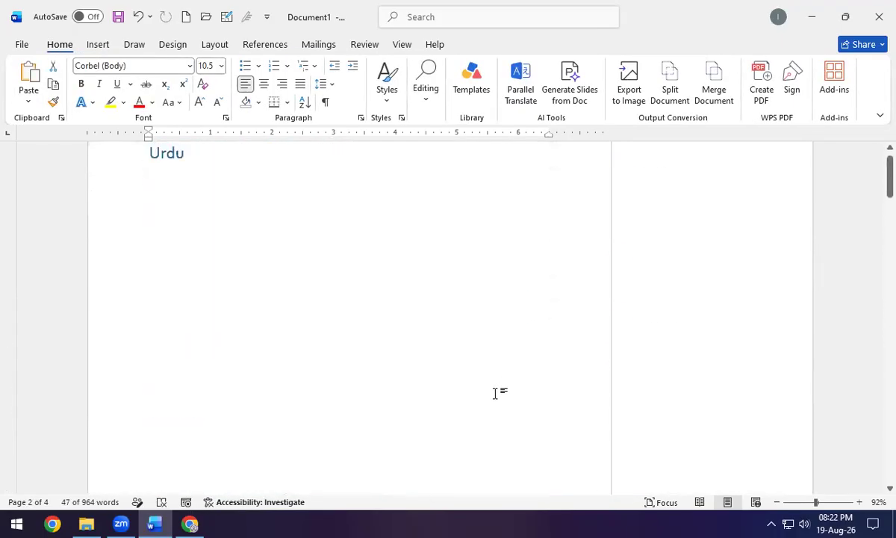
Insert the built-in Blank footer design on the document's pages.
click(99, 45)
click(545, 85)
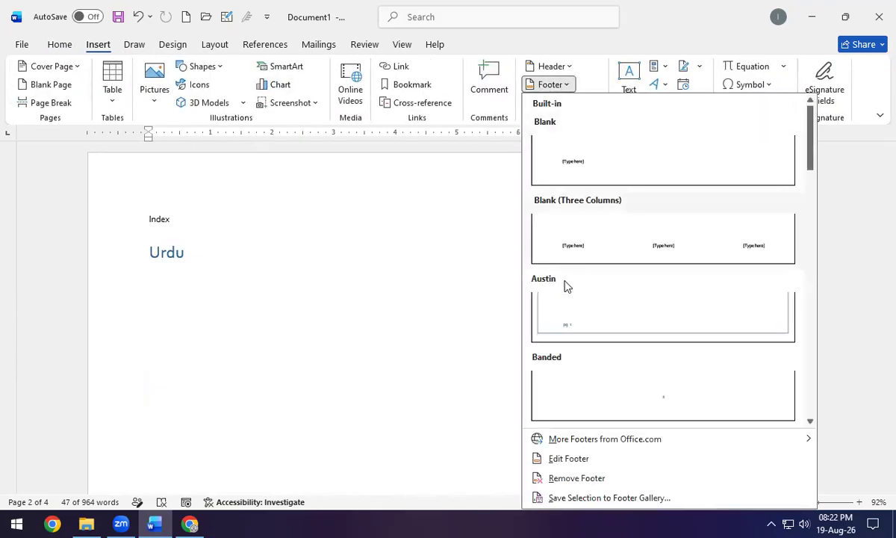
scroll(627, 302, down, 10)
scroll(627, 302, up, 10)
click(549, 149)
scroll(201, 427, down, 1)
Fill the footer with the author's full name and 'CEO OF TAYCAS SOLUTIONS' beneath, then close it.
text(Mu)
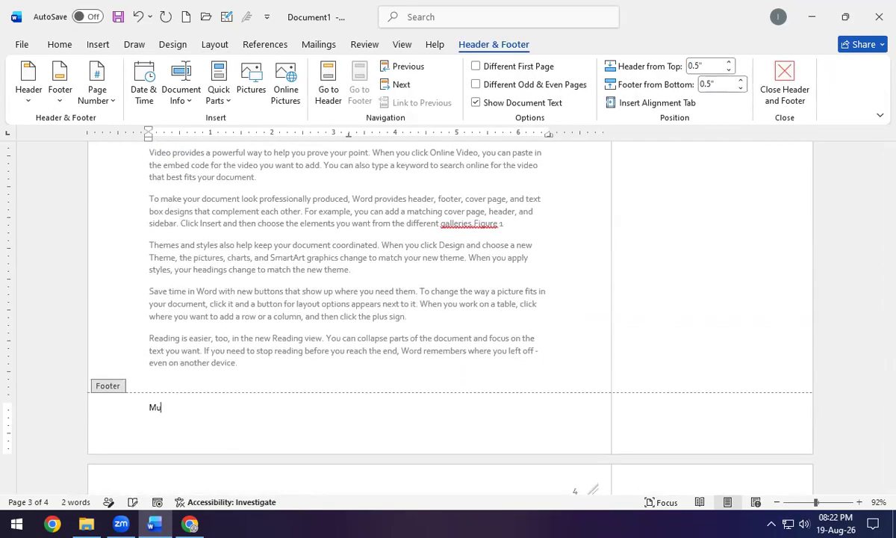
text(hammad Tayy)
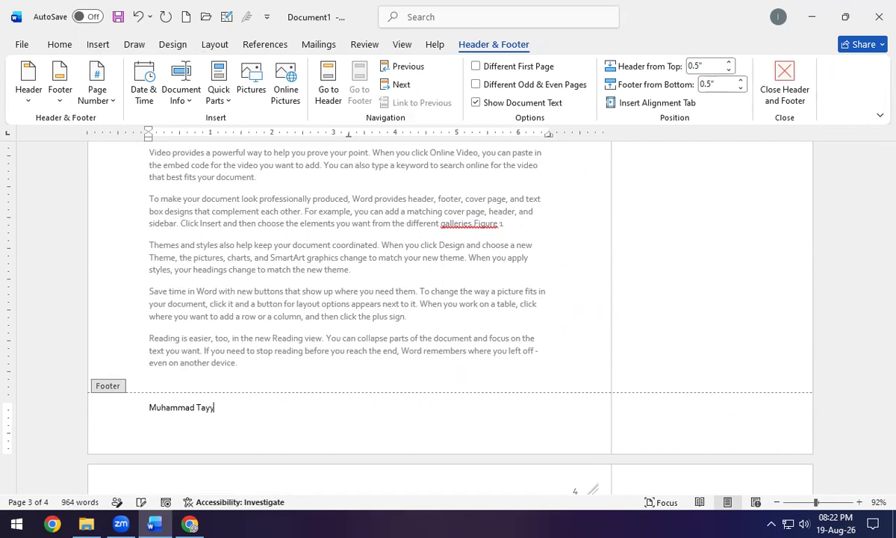
text(ab Bashir)
key(Return)
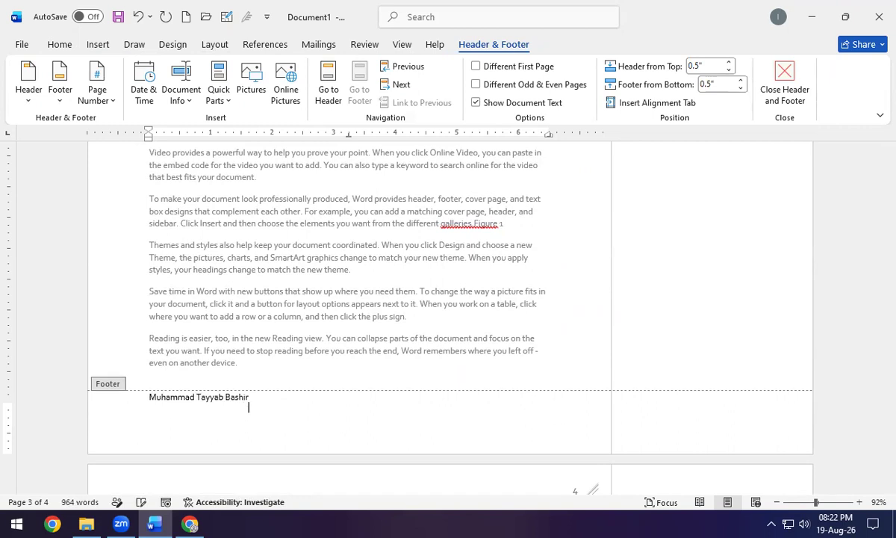
text(CEO OF TAYCAS SOLUTIONS)
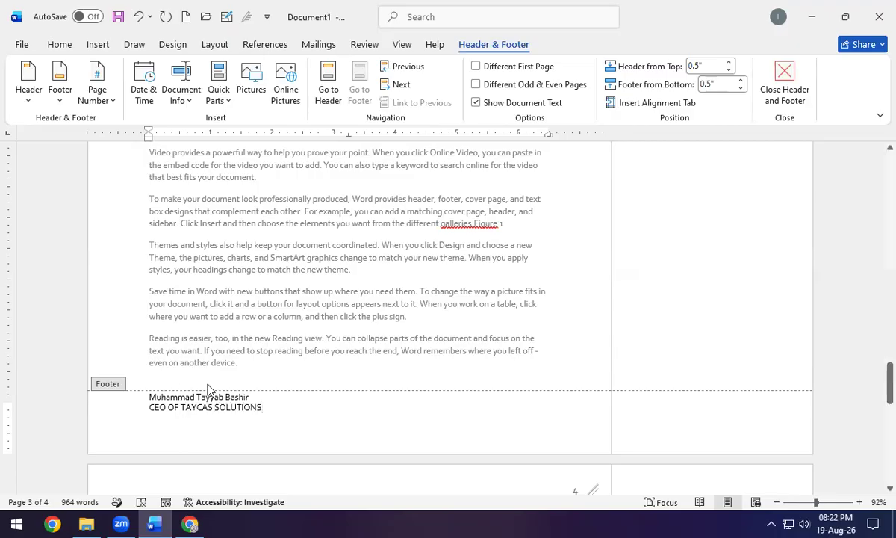
double_click(257, 337)
scroll(202, 407, down, 2)
scroll(202, 407, down, 8)
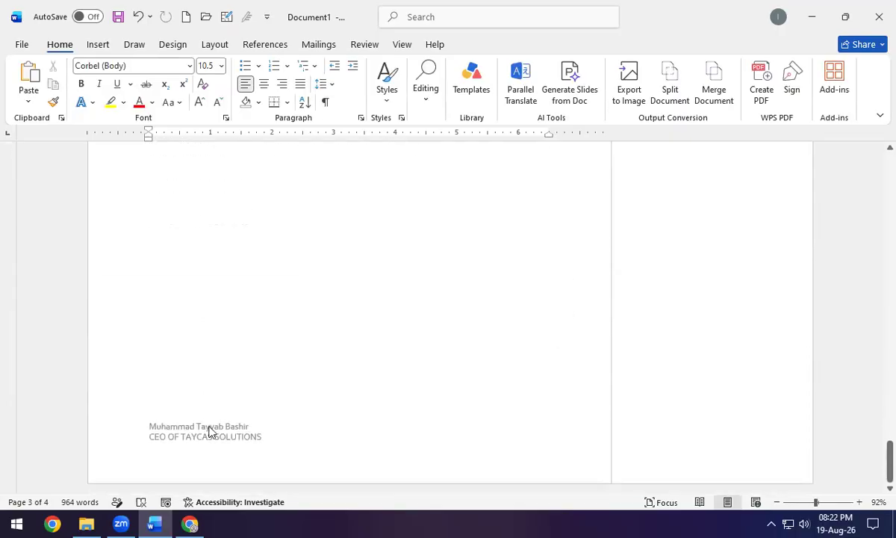
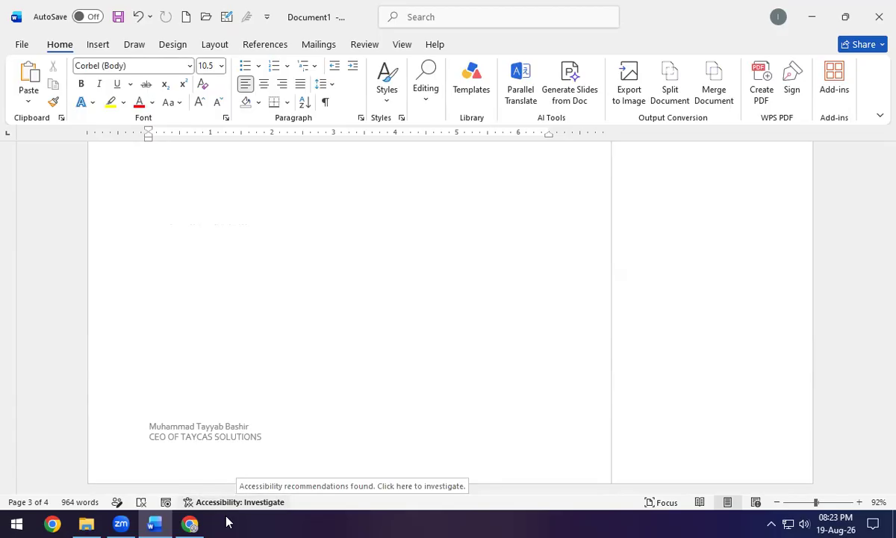
Add Plain Number 3 page numbers at the bottom right of each page and return to the body.
scroll(277, 182, up, 10)
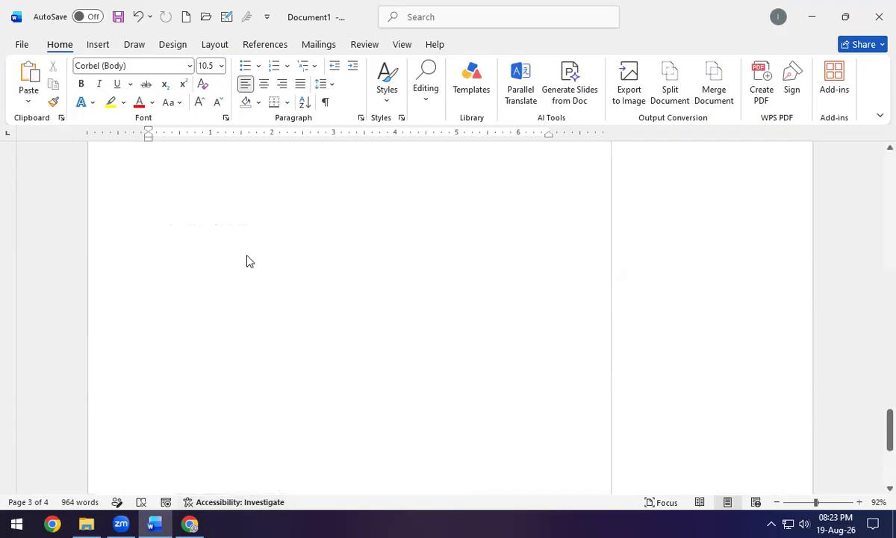
scroll(262, 243, up, 10)
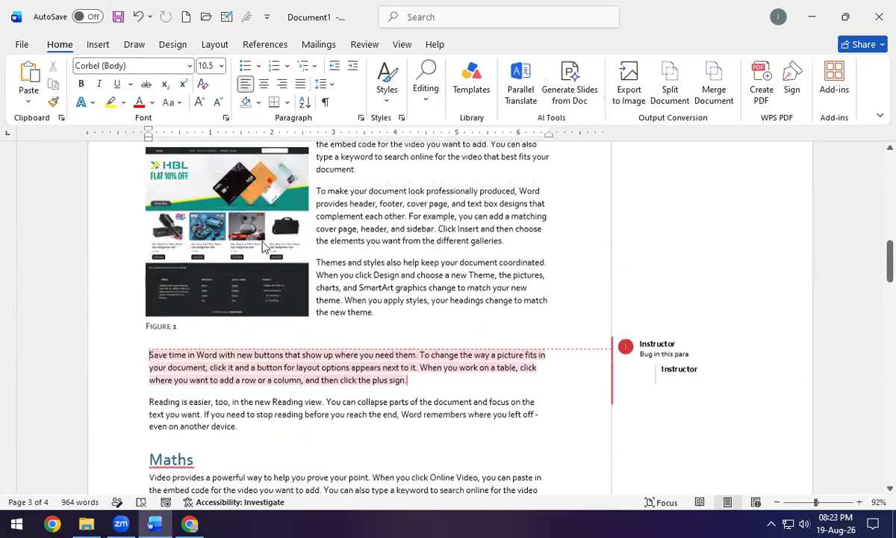
scroll(267, 238, up, 5)
click(99, 46)
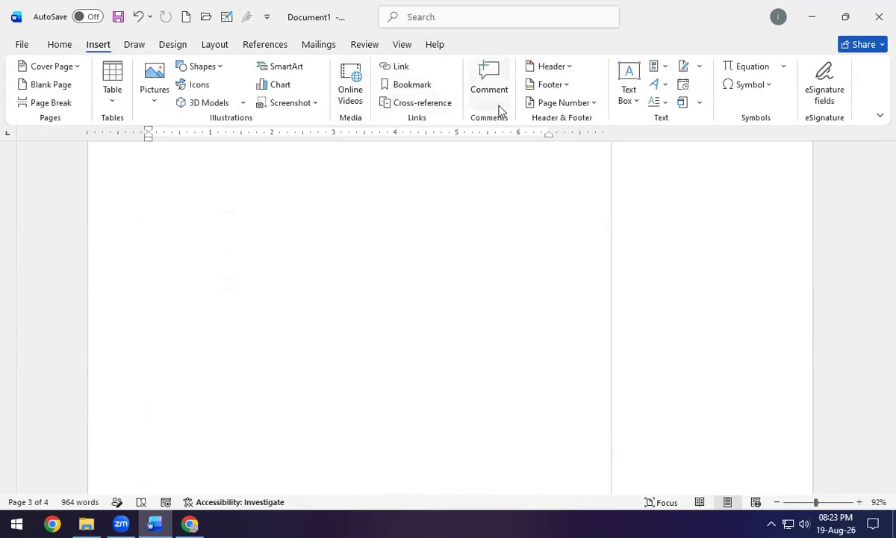
click(566, 104)
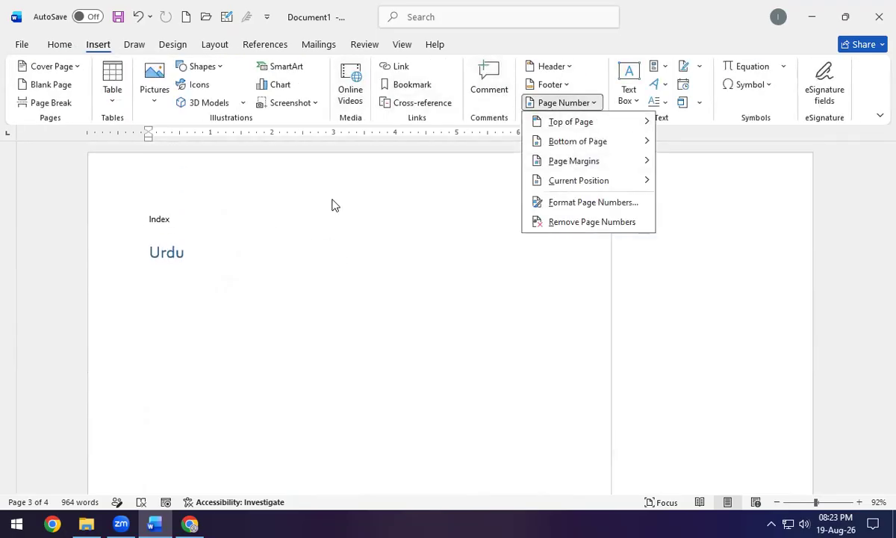
mouse_move(626, 122)
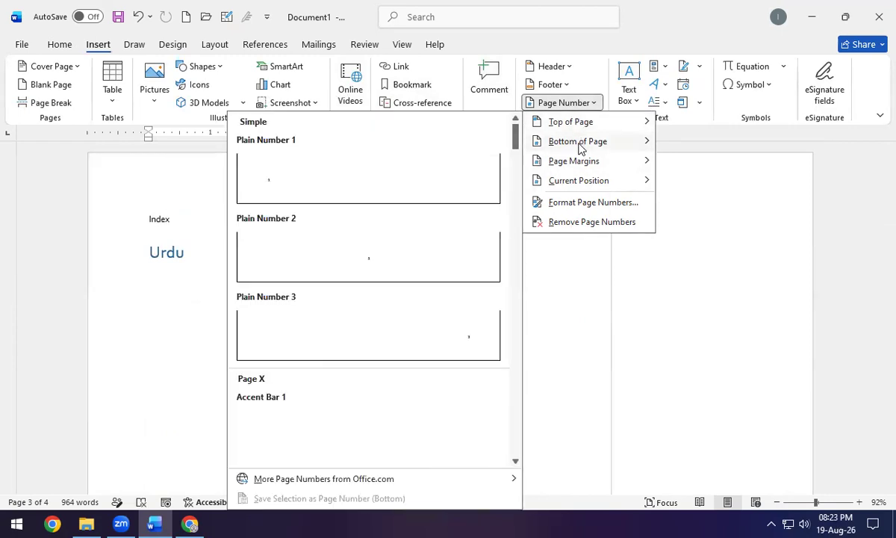
mouse_move(583, 165)
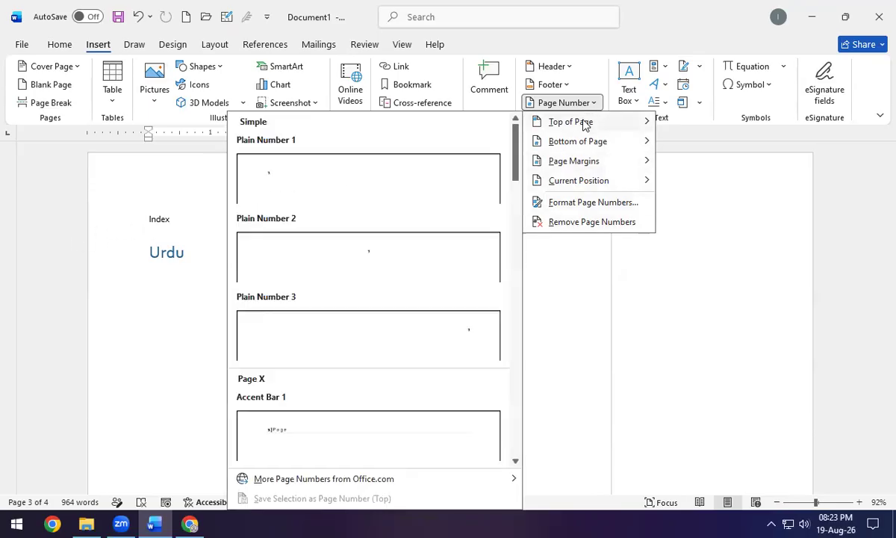
mouse_move(618, 144)
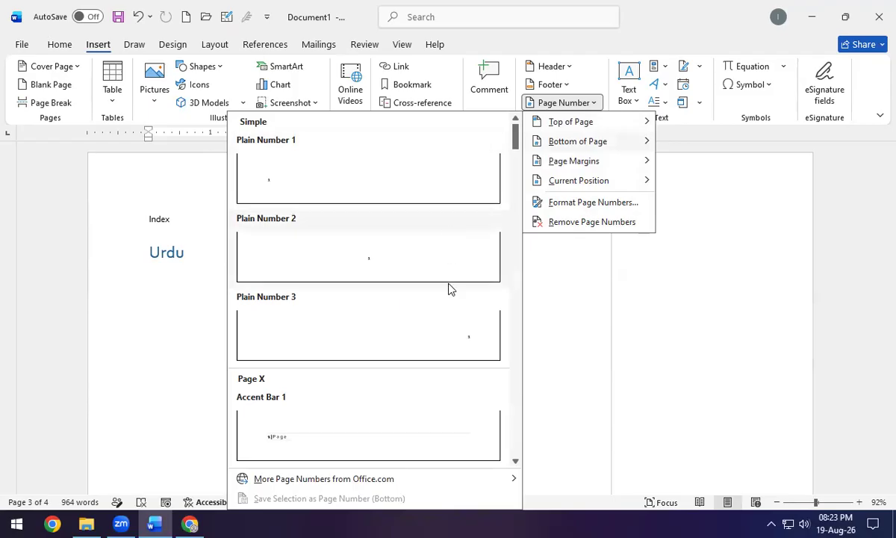
click(471, 350)
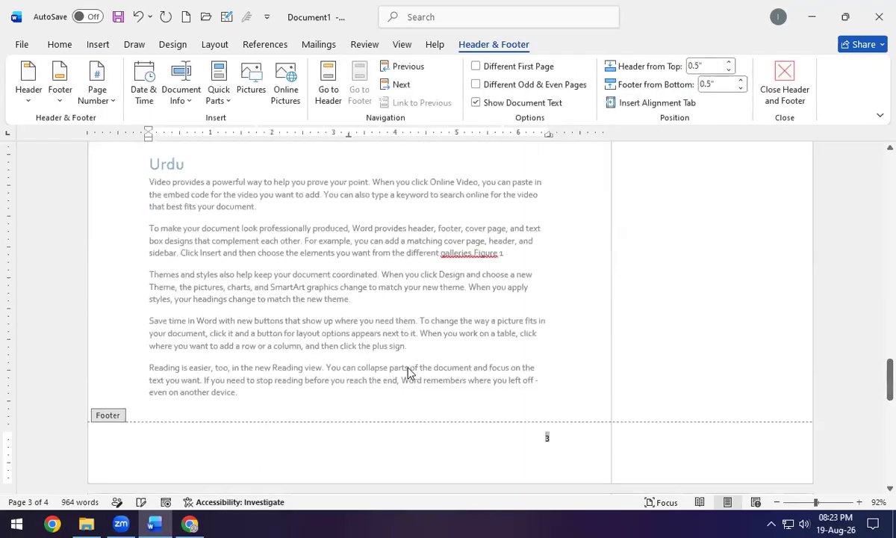
double_click(386, 406)
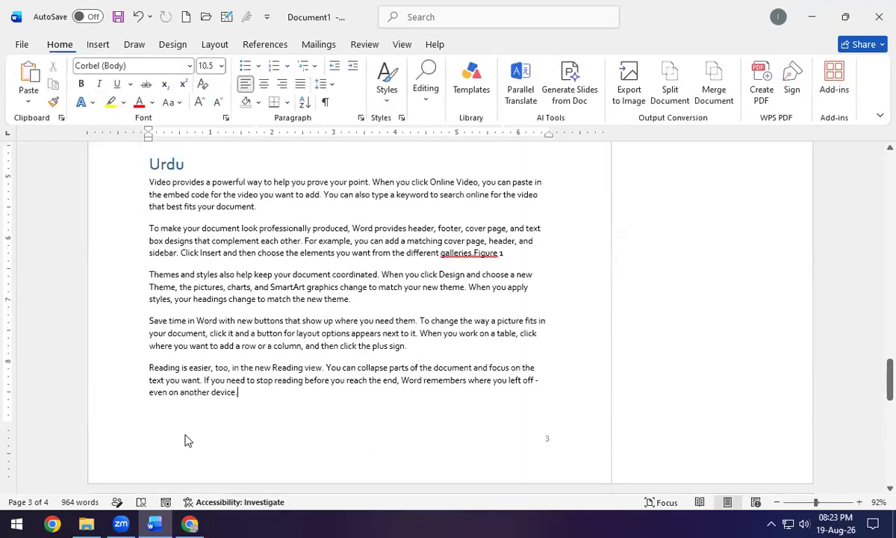
Scroll through the numbered pages and go back to the Insert ribbon.
scroll(208, 409, down, 3)
scroll(208, 407, down, 6)
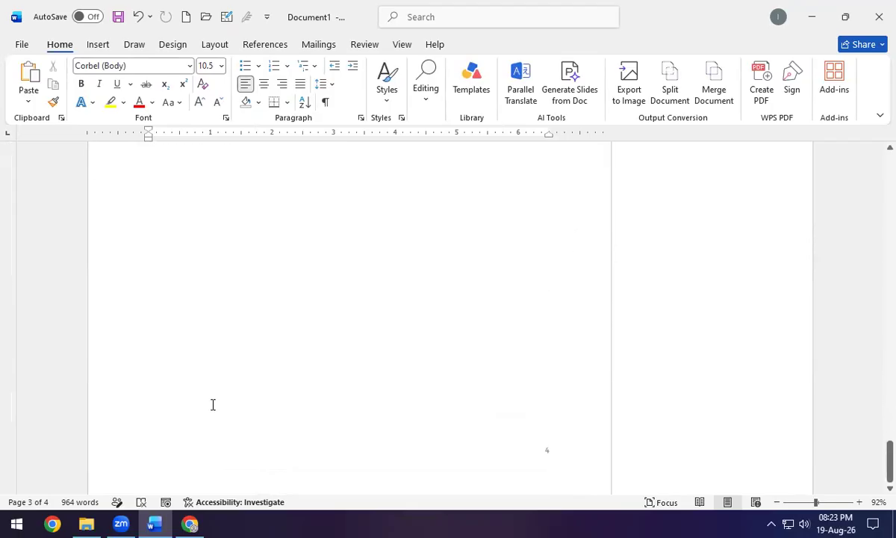
scroll(204, 391, up, 17)
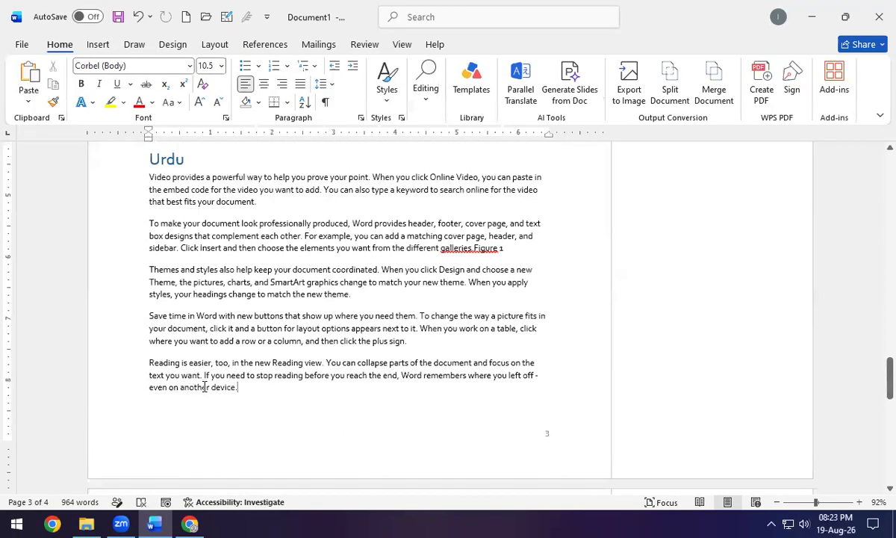
scroll(203, 387, up, 20)
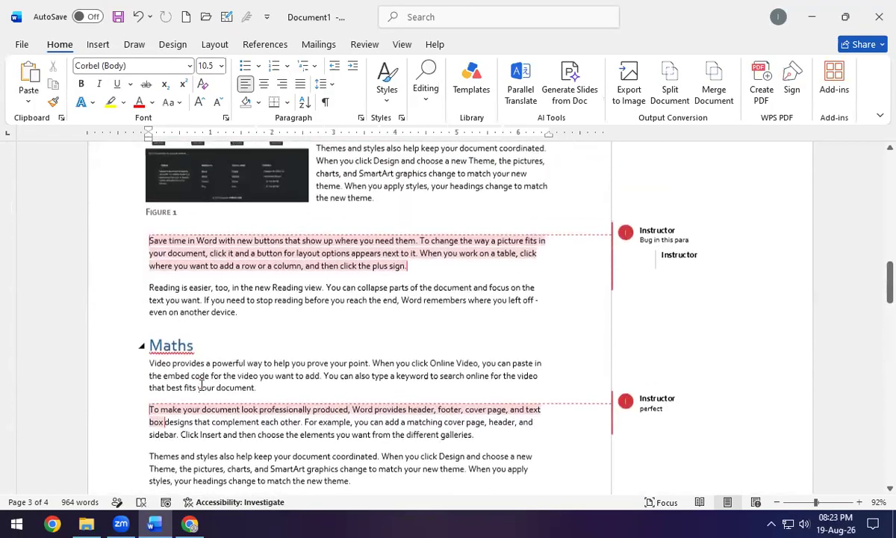
scroll(205, 366, down, 10)
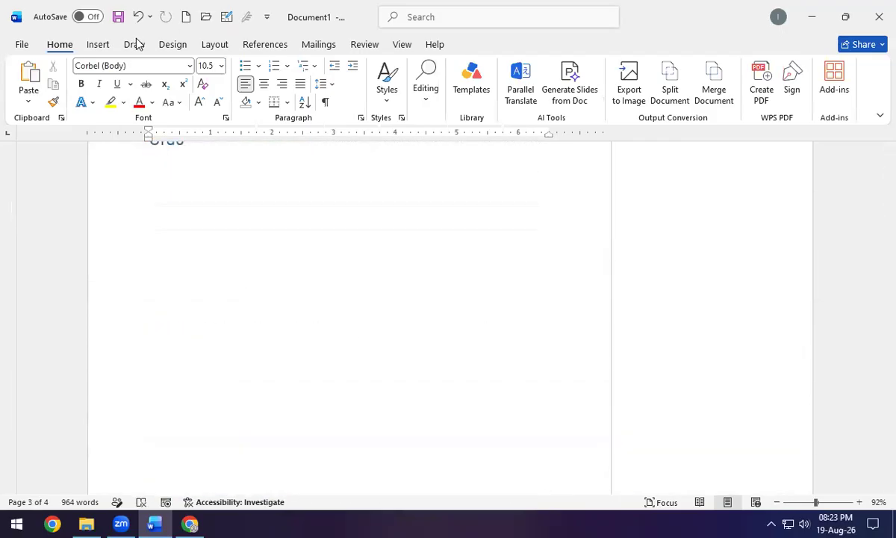
click(98, 44)
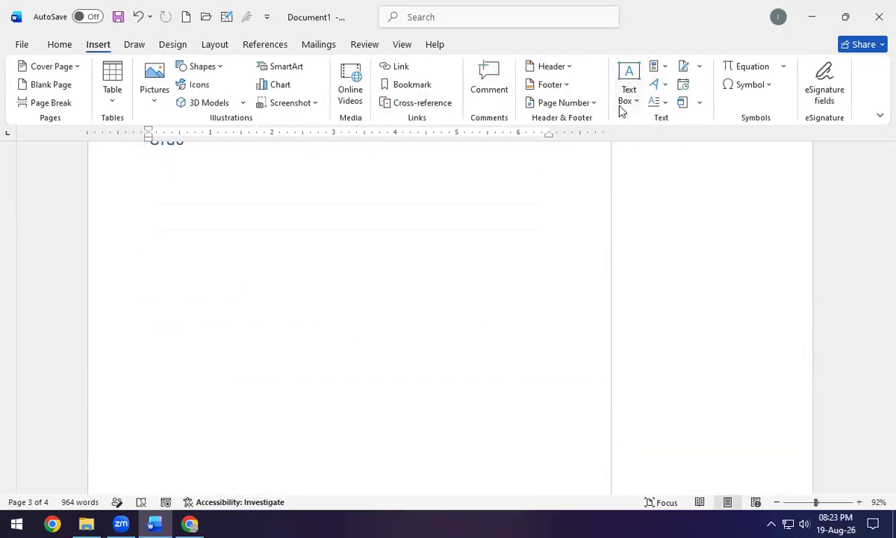
scroll(485, 220, up, 2)
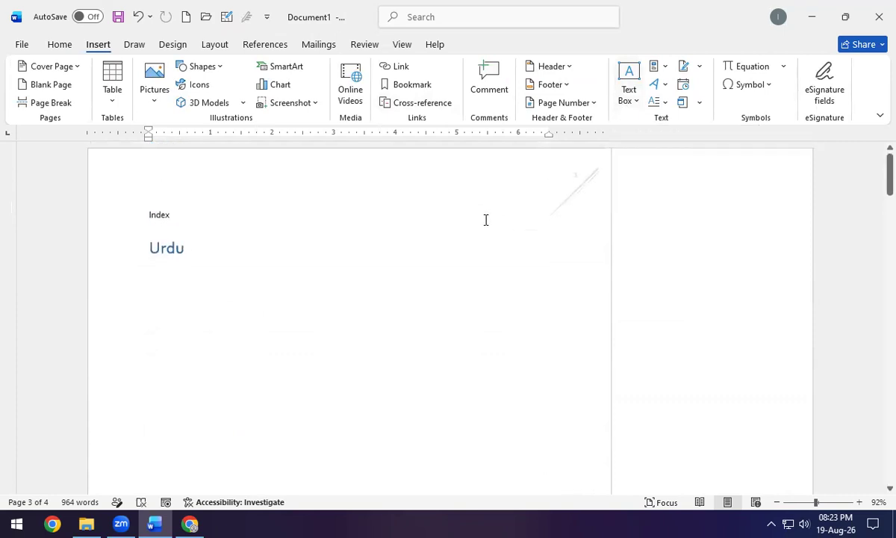
scroll(486, 219, down, 1)
Insert a Simple Text Box quote box and drag it lower and to the left.
click(631, 95)
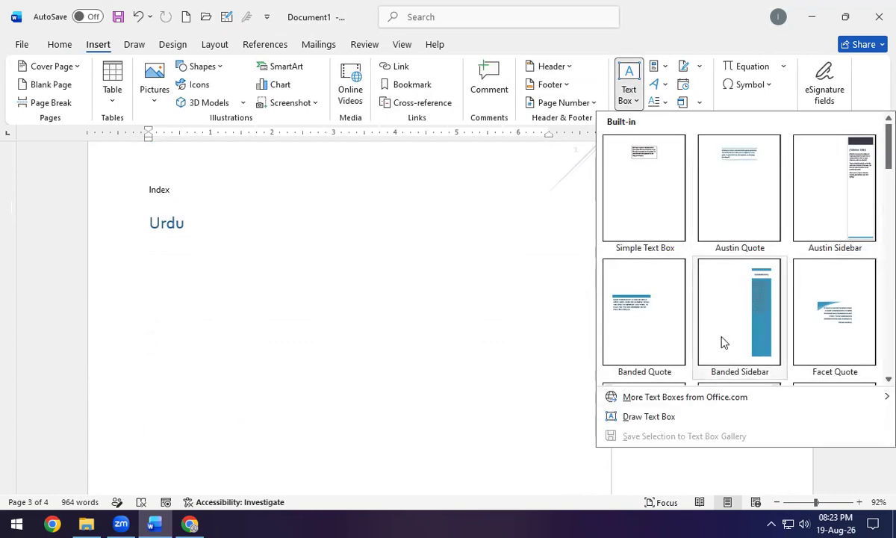
scroll(723, 343, down, 5)
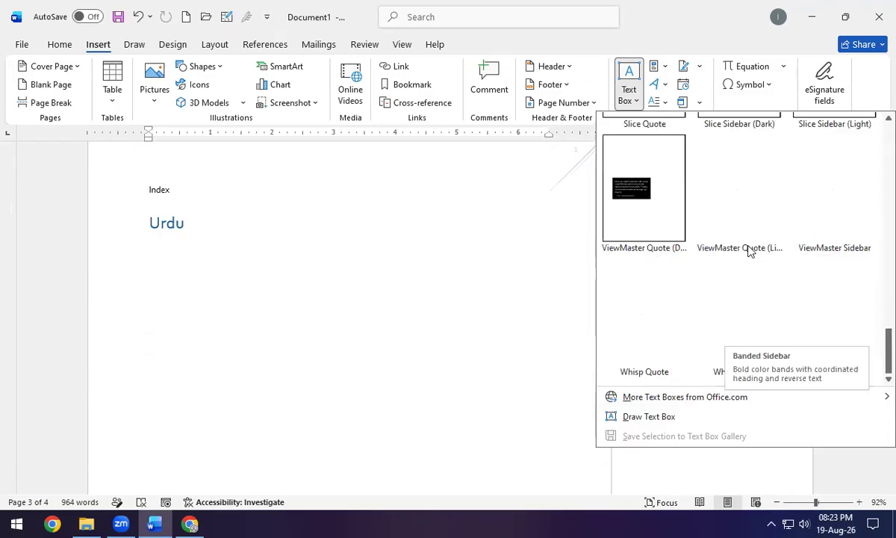
scroll(717, 250, up, 5)
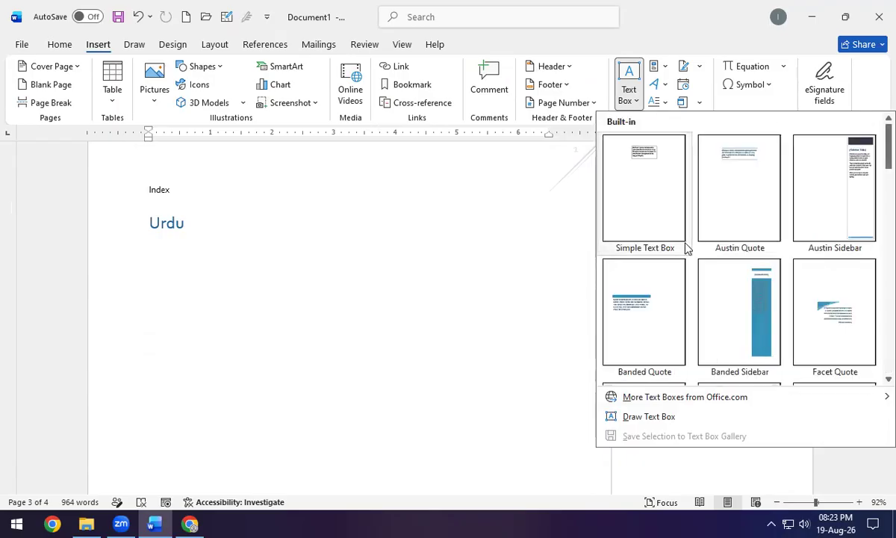
click(640, 208)
drag(364, 166, 280, 291)
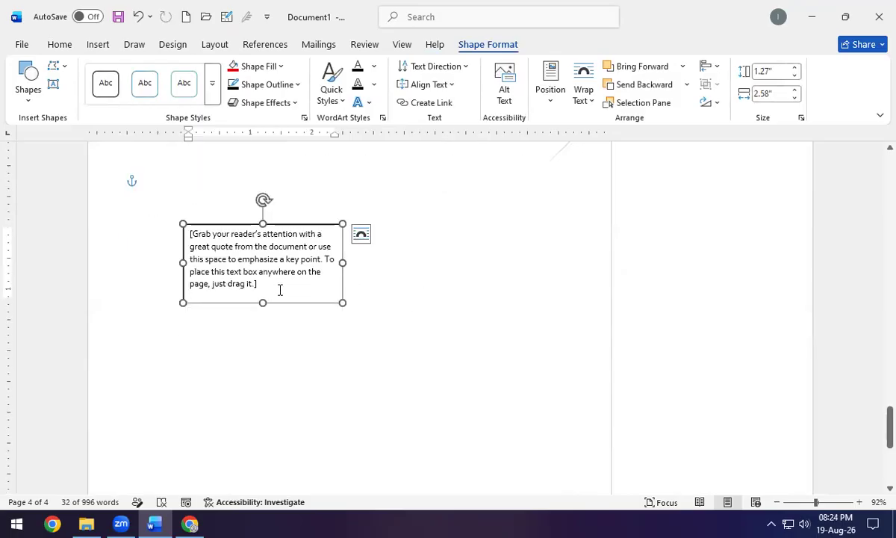
Select the Themes and styles paragraph and drag it to a new position.
scroll(514, 266, up, 10)
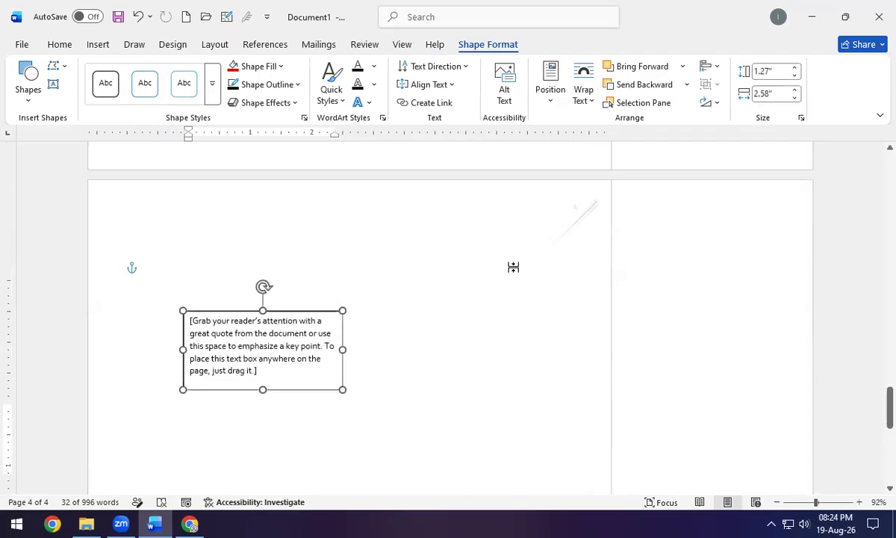
scroll(417, 306, up, 1)
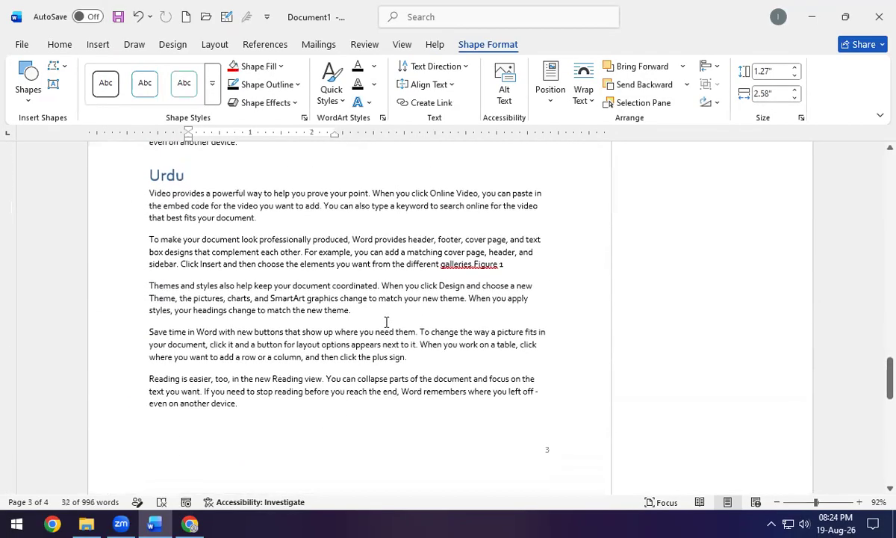
double_click(122, 271)
drag(314, 278, 258, 218)
click(269, 317)
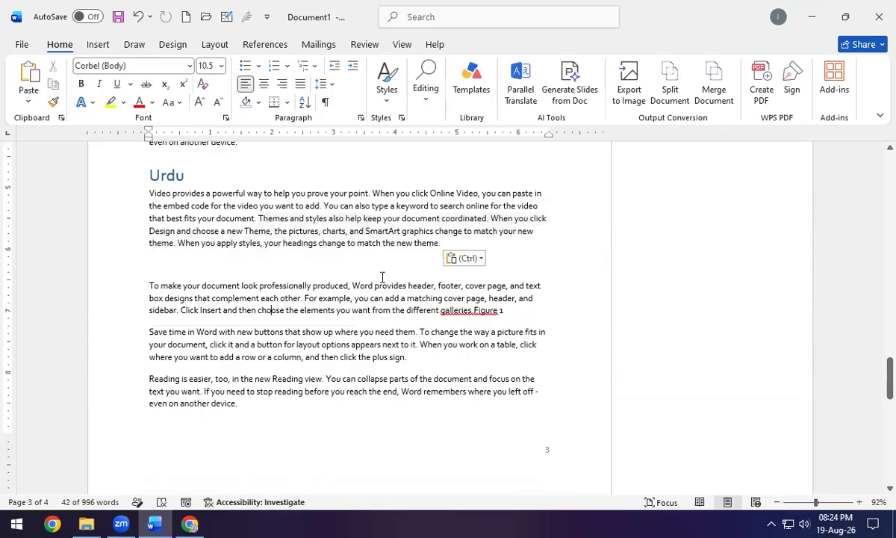
scroll(382, 322, down, 8)
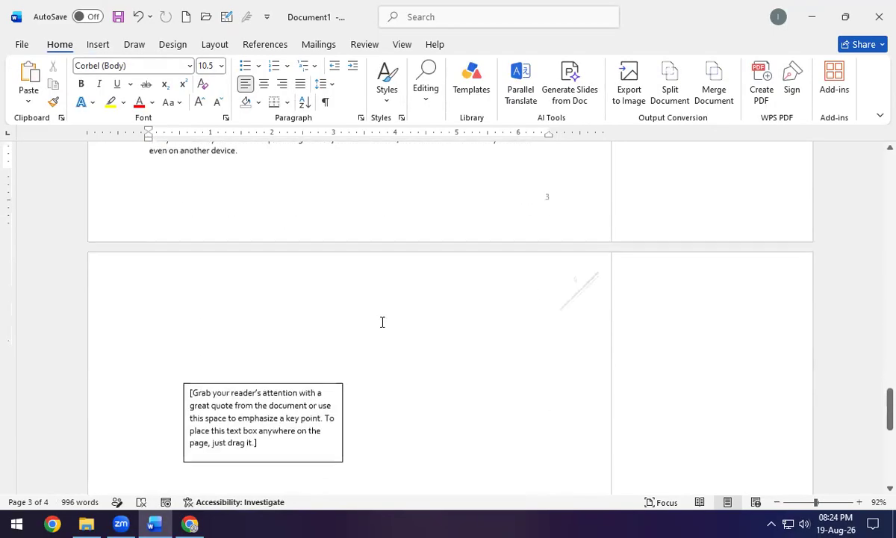
Move the quote text box toward the middle of page 4 and check its layout options.
click(285, 284)
drag(285, 284, 368, 316)
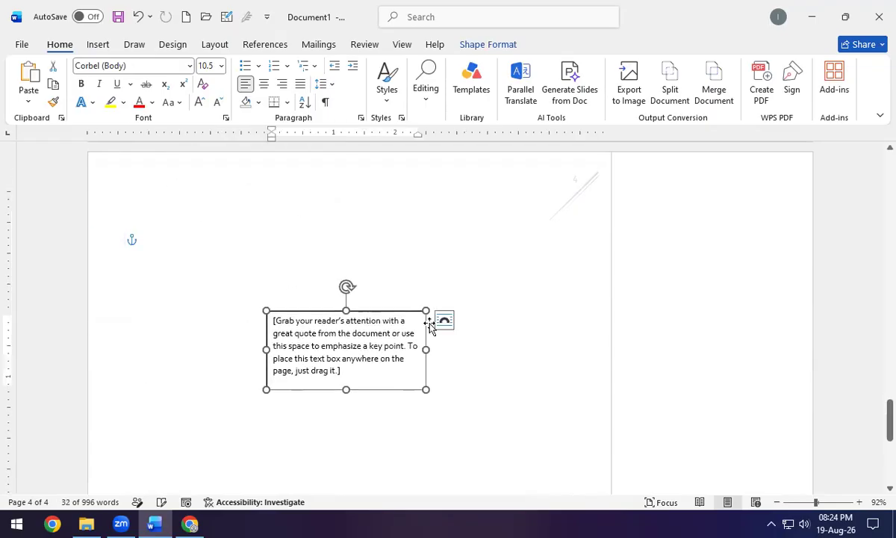
click(444, 320)
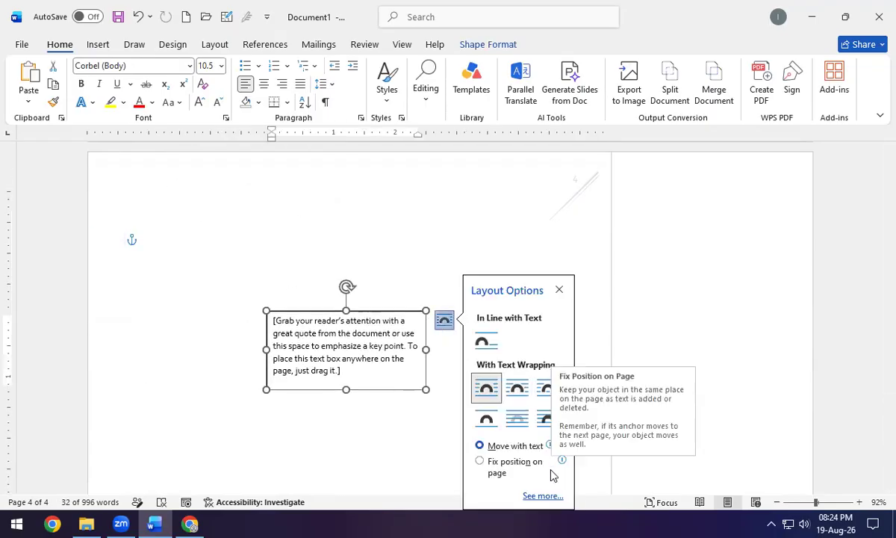
click(377, 262)
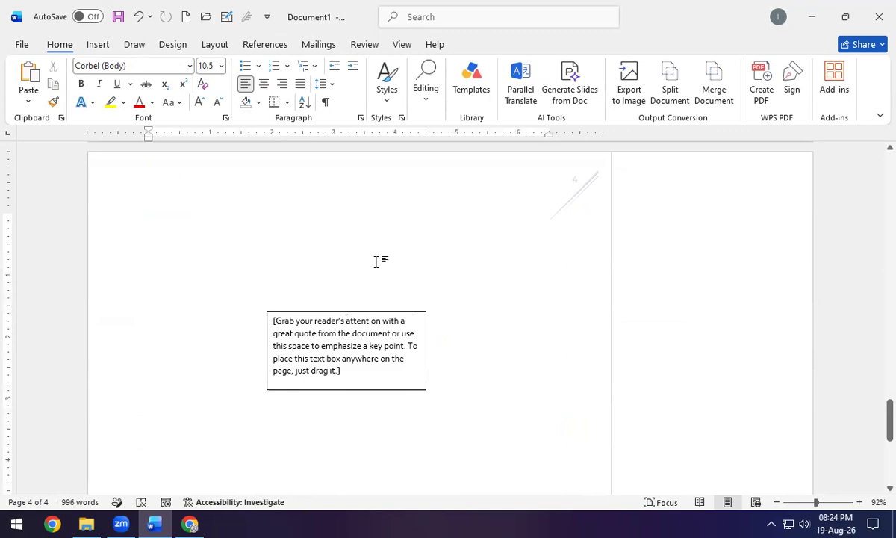
Browse Quick Parts and WordArt, then choose Add Signature Services from the Signature Line menu.
click(93, 45)
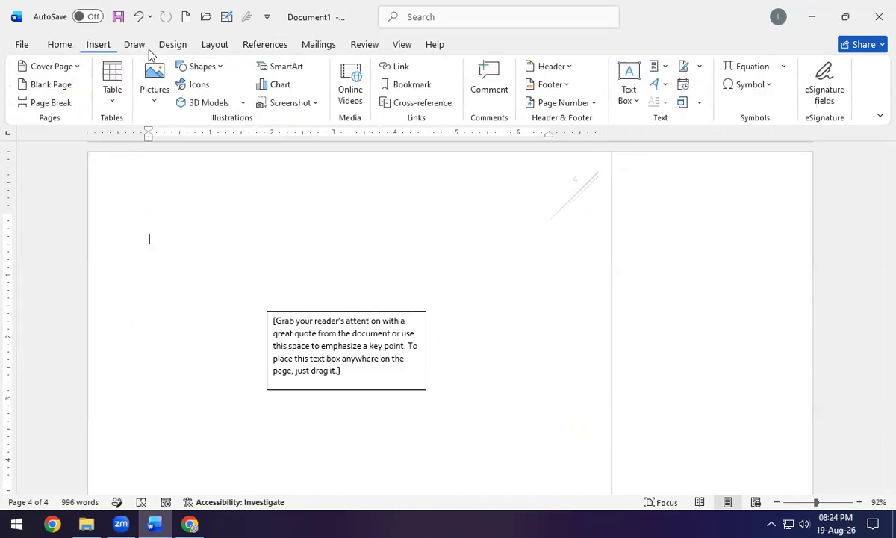
click(664, 68)
click(664, 69)
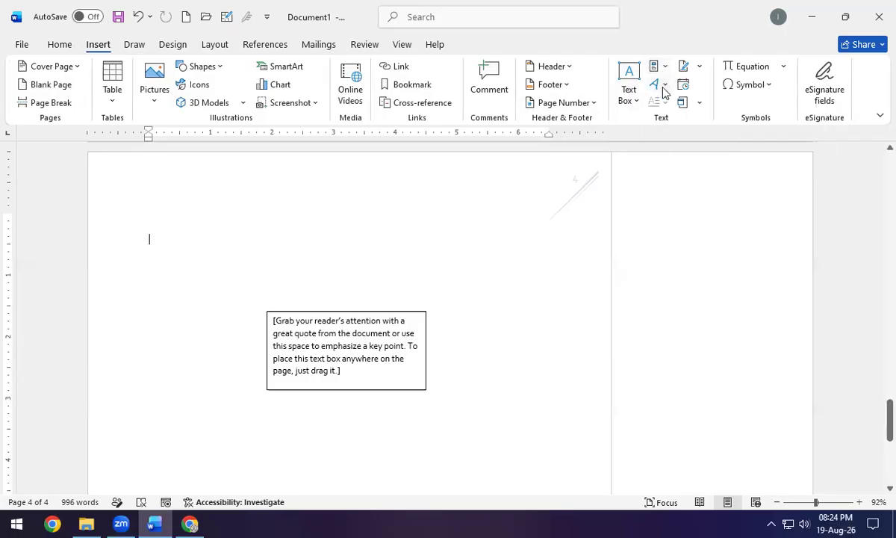
click(663, 85)
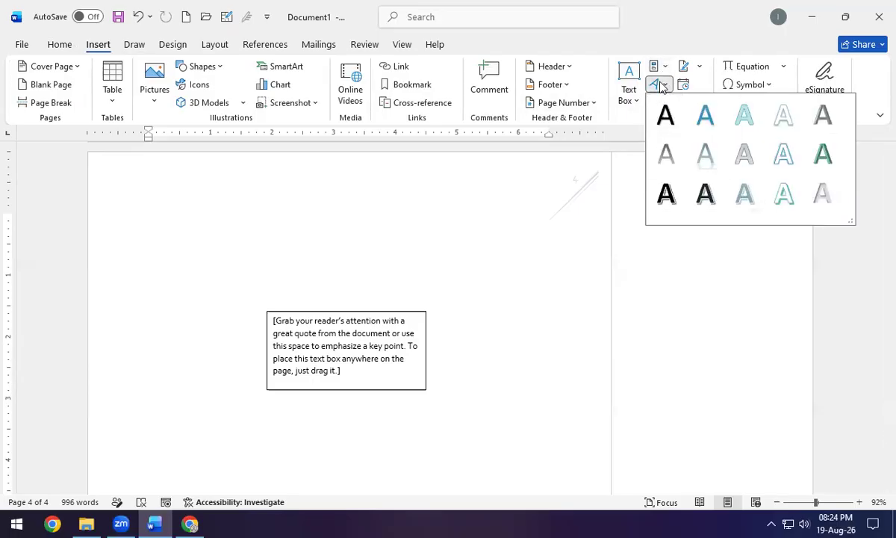
click(662, 85)
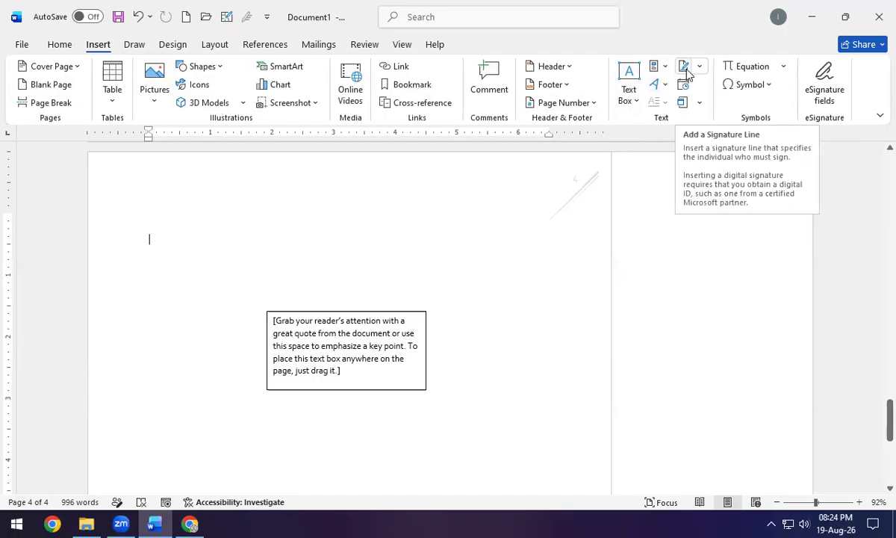
click(697, 69)
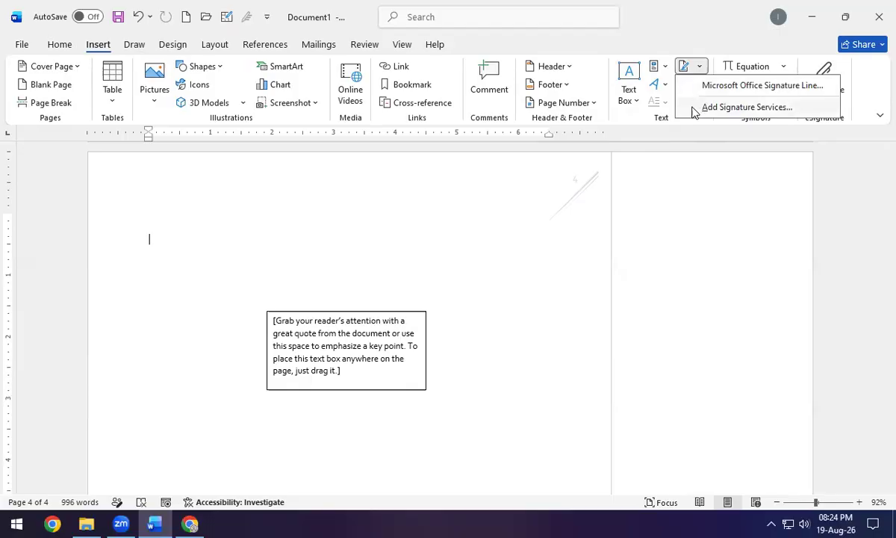
click(766, 109)
Close the signature-providers tab, minimize Chrome, and start a Signature Line setup in Word.
click(512, 15)
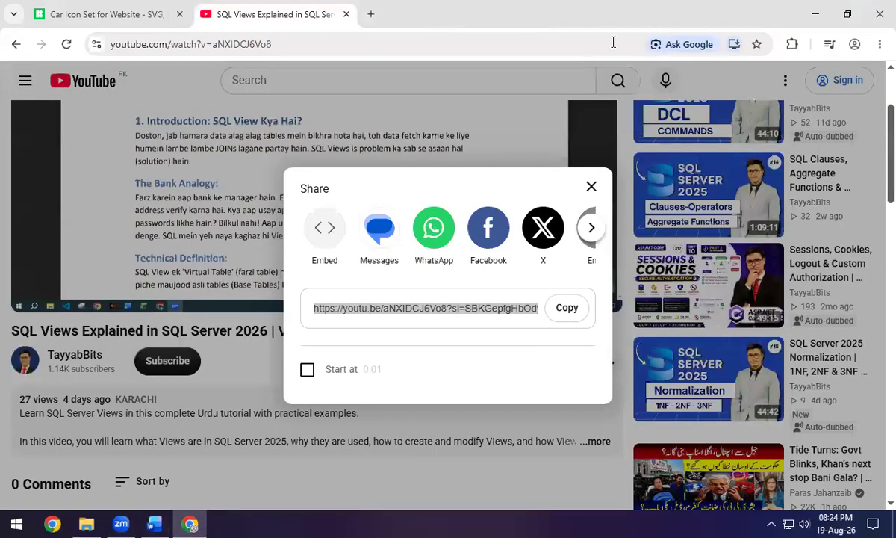
click(815, 14)
click(682, 67)
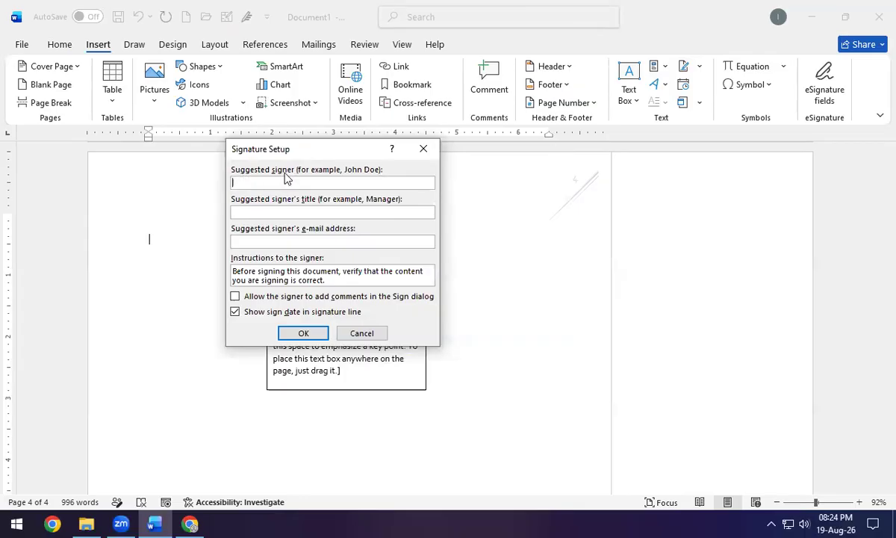
Enter the signer's name, title 'Faculty Associate' and e-mail, then insert the signature line.
text(Muhammad Tayyab)
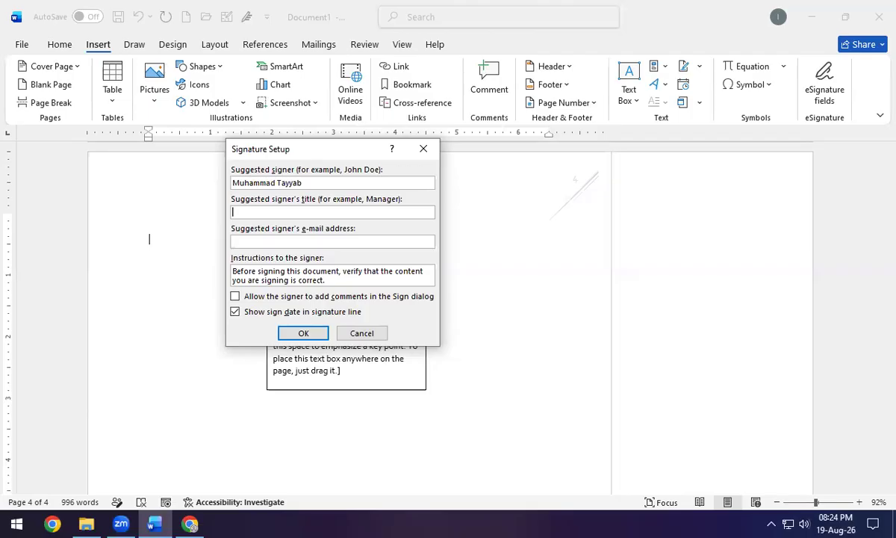
text(Faculty Assoicate)
key(BackSpace)
text(apt)
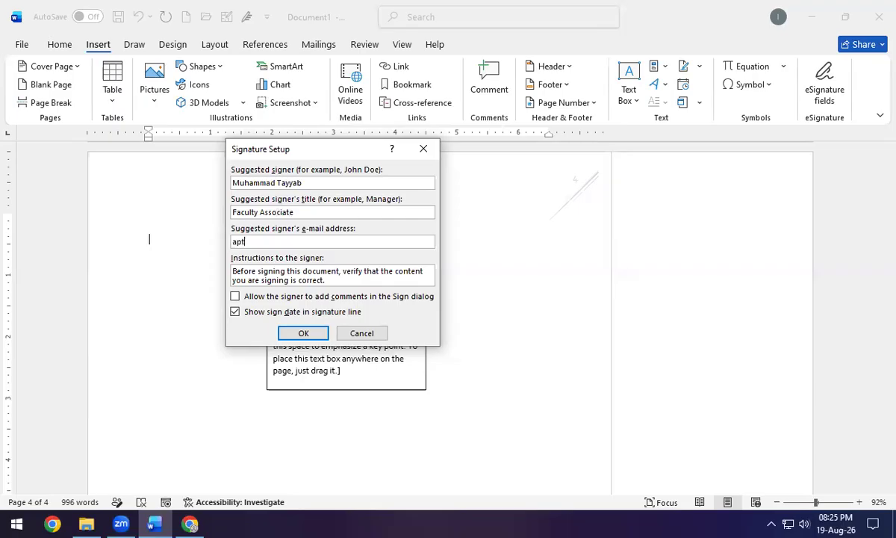
click(258, 272)
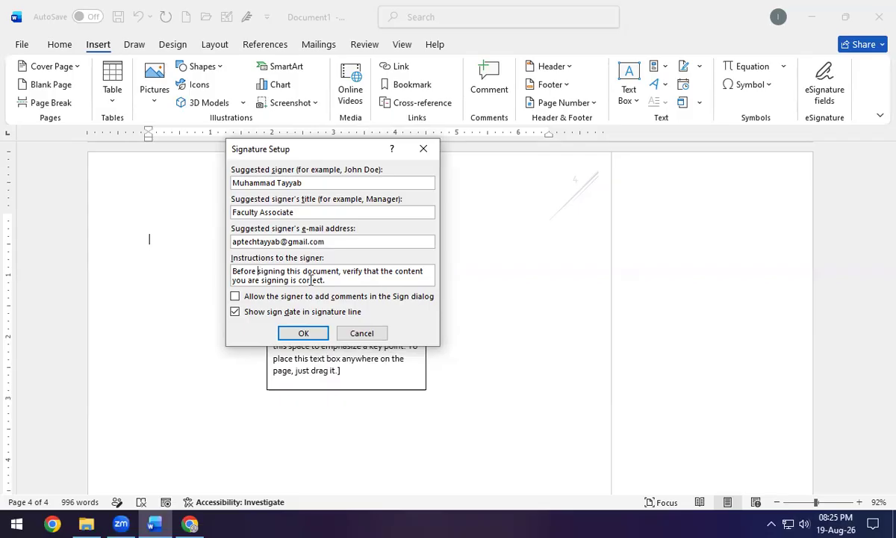
click(301, 335)
Try signing the signature line and decline saving in a signature-supported format.
scroll(247, 328, down, 4)
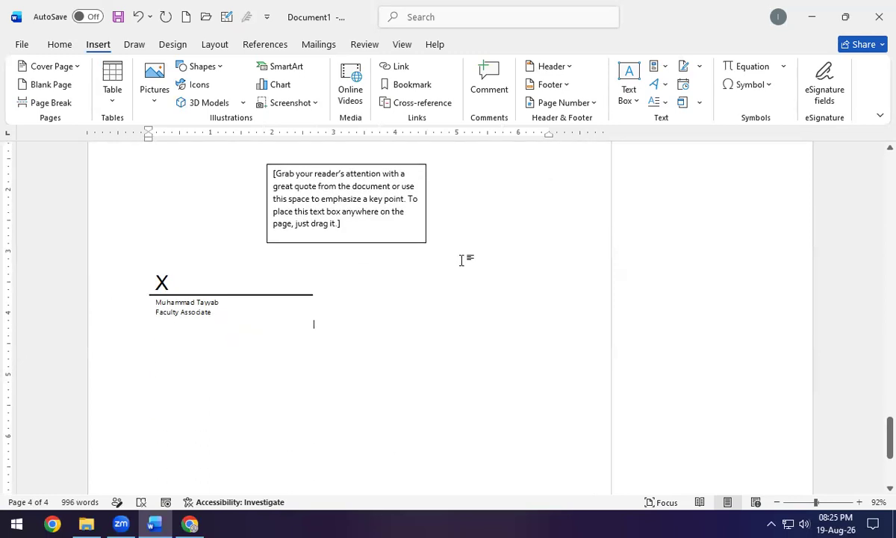
click(162, 284)
double_click(162, 284)
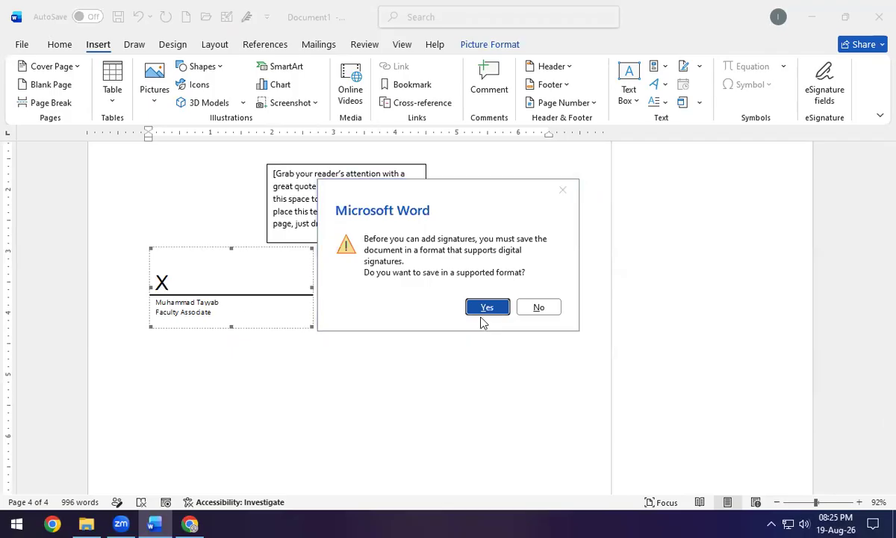
click(539, 307)
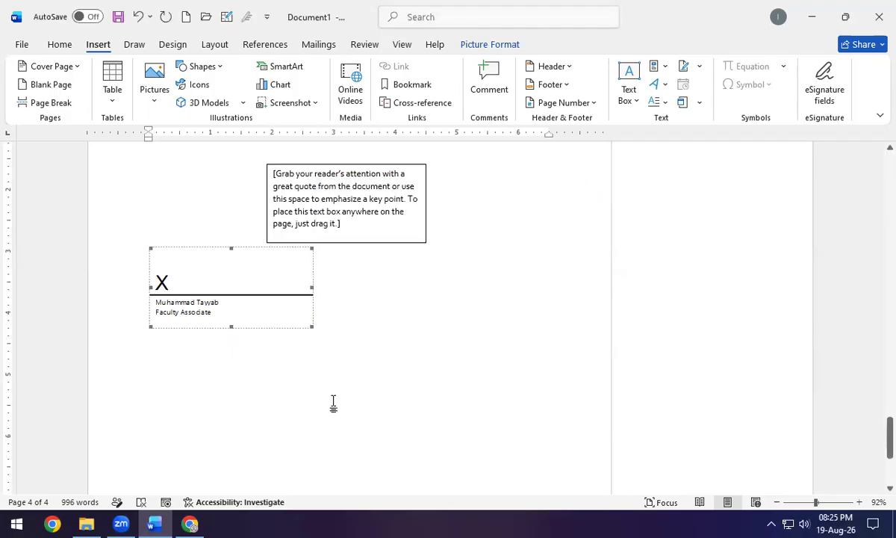
click(314, 324)
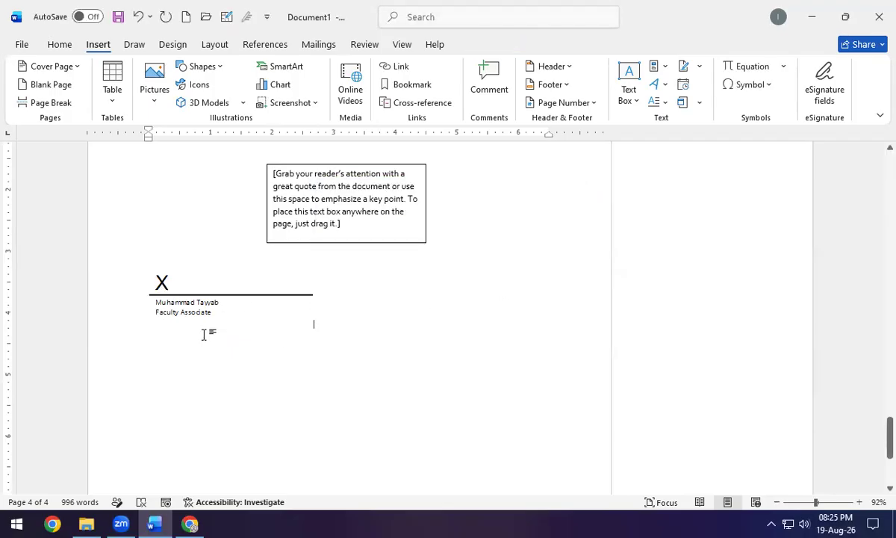
Insert an auto-updating date and time in the 19-Aug-26 8:25:36 PM format.
click(683, 86)
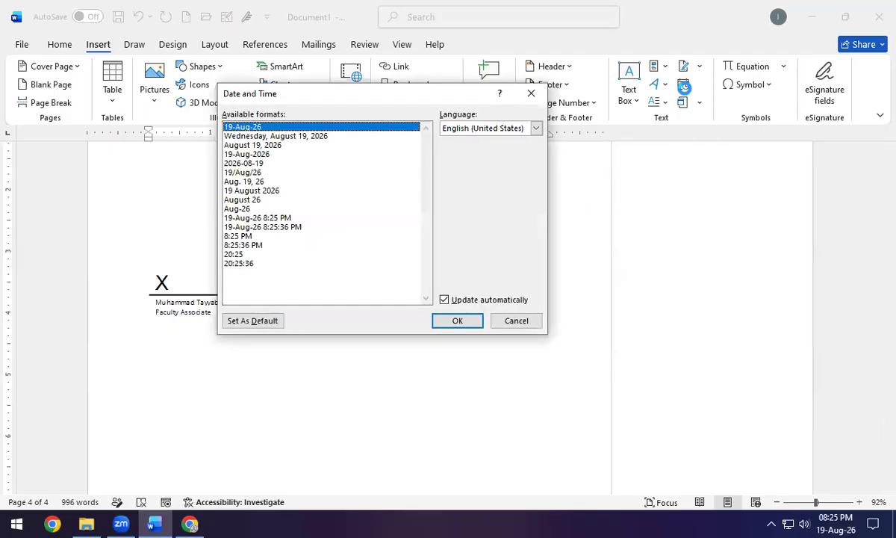
drag(275, 94, 318, 132)
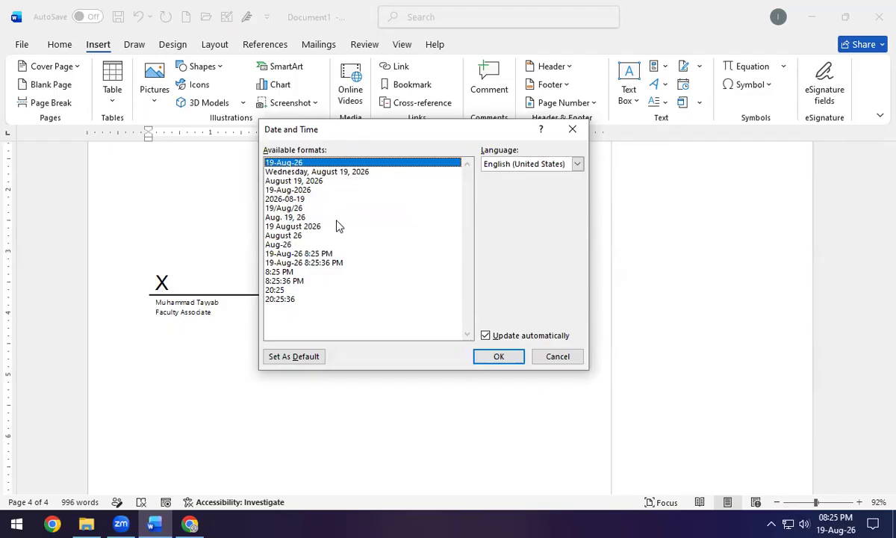
click(334, 263)
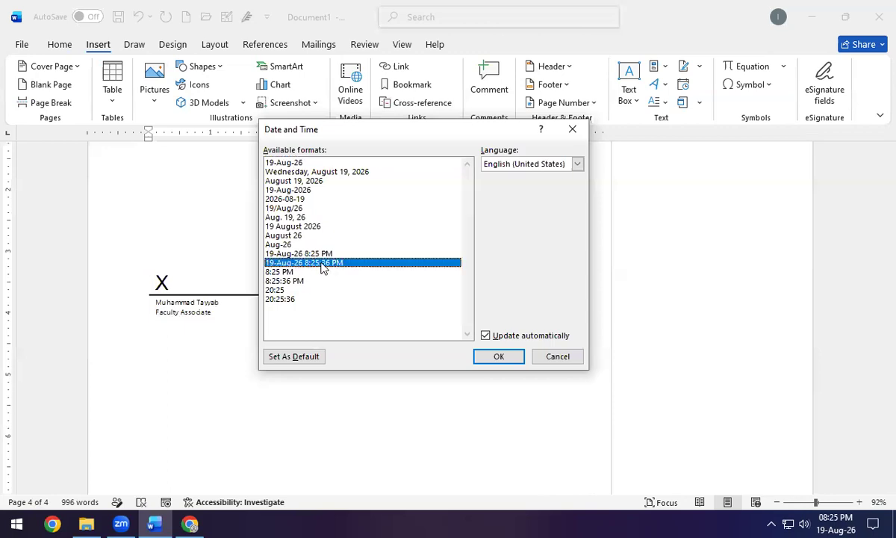
click(500, 358)
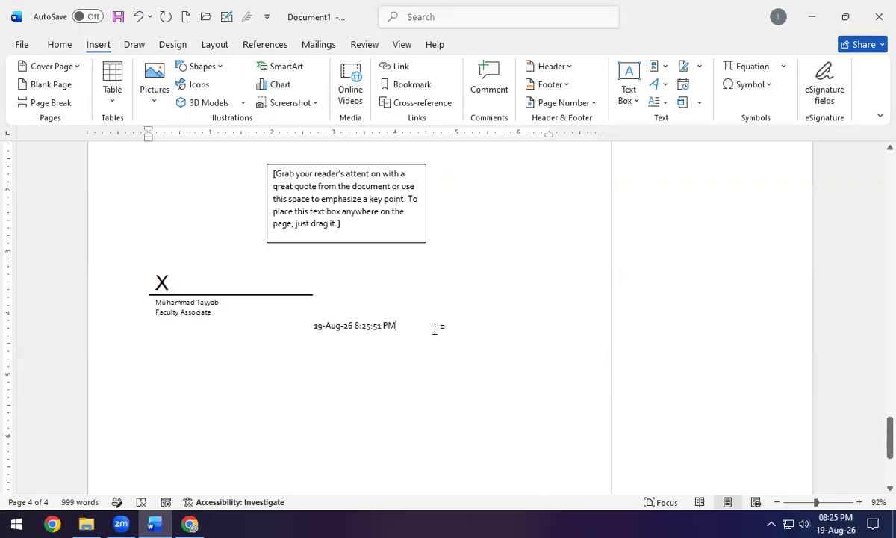
Change the field's seconds so it reads 8:25:50 PM.
key(Left)
key(BackSpace)
text(0)
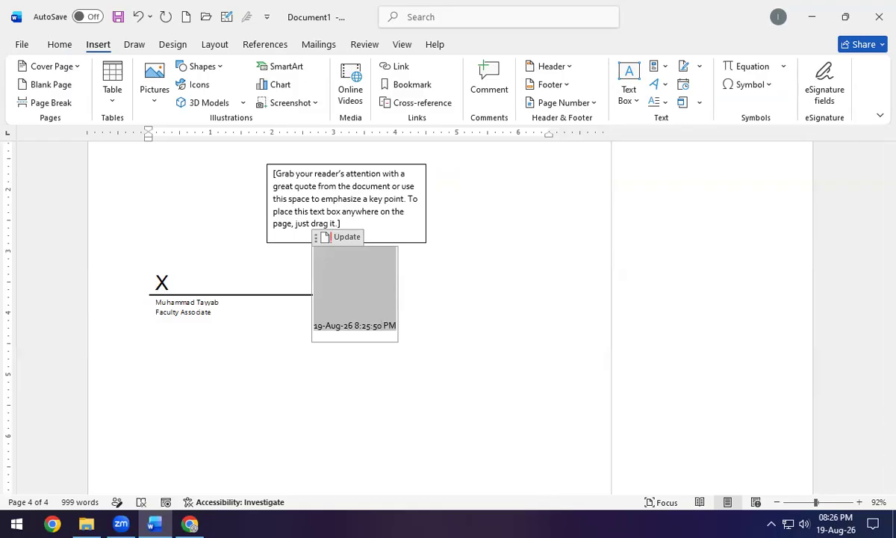
click(498, 314)
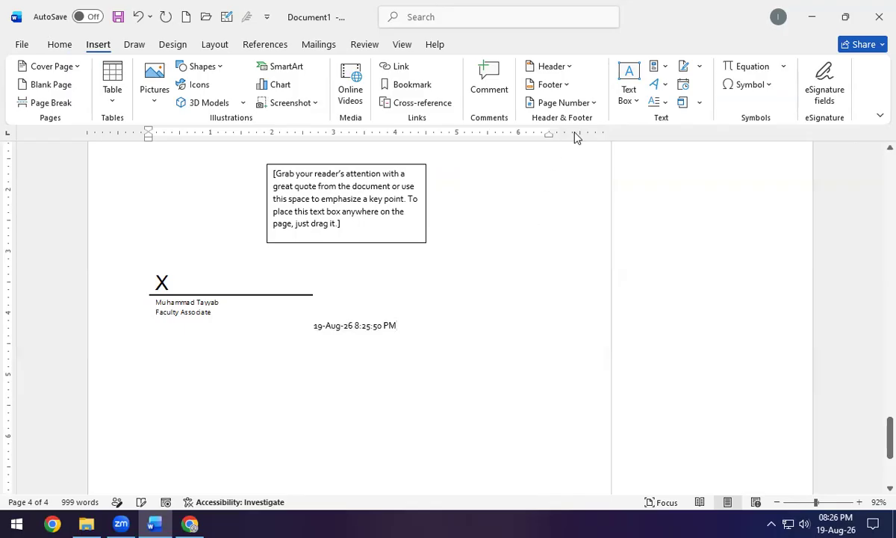
Scroll the Equation gallery (Quadratic Formula, Taylor Expansion, Trig Identities) and More Equations from Office.com.
click(782, 65)
scroll(750, 238, down, 5)
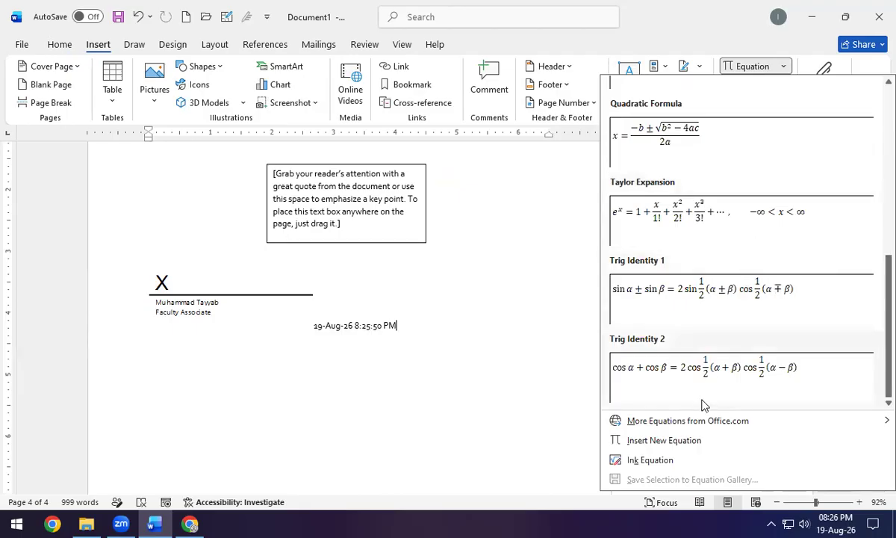
mouse_move(687, 420)
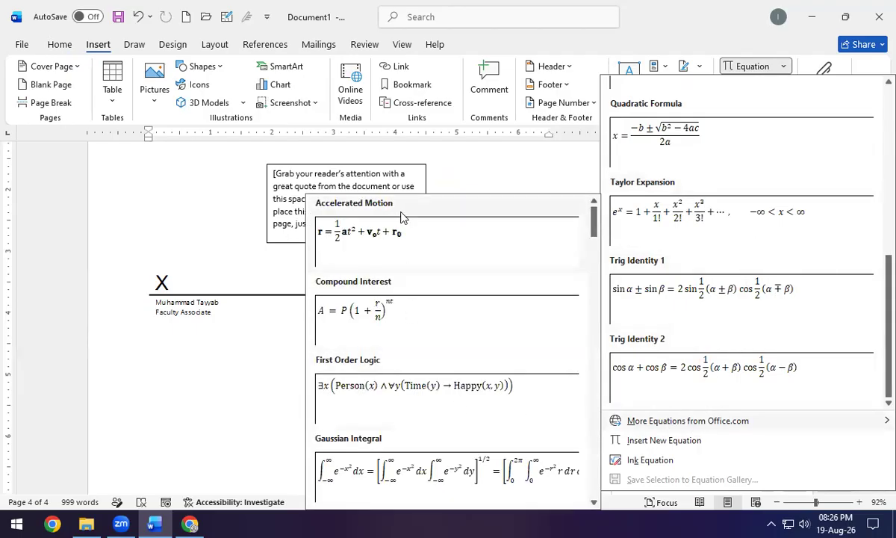
scroll(396, 354, down, 5)
scroll(386, 404, down, 5)
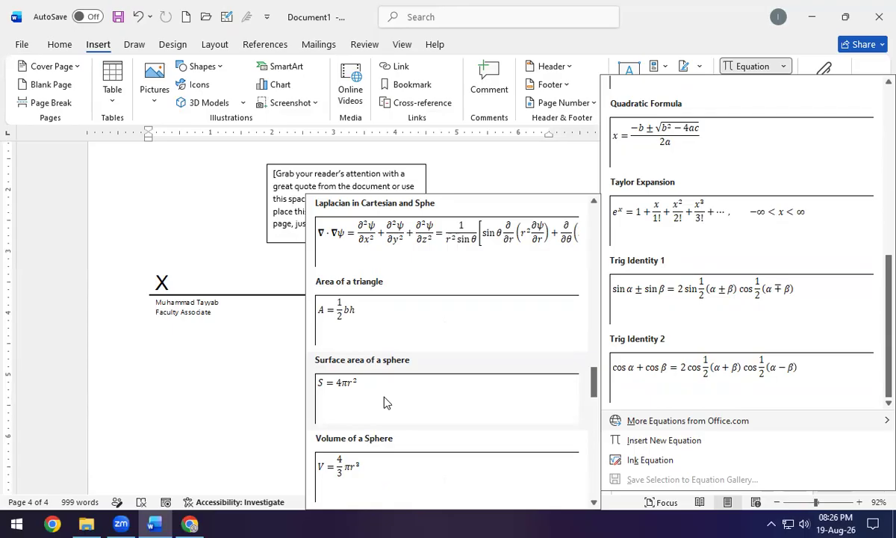
scroll(421, 364, down, 5)
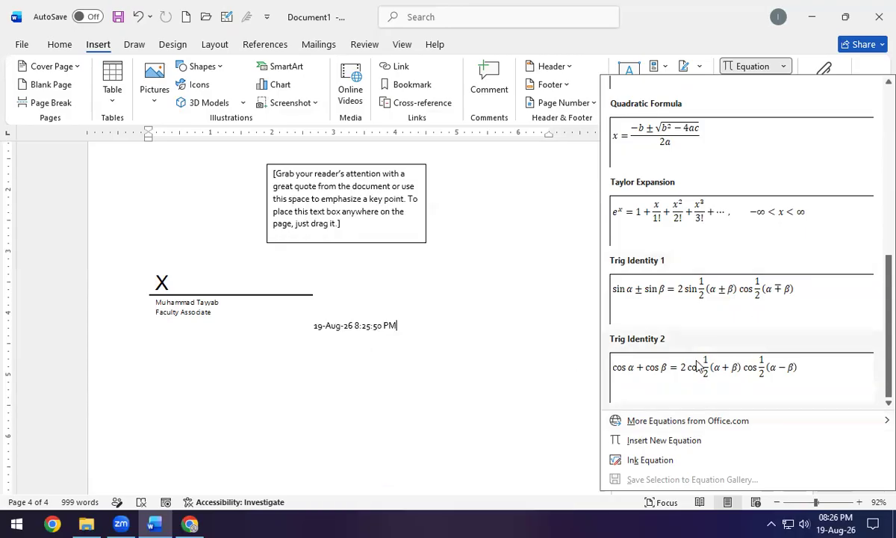
Handwrite a² + b² in the Ink Equation input and insert it after the date.
click(650, 462)
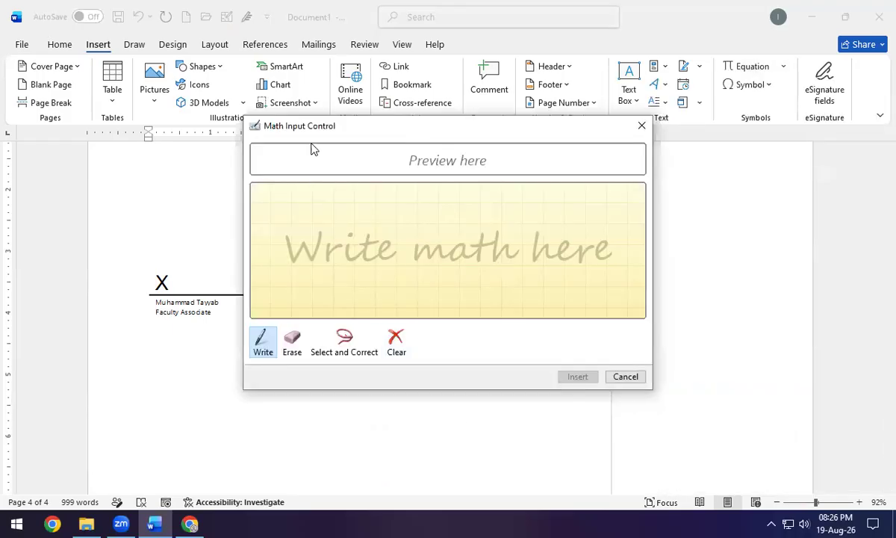
mouse_move(345, 222)
mouse_down()
mouse_move(310, 230)
mouse_move(351, 226)
mouse_move(371, 269)
mouse_up()
drag(359, 200, 377, 212)
mouse_move(399, 242)
mouse_down()
mouse_move(461, 243)
mouse_move(445, 270)
mouse_up()
mouse_move(486, 188)
mouse_down()
mouse_move(482, 250)
mouse_move(502, 246)
mouse_up()
drag(508, 213, 533, 221)
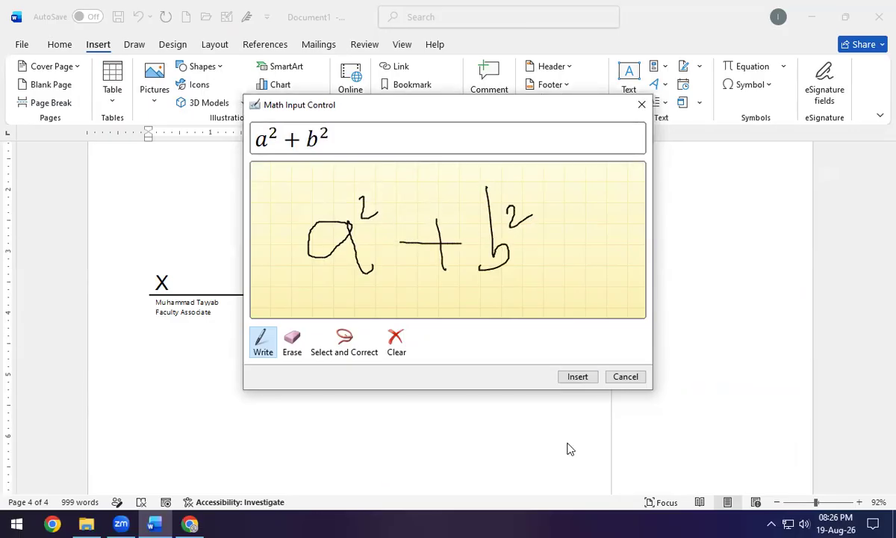
click(577, 376)
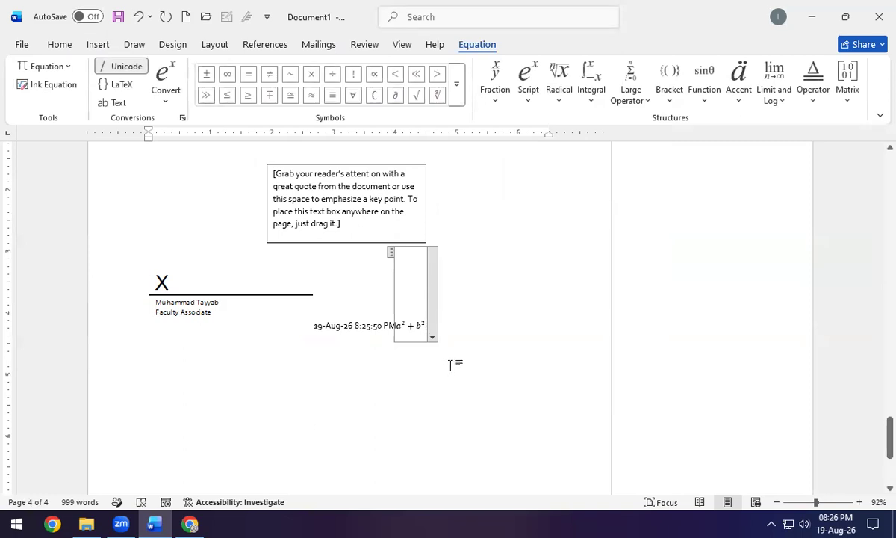
Delete all the document's content and bring up the More Symbols dialog.
key(ctrl+a)
key(Delete)
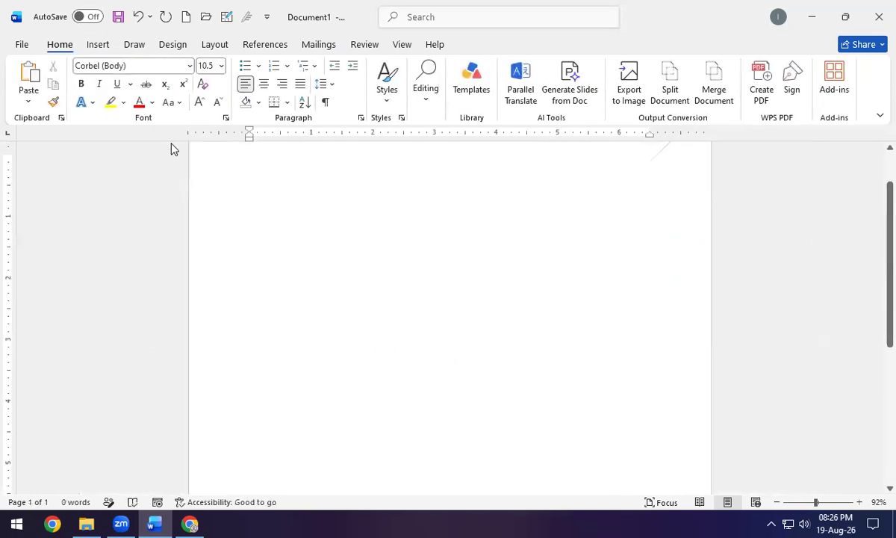
click(99, 44)
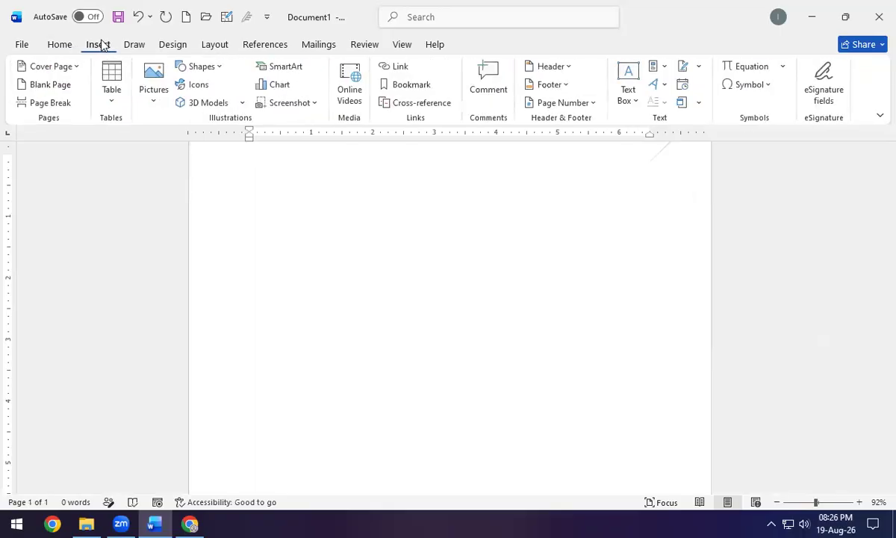
click(749, 85)
click(754, 195)
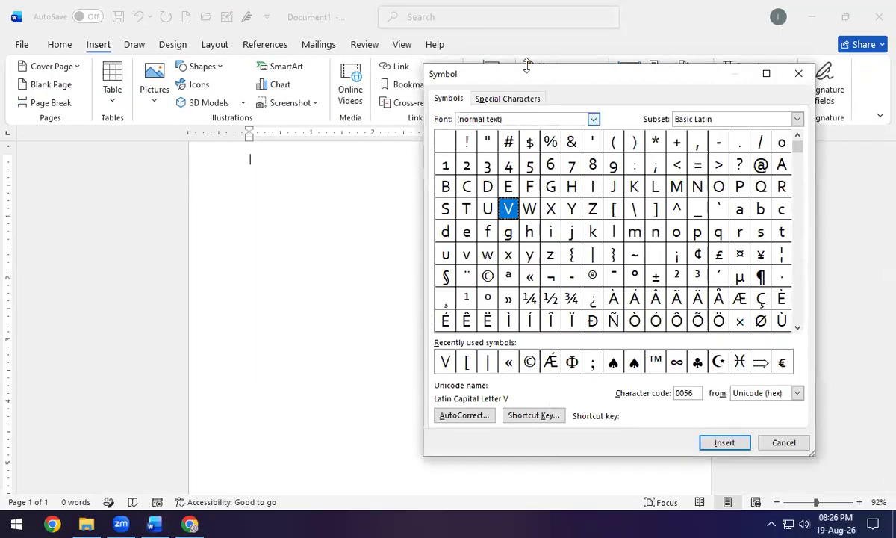
drag(532, 79, 191, 77)
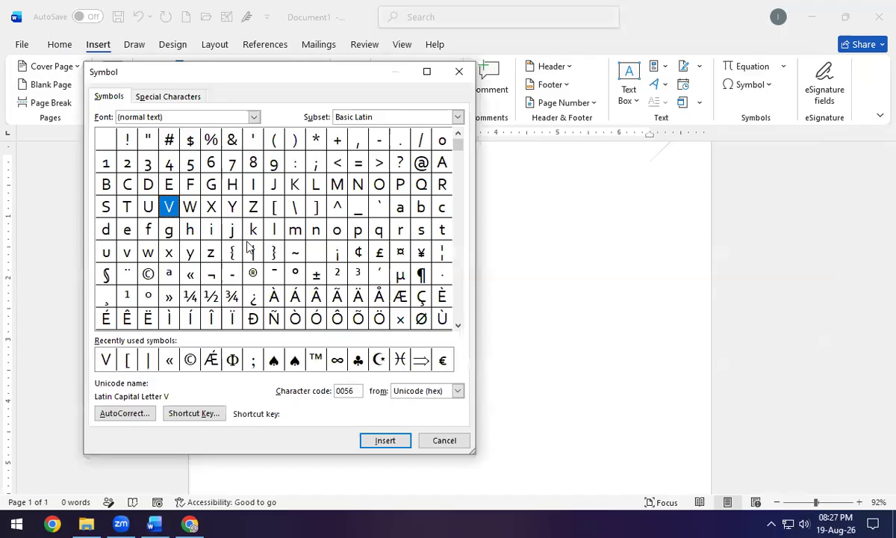
drag(456, 146, 464, 254)
Insert the Greek small letter π in Bahnschrift SemiBold Condensed font.
click(254, 117)
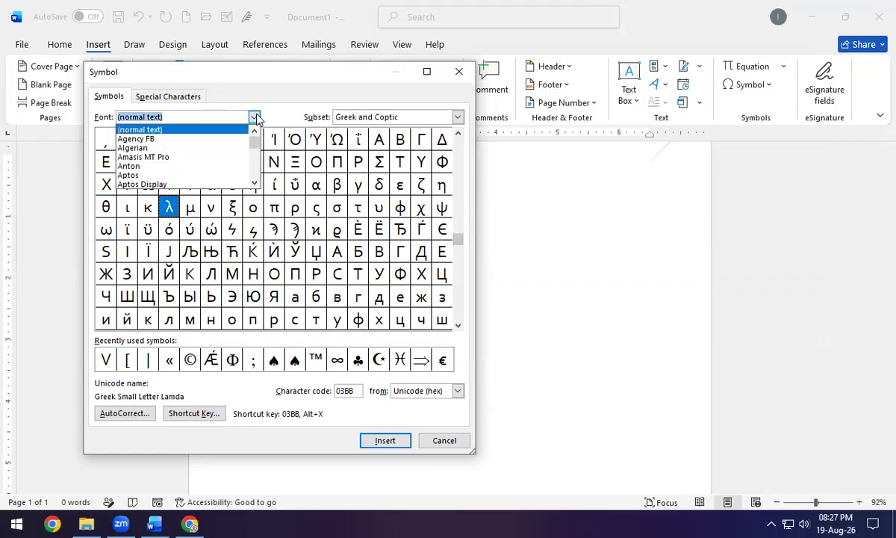
scroll(187, 174, down, 5)
click(180, 155)
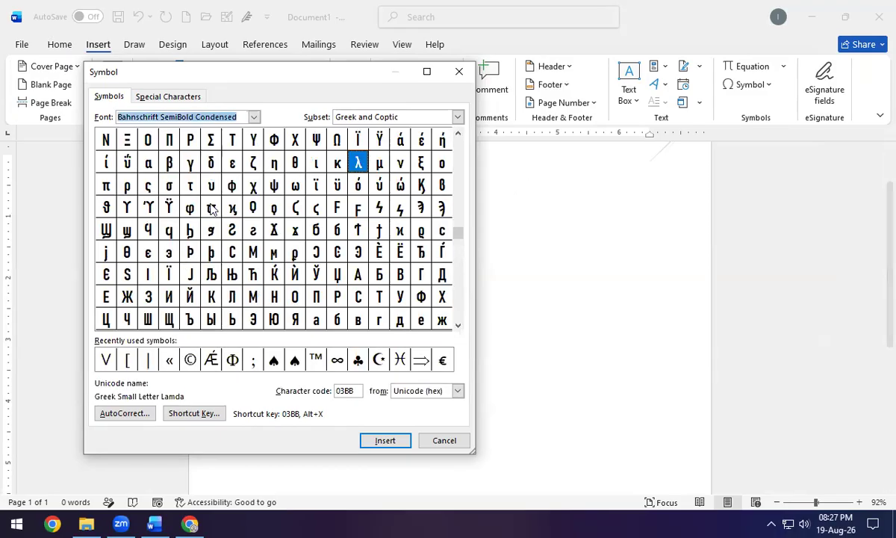
click(106, 185)
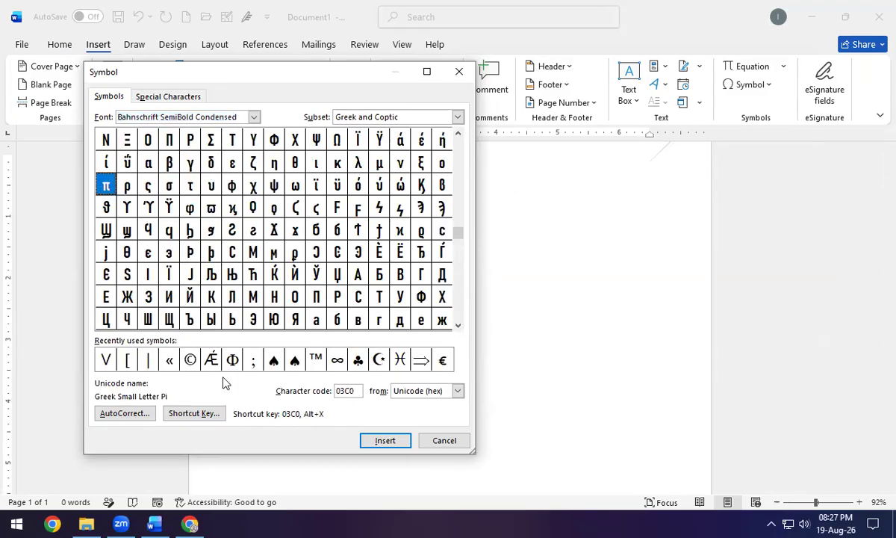
click(385, 440)
click(458, 71)
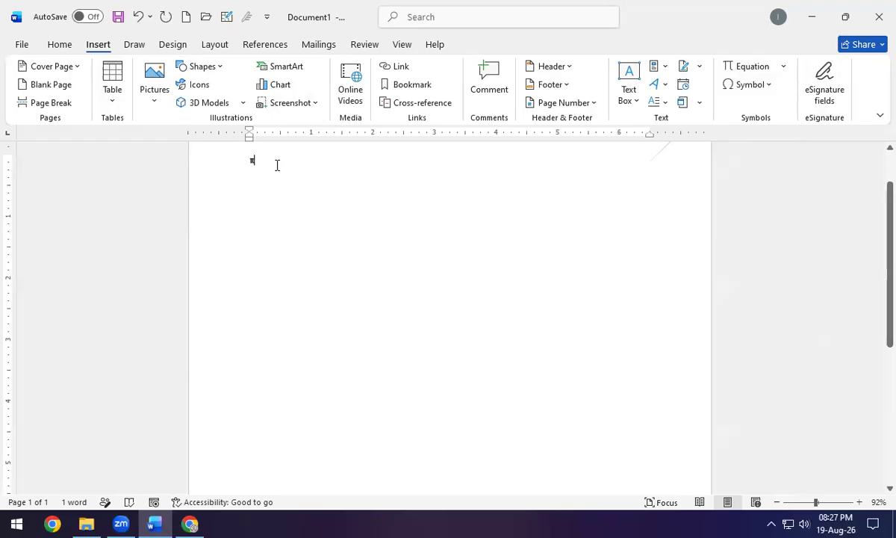
Insert the Author document property field and replace Instructor with the author's name.
click(663, 71)
mouse_move(678, 109)
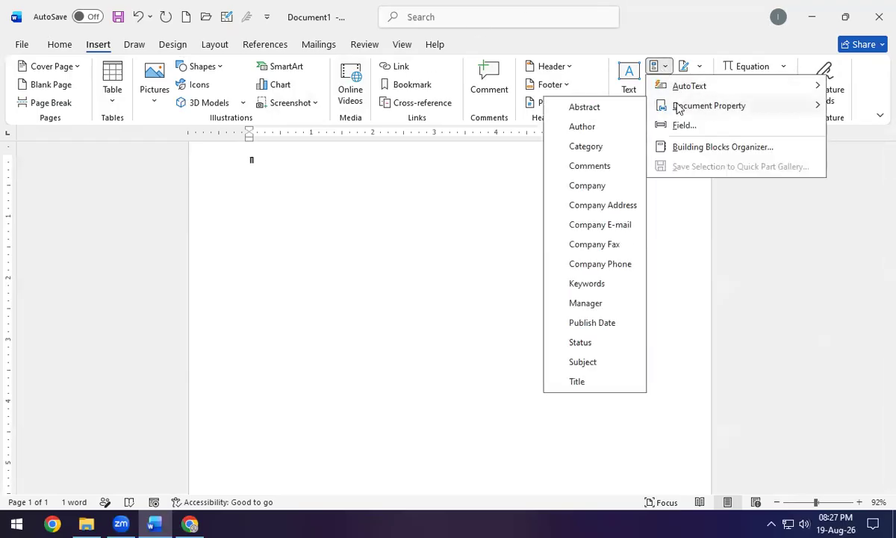
click(608, 133)
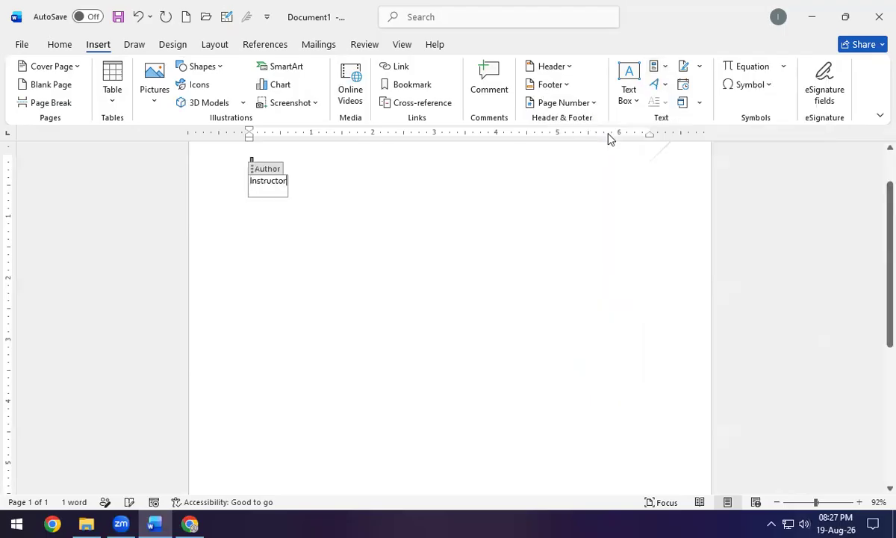
click(268, 181)
double_click(277, 184)
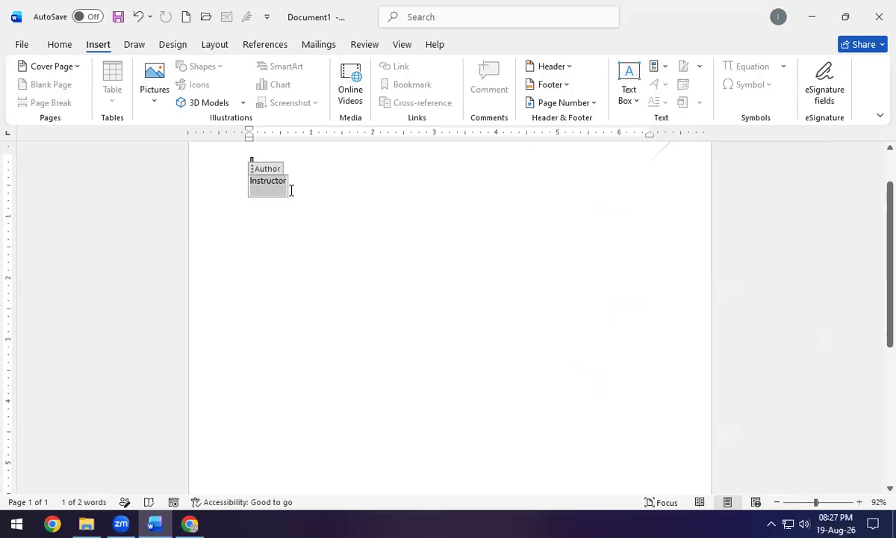
text(Tayyab)
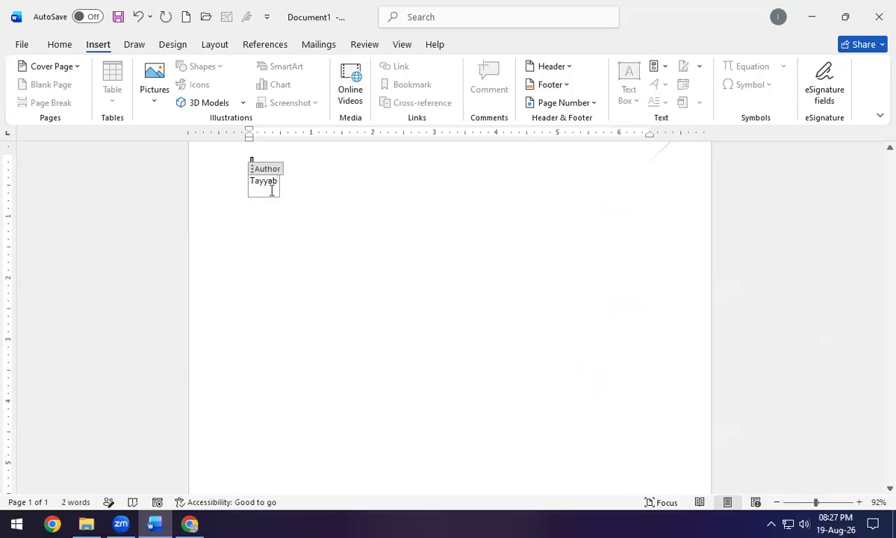
click(360, 252)
click(264, 181)
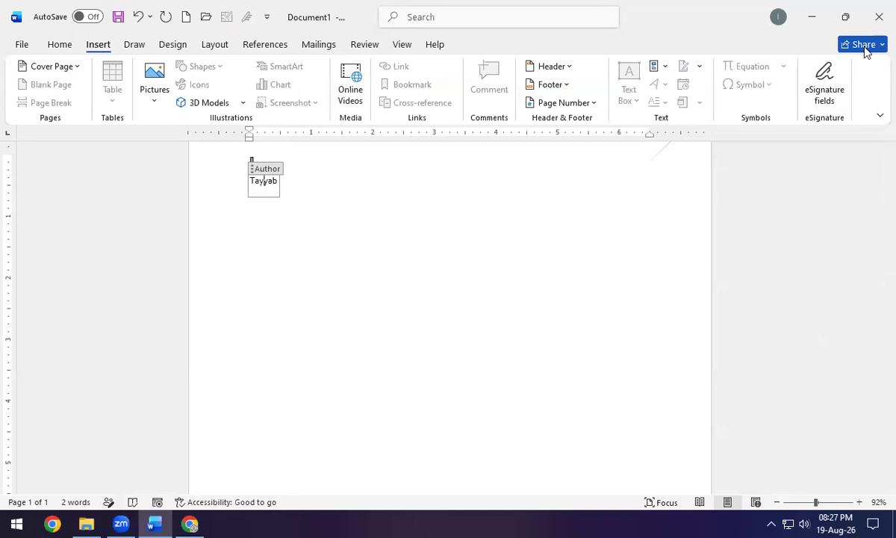
Delete the π symbol and the Author field so Document1 is blank with 0 words.
click(593, 177)
click(657, 71)
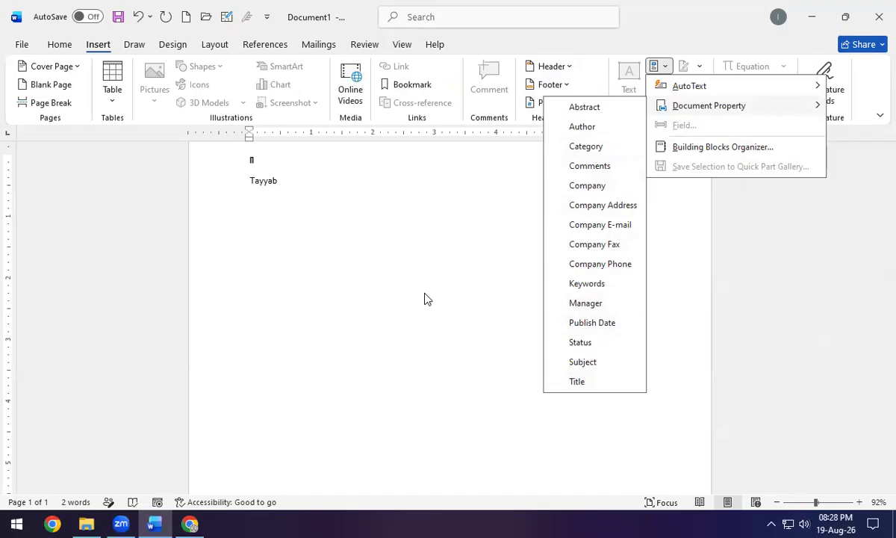
click(472, 221)
key(ctrl+a)
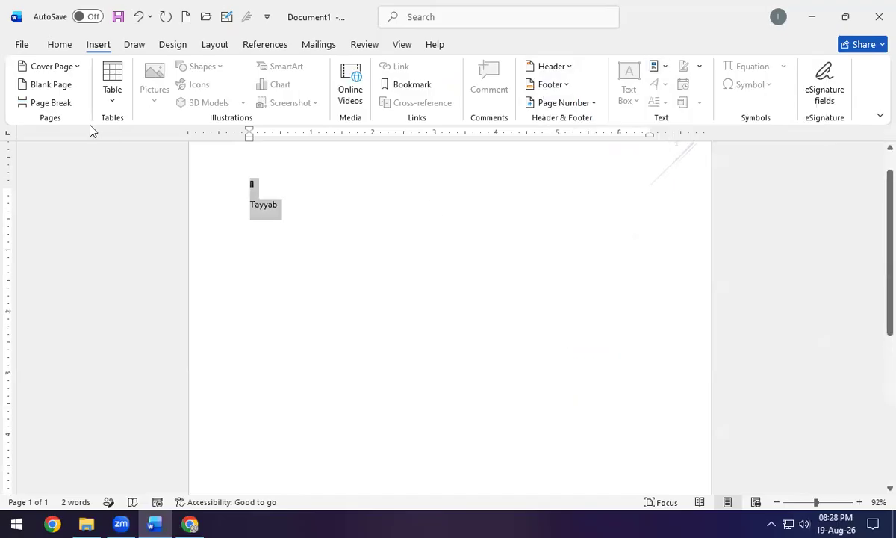
key(Delete)
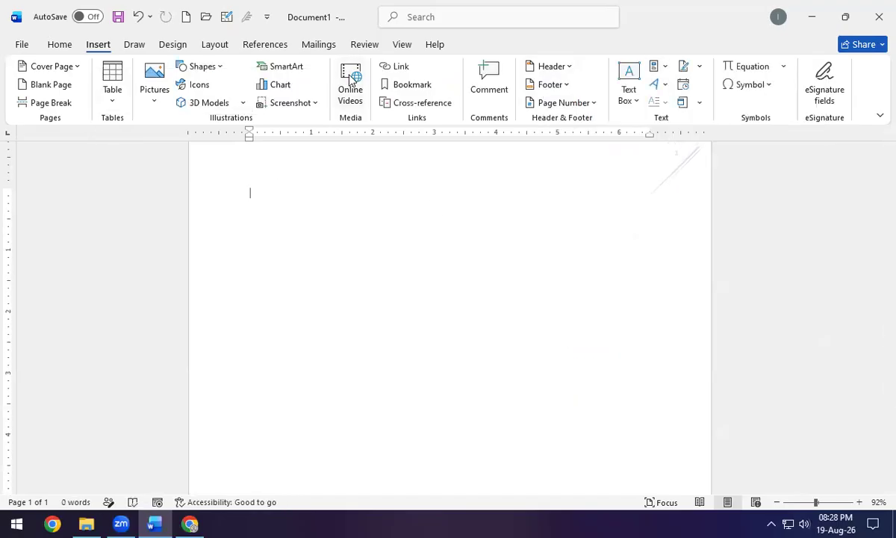